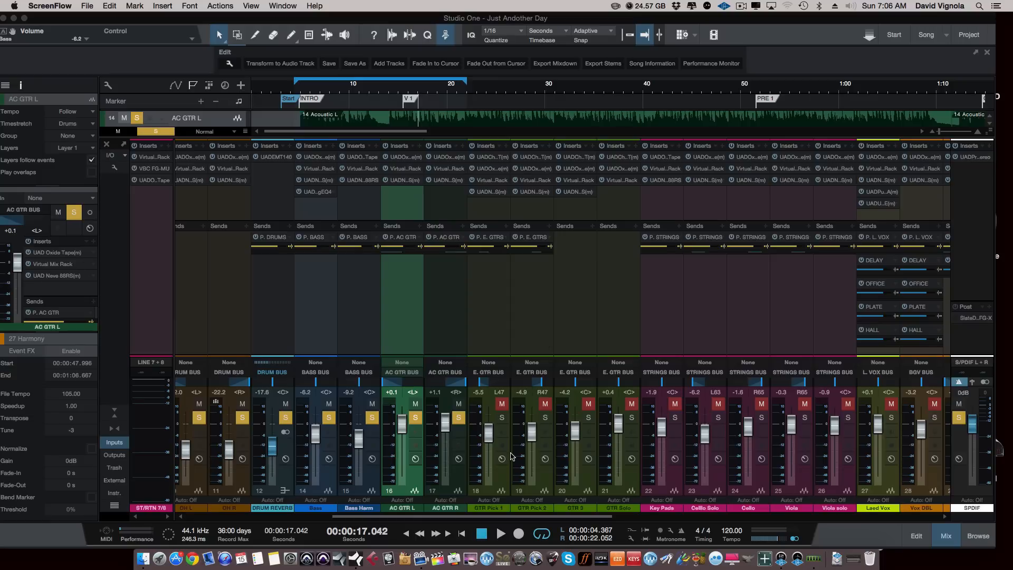
Select the GTR Pick 1 and GTR Pick 2 channels together in the mixer.
{"action": "left_click", "coordinate": [497, 482]}
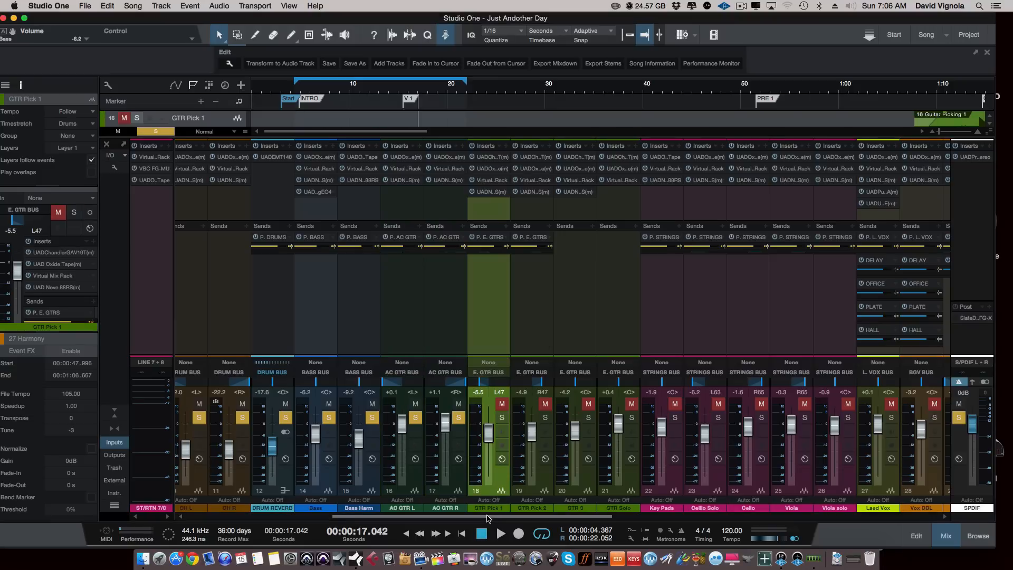
{"action": "mouse_move", "coordinate": [489, 519]}
{"action": "left_mouse_down"}
{"action": "mouse_move", "coordinate": [317, 519]}
{"action": "mouse_move", "coordinate": [478, 522]}
{"action": "left_mouse_up"}
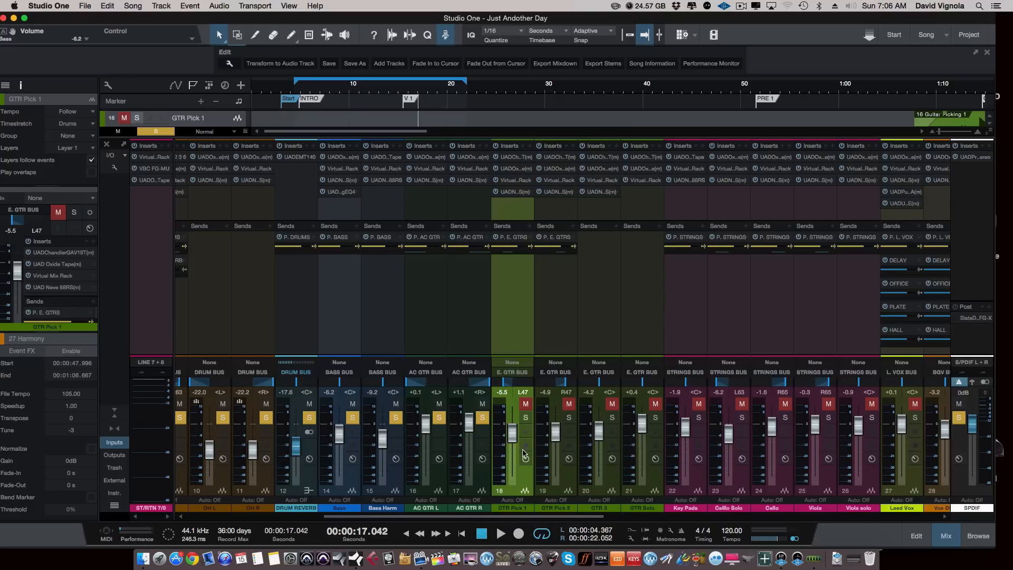
{"action": "left_click", "coordinate": [568, 487], "text": "shift"}
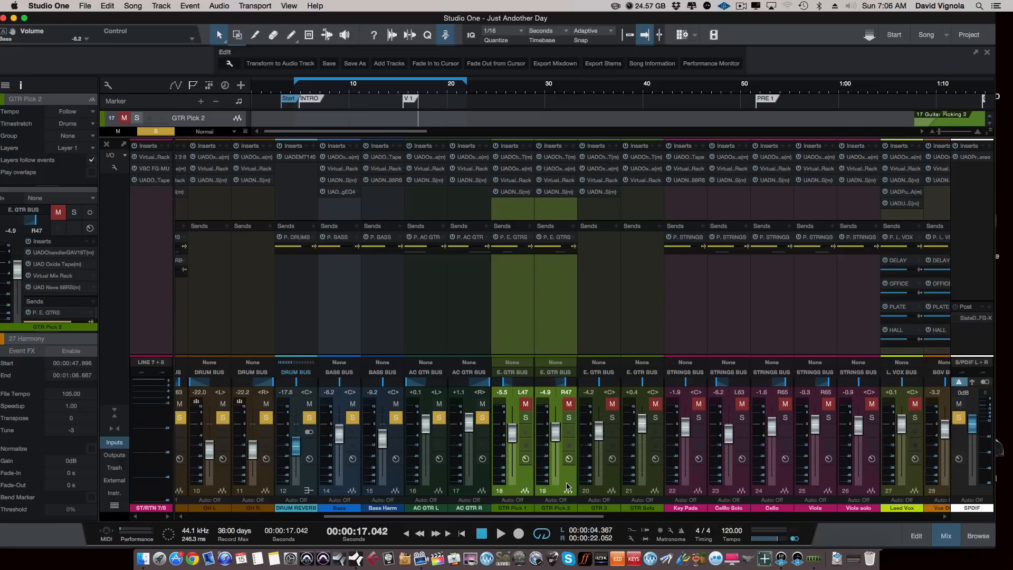
Set the loop range over the guitar picking parts, from the CH 1 marker at about 1:11.8 to about 2:13.
{"action": "left_click", "coordinate": [114, 413]}
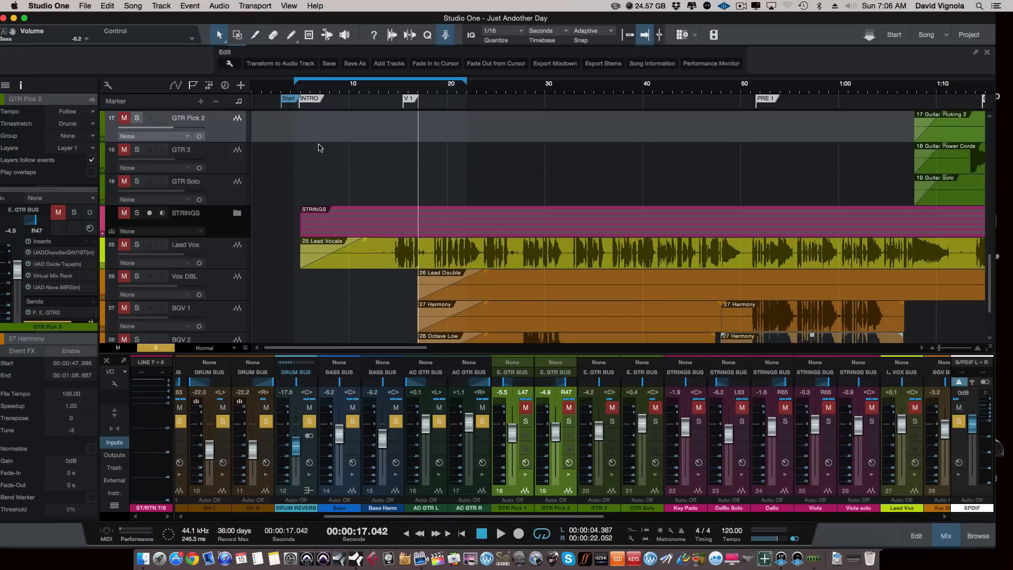
{"action": "scroll", "coordinate": [311, 174], "scroll_direction": "up", "scroll_amount": 5}
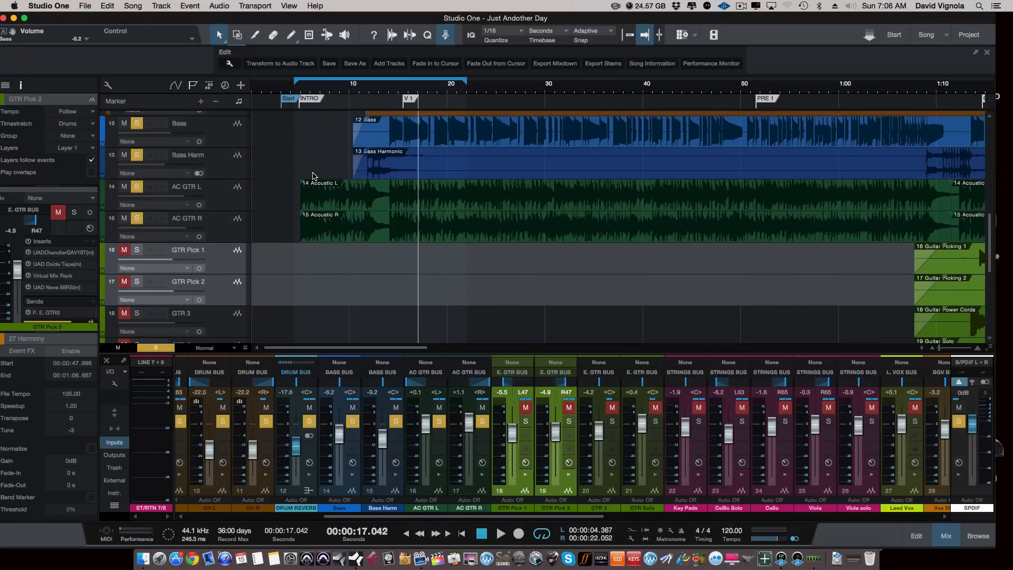
{"action": "scroll", "coordinate": [314, 176], "scroll_direction": "down", "scroll_amount": 3}
{"action": "key", "text": "w"}
{"action": "key", "text": "w"}
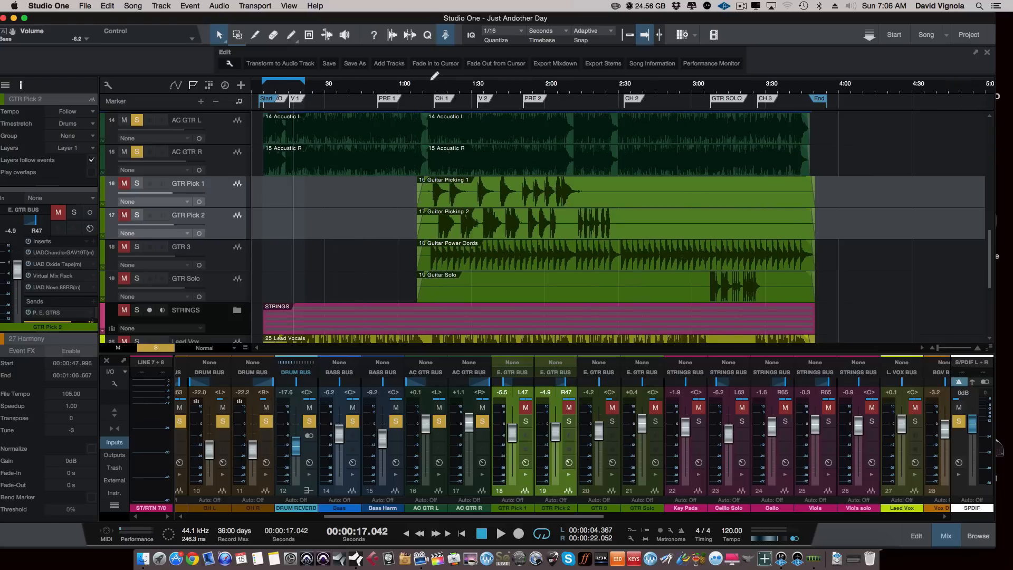
{"action": "left_click_drag", "start_coordinate": [427, 77], "coordinate": [576, 82]}
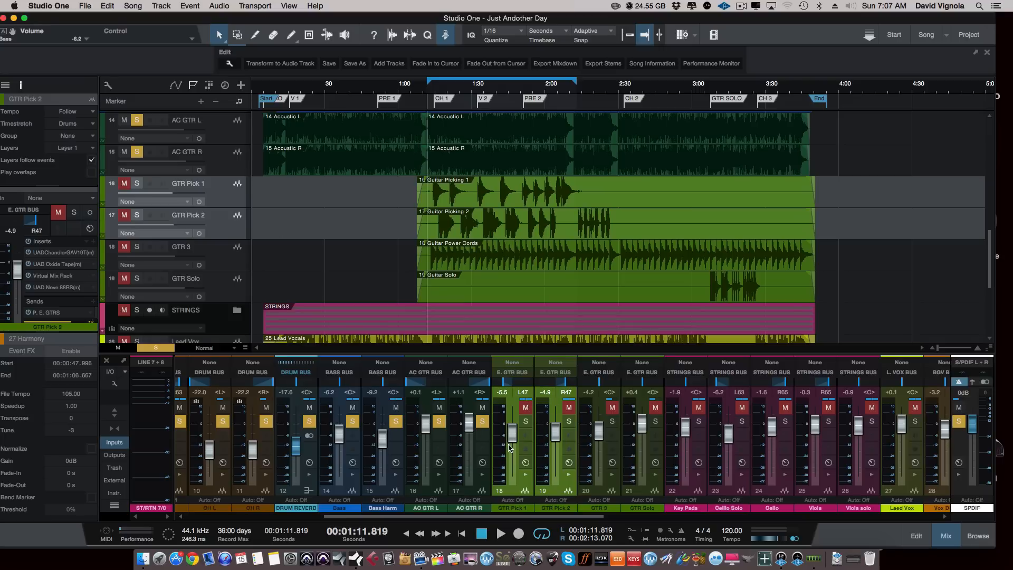
Unmute and solo both GTR Pick channels and, during playback, raise their faders to -0.3 dB and +0.4 dB.
{"action": "left_click", "coordinate": [525, 421]}
{"action": "left_click", "coordinate": [526, 407]}
{"action": "key", "text": "space"}
{"action": "left_click_drag", "start_coordinate": [511, 445], "coordinate": [512, 428]}
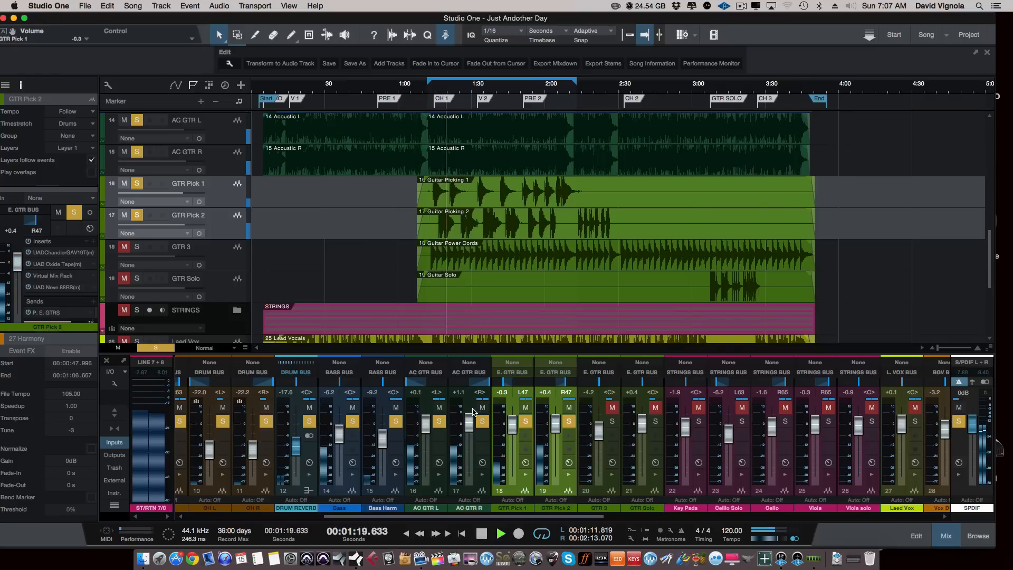
Inspect the UAD Chandler GAV19T amp settings on GTR Pick 1, close the plug-in, and audition the picked guitars.
{"action": "left_click", "coordinate": [113, 415]}
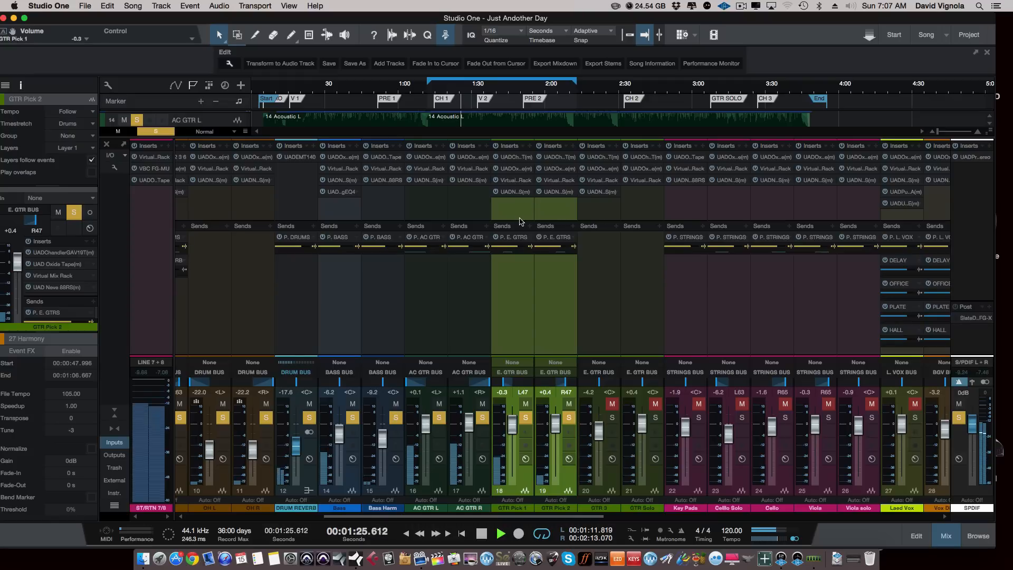
{"action": "key", "text": "space"}
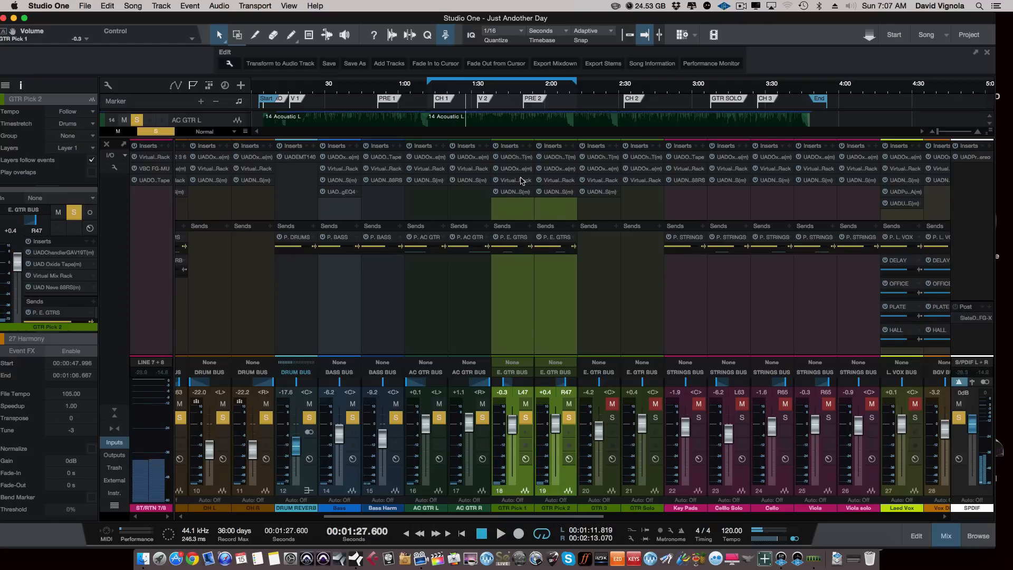
{"action": "left_click", "coordinate": [512, 157]}
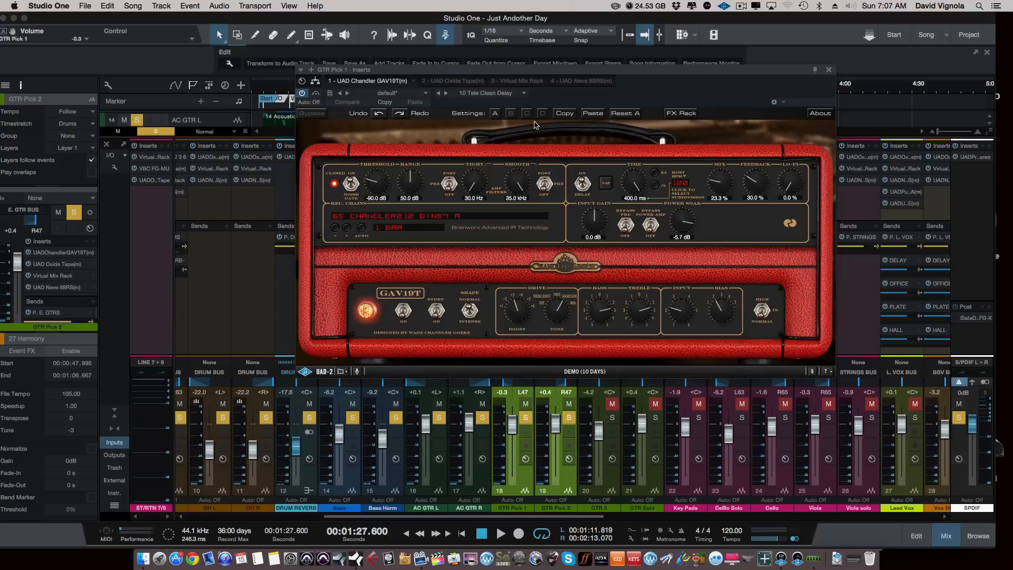
{"action": "left_click_drag", "start_coordinate": [545, 73], "coordinate": [535, 56]}
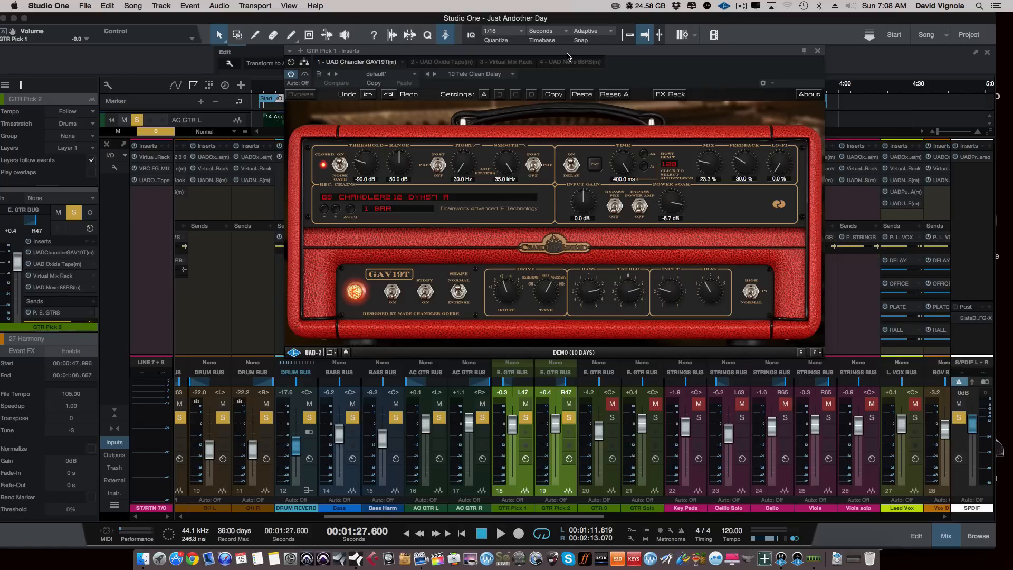
{"action": "left_click_drag", "start_coordinate": [567, 52], "coordinate": [567, 39]}
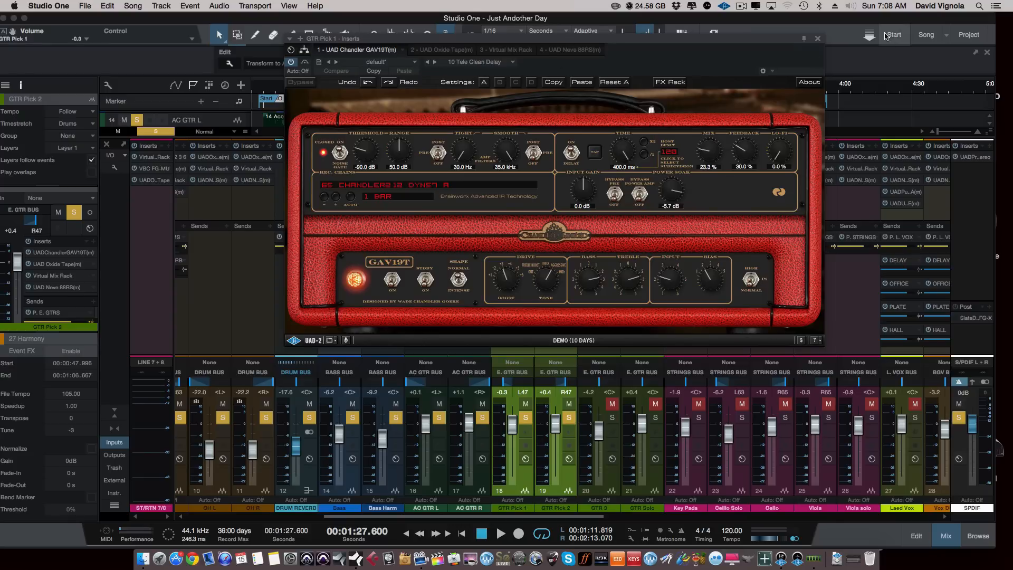
{"action": "left_click", "coordinate": [817, 39]}
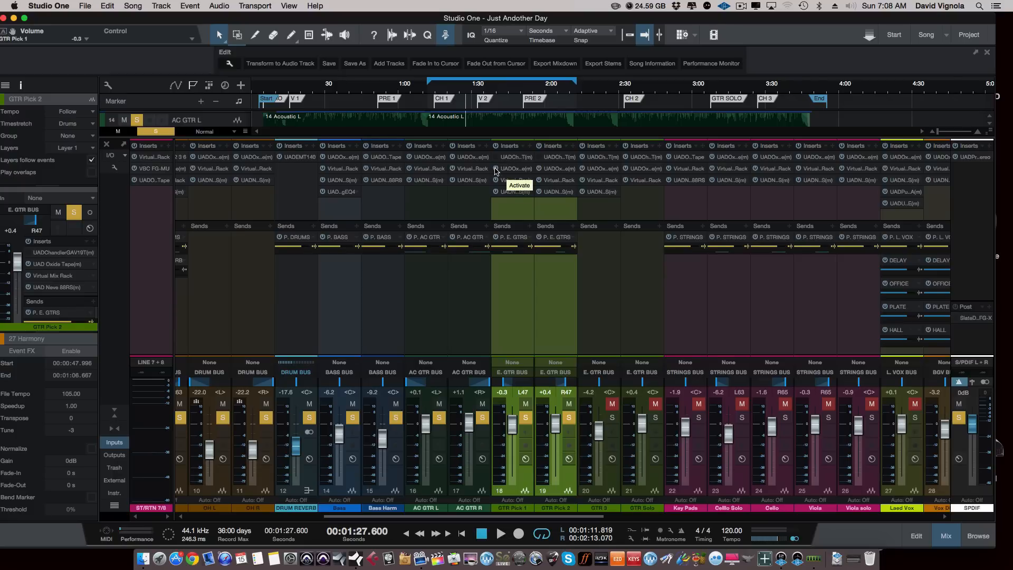
{"action": "key", "text": "space"}
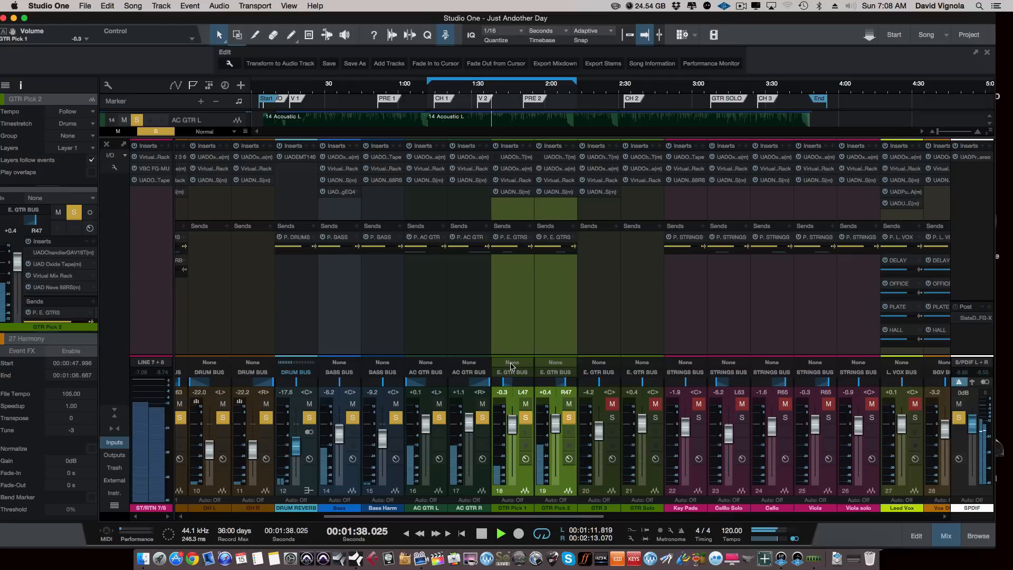
{"action": "key", "text": "space"}
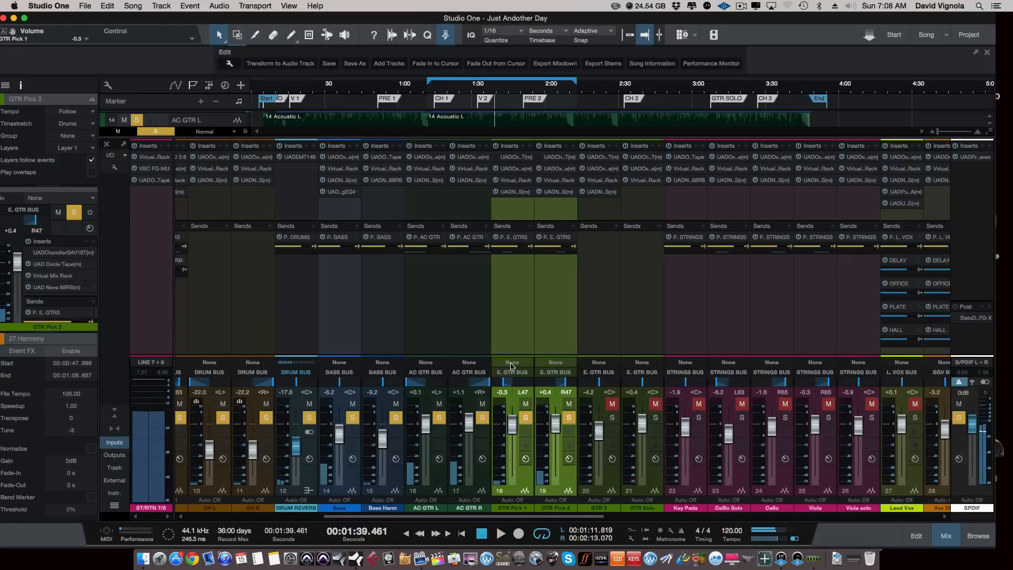
Review the recording chain choices in GTR Pick 1's Chandler GAV19T amp and play the section with the amp active.
{"action": "left_click", "coordinate": [500, 160]}
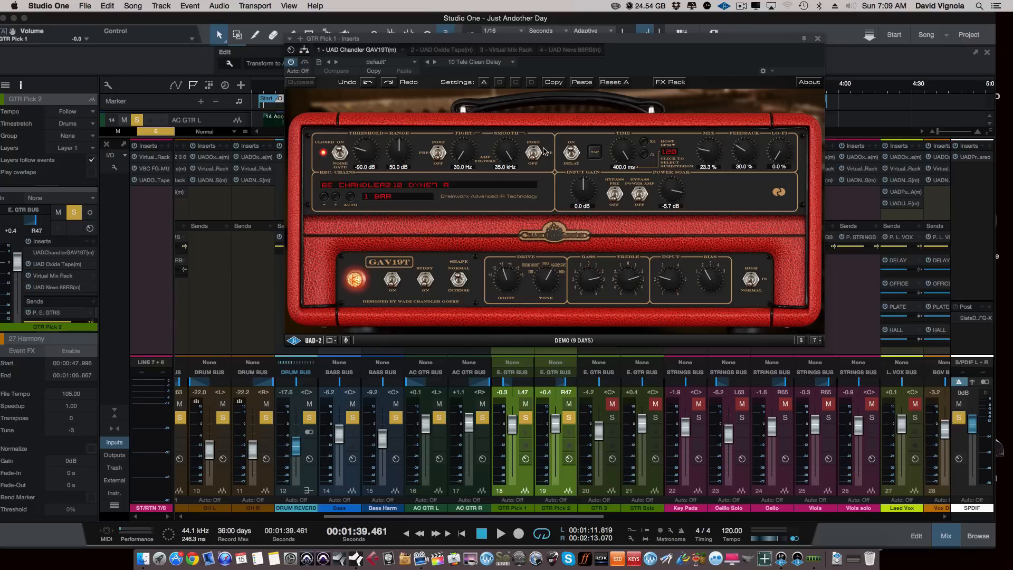
{"action": "left_click", "coordinate": [444, 186]}
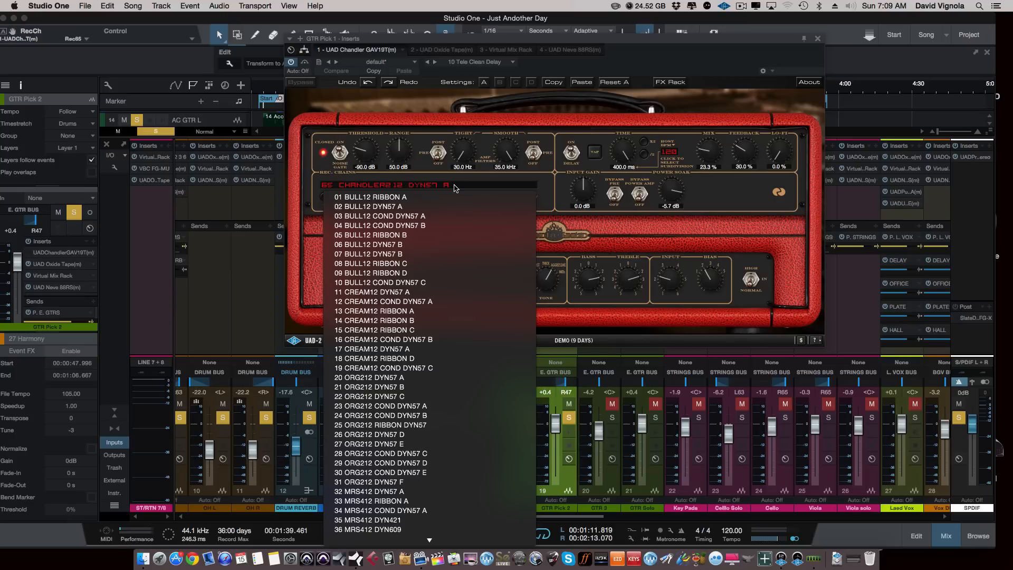
{"action": "left_click", "coordinate": [455, 187]}
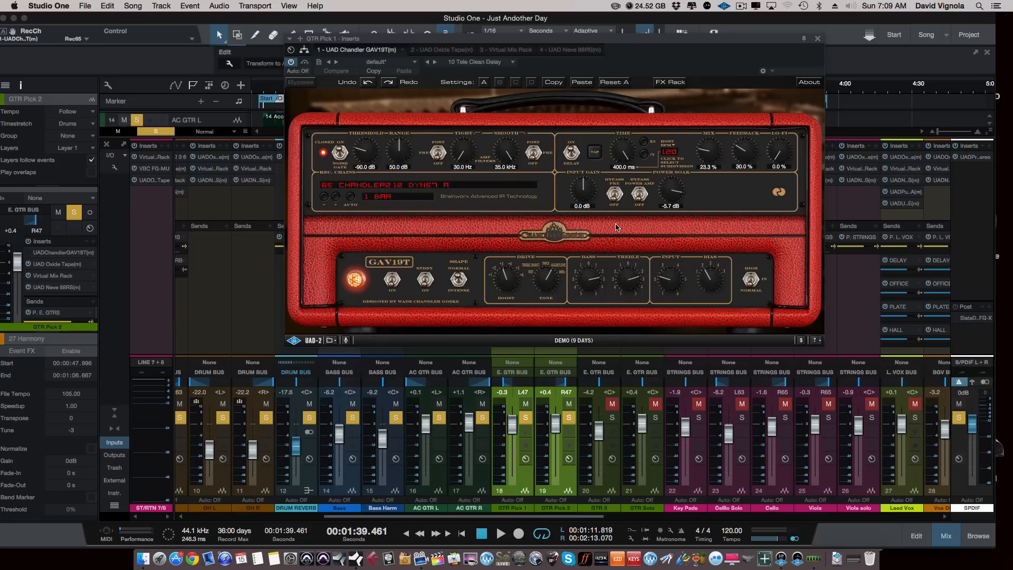
{"action": "key", "text": "space"}
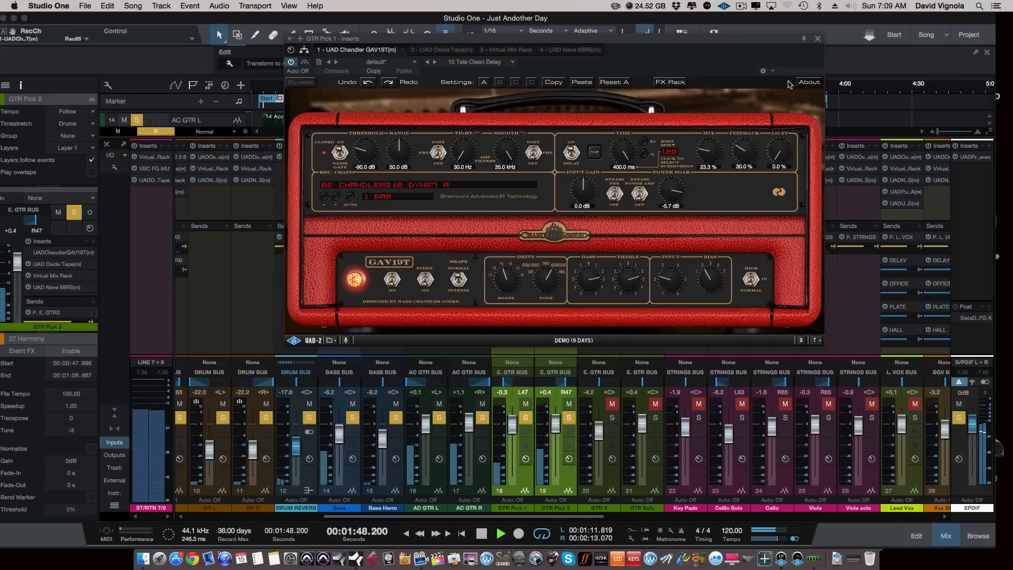
{"action": "left_click", "coordinate": [818, 38]}
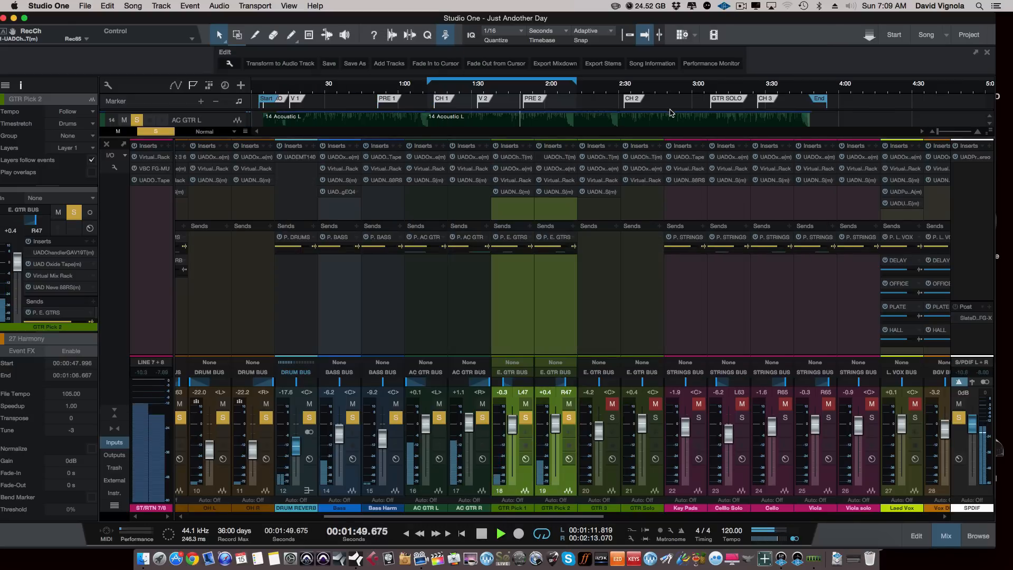
Inspect the Chandler GAV19T amp settings on GTR Pick 2 and audition both picked guitars.
{"action": "left_click", "coordinate": [560, 157]}
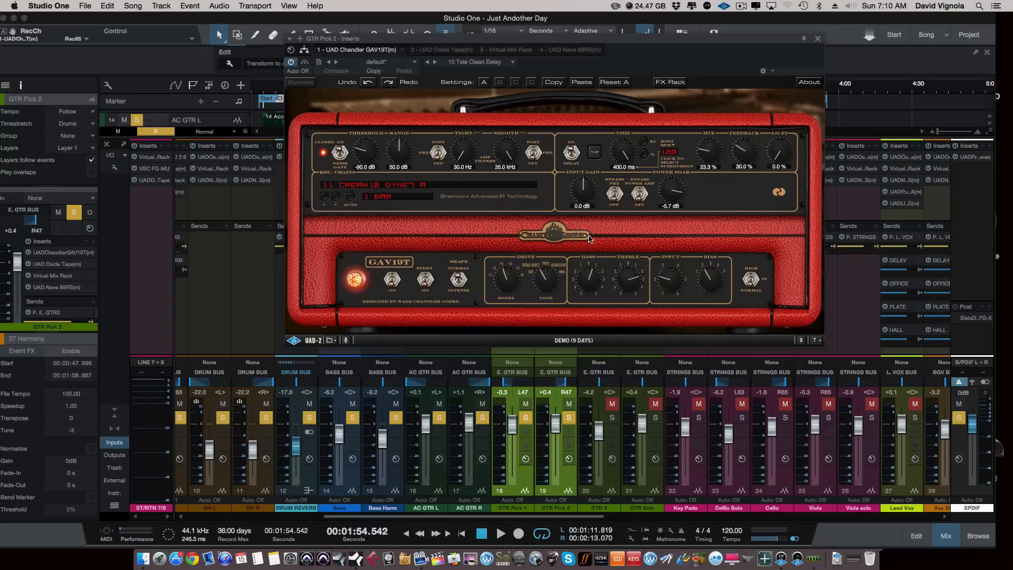
{"action": "left_click", "coordinate": [817, 39]}
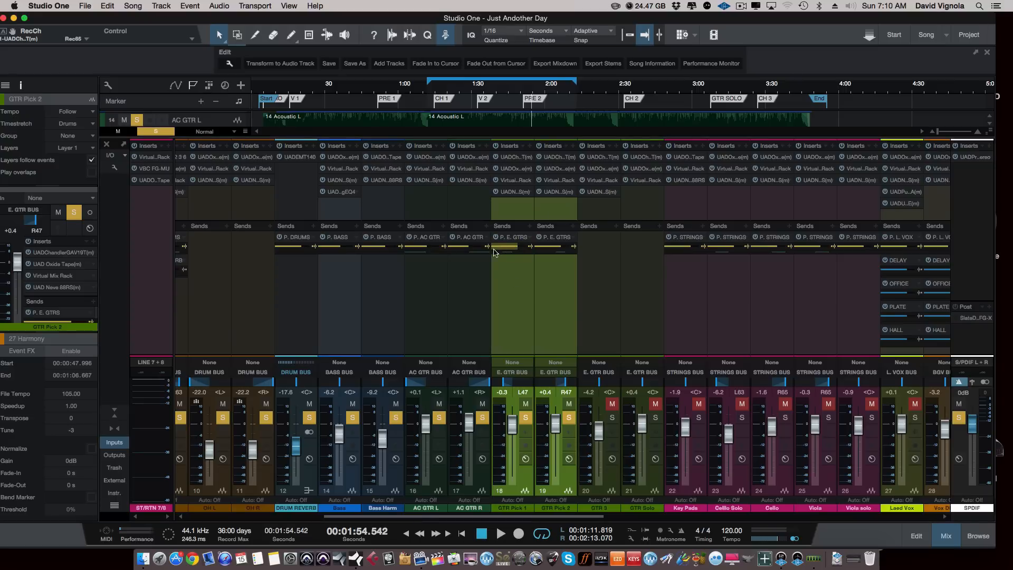
{"action": "key", "text": "space"}
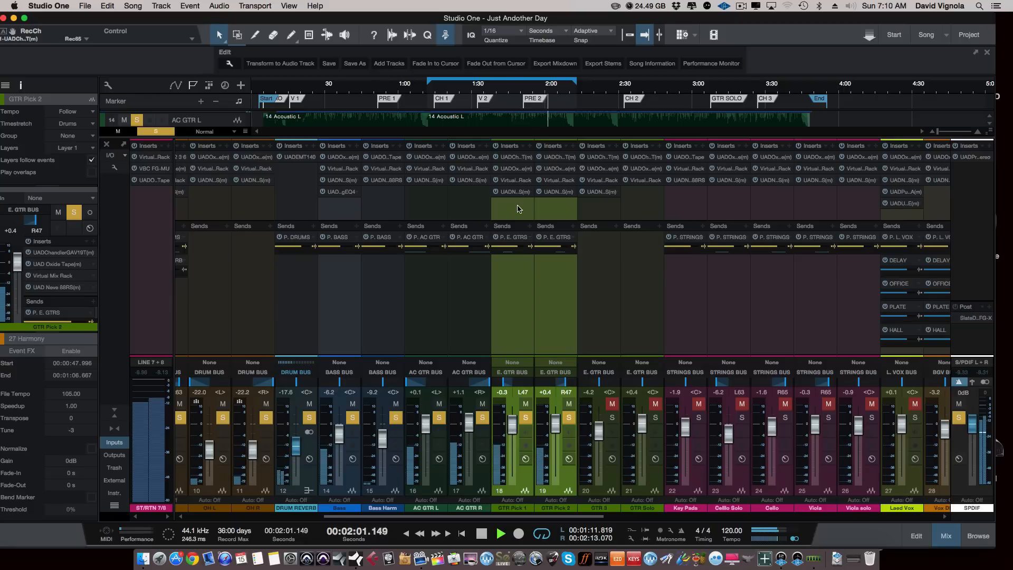
{"action": "key", "text": "space"}
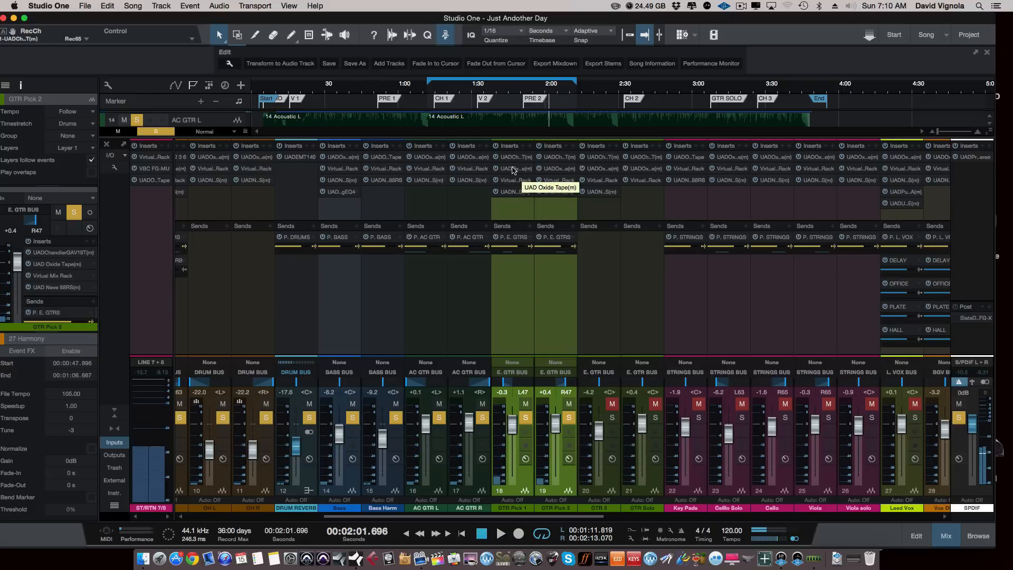
Examine GTR Pick 1's remaining inserts, Oxide Tape, Virtual Mix Rack and Neve 88RS, and audition the track with the Neve open.
{"action": "left_click", "coordinate": [512, 169]}
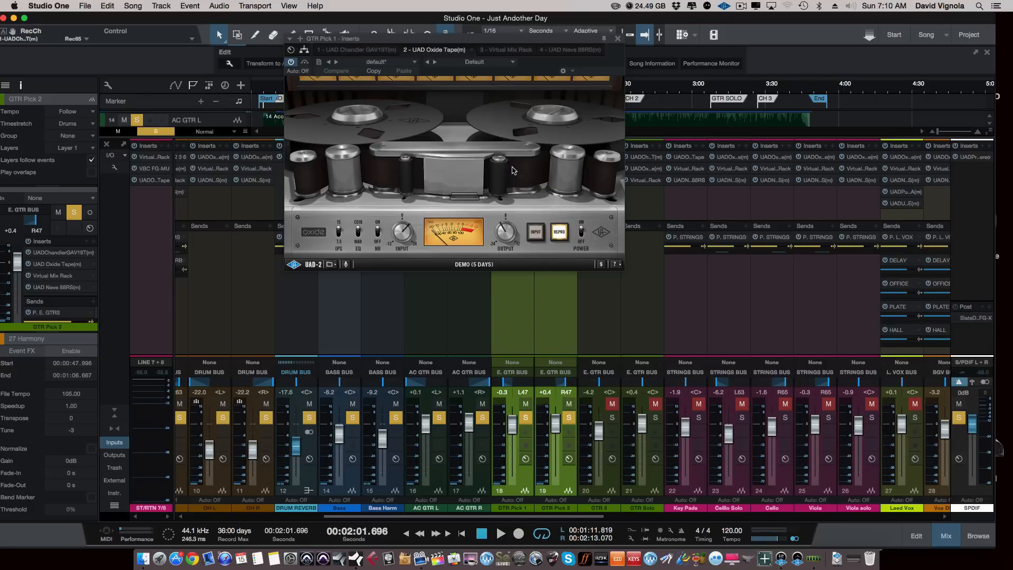
{"action": "left_click", "coordinate": [501, 50]}
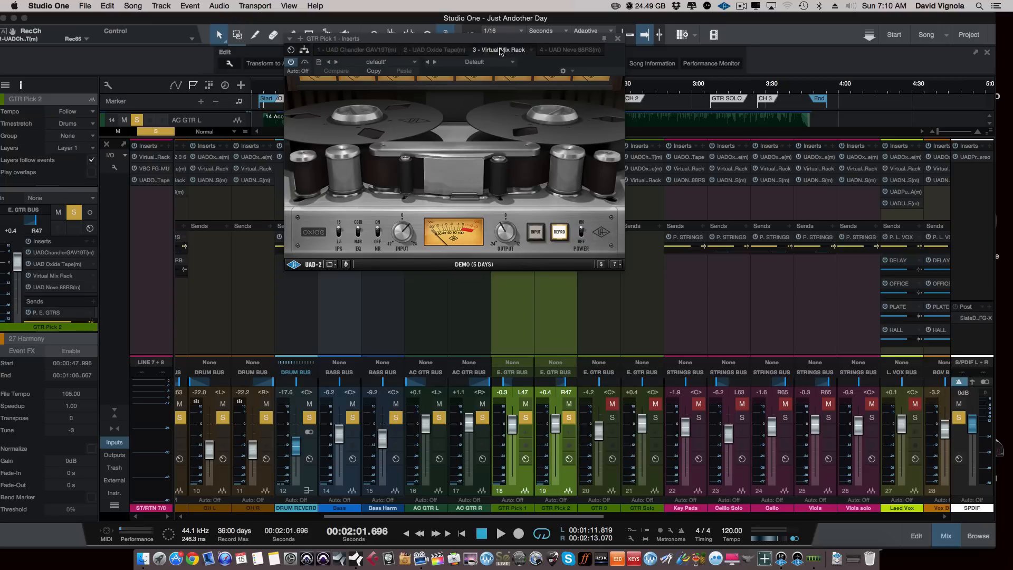
{"action": "left_click", "coordinate": [580, 52]}
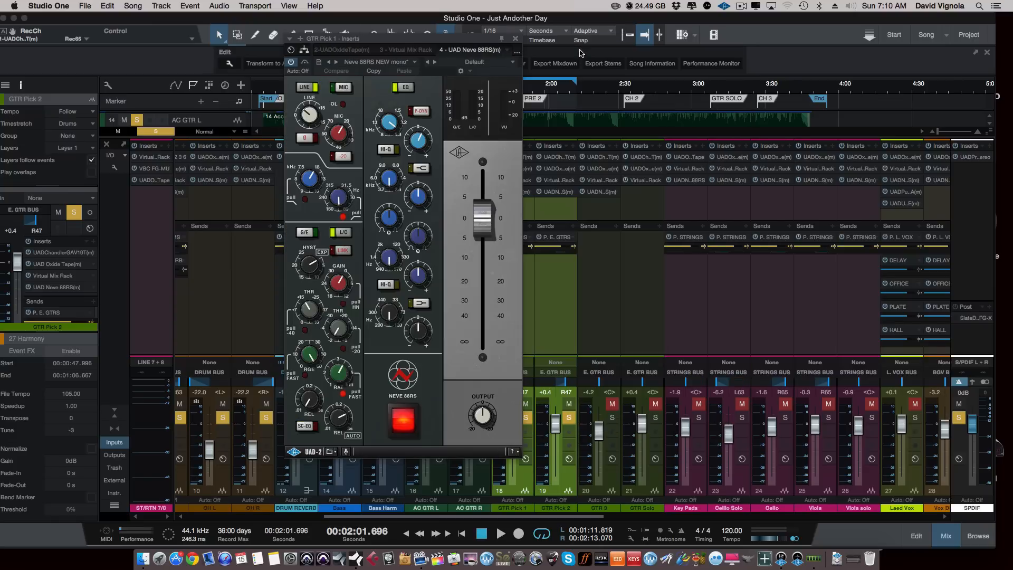
{"action": "left_click_drag", "start_coordinate": [483, 42], "coordinate": [560, 45]}
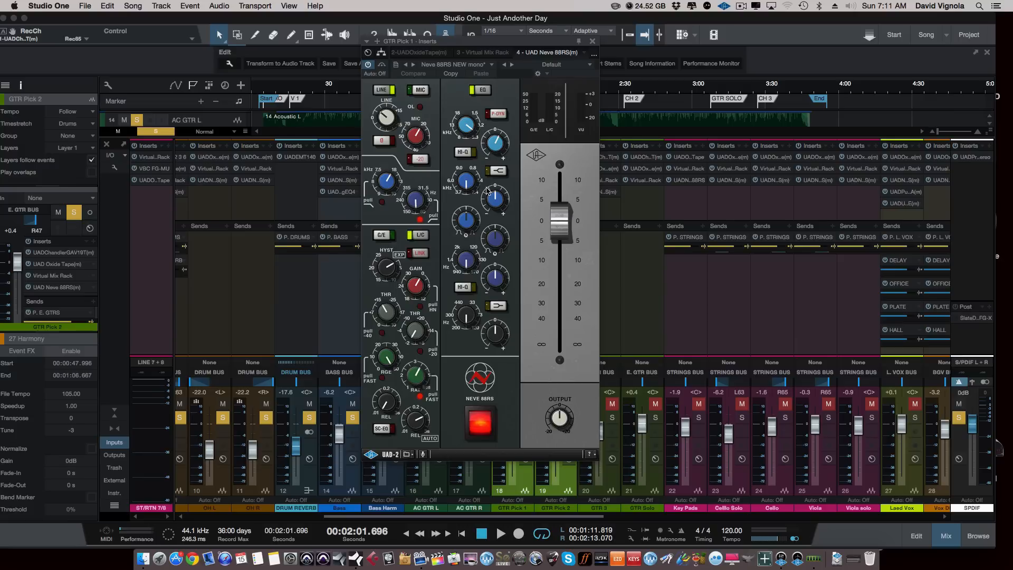
{"action": "key", "text": "space"}
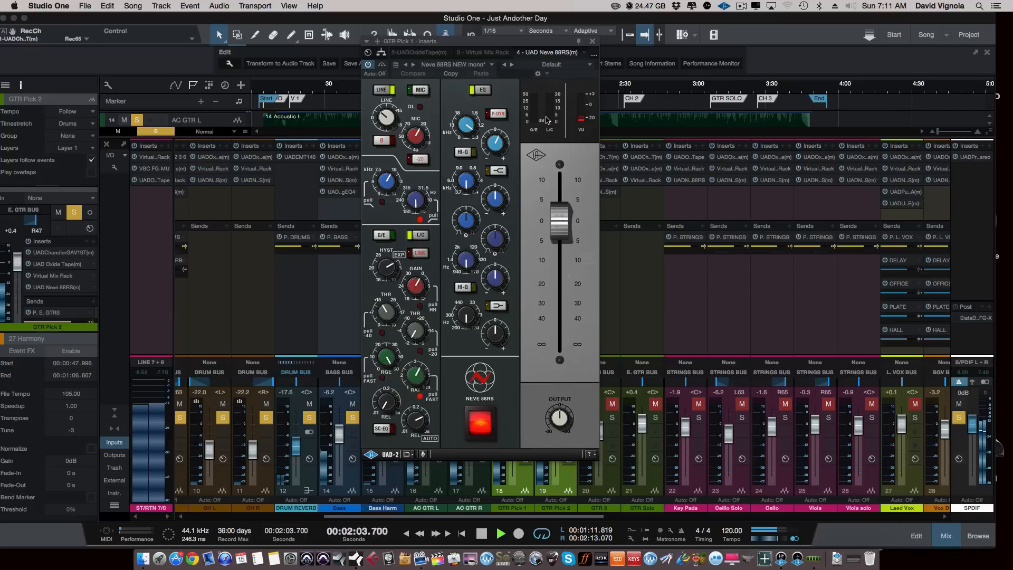
{"action": "key", "text": "space"}
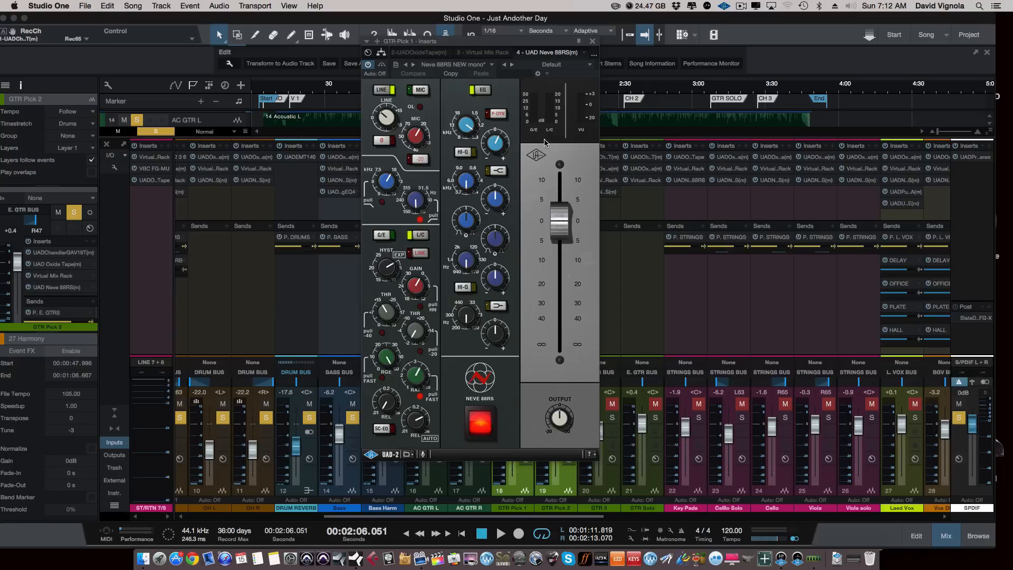
During playback, pin GTR Pick 1's Neve 88RS window and place GTR Pick 2's Neve 88RS beside it for comparison.
{"action": "key", "text": "space"}
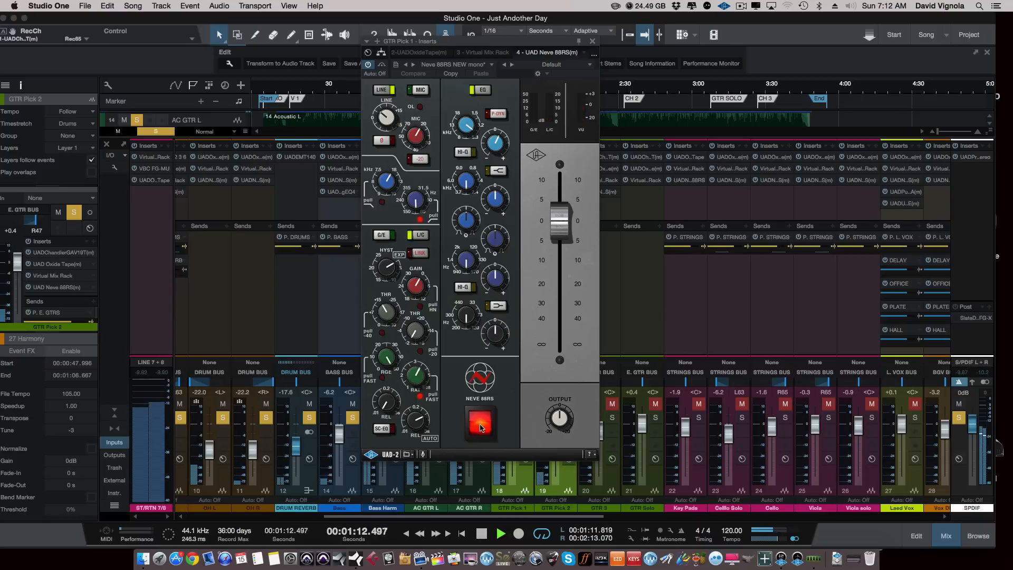
{"action": "left_click_drag", "start_coordinate": [552, 43], "coordinate": [434, 51]}
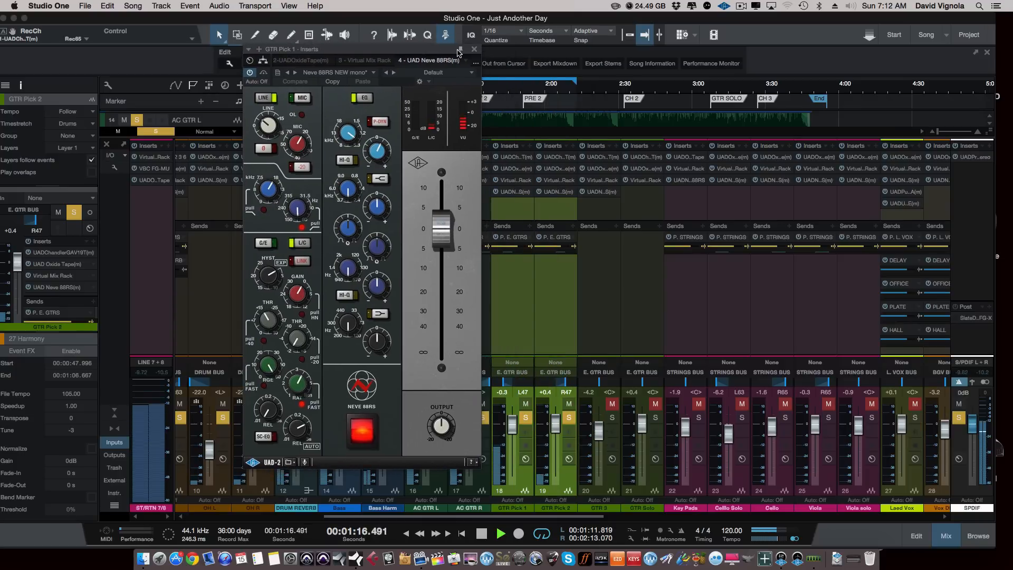
{"action": "left_click", "coordinate": [459, 49]}
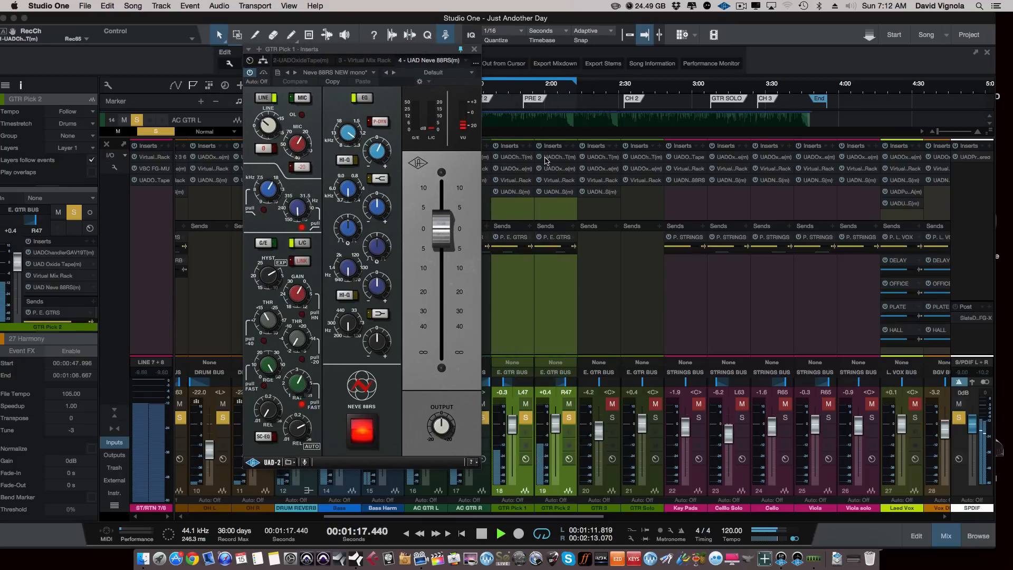
{"action": "double_click", "coordinate": [557, 194]}
{"action": "left_click_drag", "start_coordinate": [476, 40], "coordinate": [682, 41]}
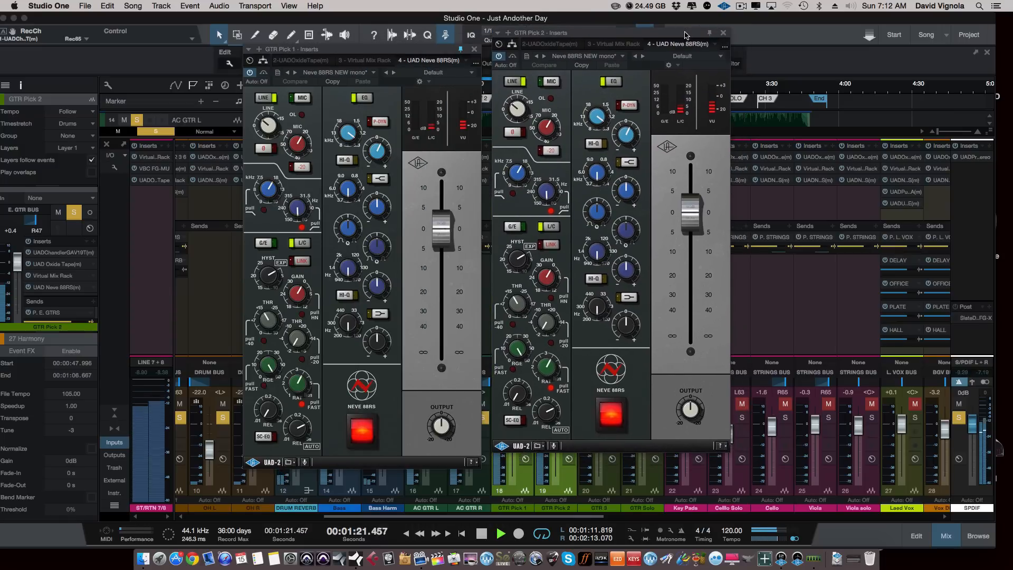
Compare both picked guitars with their Neve 88RS plug-ins switched off and on during playback, and close both plug-in windows.
{"action": "left_click", "coordinate": [607, 420]}
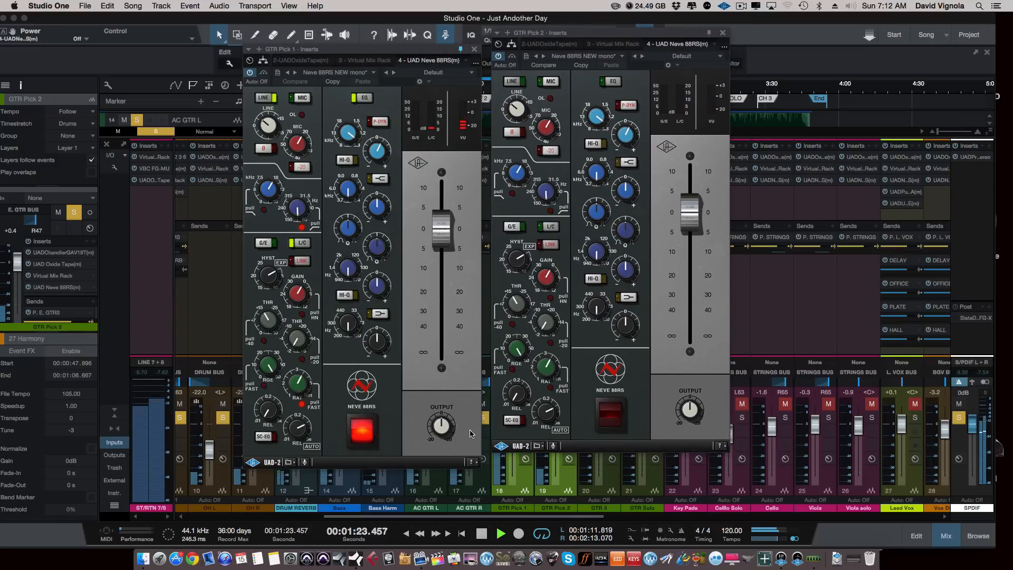
{"action": "left_click", "coordinate": [356, 437]}
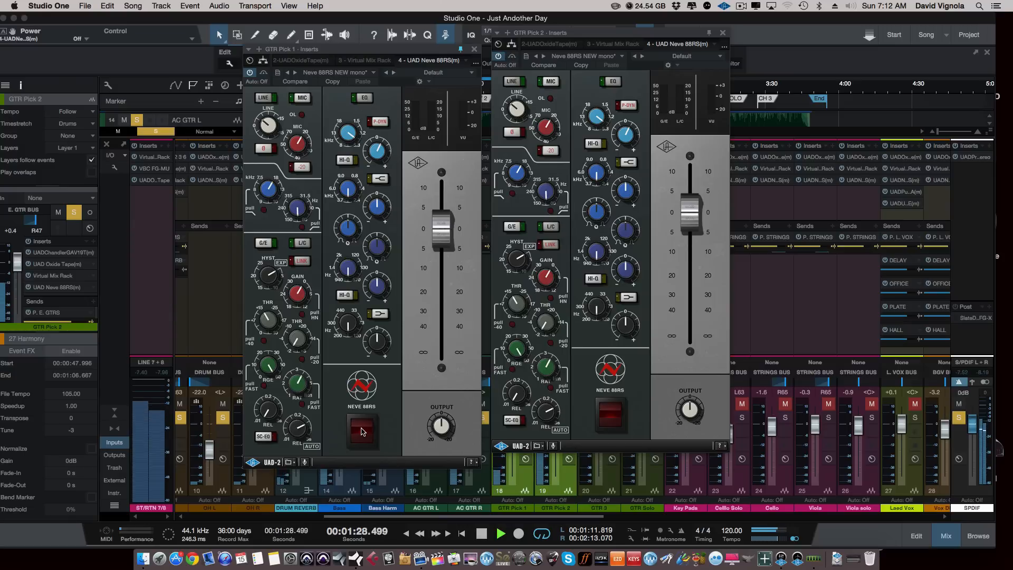
{"action": "left_click", "coordinate": [362, 431]}
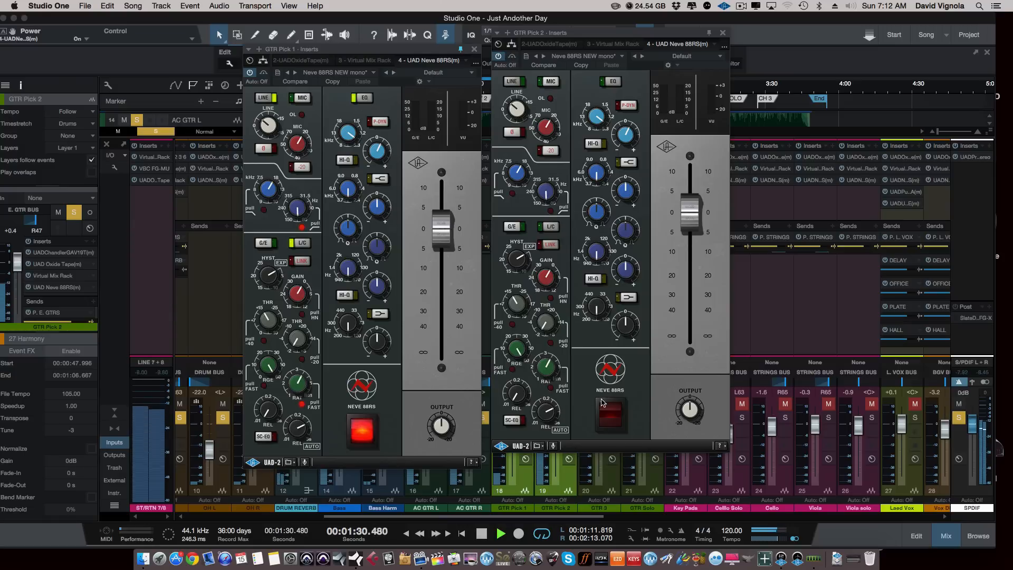
{"action": "left_click", "coordinate": [611, 414]}
{"action": "left_click_drag", "start_coordinate": [620, 38], "coordinate": [617, 47]}
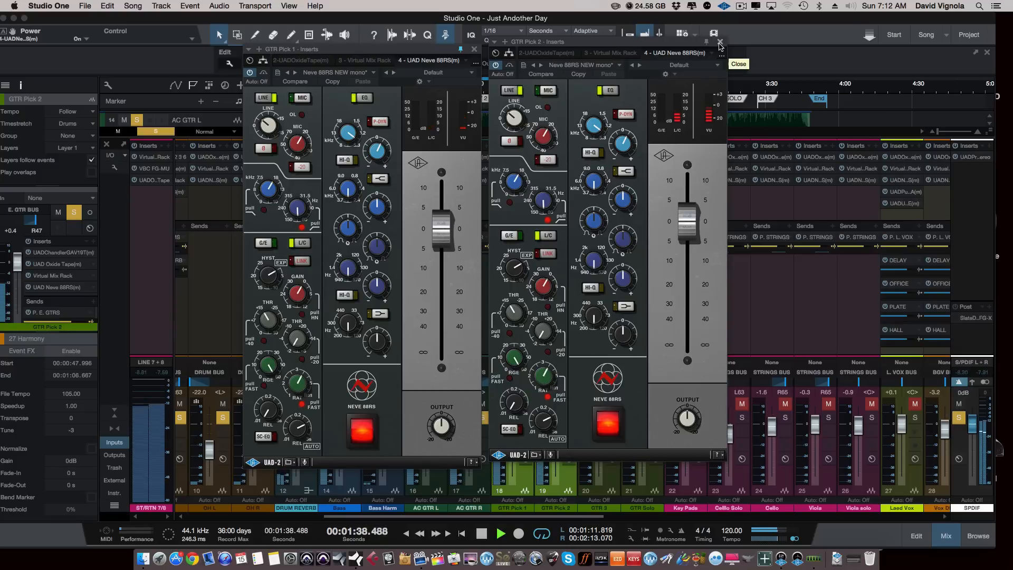
{"action": "key", "text": "space"}
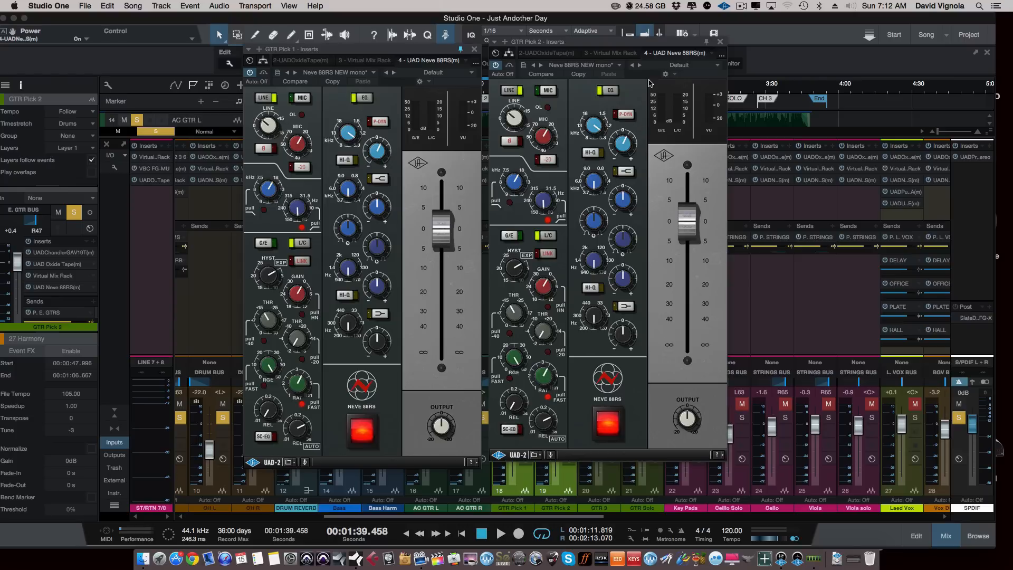
{"action": "left_click", "coordinate": [720, 42]}
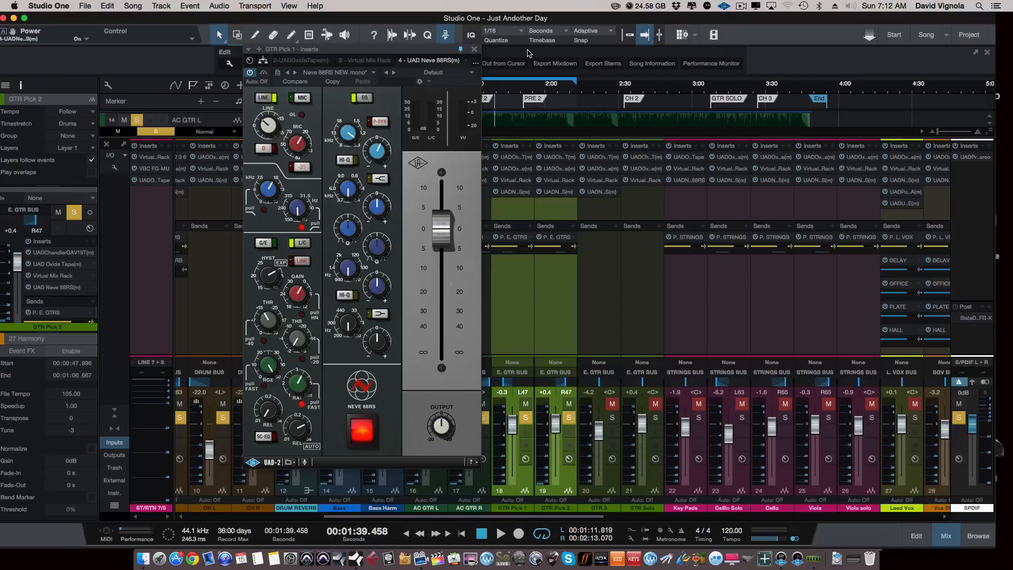
{"action": "left_click", "coordinate": [473, 49]}
Lower GTR Pick 1 to -13.7 dB and GTR Pick 2 to -13.0 dB, and bring GTR 3 into the soloed mix unmuted.
{"action": "left_click_drag", "start_coordinate": [512, 427], "coordinate": [511, 446]}
{"action": "left_click", "coordinate": [616, 481]}
{"action": "left_click", "coordinate": [612, 403]}
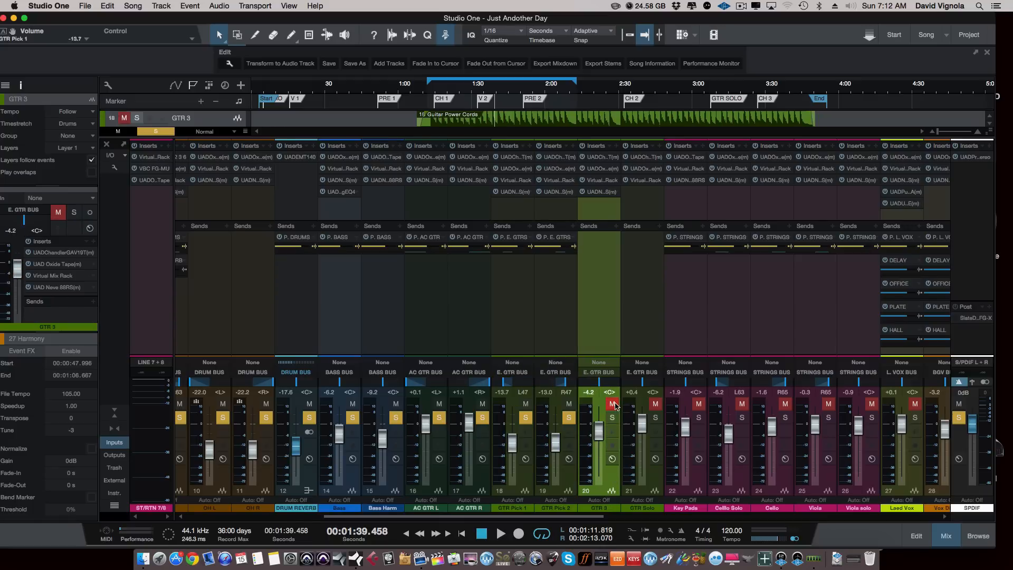
Locate the Guitar Power Cords event in the arrangement and raise GTR 3 to +1.7 dB during playback.
{"action": "left_click", "coordinate": [120, 412]}
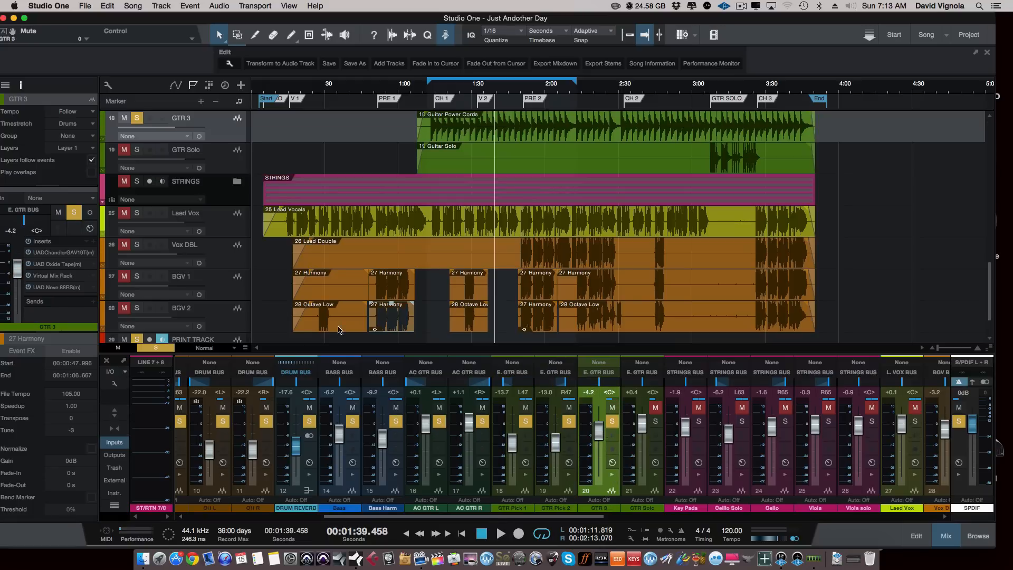
{"action": "scroll", "coordinate": [611, 172], "scroll_direction": "up", "scroll_amount": 3}
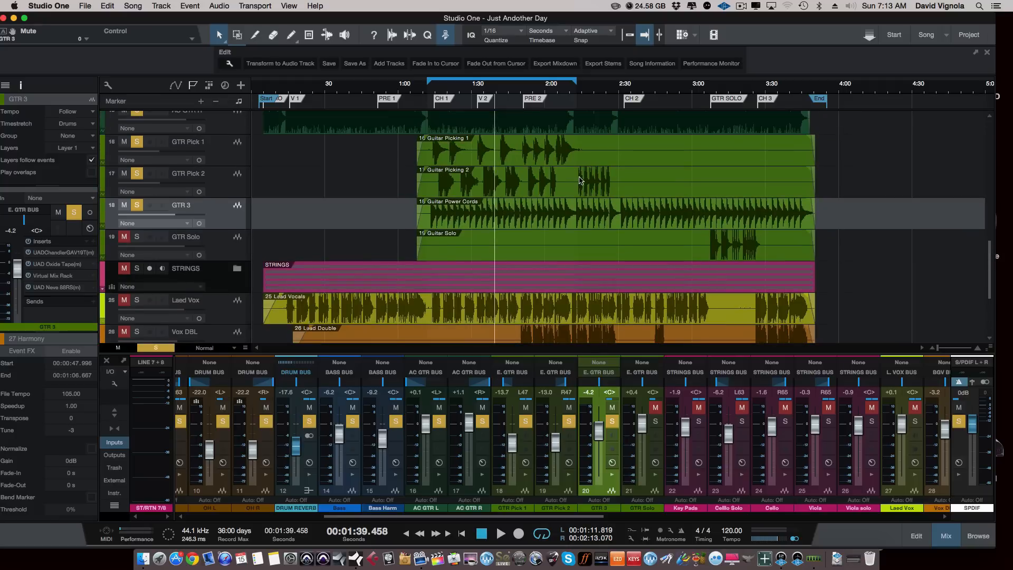
{"action": "left_click", "coordinate": [442, 218]}
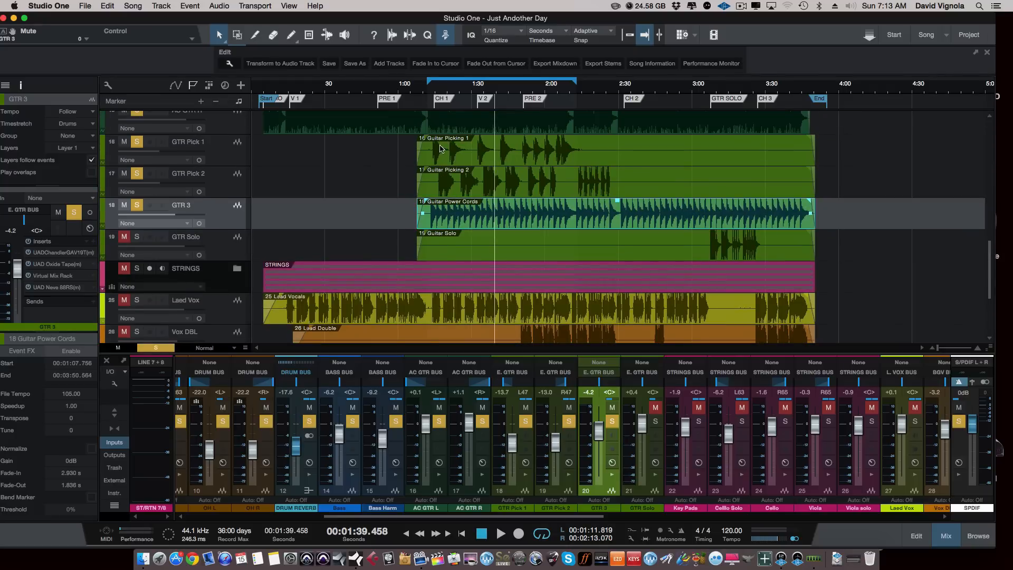
{"action": "left_click", "coordinate": [500, 533]}
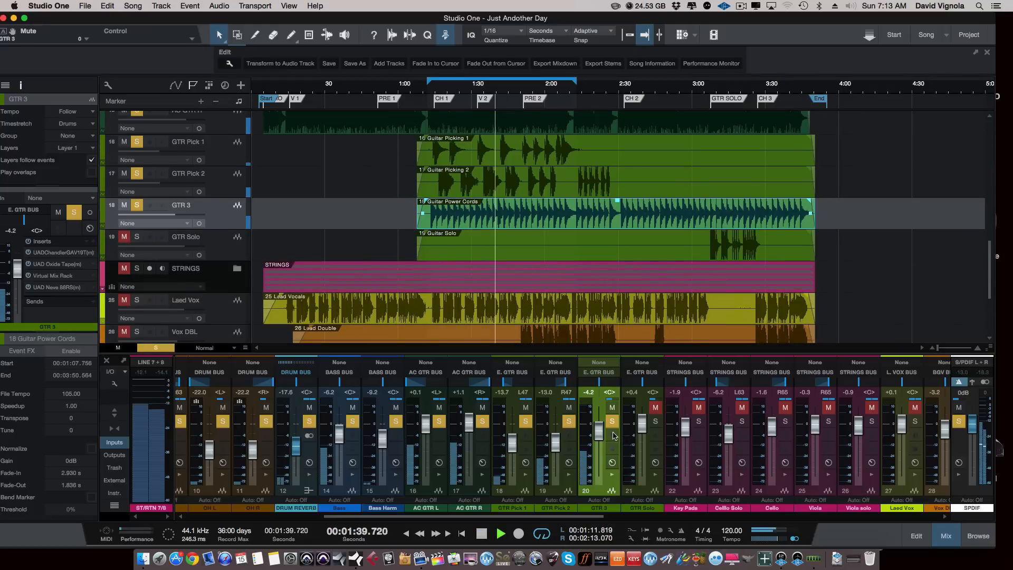
{"action": "left_click_drag", "start_coordinate": [598, 431], "coordinate": [598, 420]}
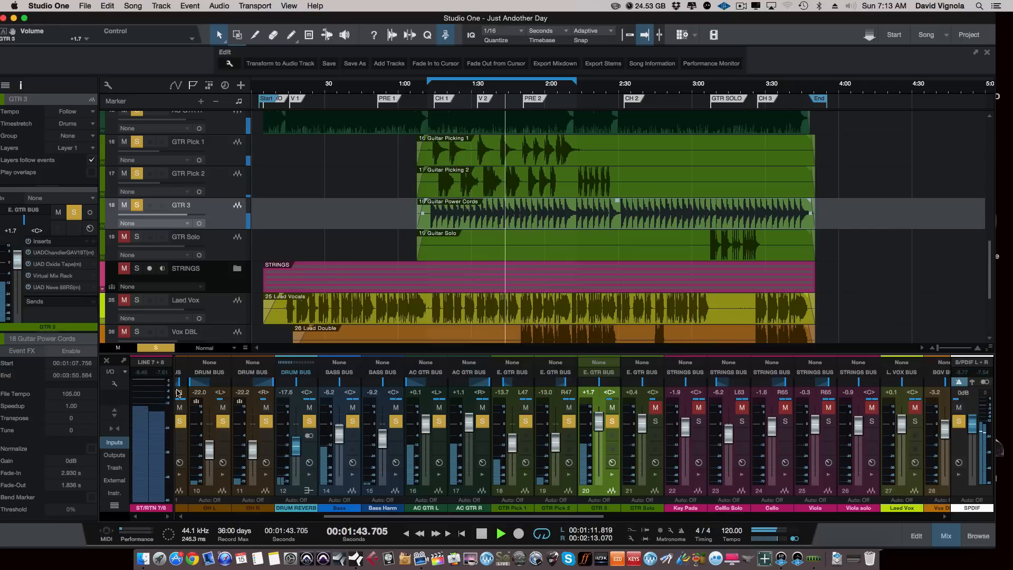
Review the Chandler GAV19T amp settings on GTR 3 while the section plays, and close the plug-in window.
{"action": "left_click", "coordinate": [115, 412]}
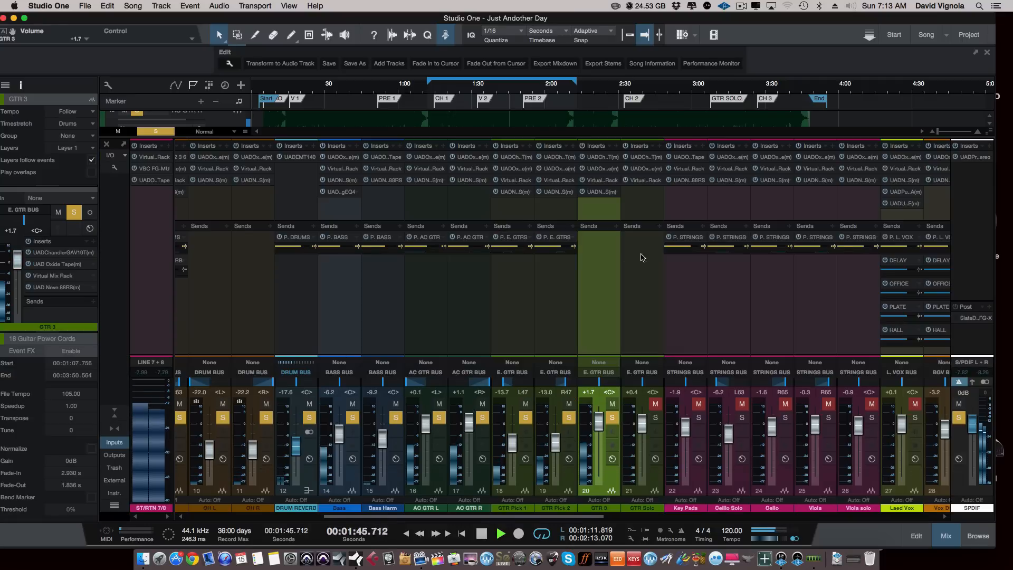
{"action": "left_click", "coordinate": [604, 158]}
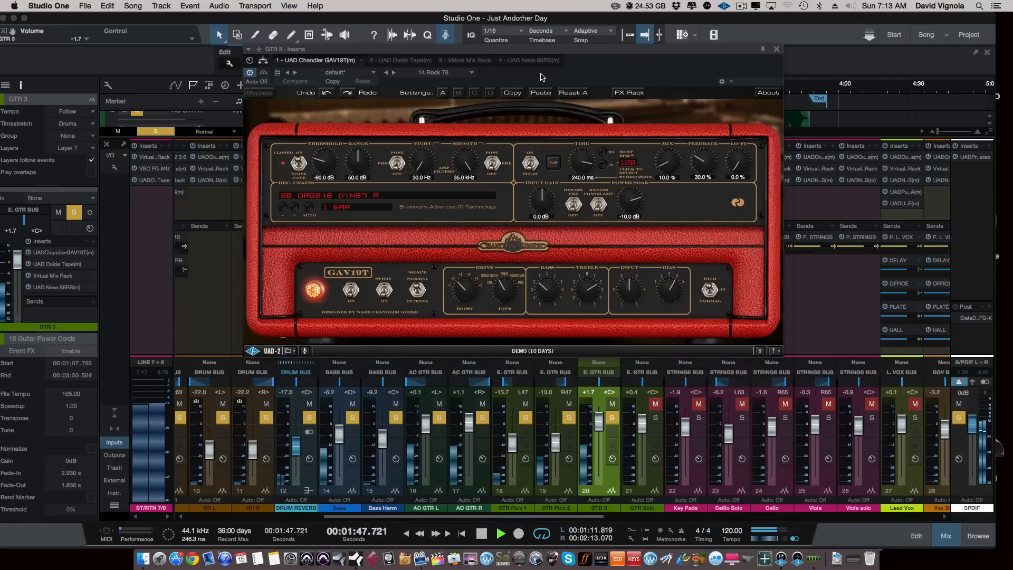
{"action": "left_click_drag", "start_coordinate": [545, 49], "coordinate": [574, 77]}
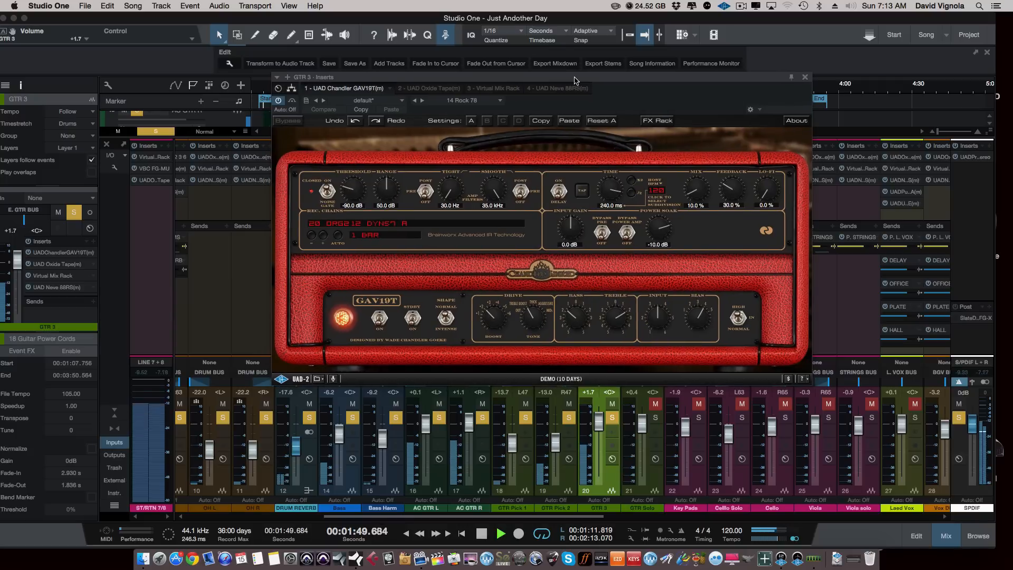
{"action": "key", "text": "space"}
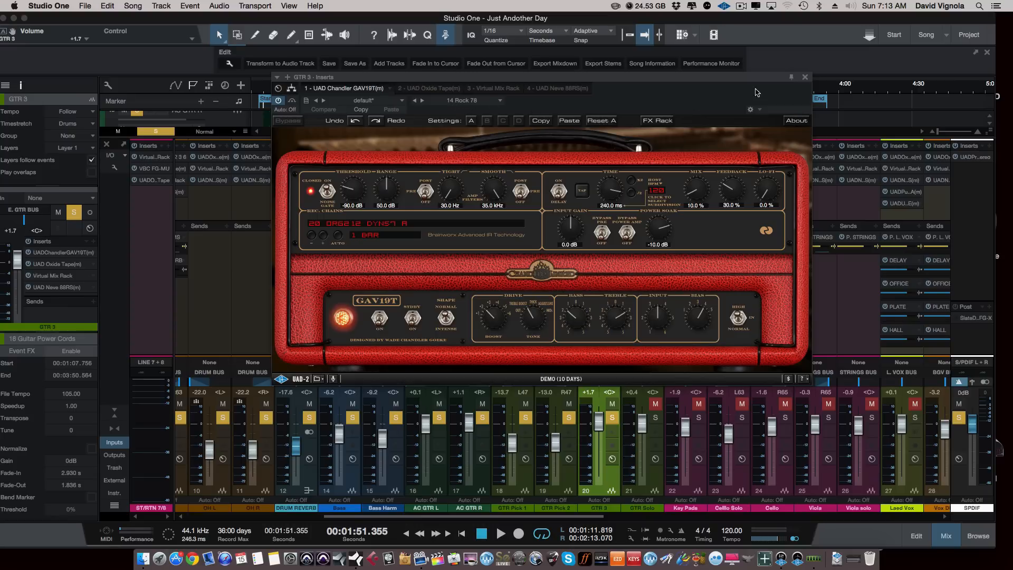
{"action": "left_click", "coordinate": [804, 79]}
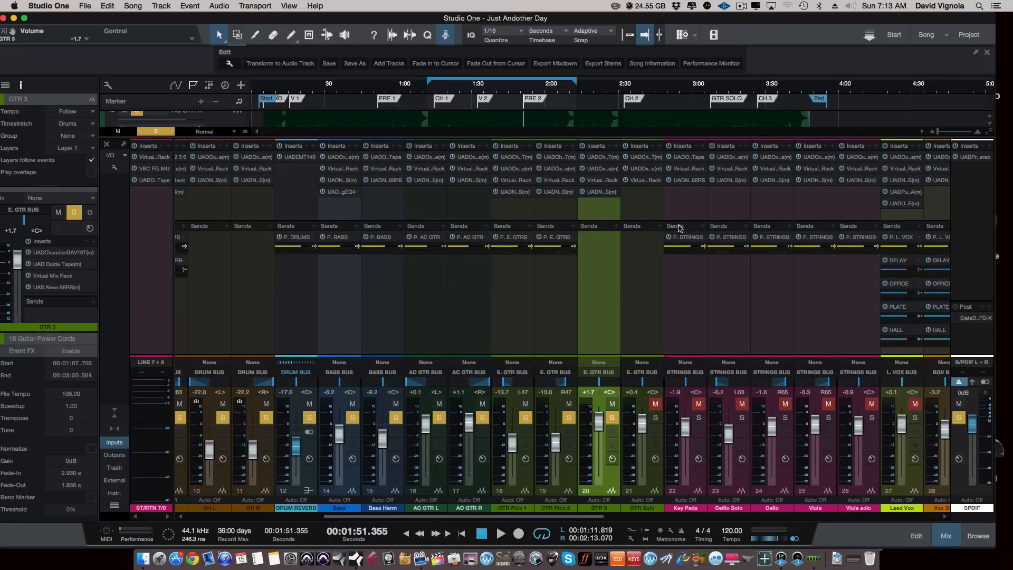
Balance GTR 3 at -1.9 dB, GTR Pick 1 at -4.2 dB and GTR Pick 2 at -3.6 dB during playback, and save the song.
{"action": "key", "text": "space"}
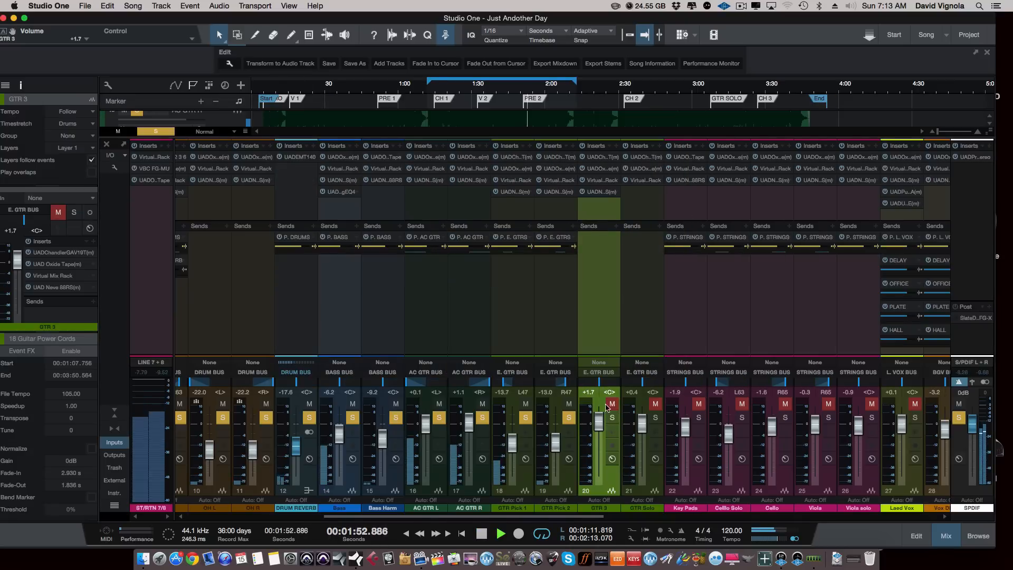
{"action": "left_click_drag", "start_coordinate": [599, 421], "coordinate": [597, 433]}
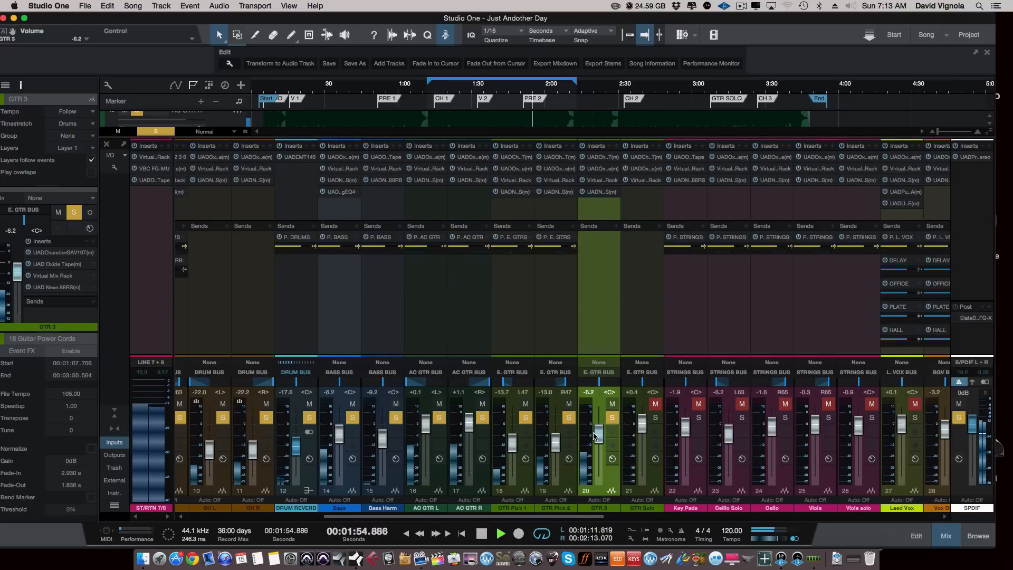
{"action": "left_click", "coordinate": [516, 474]}
{"action": "left_click", "coordinate": [556, 477], "text": "shift"}
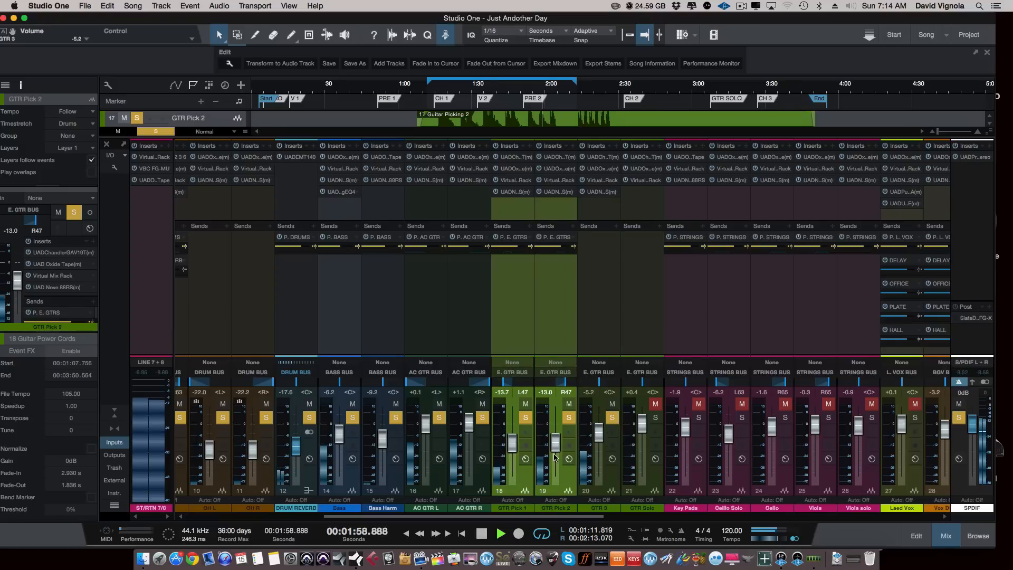
{"action": "left_click_drag", "start_coordinate": [556, 449], "coordinate": [599, 434]}
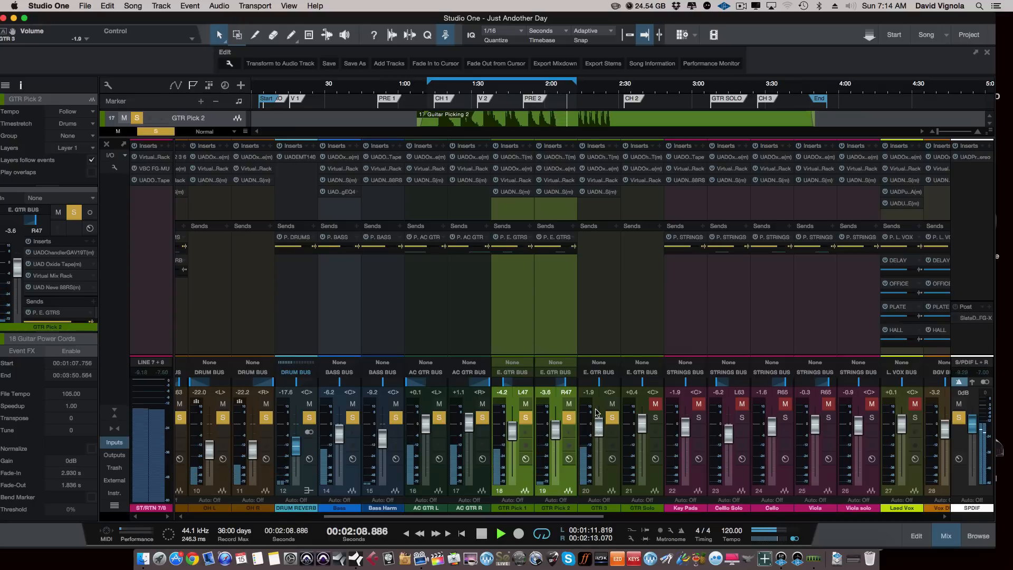
{"action": "key", "text": "space"}
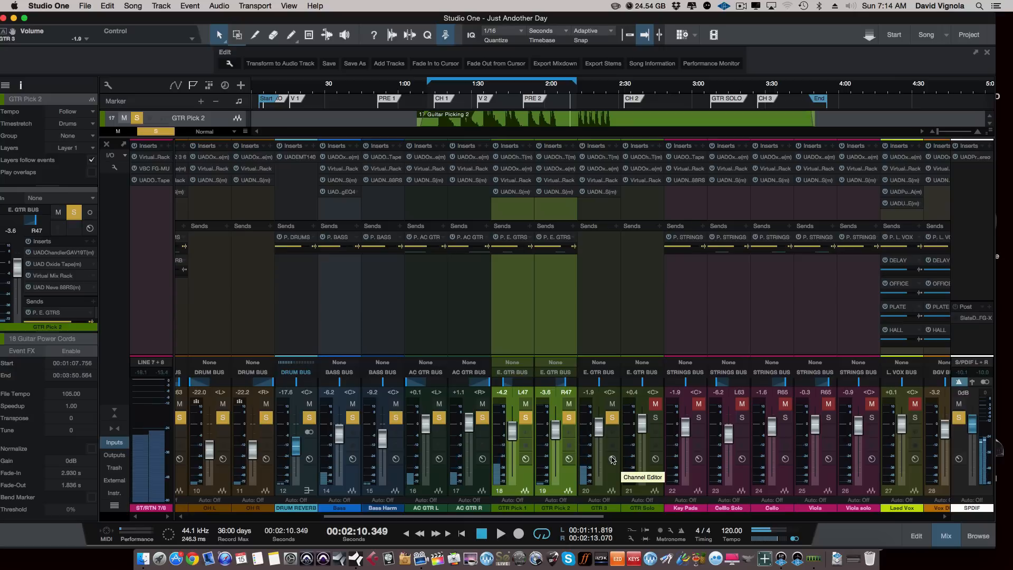
{"action": "key", "text": "super+s"}
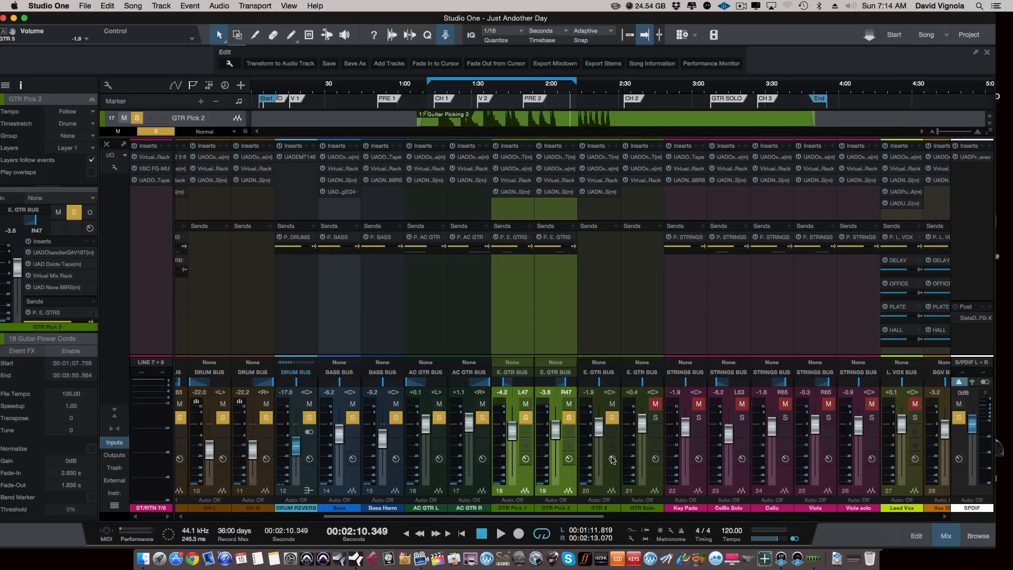
Set the loop range around the guitar solo with the playhead at its start, and unmute and solo GTR Solo.
{"action": "left_click", "coordinate": [646, 488]}
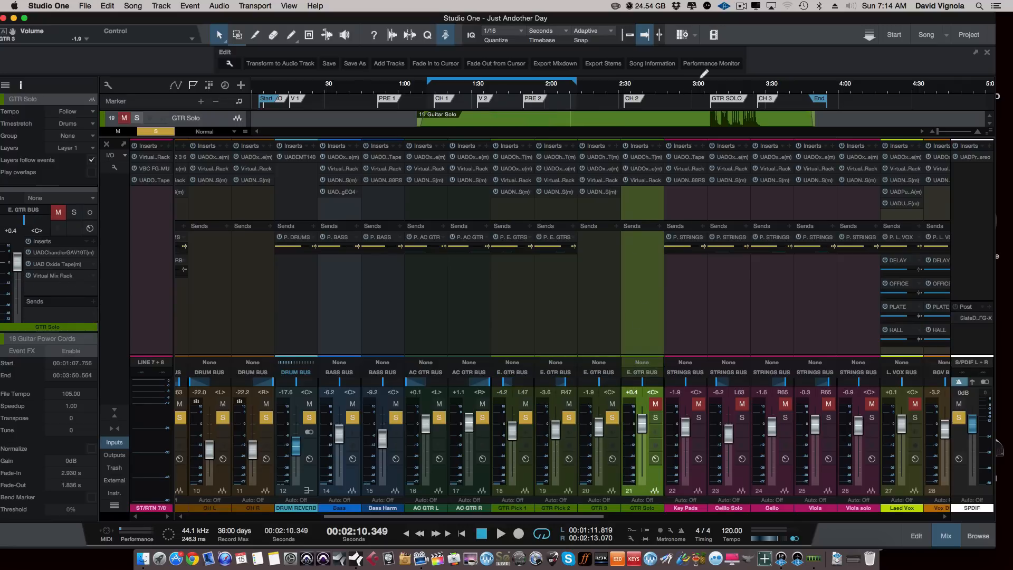
{"action": "mouse_move", "coordinate": [712, 79]}
{"action": "left_mouse_down"}
{"action": "mouse_move", "coordinate": [766, 80]}
{"action": "mouse_move", "coordinate": [702, 83]}
{"action": "left_mouse_up"}
{"action": "left_click", "coordinate": [708, 86]}
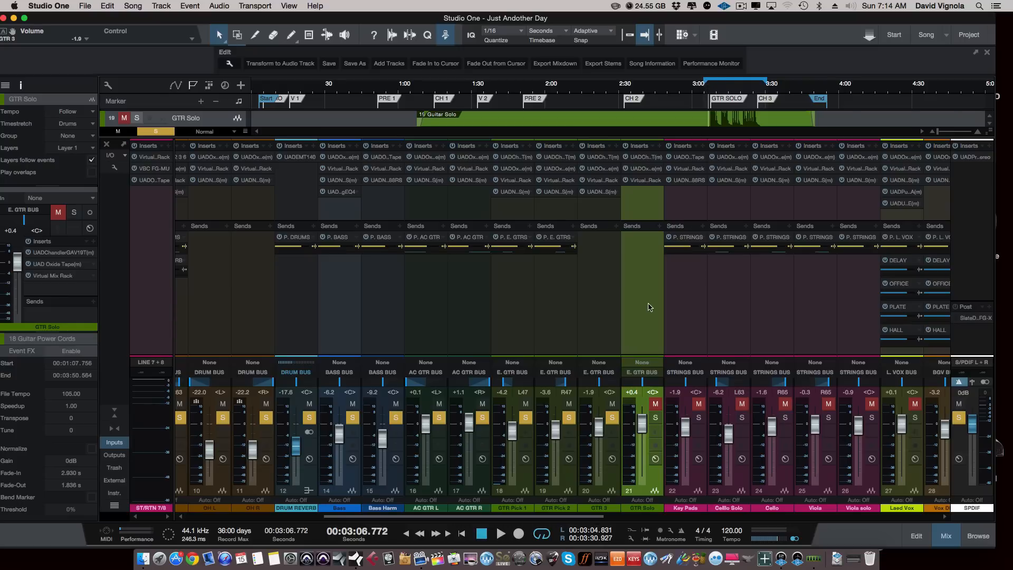
{"action": "left_click", "coordinate": [655, 404]}
{"action": "left_click", "coordinate": [655, 418]}
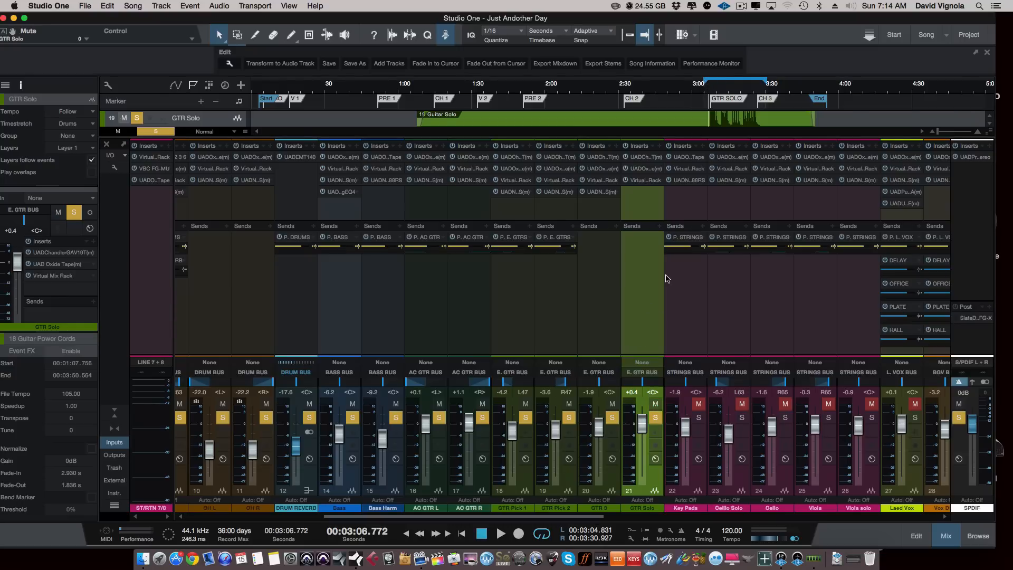
Inspect GTR Solo's Chandler GAV19T amp, including its FX Rack settings.
{"action": "left_click", "coordinate": [639, 157]}
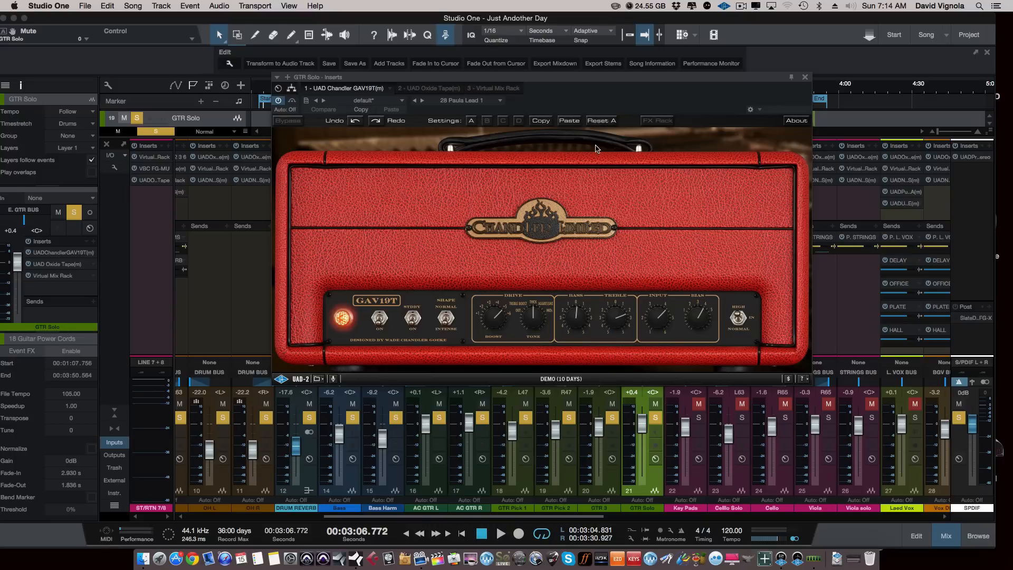
{"action": "left_click", "coordinate": [656, 121]}
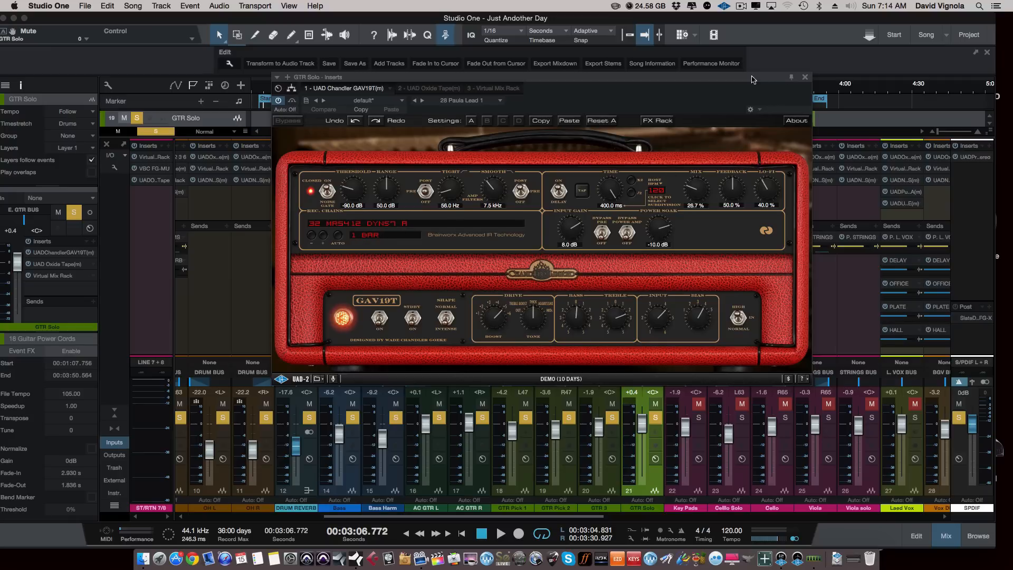
{"action": "left_click", "coordinate": [804, 77]}
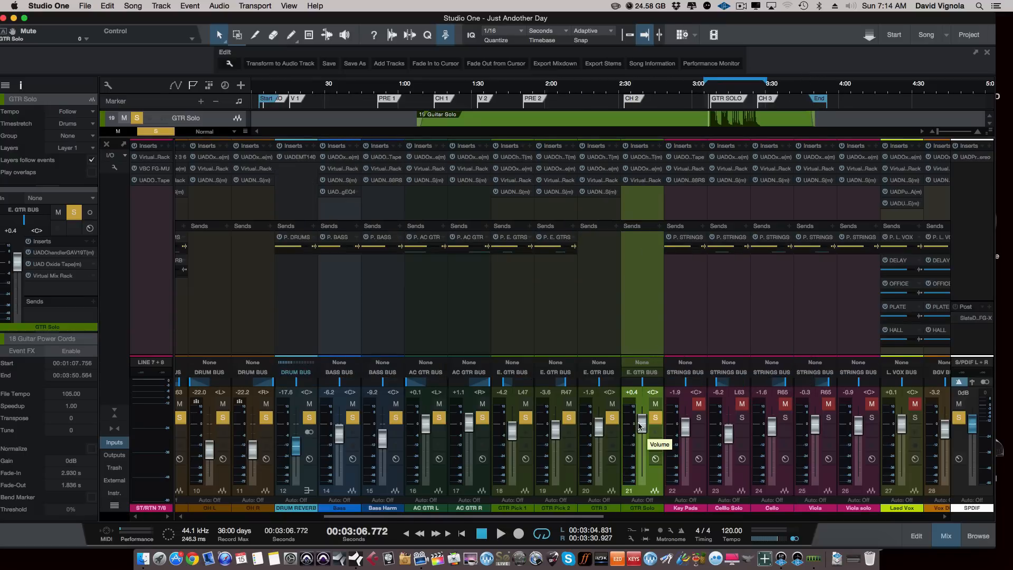
Play the guitar solo section, set GTR Solo to +0.7 dB, and save the song.
{"action": "key", "text": "space"}
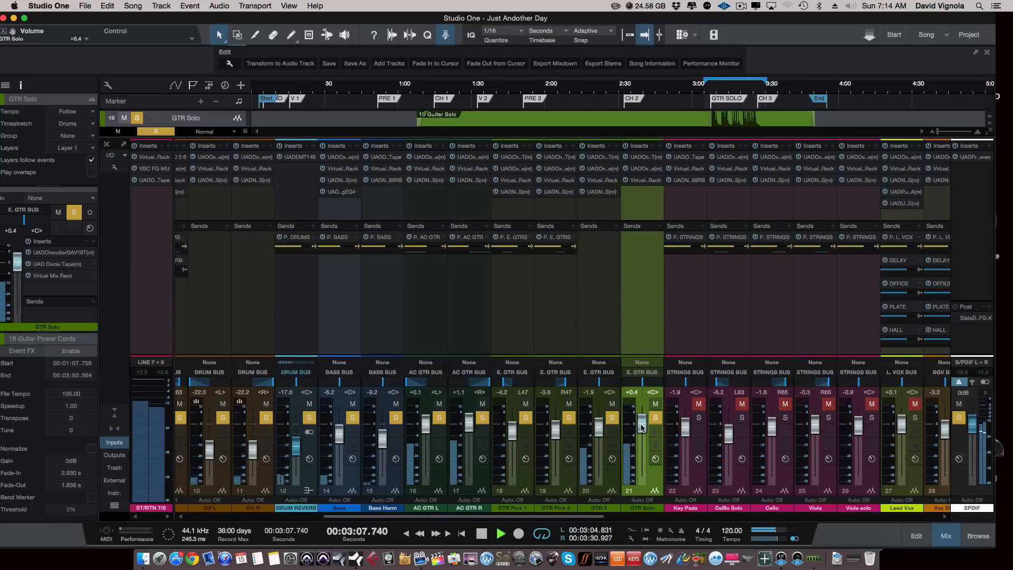
{"action": "scroll", "coordinate": [641, 426], "scroll_direction": "up", "scroll_amount": 3}
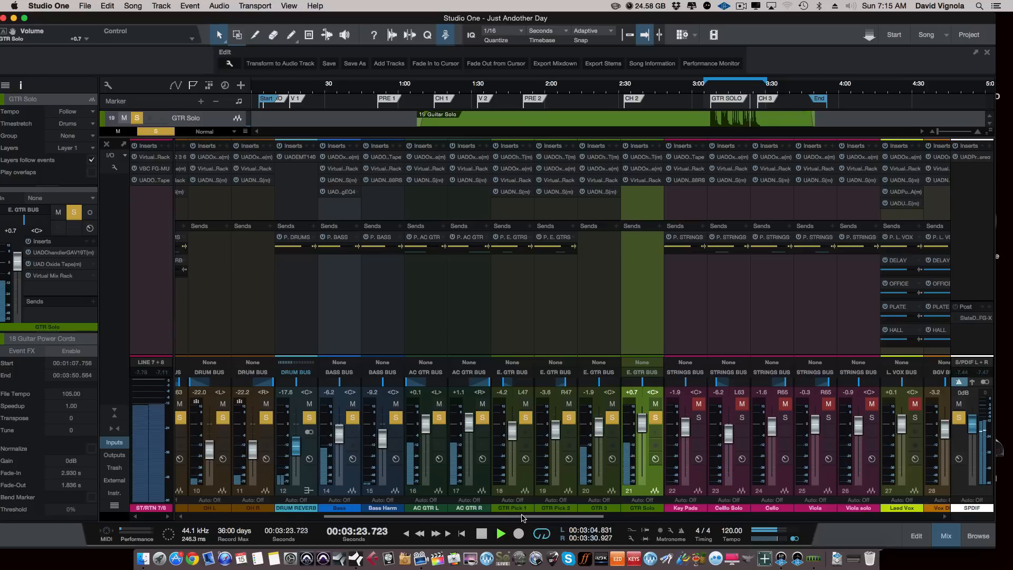
{"action": "left_click_drag", "start_coordinate": [525, 517], "coordinate": [560, 516]}
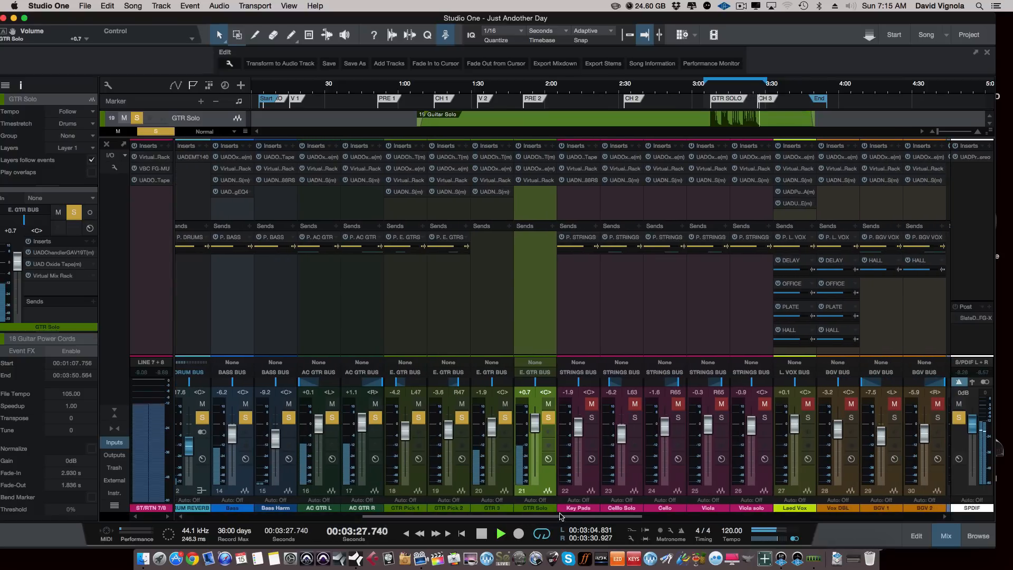
{"action": "key", "text": "space"}
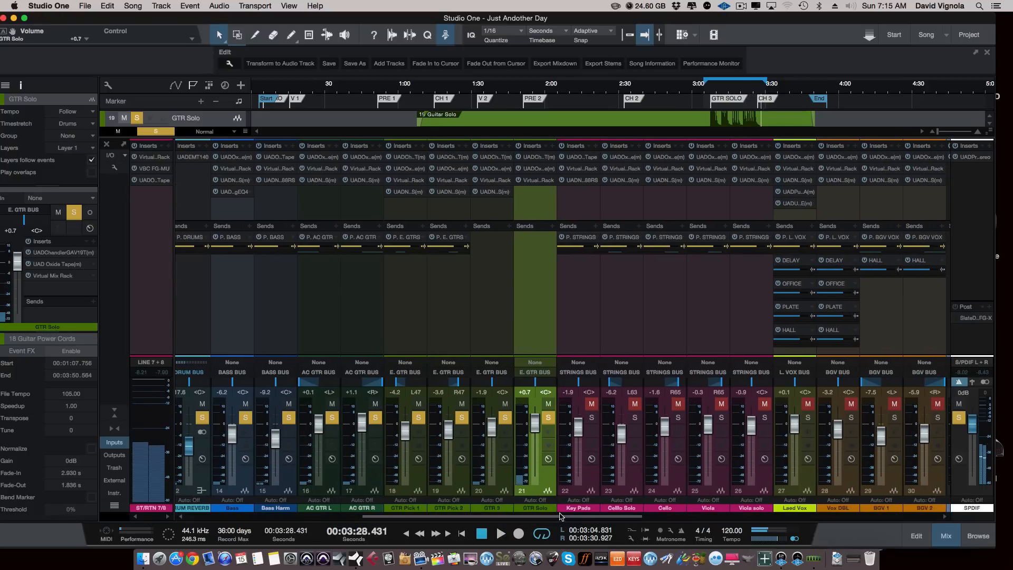
{"action": "key", "text": "super+s"}
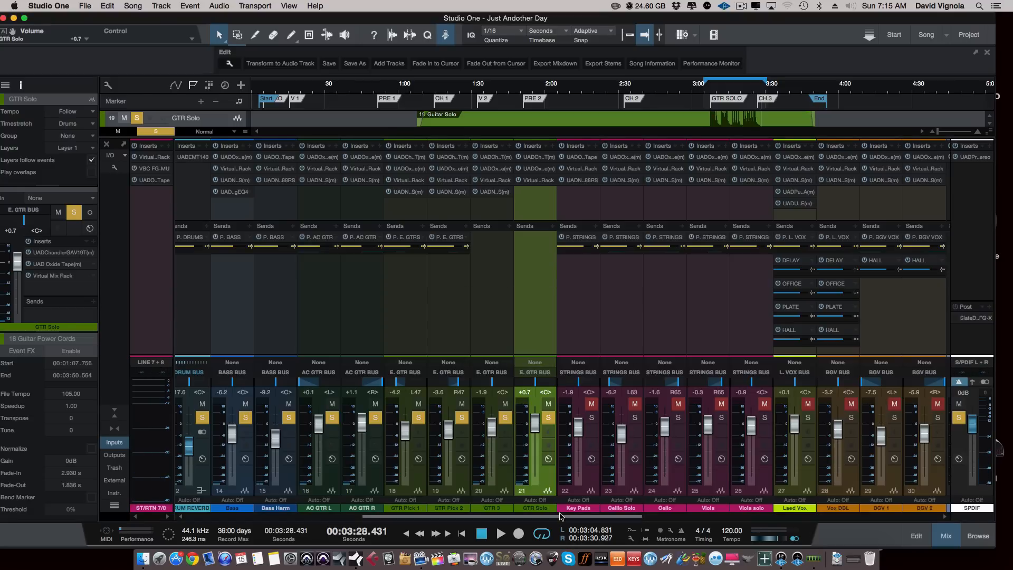
{"action": "left_click_drag", "start_coordinate": [547, 521], "coordinate": [551, 521]}
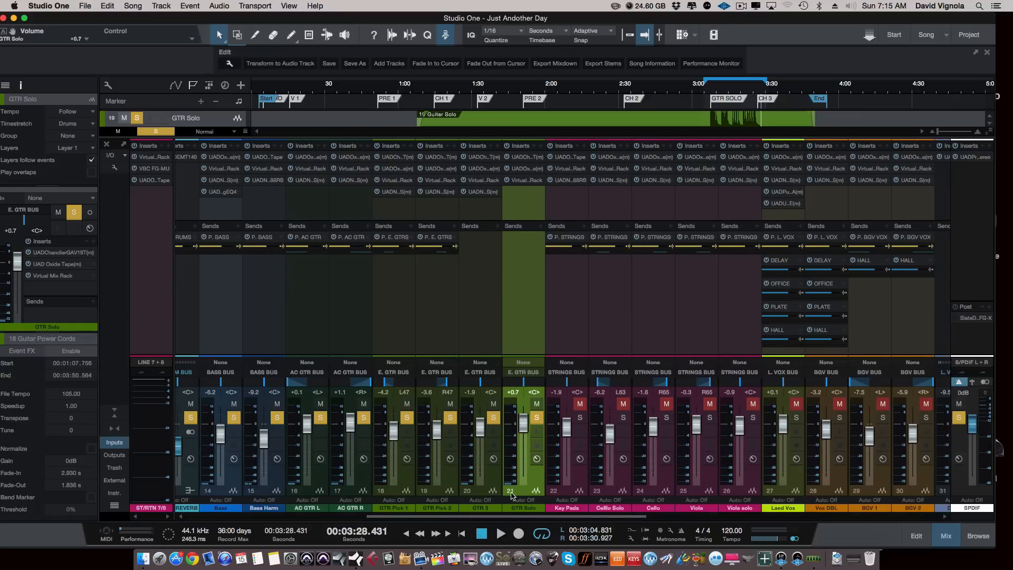
{"action": "scroll", "coordinate": [496, 523], "scroll_direction": "left", "scroll_amount": 3}
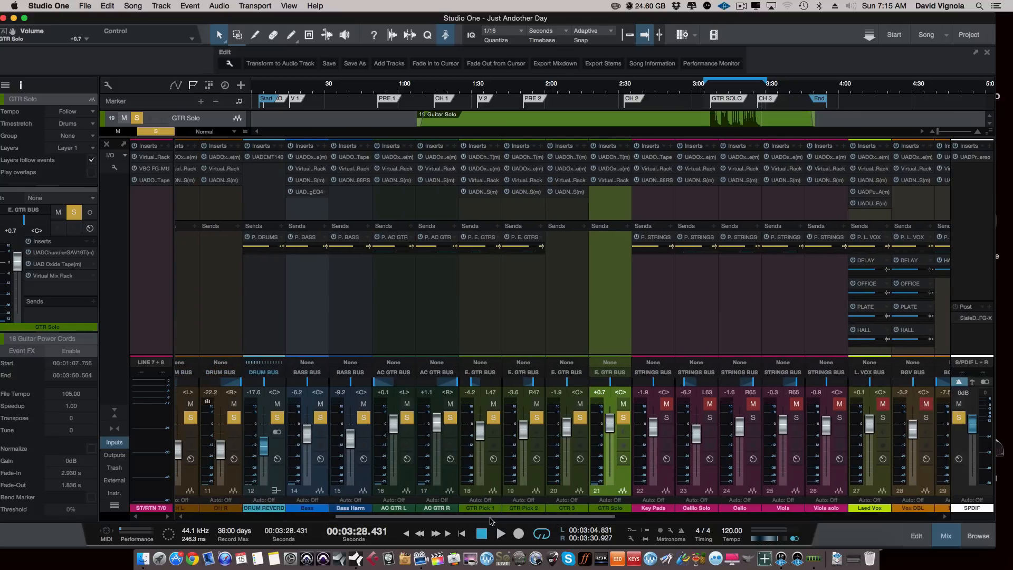
{"action": "scroll", "coordinate": [496, 523], "scroll_direction": "left", "scroll_amount": 2}
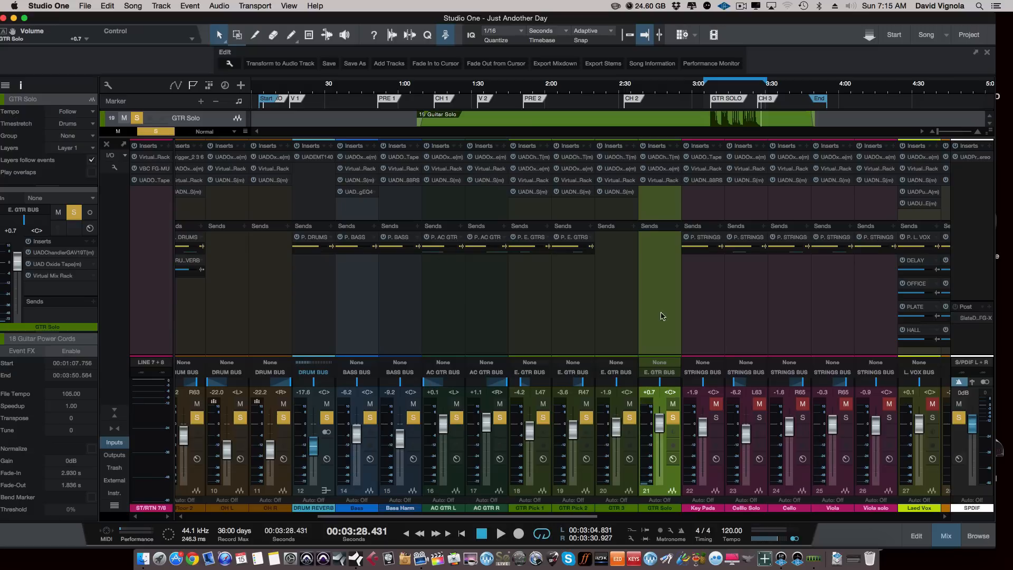
{"action": "left_click", "coordinate": [632, 481]}
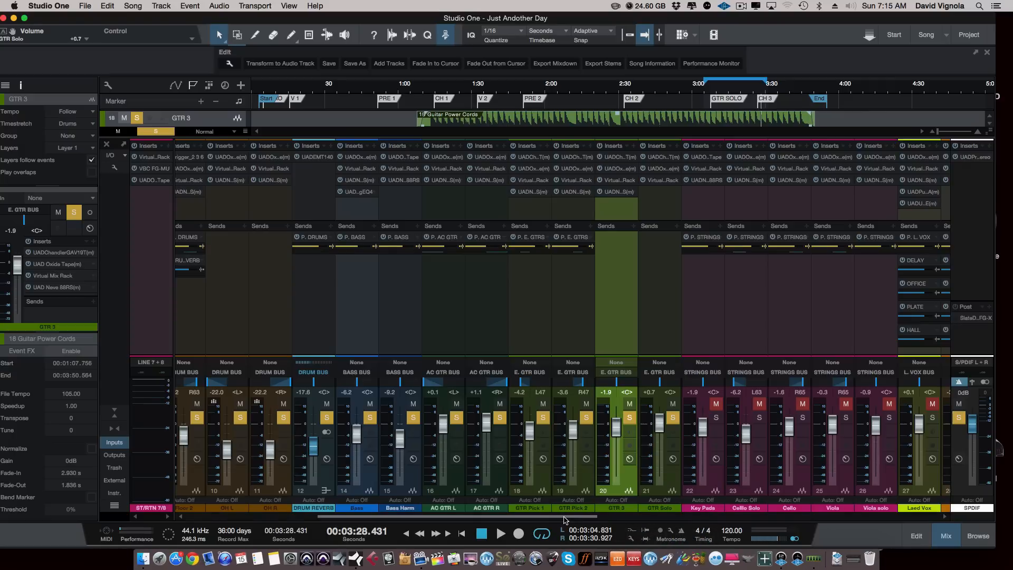
{"action": "scroll", "coordinate": [566, 520], "scroll_direction": "left", "scroll_amount": 1}
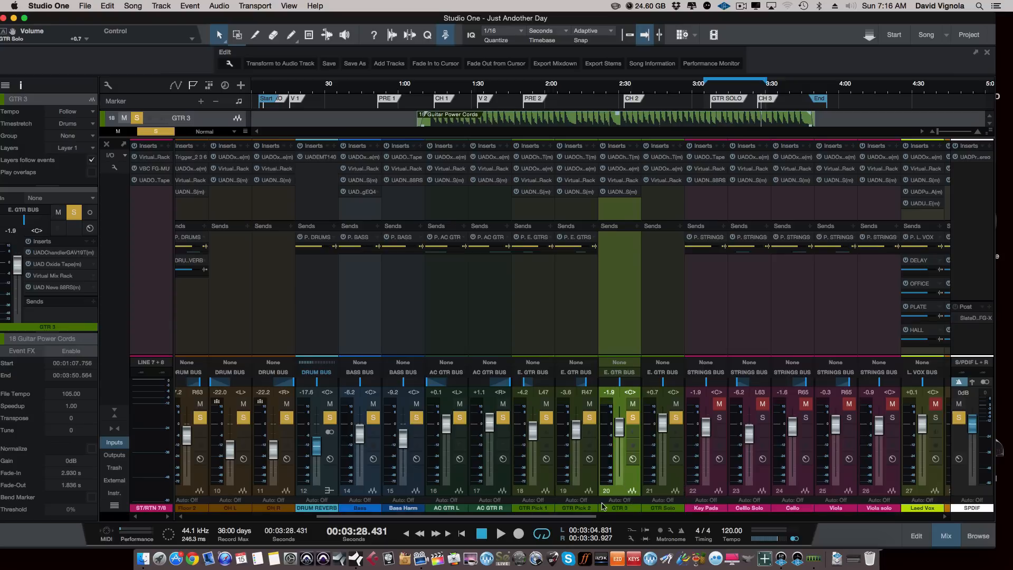
Expand the STRINGS folder track in the arrangement and set the loop range from 00:01:13.113 to 00:02:13.932.
{"action": "left_click_drag", "start_coordinate": [578, 519], "coordinate": [640, 520]}
{"action": "left_click", "coordinate": [534, 482]}
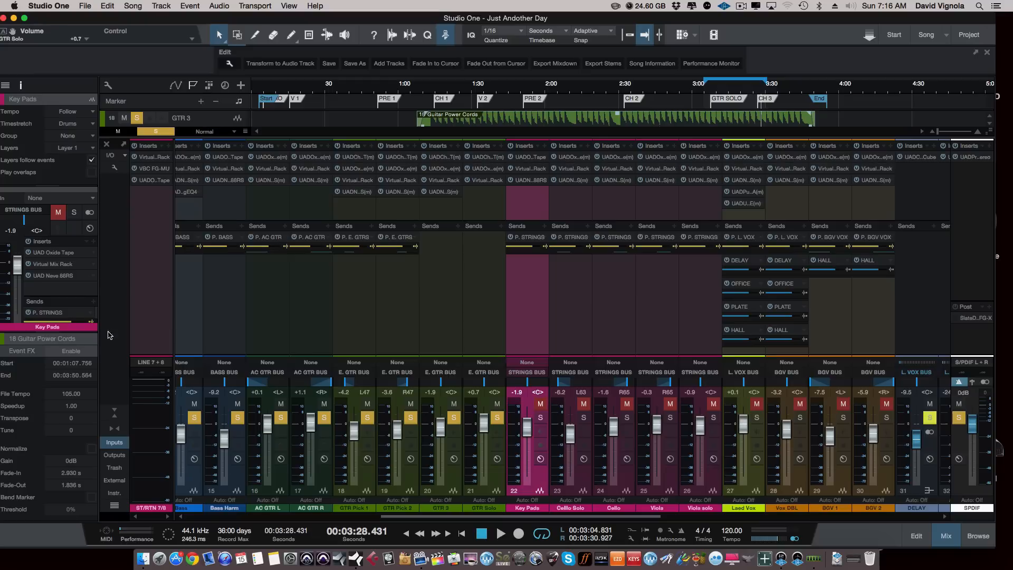
{"action": "left_click", "coordinate": [114, 411]}
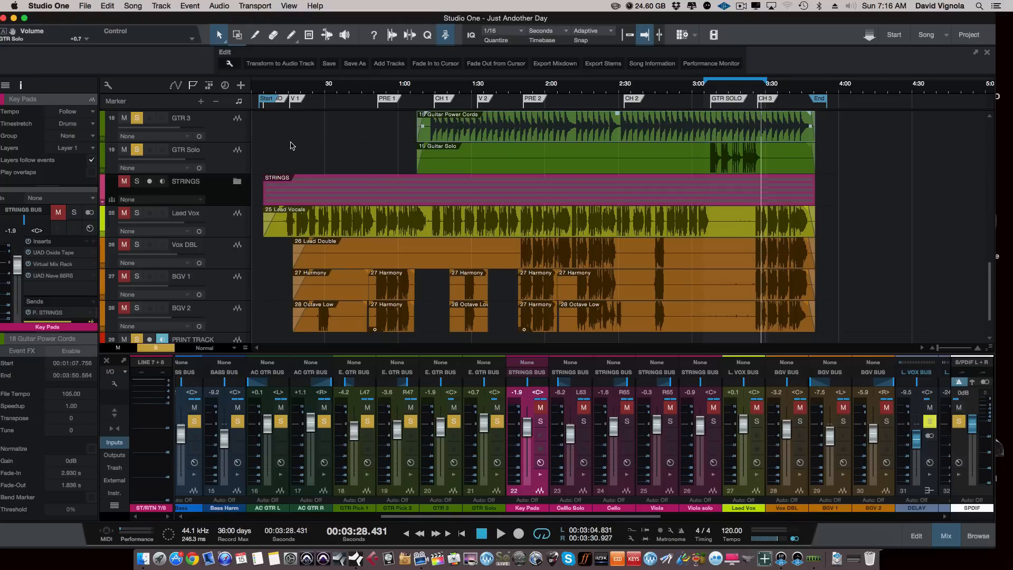
{"action": "left_click", "coordinate": [231, 180]}
{"action": "left_click", "coordinate": [236, 181]}
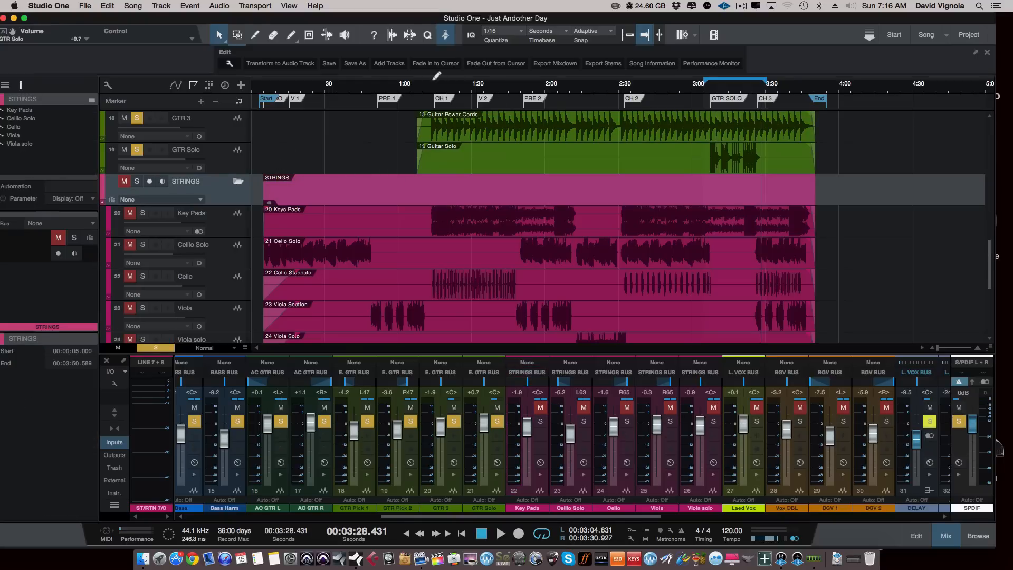
{"action": "left_click_drag", "start_coordinate": [431, 79], "coordinate": [578, 83]}
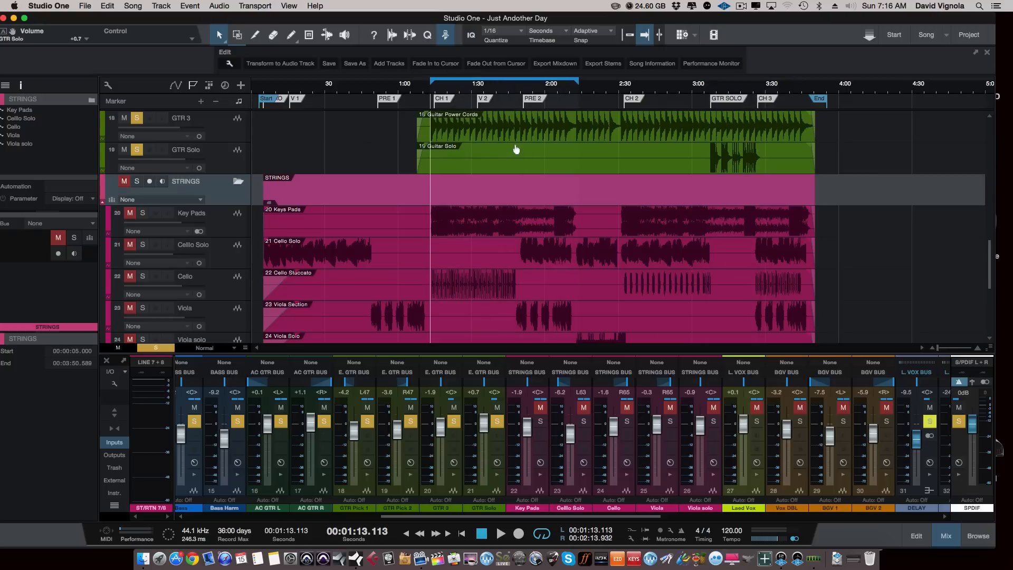
Unmute and solo Key Pads during playback, setting Key Pads to +7.0 dB and GTR 3 to -5.5 dB.
{"action": "key", "text": "space"}
{"action": "left_click", "coordinate": [540, 406]}
{"action": "left_click", "coordinate": [540, 420]}
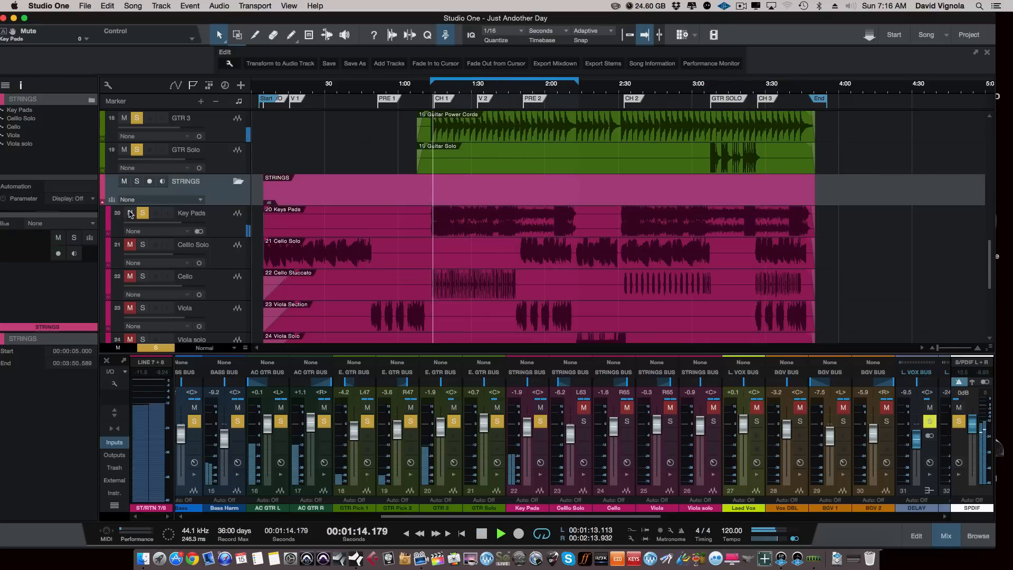
{"action": "left_click_drag", "start_coordinate": [526, 428], "coordinate": [526, 414]}
{"action": "left_click_drag", "start_coordinate": [440, 427], "coordinate": [438, 436]}
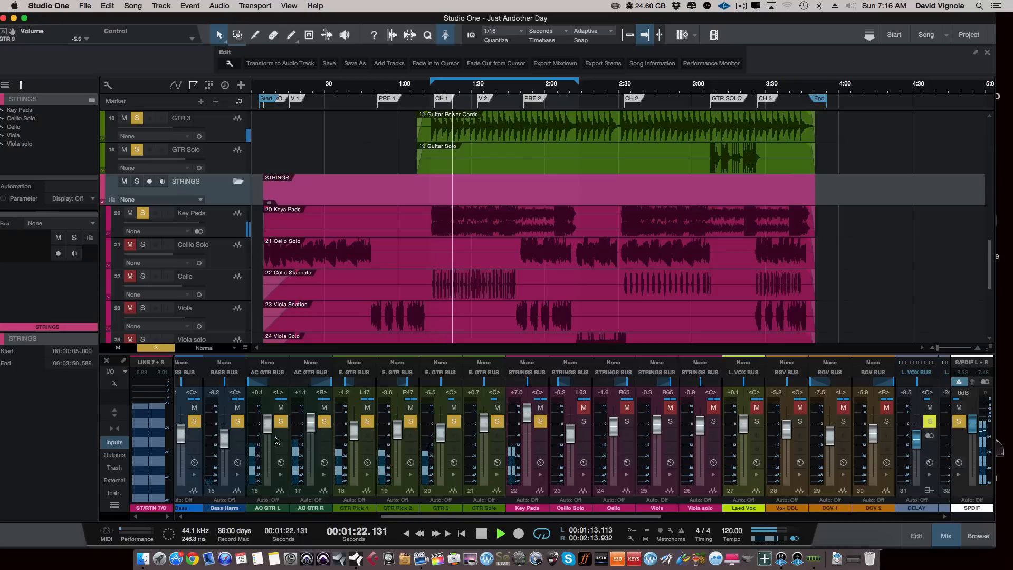
Inspect the Key Pads inserts: UAD Oxide Tape, Virtual Mix Rack and UAD Neve 88RS.
{"action": "left_click", "coordinate": [113, 413]}
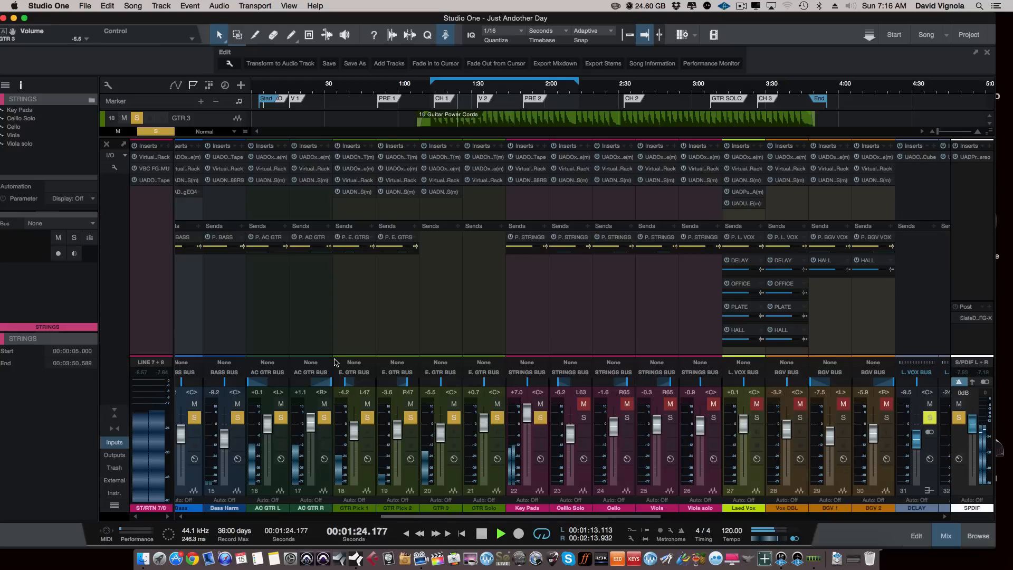
{"action": "left_click", "coordinate": [531, 158]}
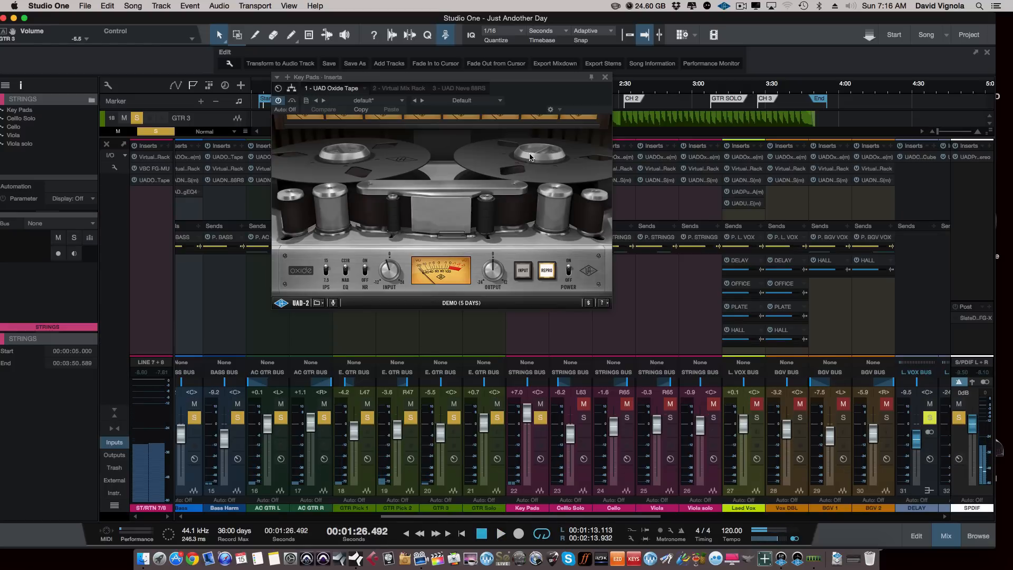
{"action": "left_click_drag", "start_coordinate": [527, 79], "coordinate": [597, 159]}
{"action": "left_click", "coordinate": [464, 169]}
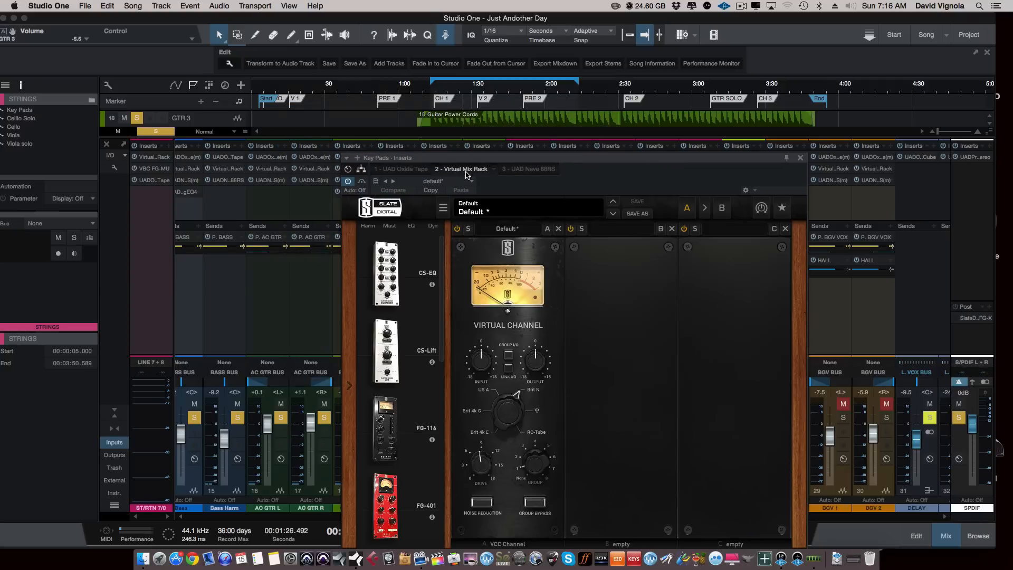
{"action": "left_click", "coordinate": [526, 169]}
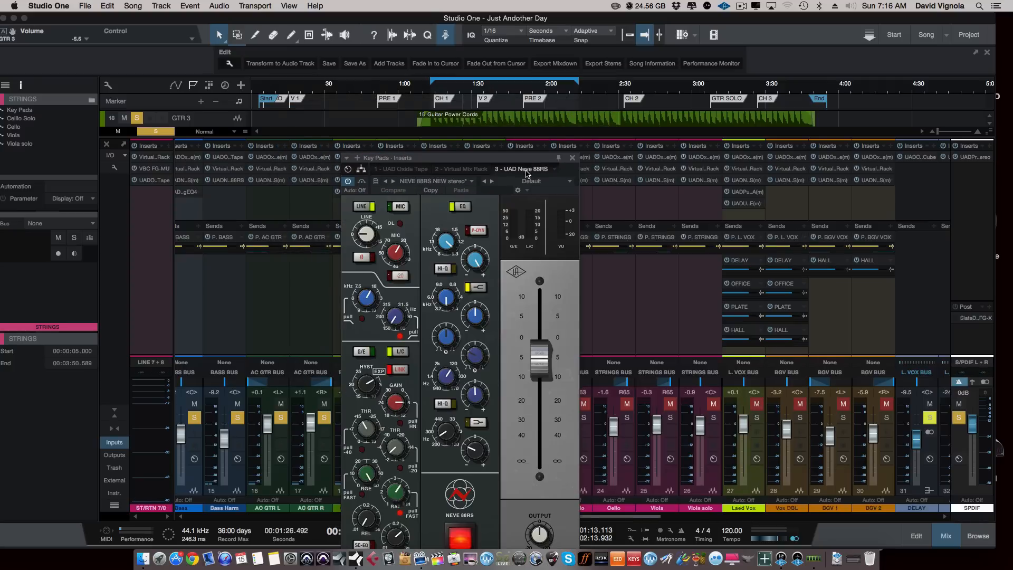
{"action": "left_click_drag", "start_coordinate": [527, 159], "coordinate": [543, 91]}
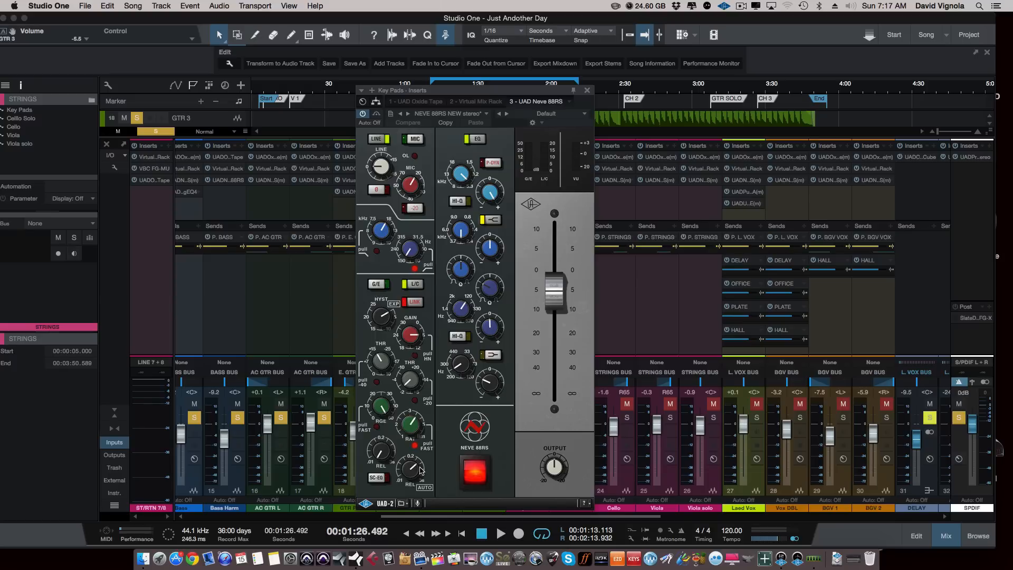
Audition Key Pads through the Neve 88RS and set its low-frequency EQ gain to -2.7 dB.
{"action": "key", "text": "space"}
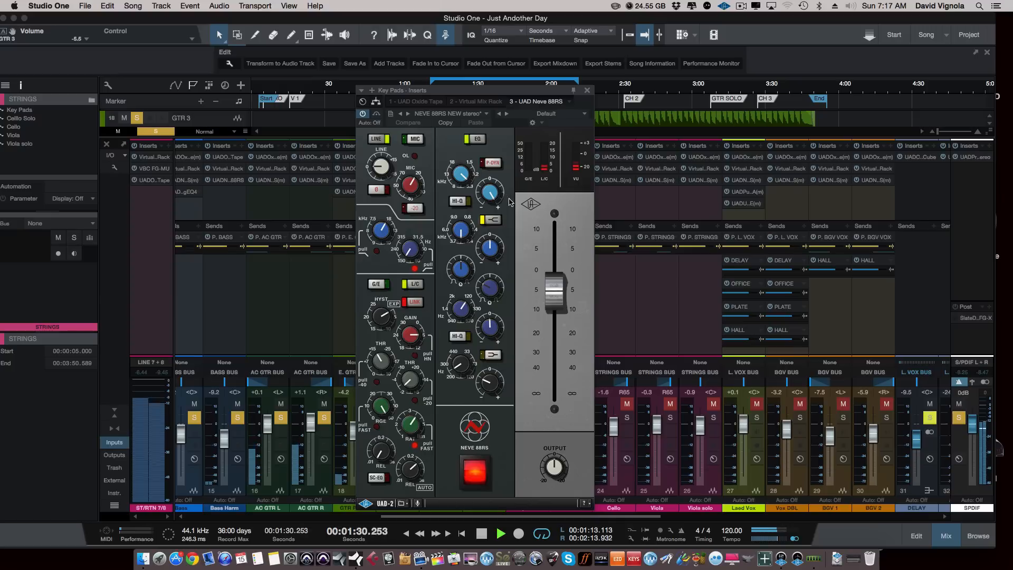
{"action": "key", "text": "space"}
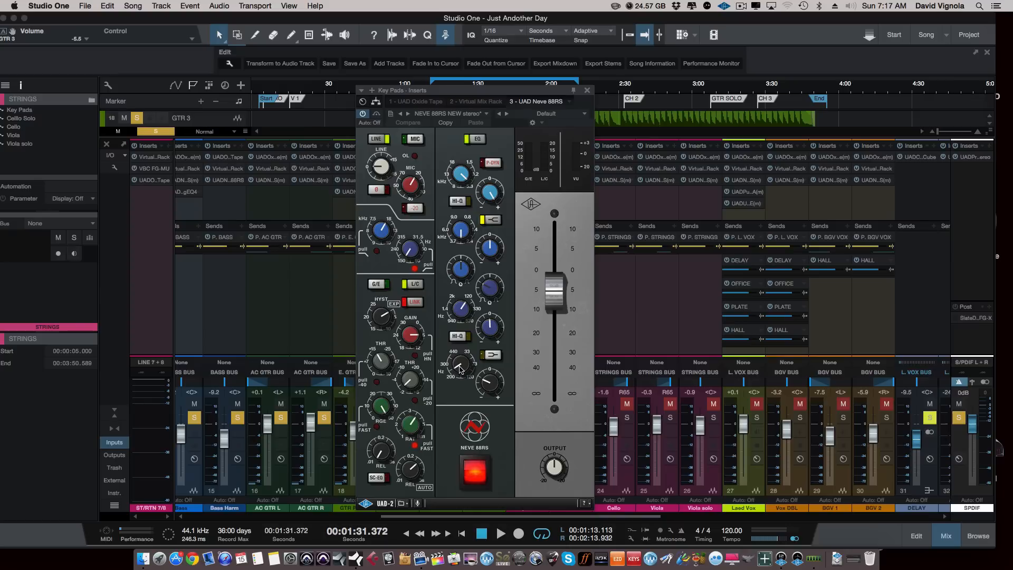
{"action": "left_click_drag", "start_coordinate": [483, 383], "coordinate": [485, 383]}
{"action": "key", "text": "space"}
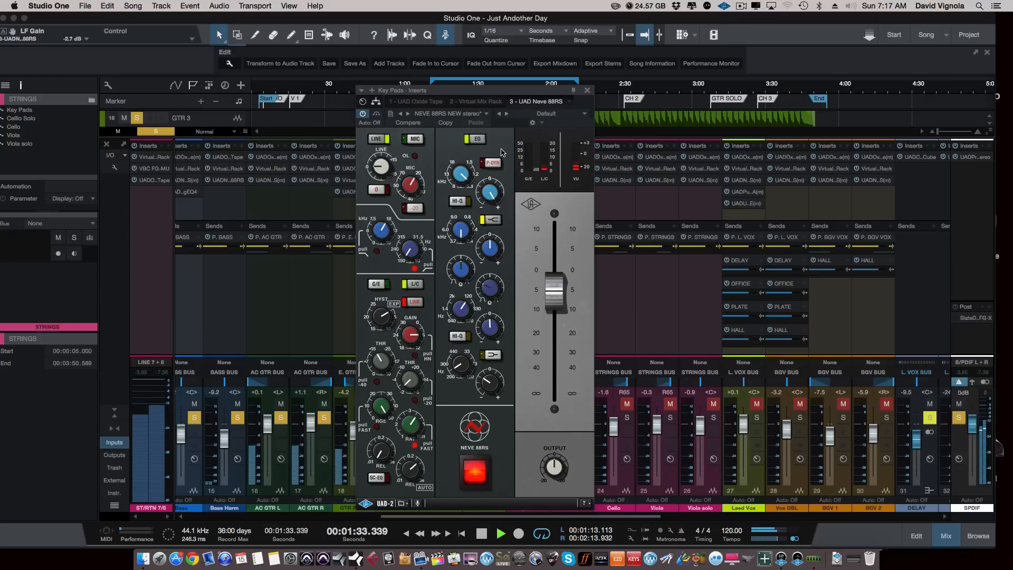
Compare Key Pads with the Neve 88RS powered off and back on, stop playback, and close the plug-in.
{"action": "left_click", "coordinate": [472, 471]}
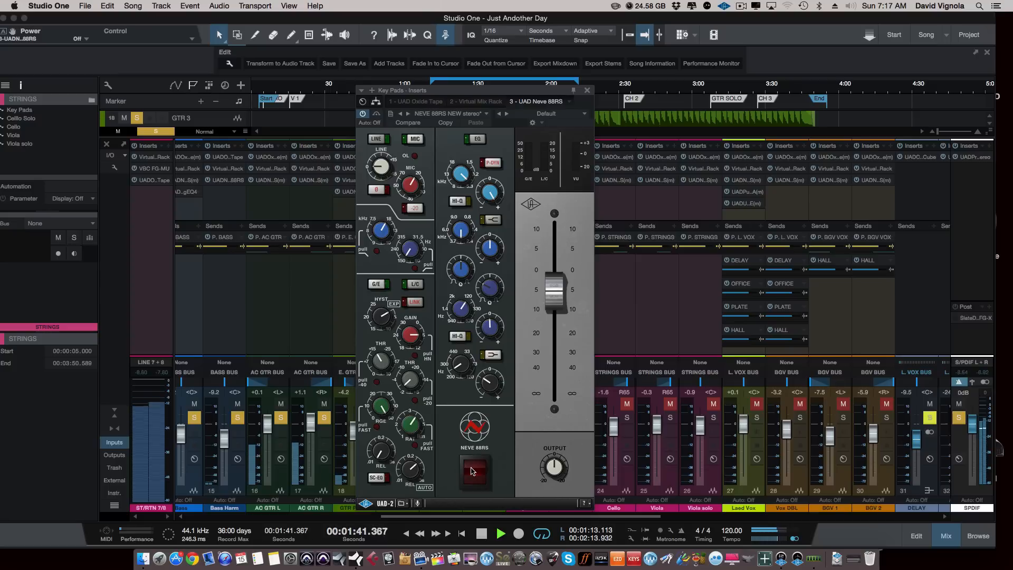
{"action": "left_click", "coordinate": [472, 471]}
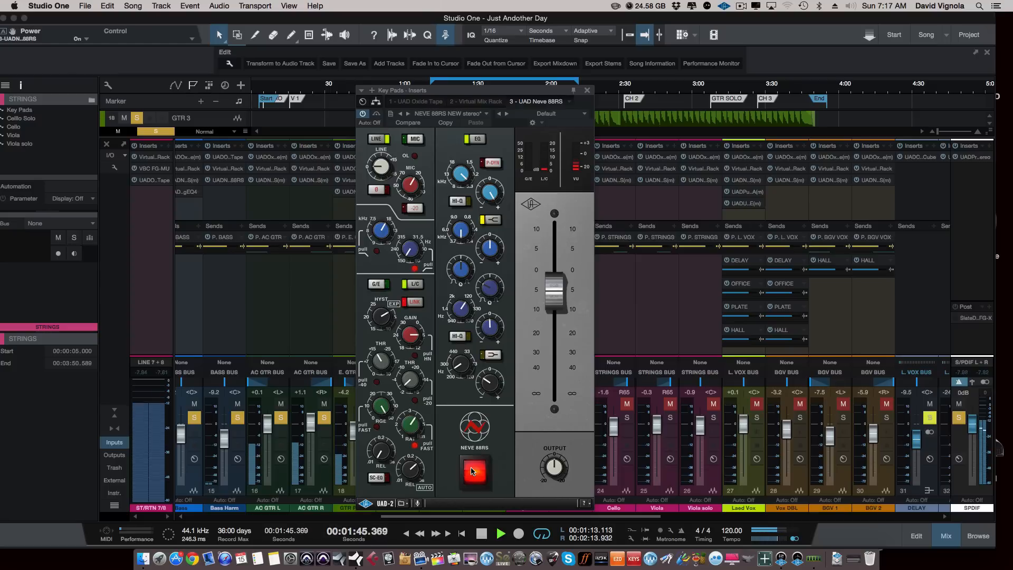
{"action": "key", "text": "space"}
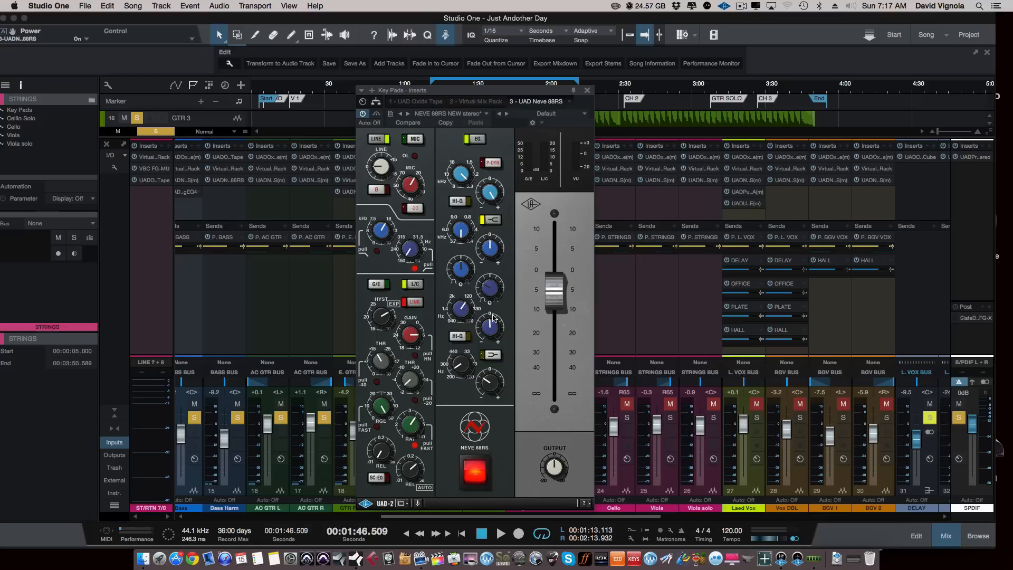
{"action": "left_click", "coordinate": [587, 92]}
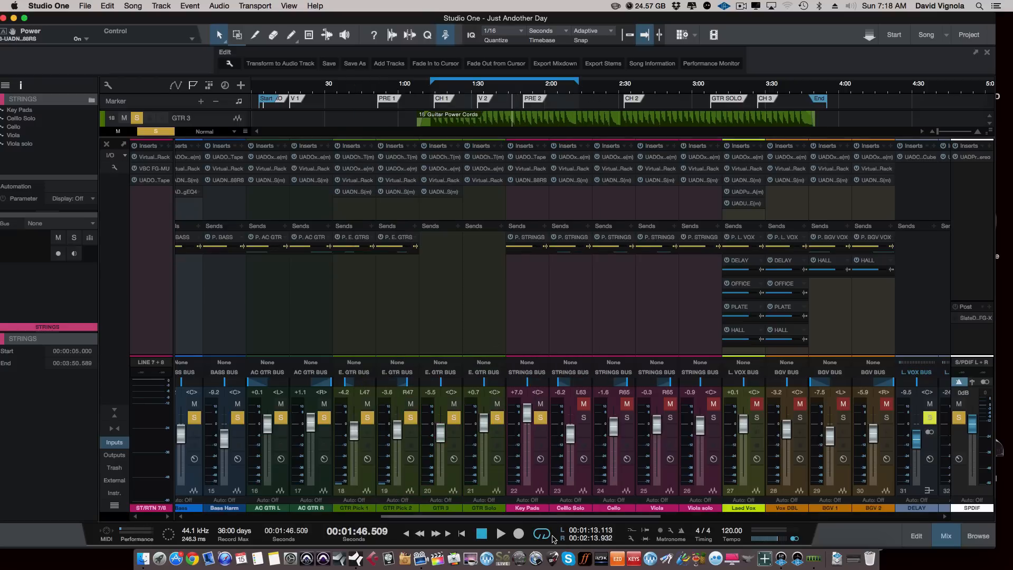
Set Key Pads to -3.2 dB and bring the Cello Solo track into view in the arrangement.
{"action": "left_click_drag", "start_coordinate": [529, 419], "coordinate": [530, 439]}
{"action": "left_click", "coordinate": [584, 481]}
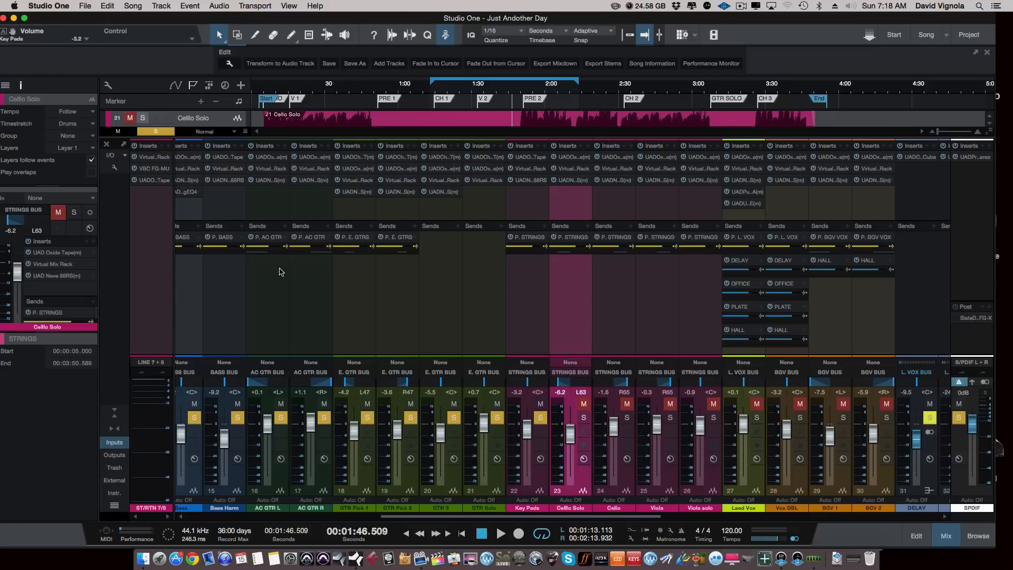
{"action": "left_click", "coordinate": [113, 413]}
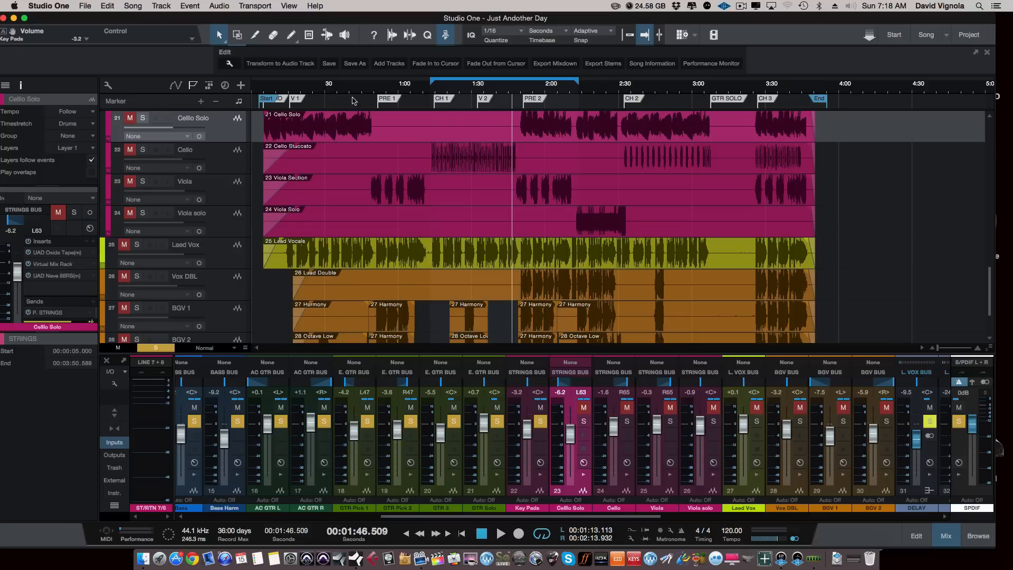
Loop 00:01:13.113 to 00:01:51.934 and briefly audition the Cello staccato track in solo, leaving it muted.
{"action": "left_click_drag", "start_coordinate": [574, 83], "coordinate": [524, 84]}
{"action": "left_click", "coordinate": [434, 94]}
{"action": "key", "text": "space"}
{"action": "left_click", "coordinate": [142, 150]}
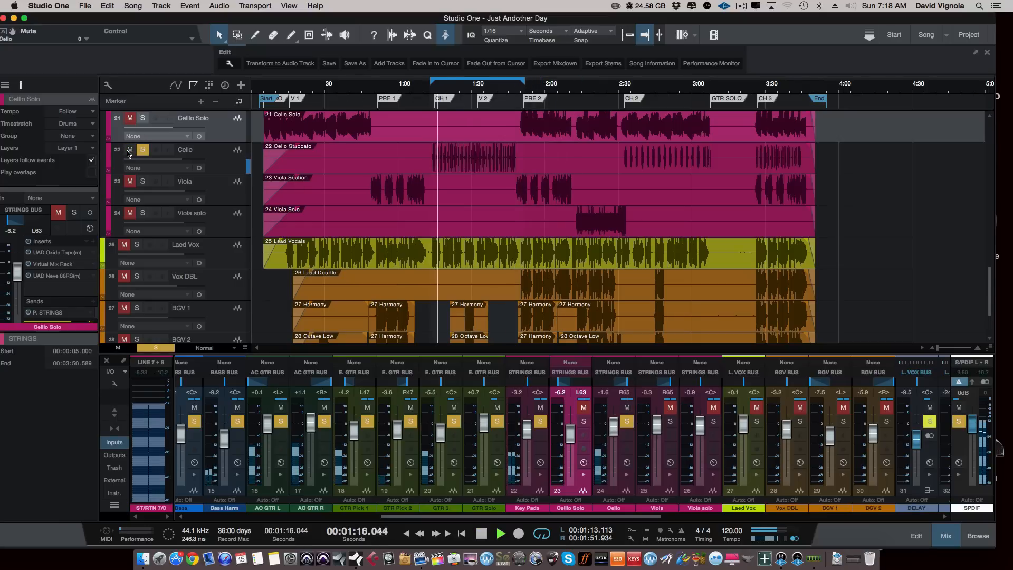
{"action": "left_click", "coordinate": [128, 151]}
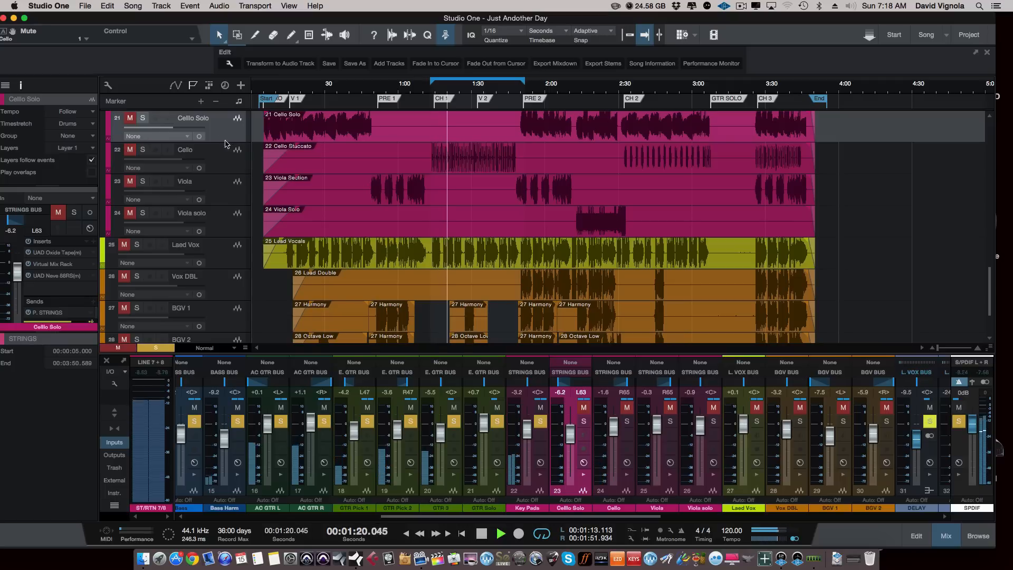
{"action": "key", "text": "space"}
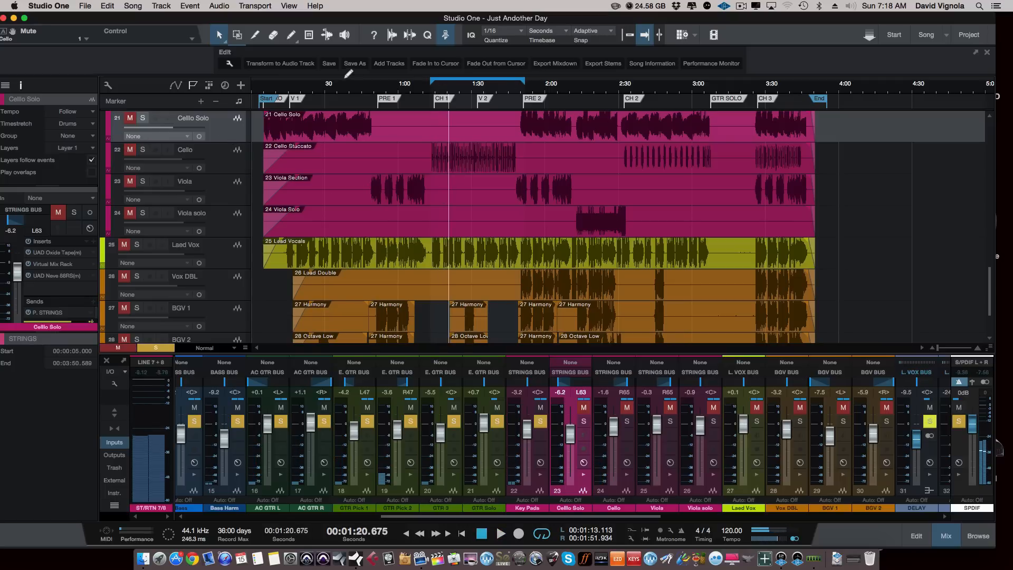
Loop 00:00:10.784 to 00:00:51.114 and, during playback, solo Cello Solo and set it to +3.7 dB.
{"action": "left_click_drag", "start_coordinate": [278, 77], "coordinate": [376, 81]}
{"action": "key", "text": "space"}
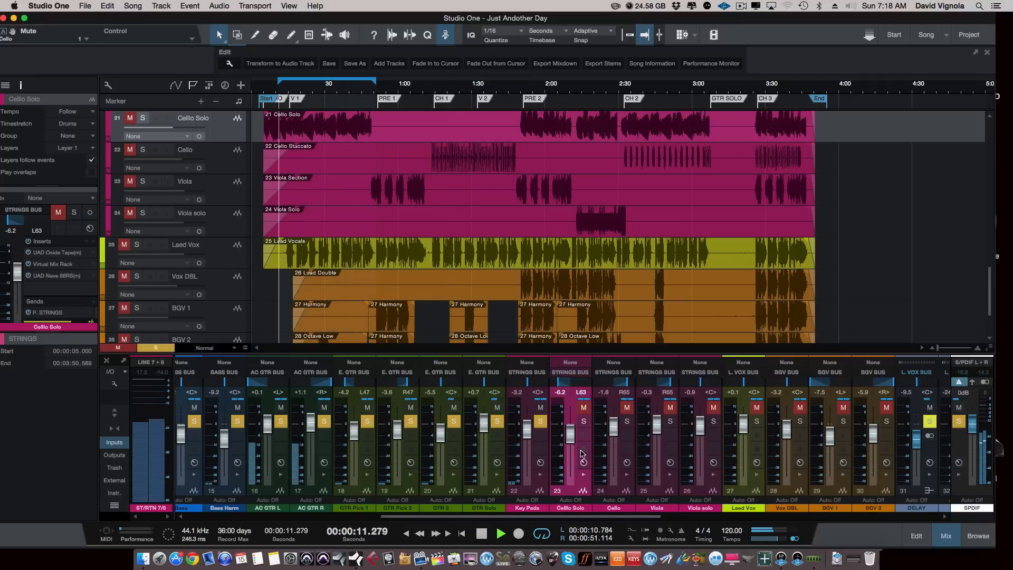
{"action": "left_click", "coordinate": [584, 421]}
{"action": "left_click_drag", "start_coordinate": [565, 433], "coordinate": [570, 416]}
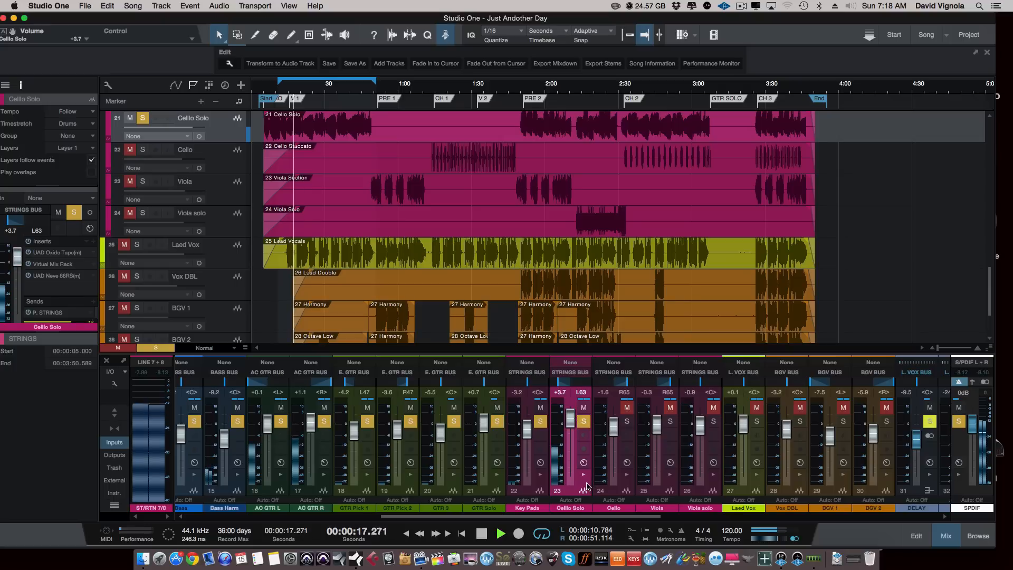
Inspect the Cello Solo inserts: UAD Oxide Tape, Virtual Mix Rack and UAD Neve 88RS.
{"action": "left_click", "coordinate": [584, 474]}
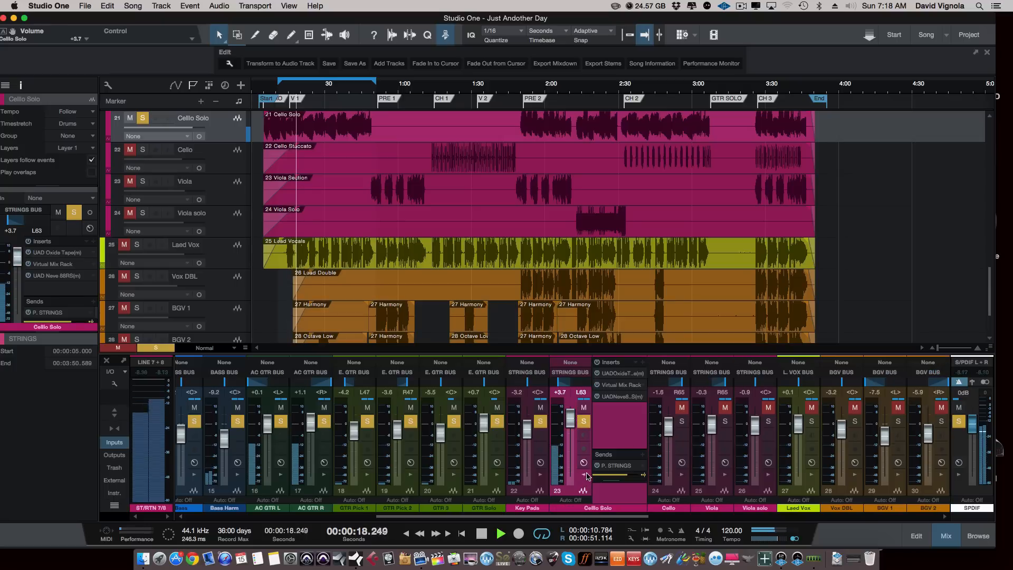
{"action": "left_click", "coordinate": [622, 373]}
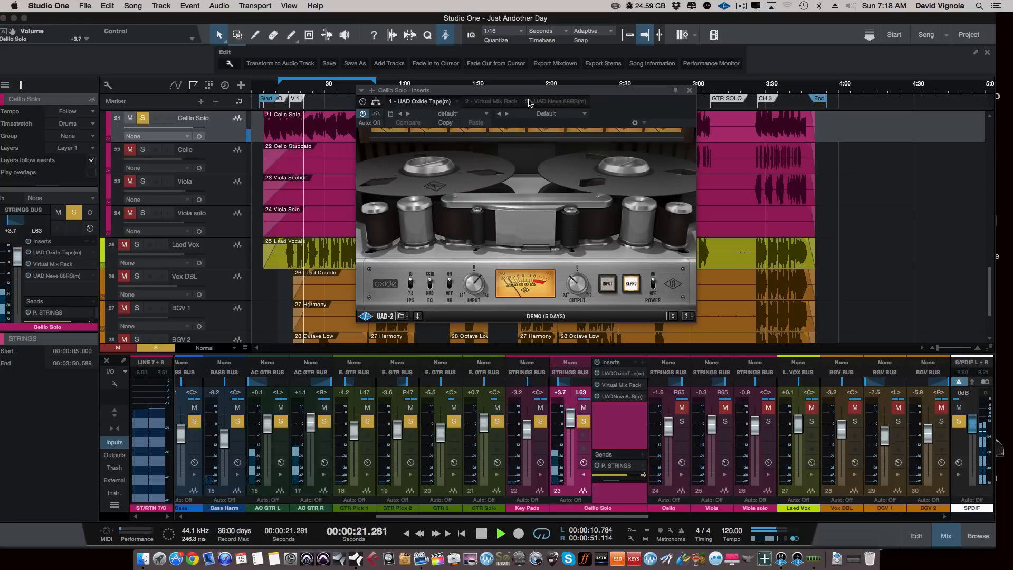
{"action": "left_click", "coordinate": [488, 101]}
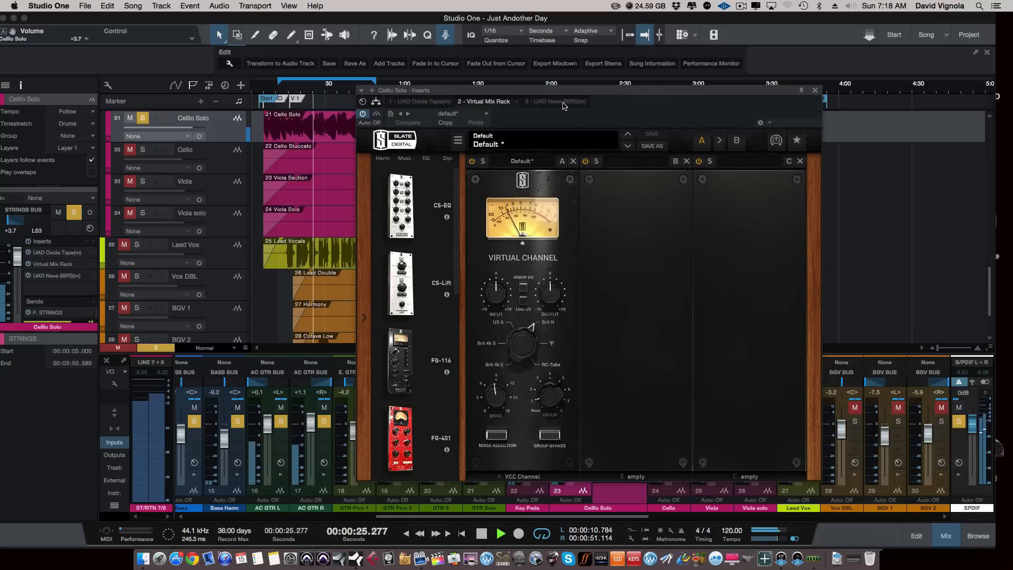
{"action": "left_click", "coordinate": [559, 101]}
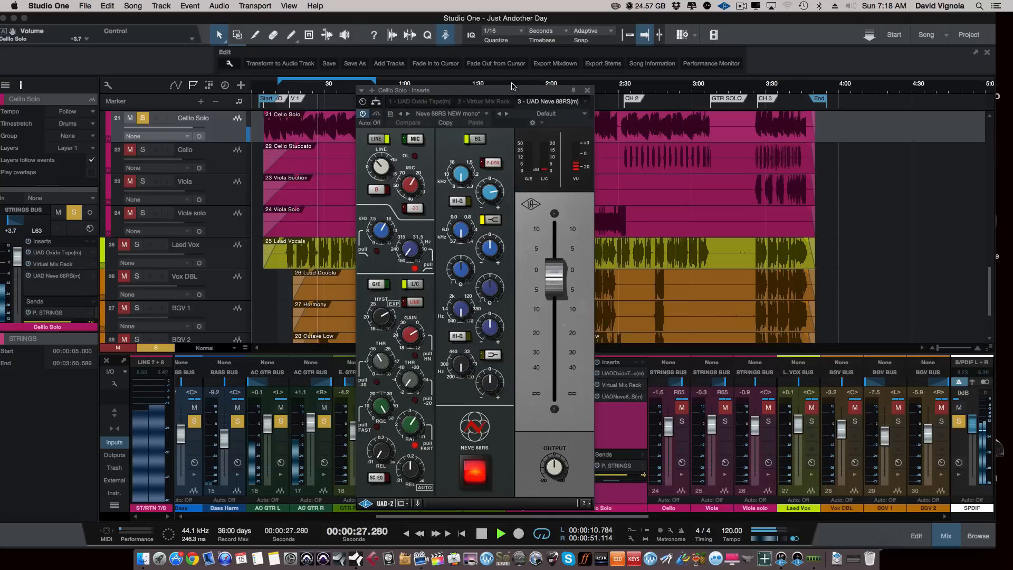
{"action": "left_click_drag", "start_coordinate": [512, 90], "coordinate": [515, 74]}
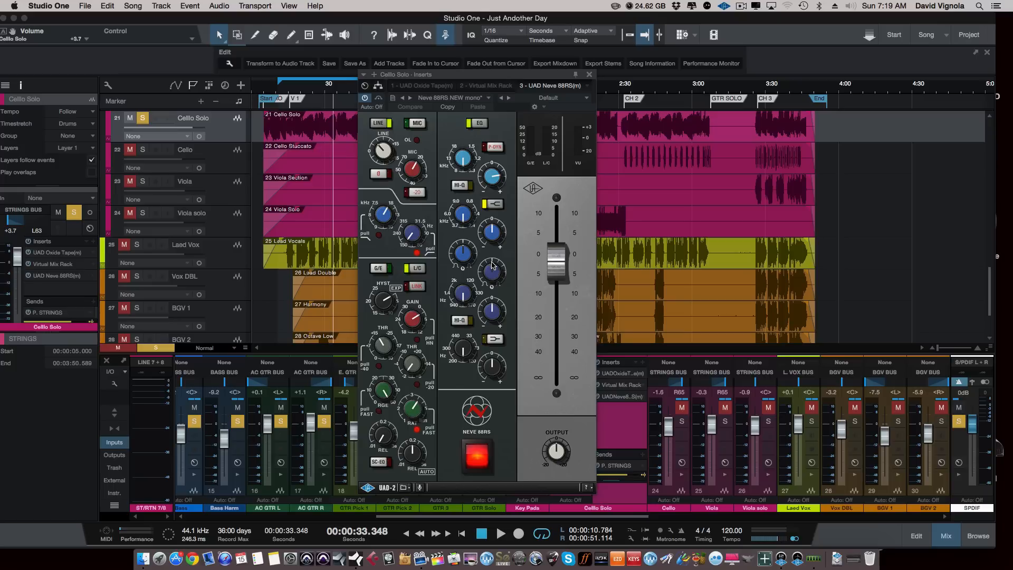
Play the Cello Solo track, compare its UAD Neve 88RS switched off and on, and close the plug-in window.
{"action": "left_click", "coordinate": [492, 204]}
{"action": "key", "text": "space"}
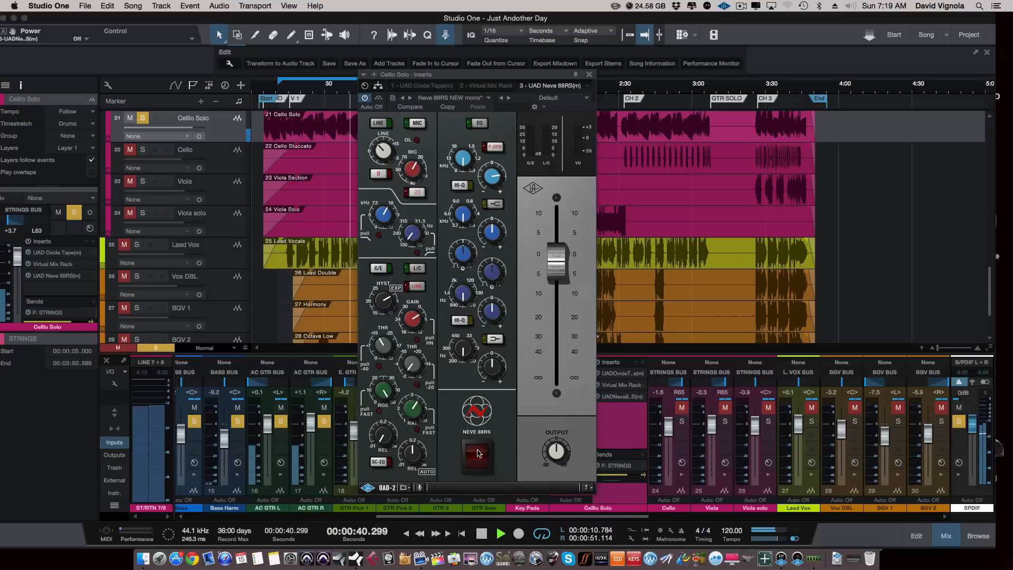
{"action": "left_click", "coordinate": [477, 452]}
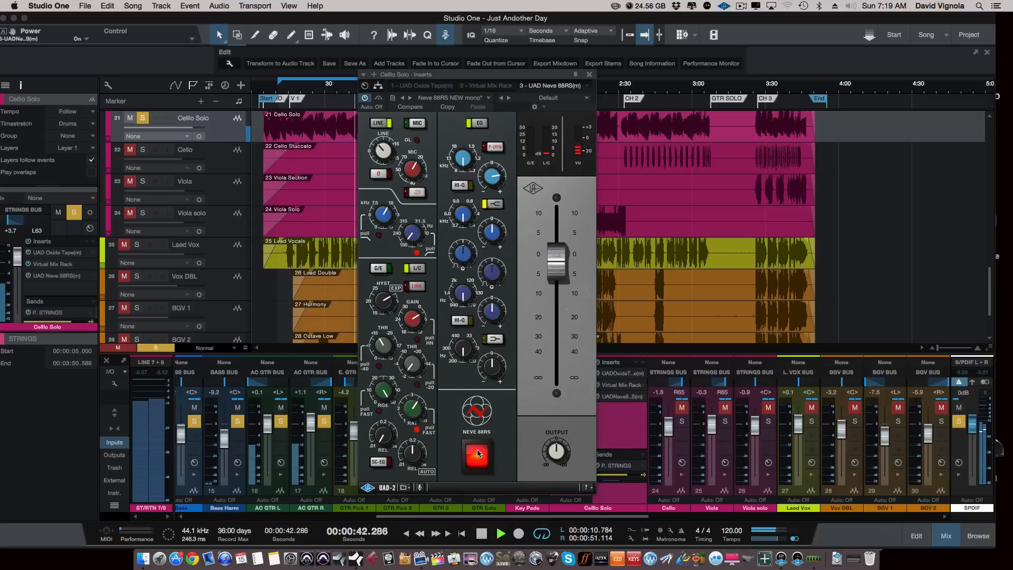
{"action": "left_click", "coordinate": [478, 453]}
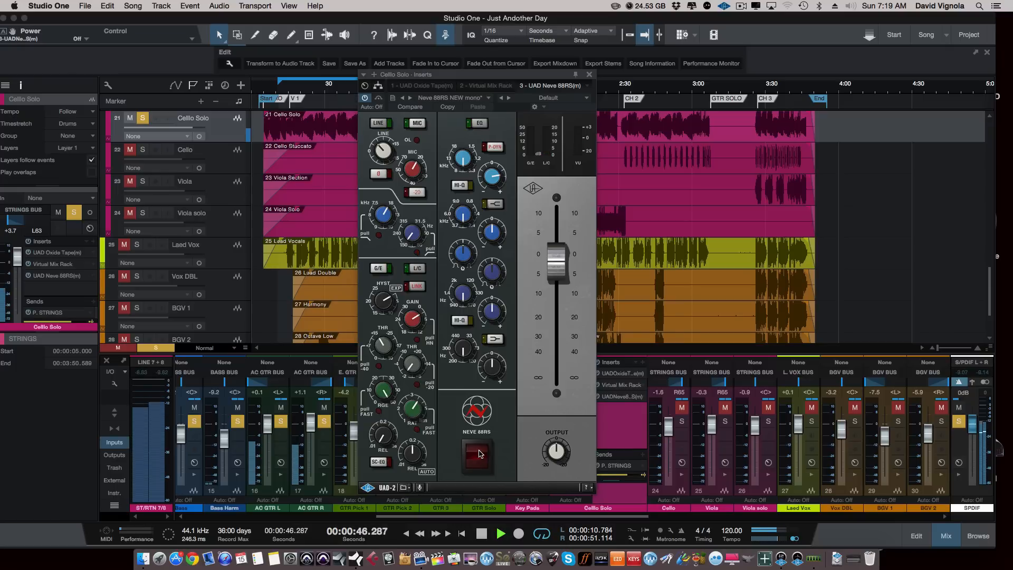
{"action": "left_click", "coordinate": [477, 453]}
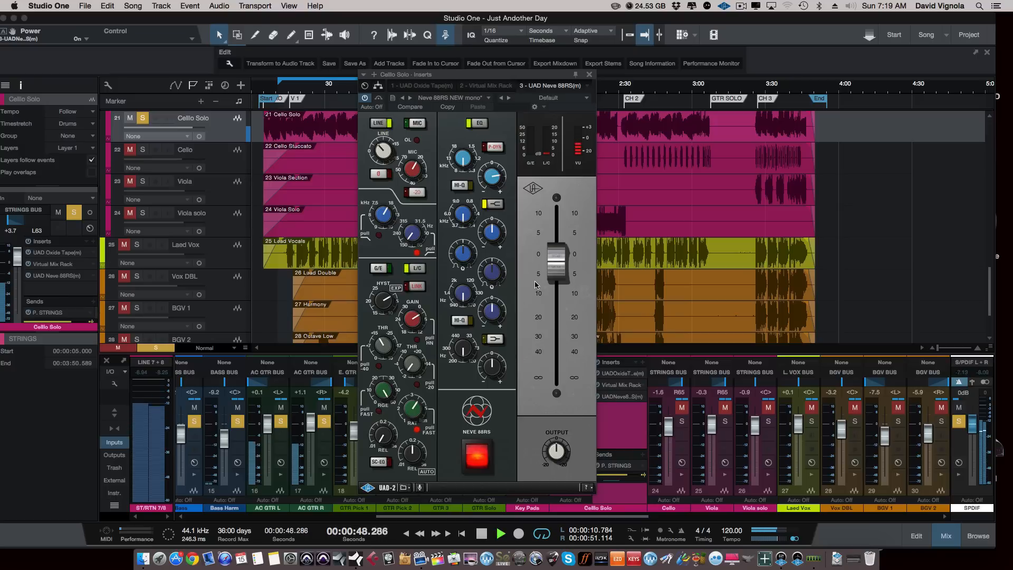
{"action": "left_click", "coordinate": [589, 74]}
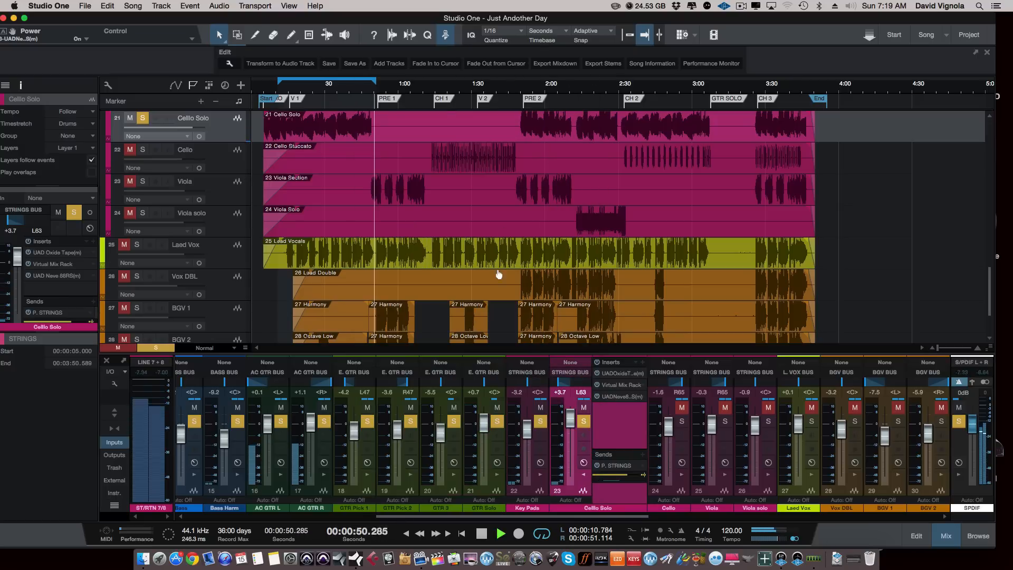
Stop playback, set the Cello Solo level to -2.2 dB and collapse its expanded mixer channel.
{"action": "key", "text": "space"}
{"action": "left_click_drag", "start_coordinate": [570, 418], "coordinate": [568, 429]}
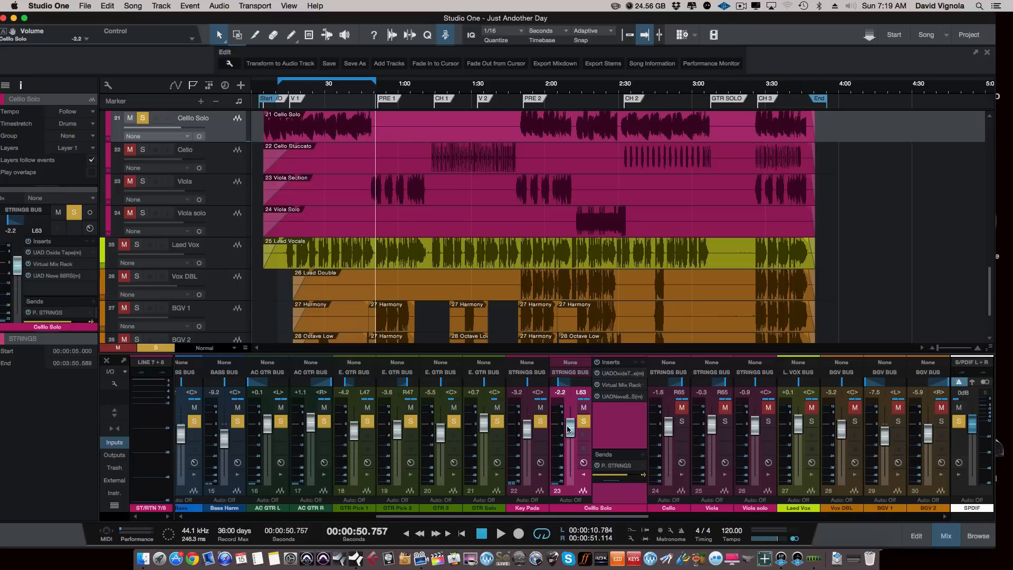
{"action": "left_click", "coordinate": [584, 475]}
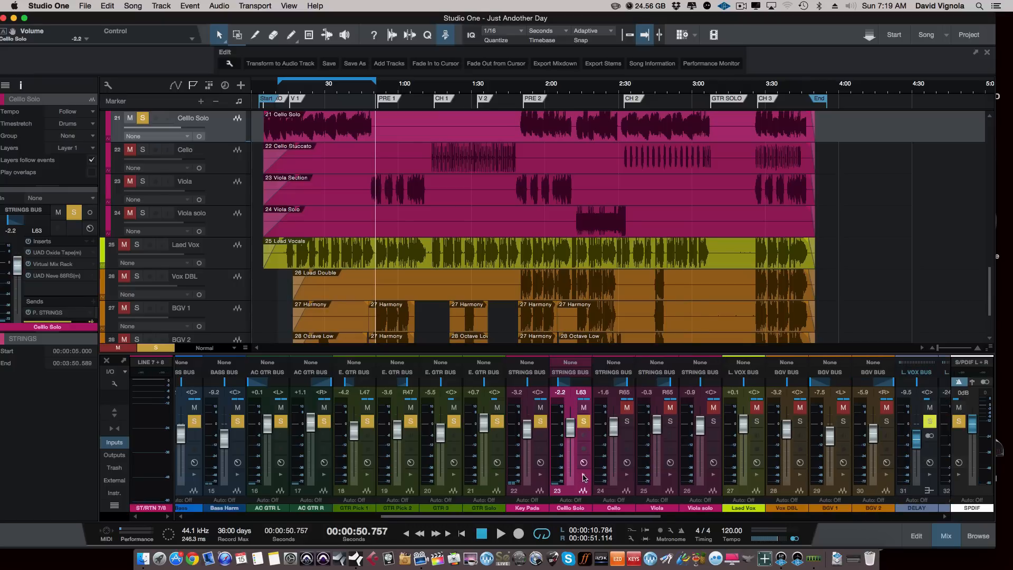
Loop 00:01:13.329 to 00:01:47.189 and, during playback, solo the Cello track and set it to +3.1 dB.
{"action": "left_click", "coordinate": [631, 485]}
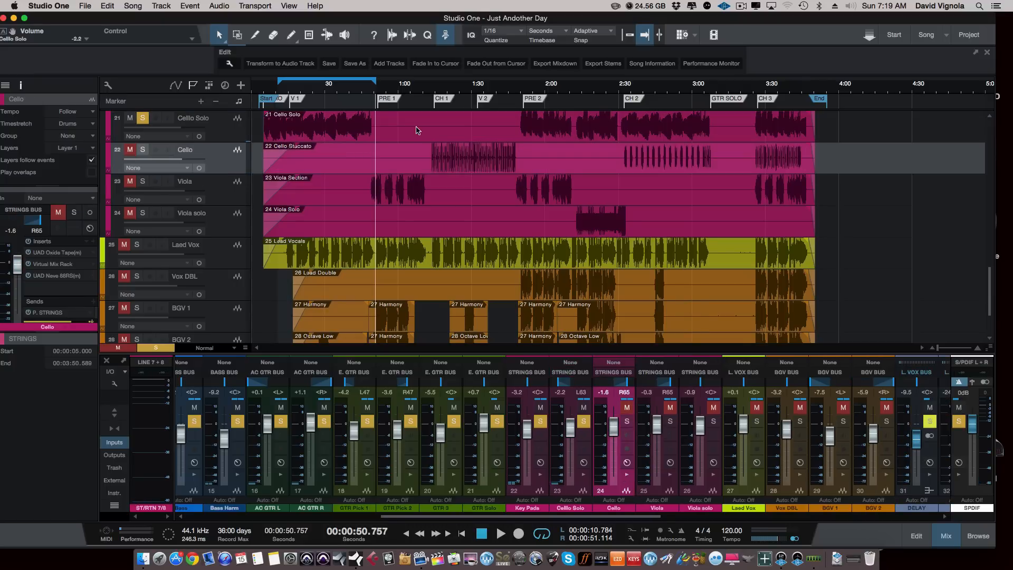
{"action": "left_click_drag", "start_coordinate": [432, 79], "coordinate": [513, 85]}
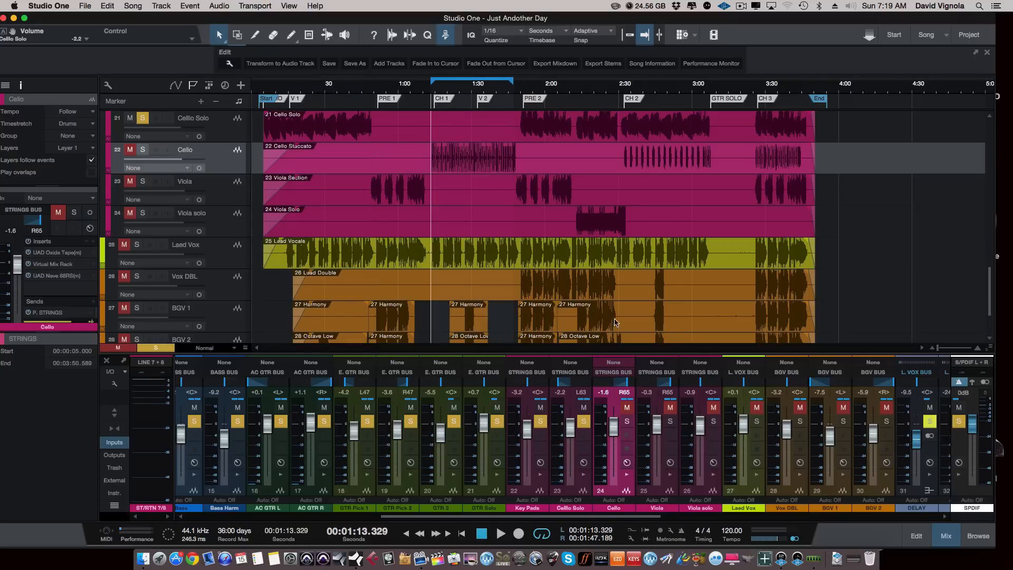
{"action": "key", "text": "space"}
{"action": "left_click", "coordinate": [627, 420]}
{"action": "mouse_move", "coordinate": [613, 433]}
{"action": "left_mouse_down"}
{"action": "mouse_move", "coordinate": [613, 415]}
{"action": "mouse_move", "coordinate": [567, 433]}
{"action": "mouse_move", "coordinate": [613, 419]}
{"action": "left_mouse_up"}
Inspect the Cello inserts during playback: UAD Oxide Tape, Virtual Mix Rack and UAD Neve 88RS.
{"action": "left_click", "coordinate": [626, 474]}
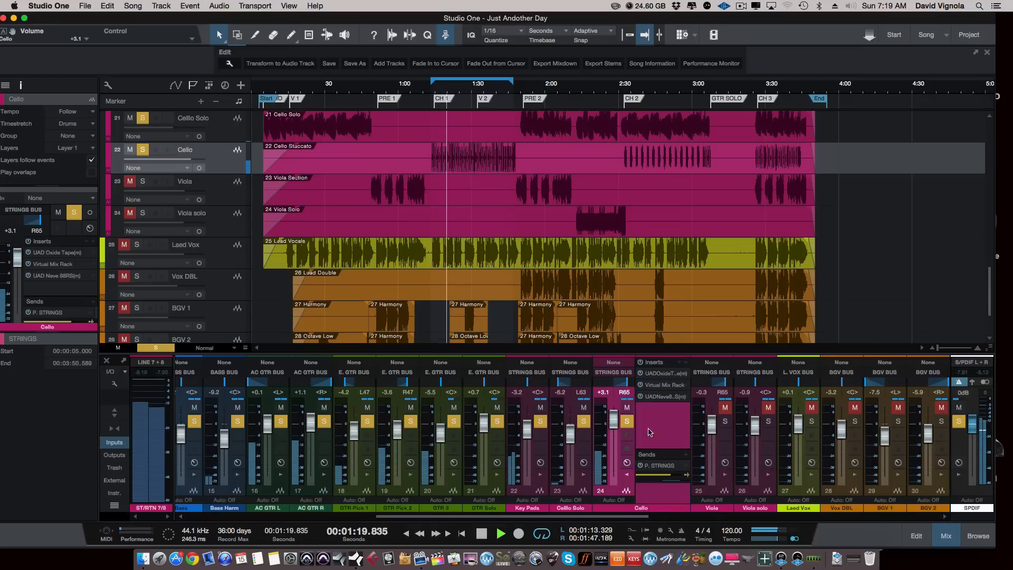
{"action": "left_click", "coordinate": [663, 374]}
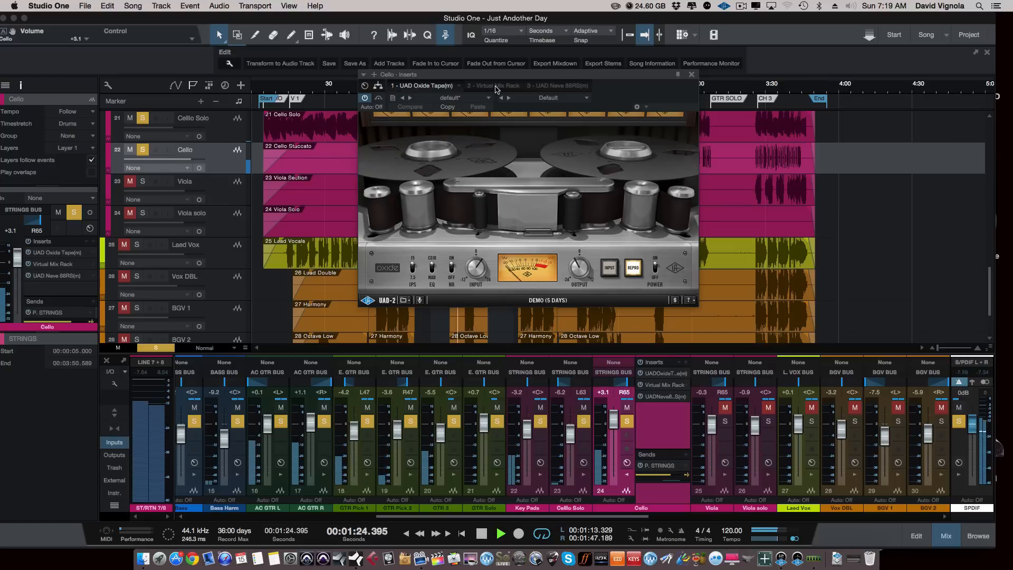
{"action": "left_click", "coordinate": [495, 87]}
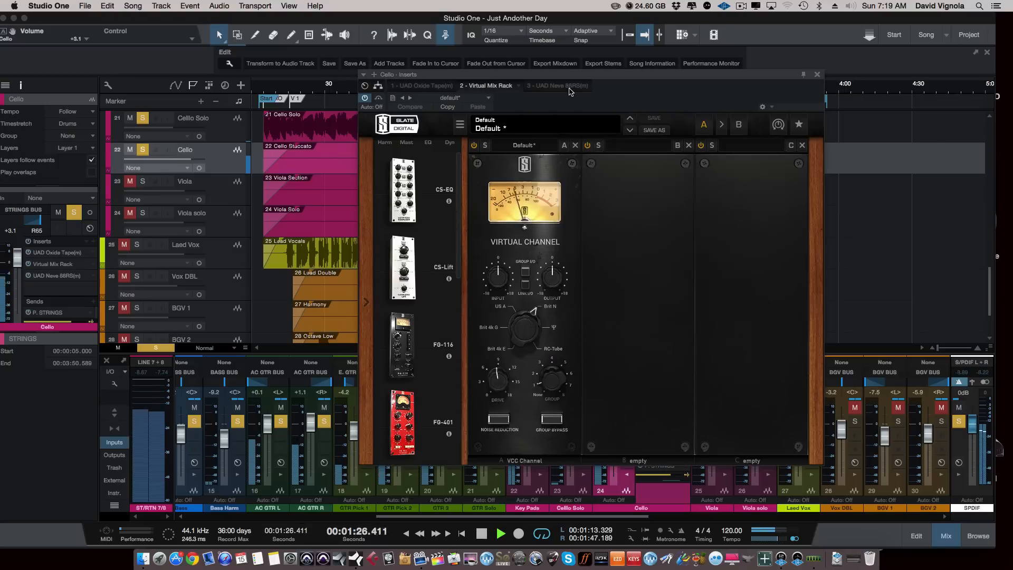
{"action": "left_click", "coordinate": [569, 87]}
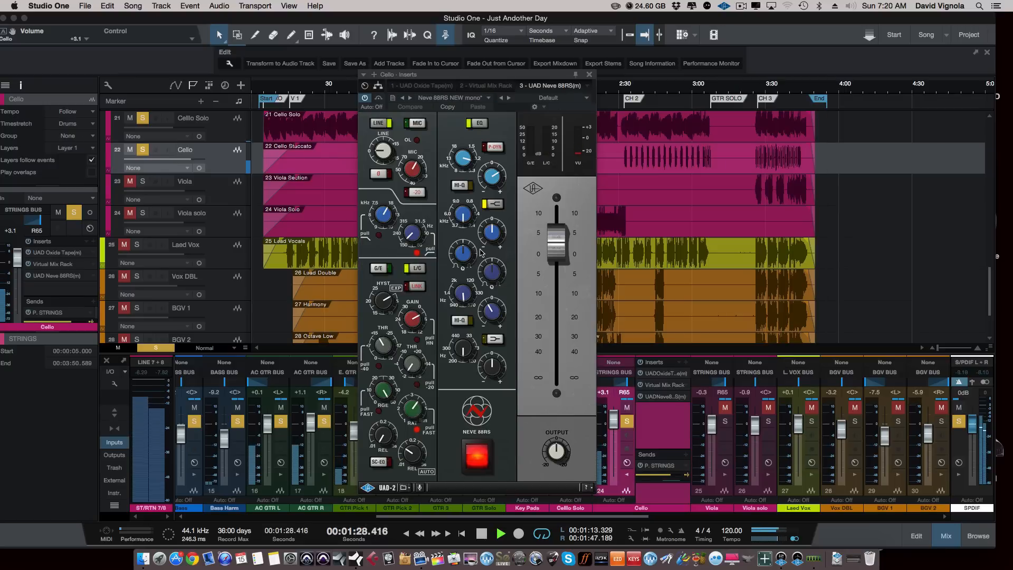
{"action": "key", "text": "space"}
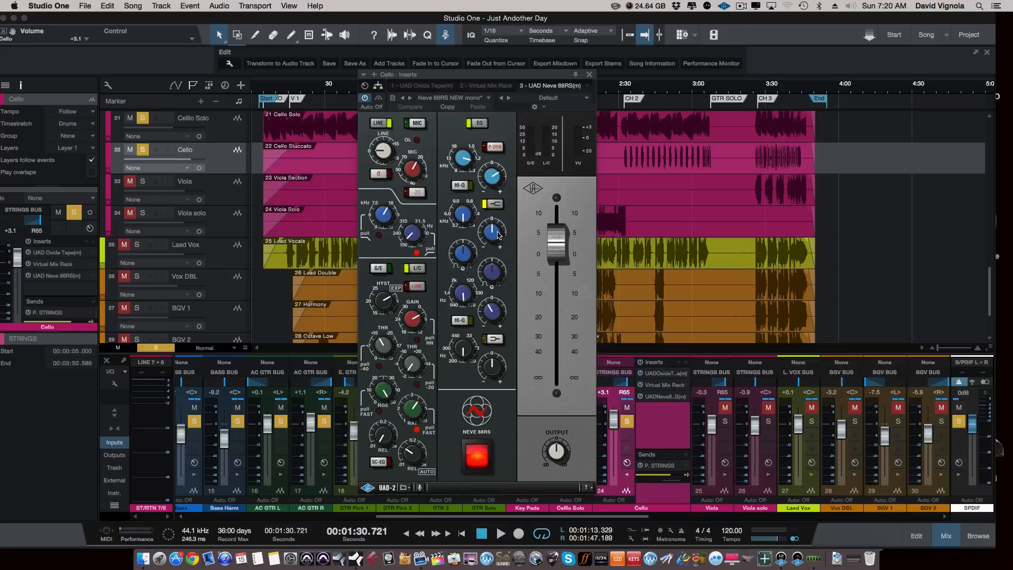
Compare the Cello track with its UAD Neve 88RS switched off and on, and close the plug-in window.
{"action": "left_click", "coordinate": [471, 454]}
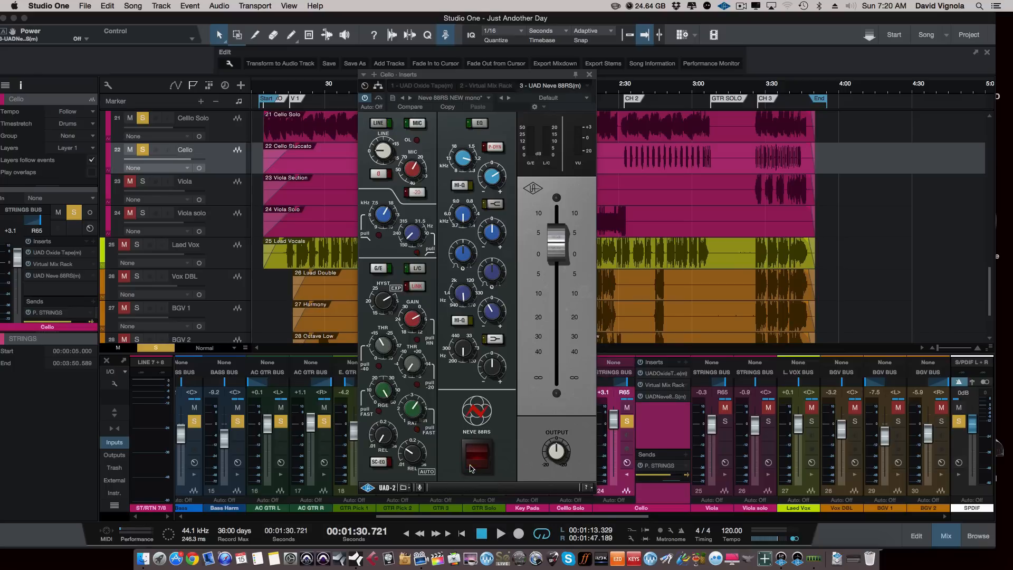
{"action": "key", "text": "space"}
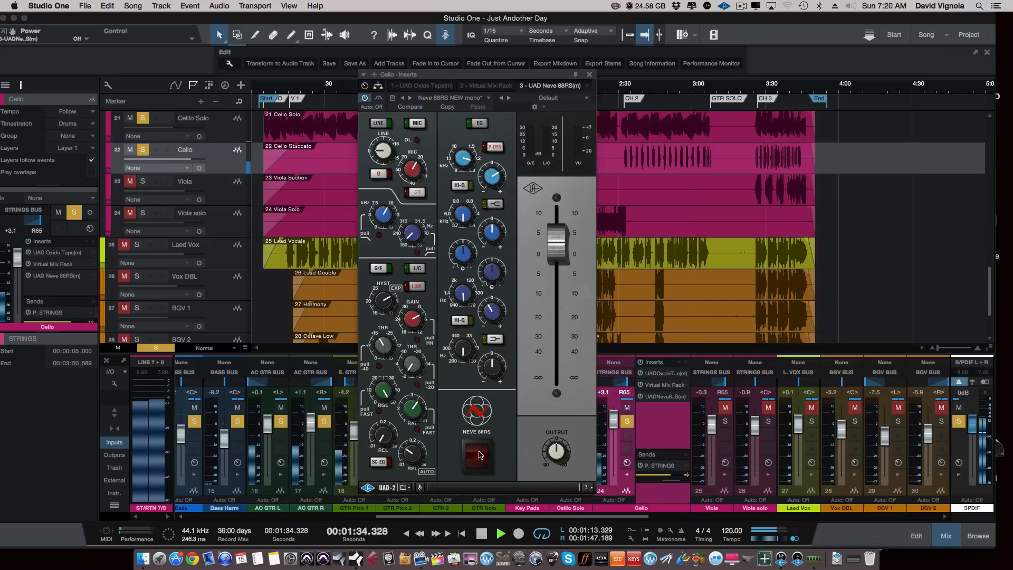
{"action": "left_click", "coordinate": [479, 454]}
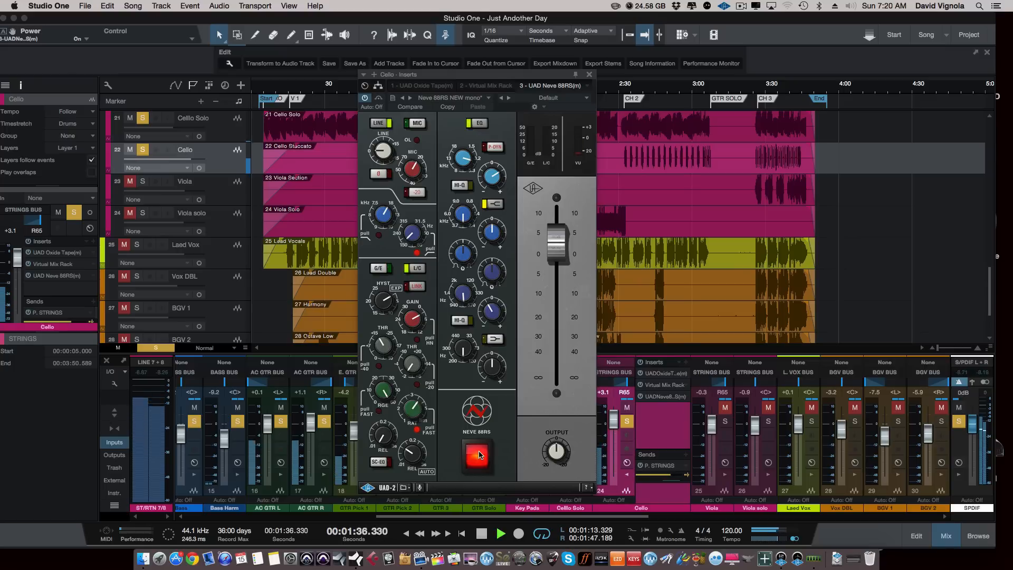
{"action": "left_click", "coordinate": [591, 75]}
Audition the Cello track at +10.0 dB, lower it to -6.5 dB and collapse its mixer channel.
{"action": "left_click_drag", "start_coordinate": [613, 419], "coordinate": [612, 406]}
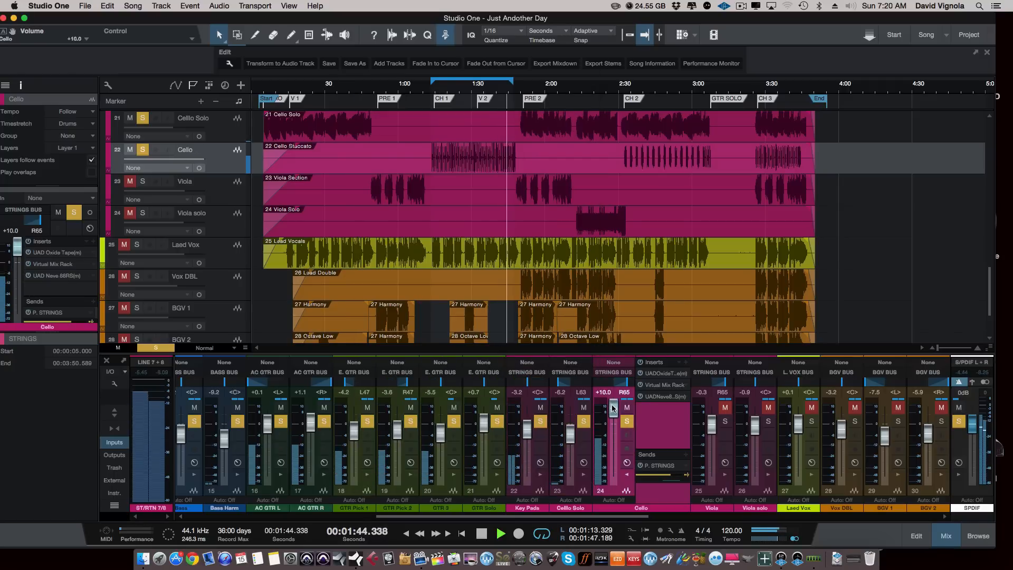
{"action": "left_click_drag", "start_coordinate": [612, 405], "coordinate": [620, 440]}
{"action": "key", "text": "space"}
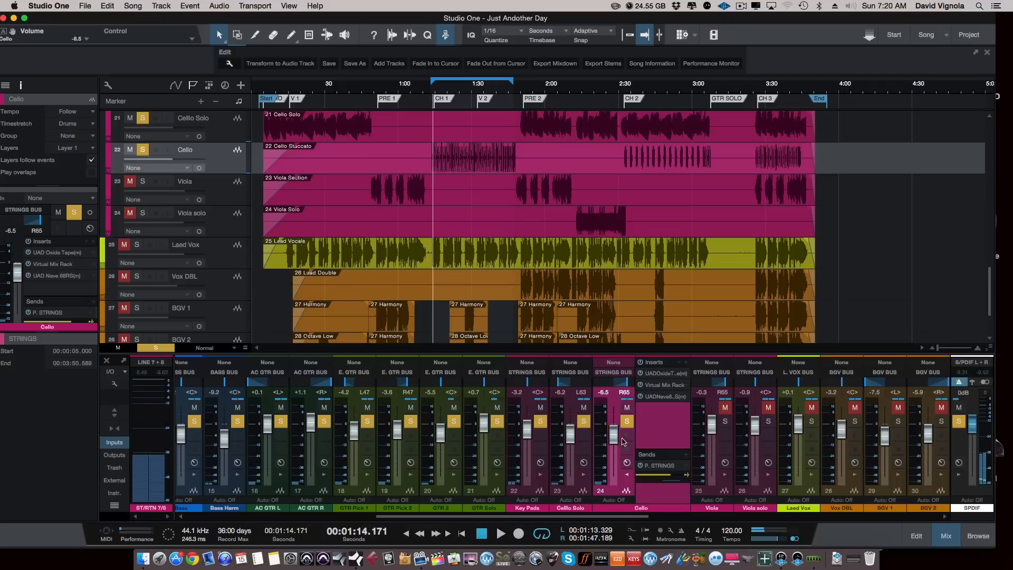
{"action": "left_click", "coordinate": [628, 476]}
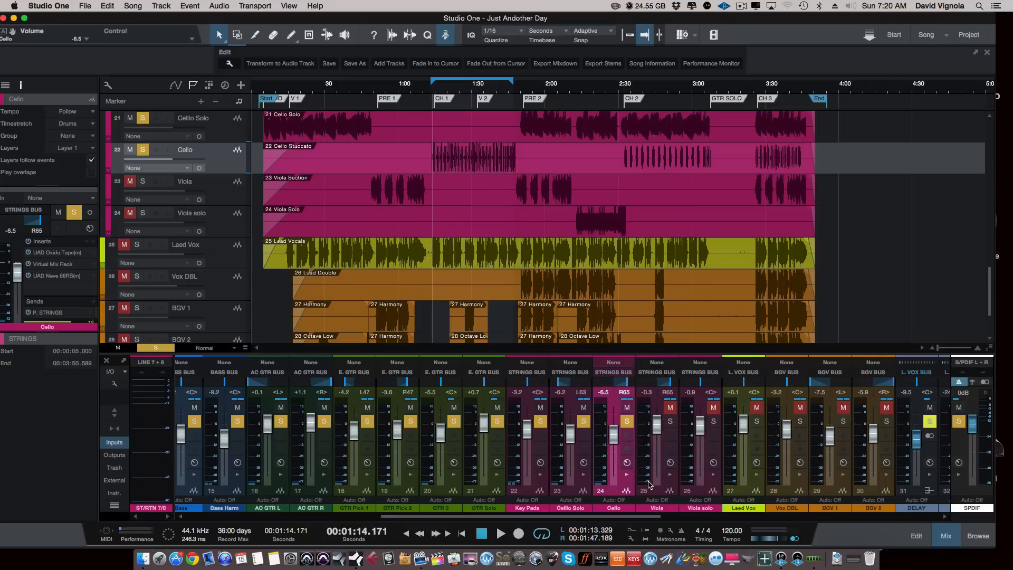
Loop 00:00:47.232 to 00:01:12.466 and, during playback, solo the Viola track and set it to +4.4 dB.
{"action": "left_click", "coordinate": [667, 481]}
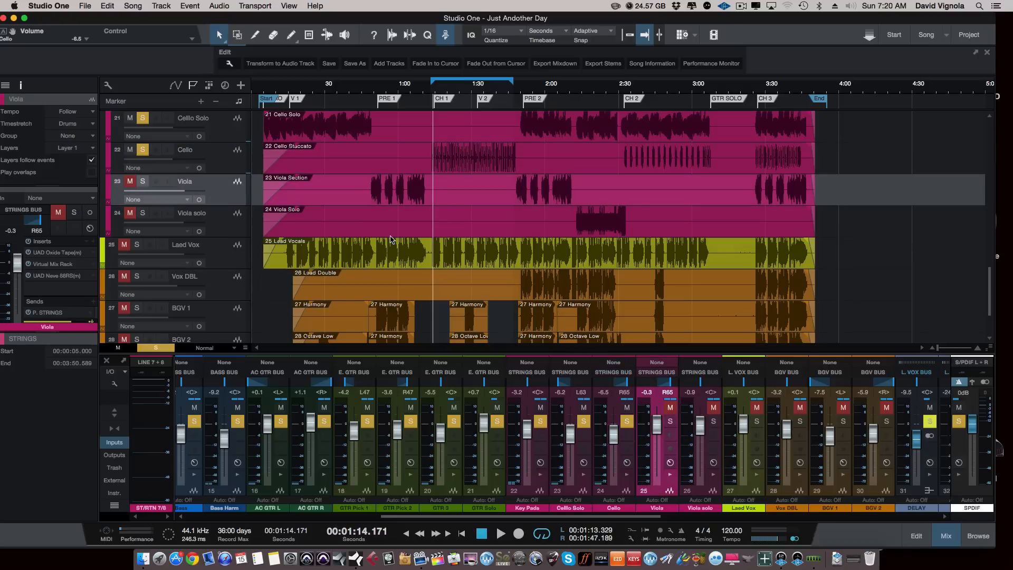
{"action": "left_click_drag", "start_coordinate": [366, 82], "coordinate": [427, 82]}
{"action": "left_click", "coordinate": [372, 90]}
{"action": "key", "text": "space"}
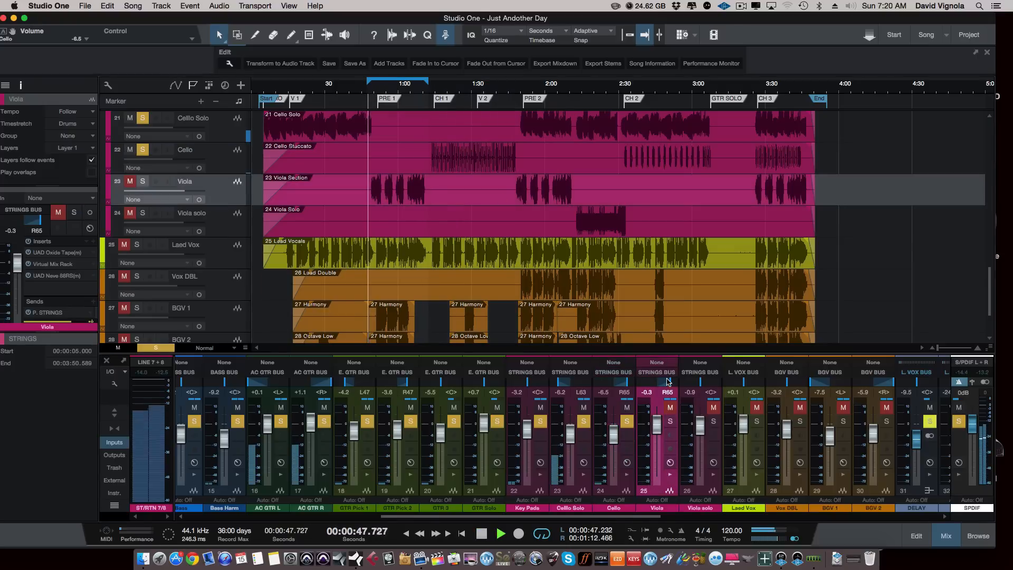
{"action": "left_click", "coordinate": [670, 421]}
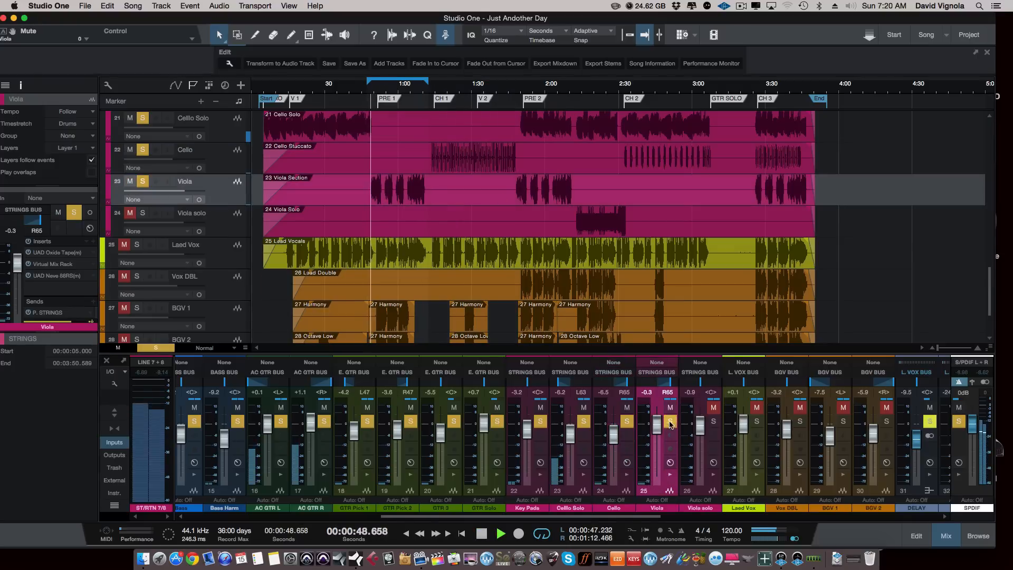
{"action": "left_click_drag", "start_coordinate": [658, 430], "coordinate": [660, 420]}
Open the Viola track's UAD Neve 88RS, uncover the arrangement behind it and audition the plug-in off and on.
{"action": "left_click", "coordinate": [670, 479]}
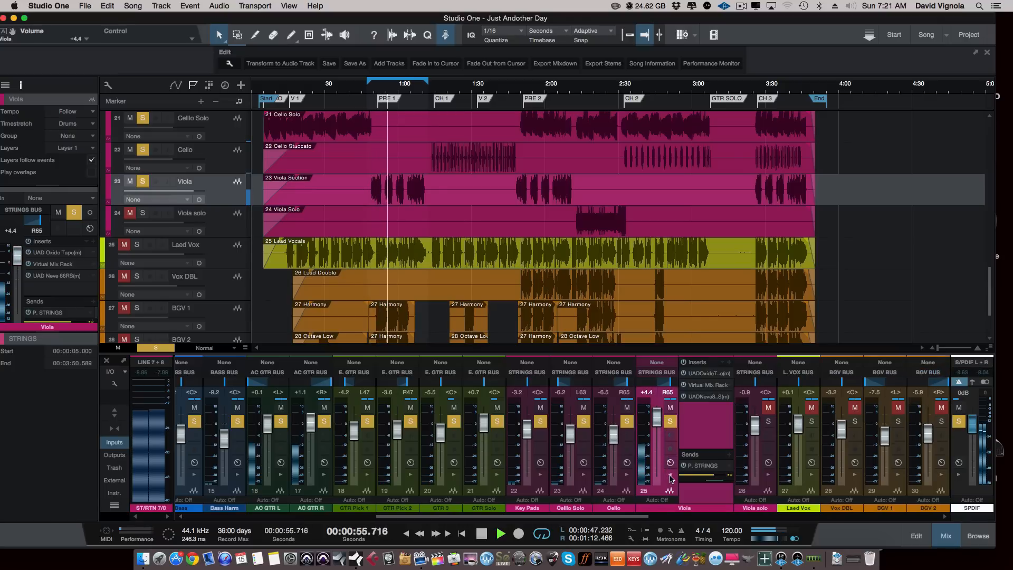
{"action": "left_click", "coordinate": [701, 397]}
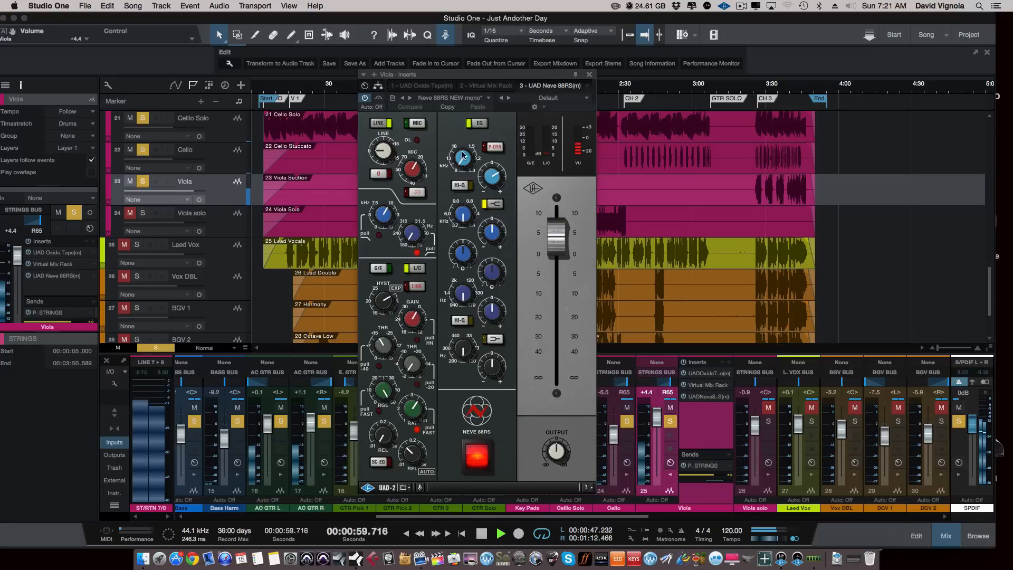
{"action": "left_click", "coordinate": [472, 453]}
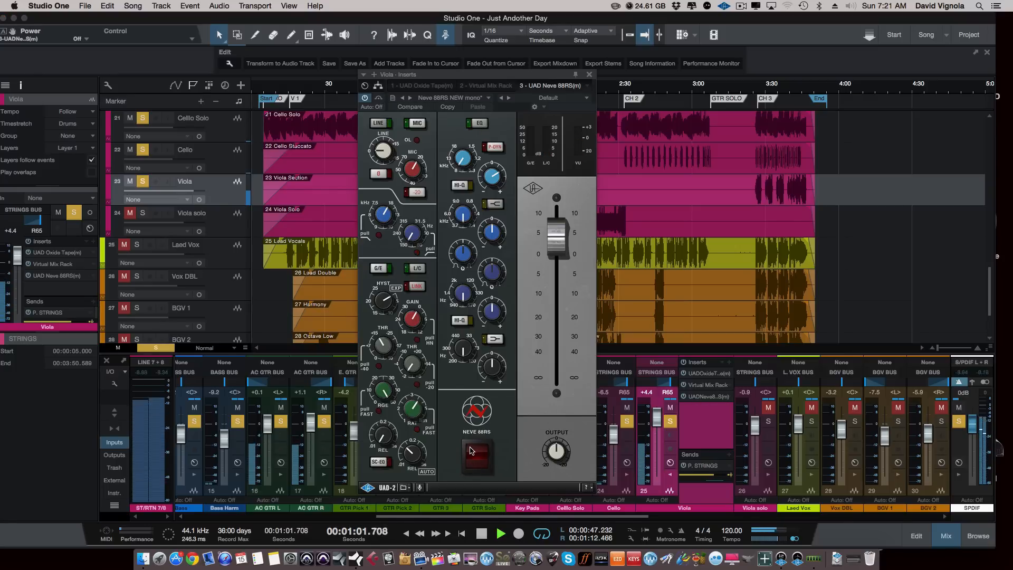
{"action": "left_click_drag", "start_coordinate": [530, 73], "coordinate": [621, 68]}
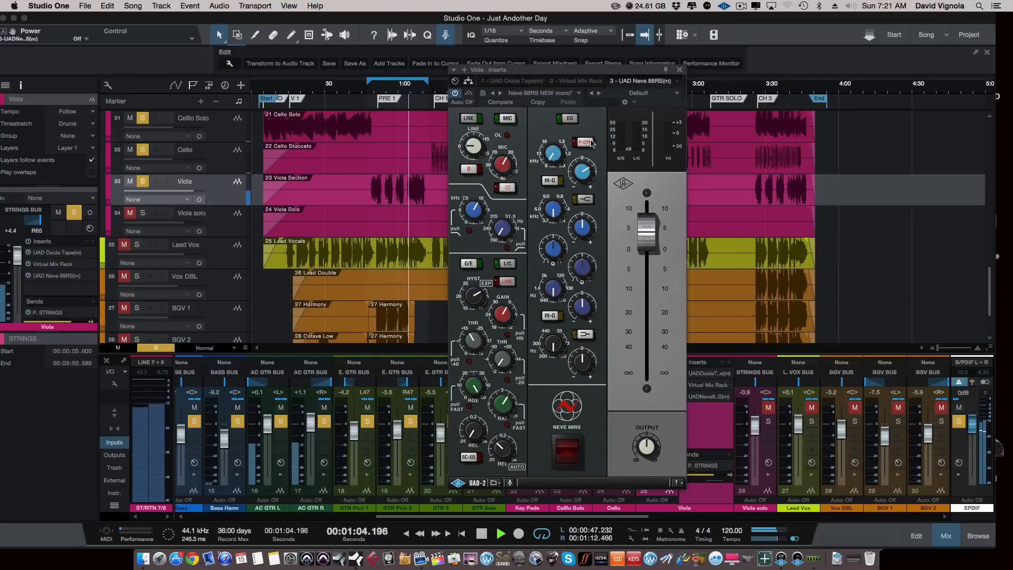
{"action": "left_click", "coordinate": [563, 451]}
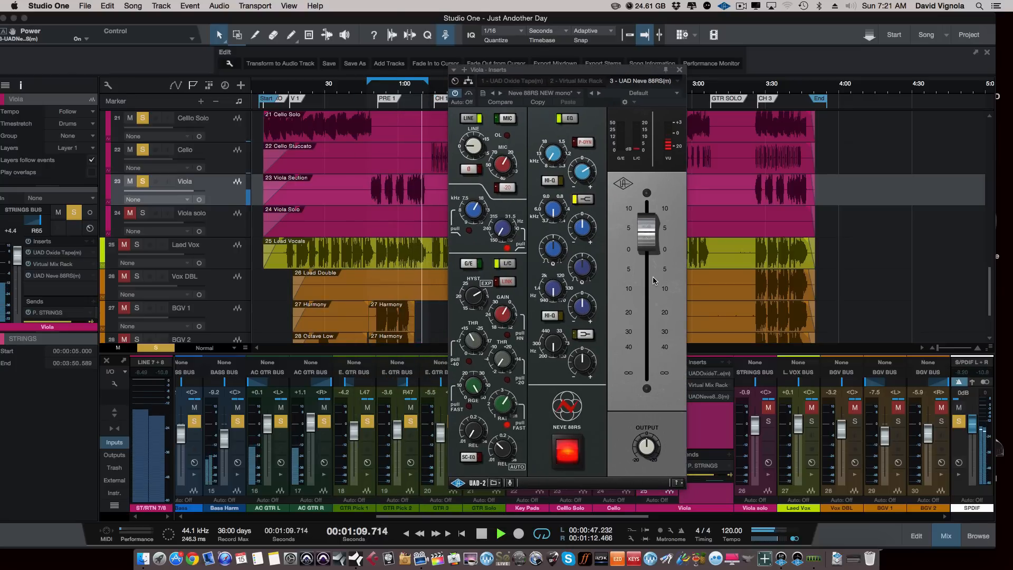
{"action": "key", "text": "space"}
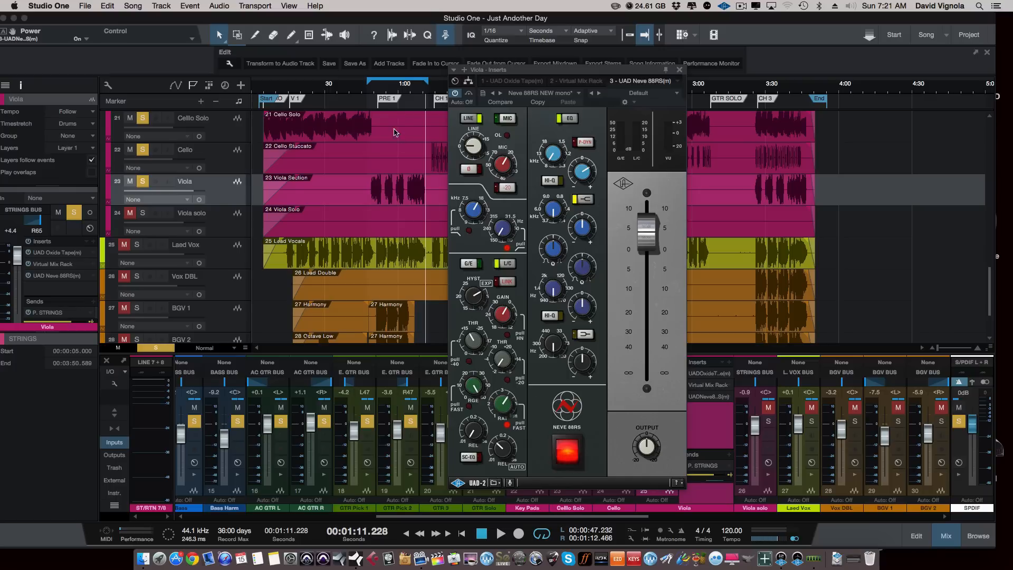
Replay the Viola part from 00:01:00.604, comparing its Neve 88RS off and on, and close the plug-in window.
{"action": "left_click", "coordinate": [400, 90]}
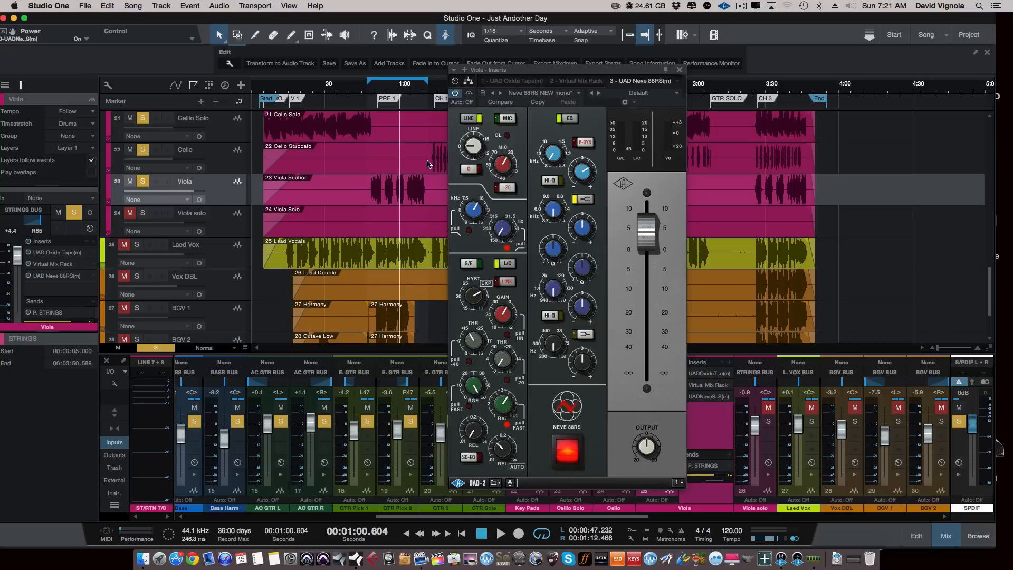
{"action": "left_click", "coordinate": [567, 462]}
{"action": "key", "text": "space"}
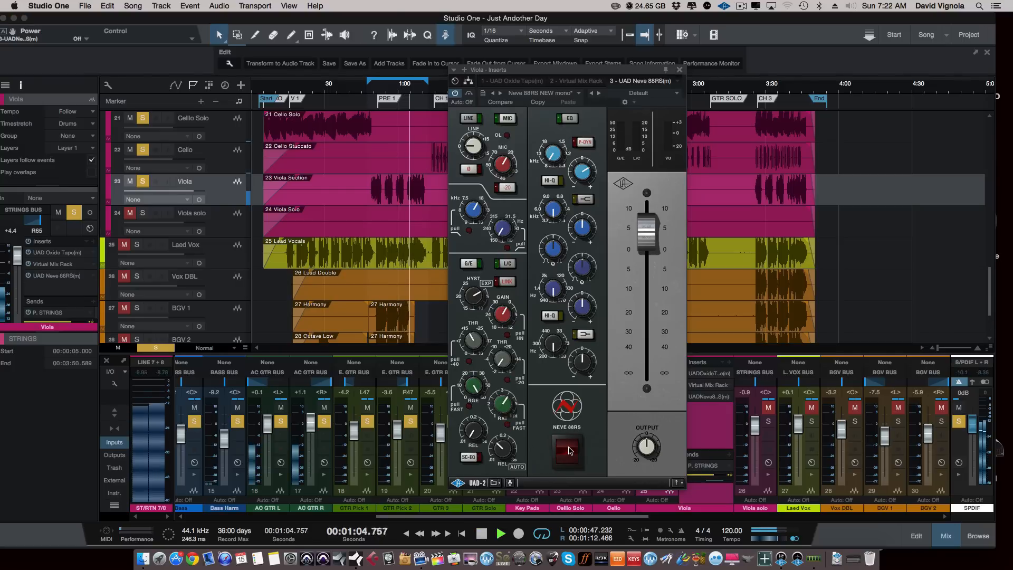
{"action": "left_click", "coordinate": [569, 449]}
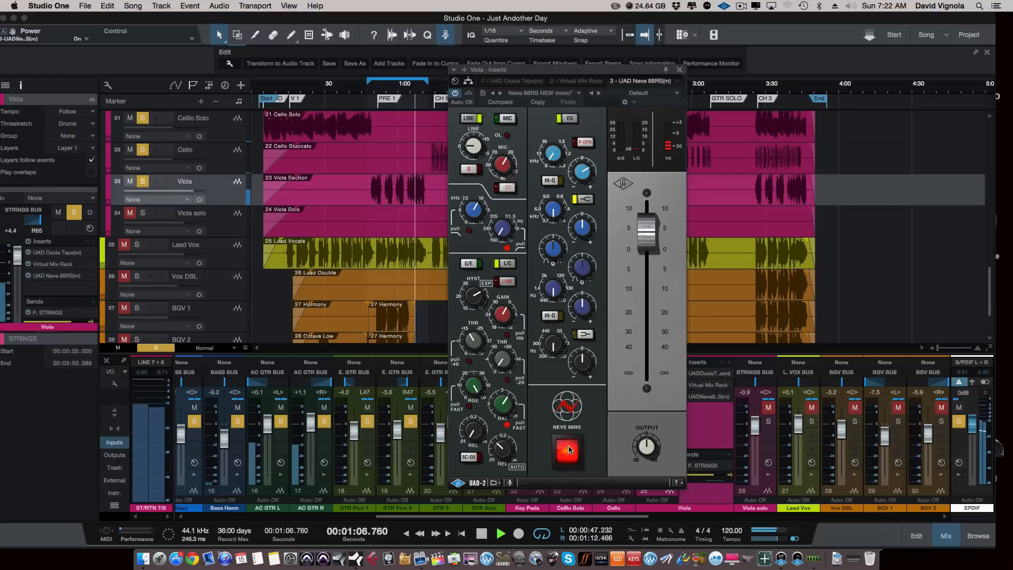
{"action": "left_click", "coordinate": [681, 72]}
Stop playback, set the Viola level to -7.2 dB and collapse its mixer channel.
{"action": "key", "text": "space"}
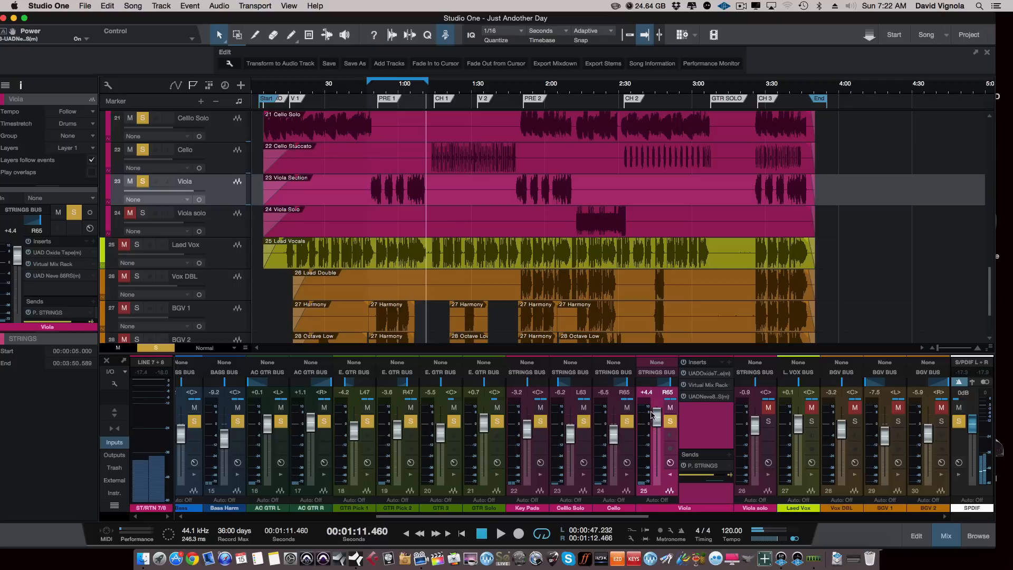
{"action": "left_click_drag", "start_coordinate": [656, 417], "coordinate": [650, 435]}
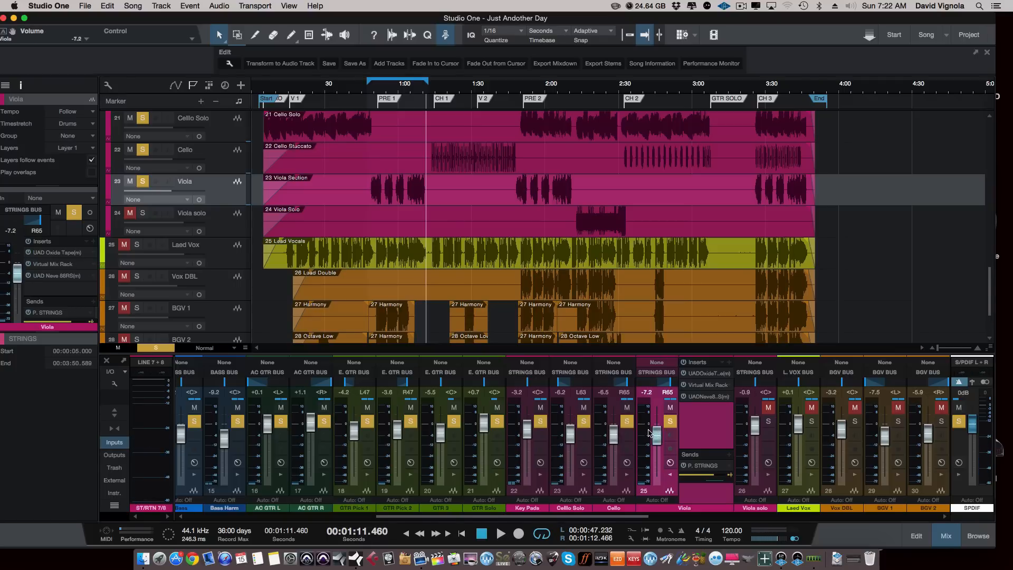
{"action": "left_click", "coordinate": [670, 475]}
{"action": "scroll", "coordinate": [602, 482], "scroll_direction": "right", "scroll_amount": 5}
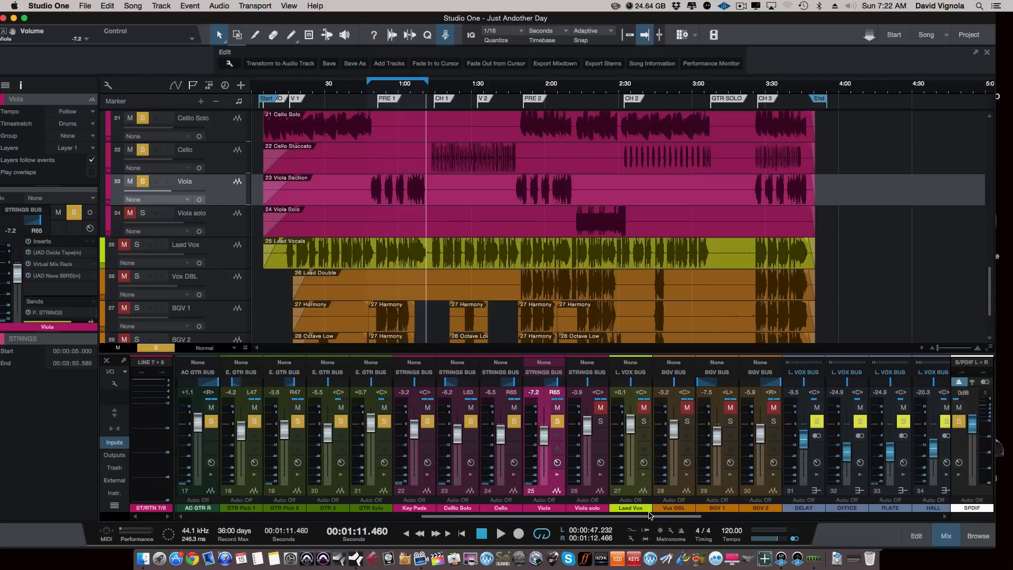
Loop 00:02:12.423 to 00:02:35.931, unmute and solo the Viola solo track, and set it to +2.4 dB during playback.
{"action": "left_click", "coordinate": [601, 483]}
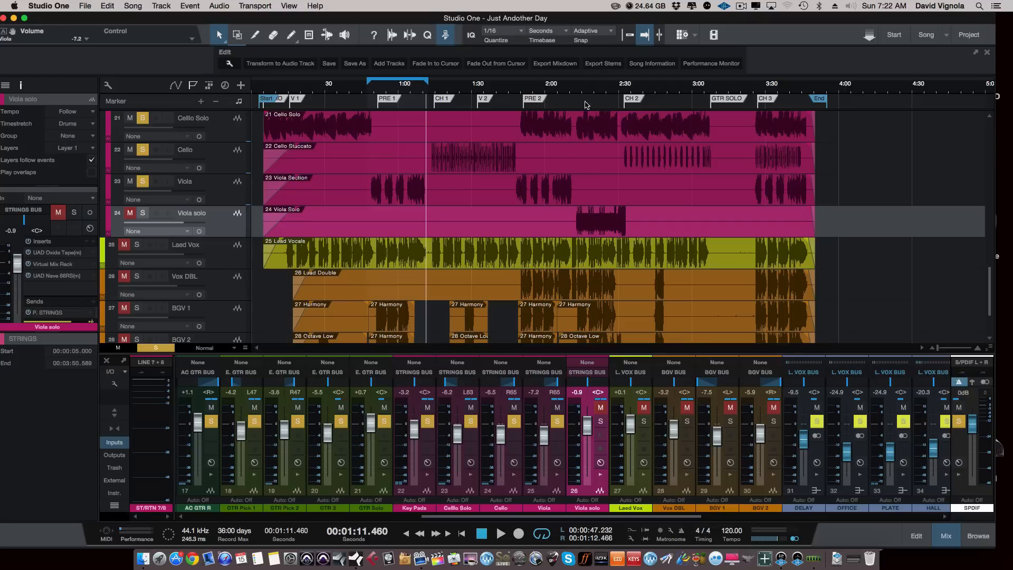
{"action": "left_click_drag", "start_coordinate": [575, 80], "coordinate": [623, 84]}
{"action": "left_click", "coordinate": [600, 406]}
{"action": "left_click", "coordinate": [600, 420]}
{"action": "key", "text": "space"}
{"action": "left_click_drag", "start_coordinate": [586, 430], "coordinate": [587, 426]}
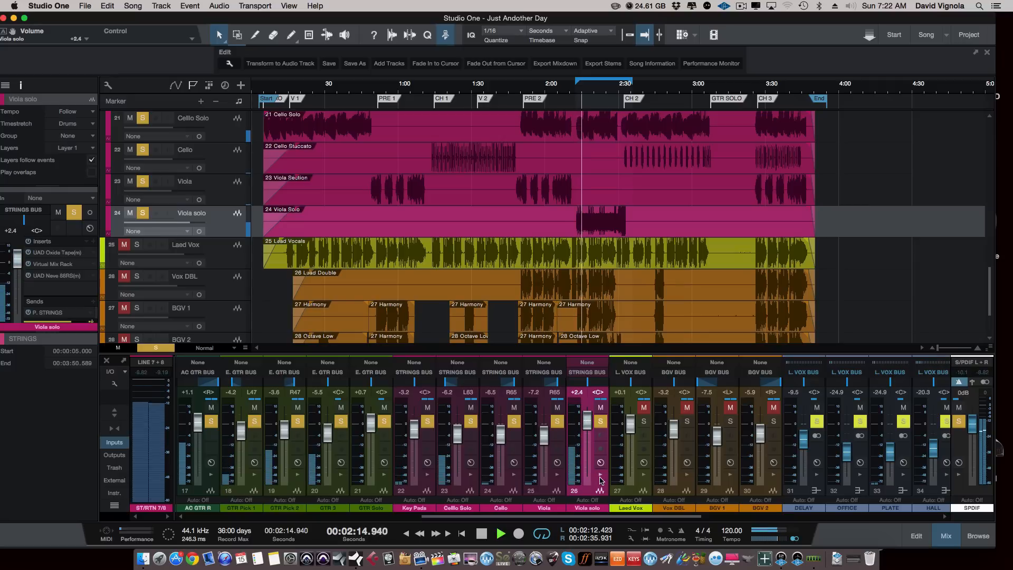
Expand the Viola solo channel and review its UAD Oxide Tape, Virtual Mix Rack and UAD Neve 88RS plug-ins.
{"action": "left_click", "coordinate": [600, 476]}
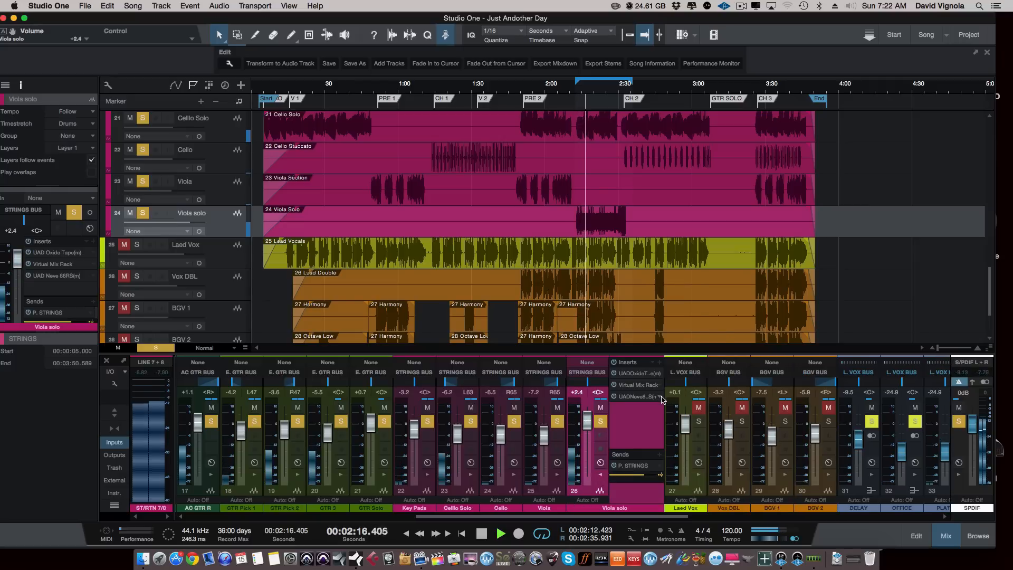
{"action": "left_click", "coordinate": [634, 373]}
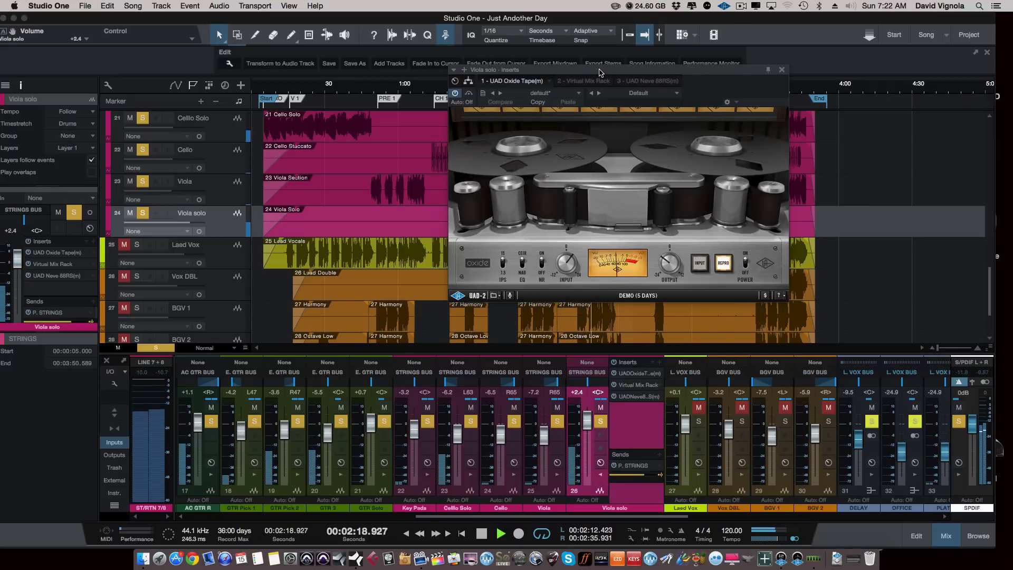
{"action": "left_click_drag", "start_coordinate": [600, 72], "coordinate": [565, 72]}
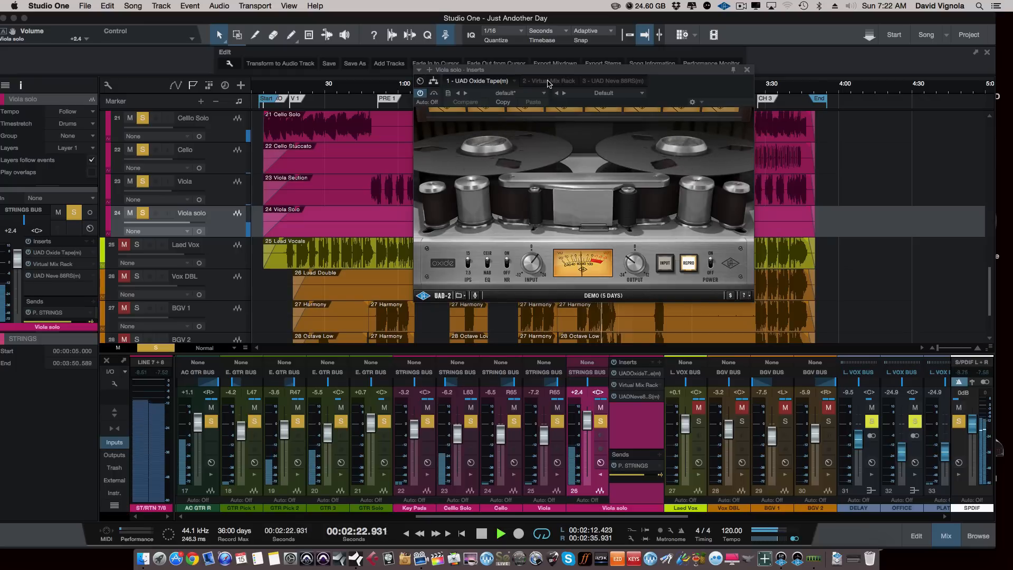
{"action": "left_click", "coordinate": [549, 81]}
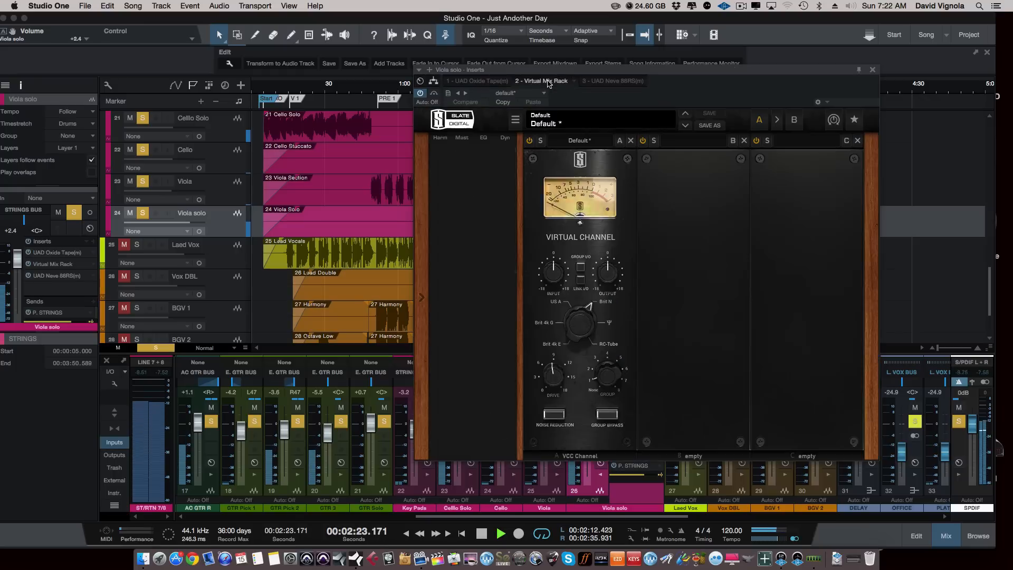
{"action": "left_click", "coordinate": [612, 81]}
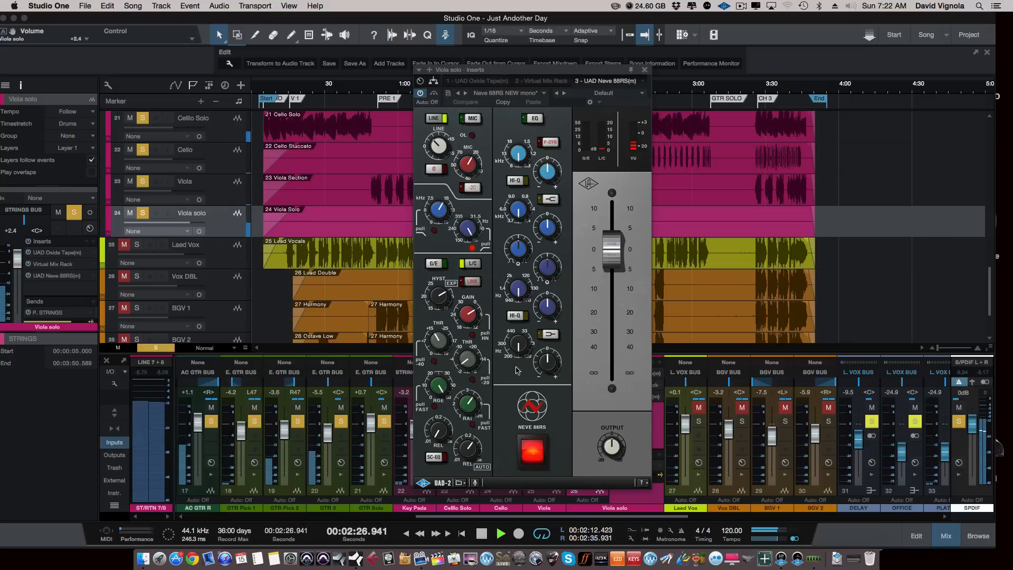
Compare the Viola solo's Neve 88RS off and on during looped playback, and stop with the plug-in on.
{"action": "left_click", "coordinate": [533, 453]}
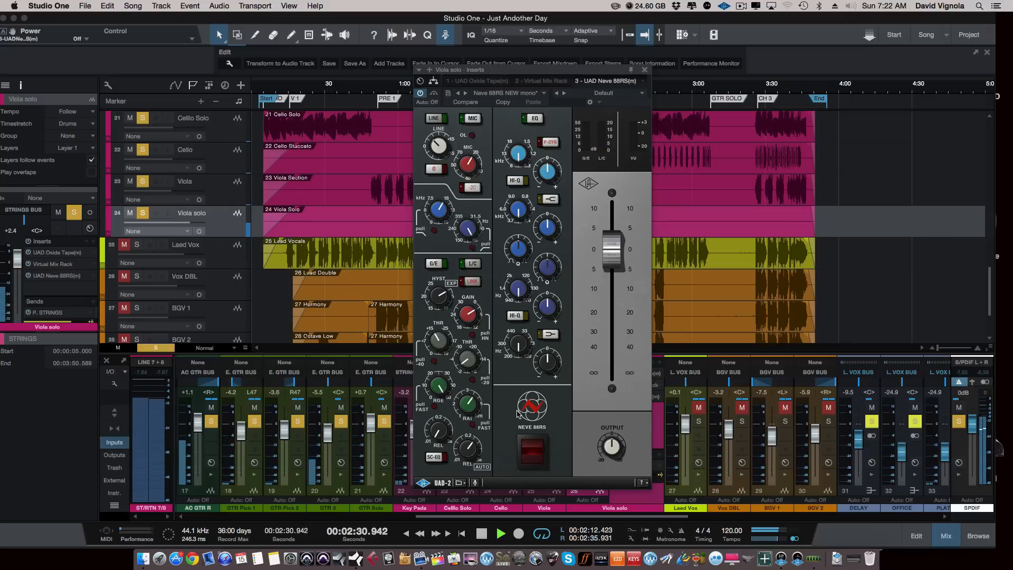
{"action": "left_click_drag", "start_coordinate": [560, 71], "coordinate": [596, 51]}
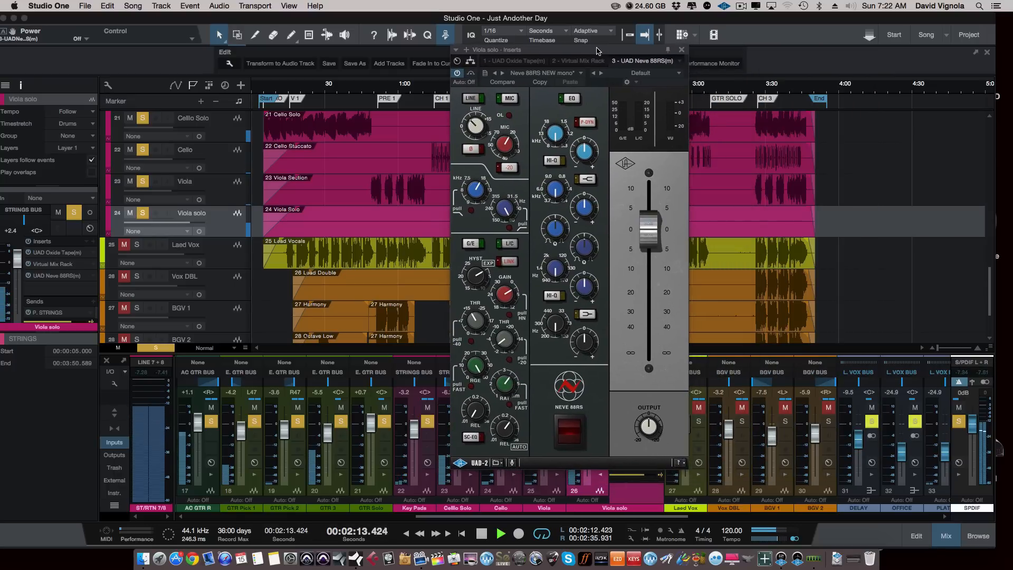
{"action": "left_click", "coordinate": [569, 428]}
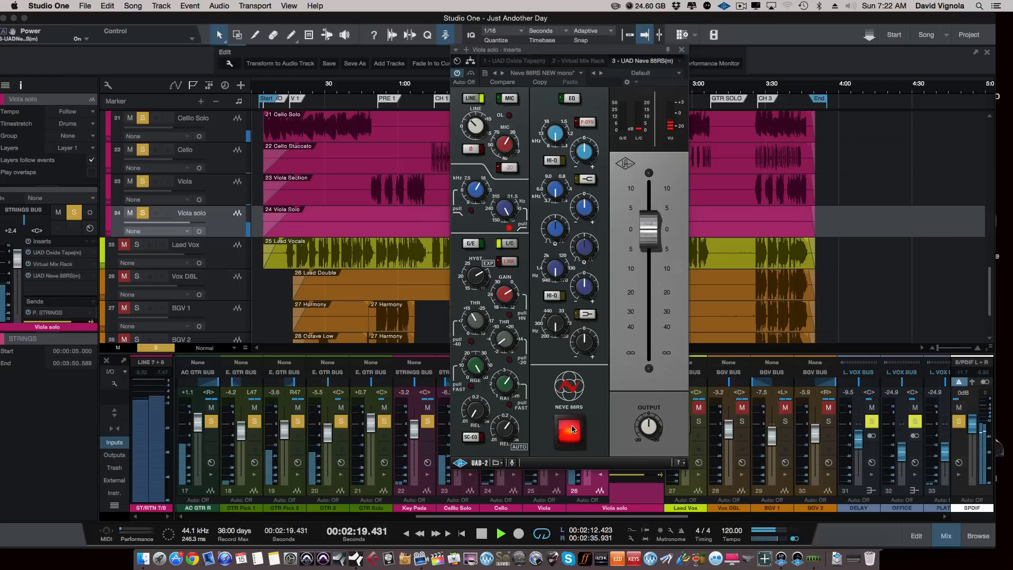
{"action": "left_click", "coordinate": [570, 430]}
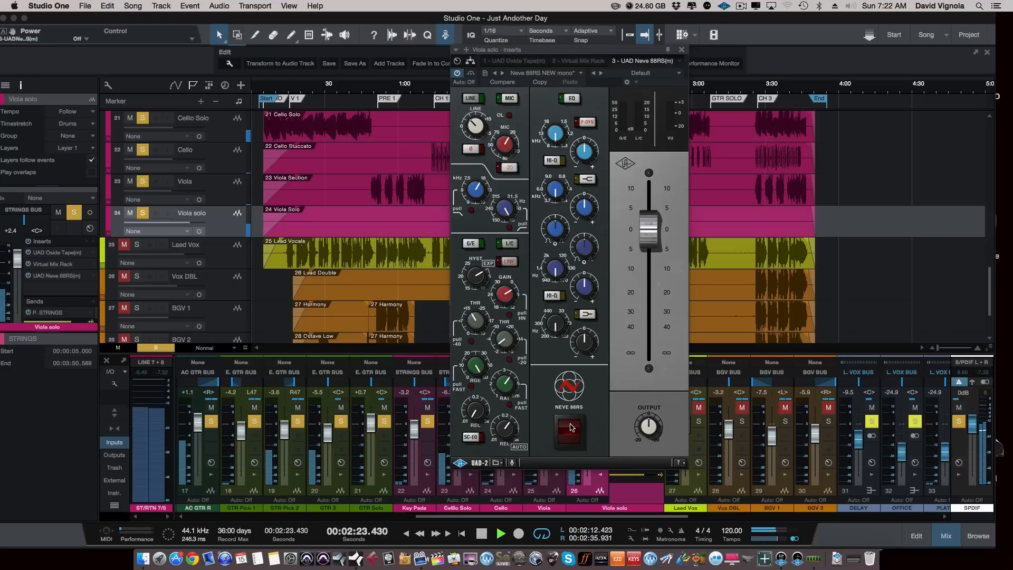
{"action": "left_click", "coordinate": [570, 428]}
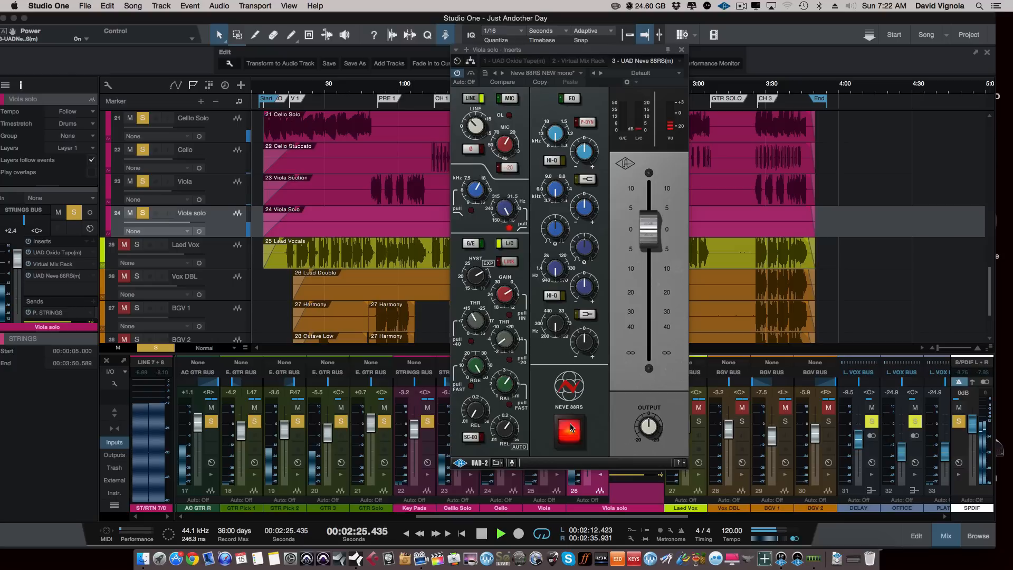
{"action": "key", "text": "space"}
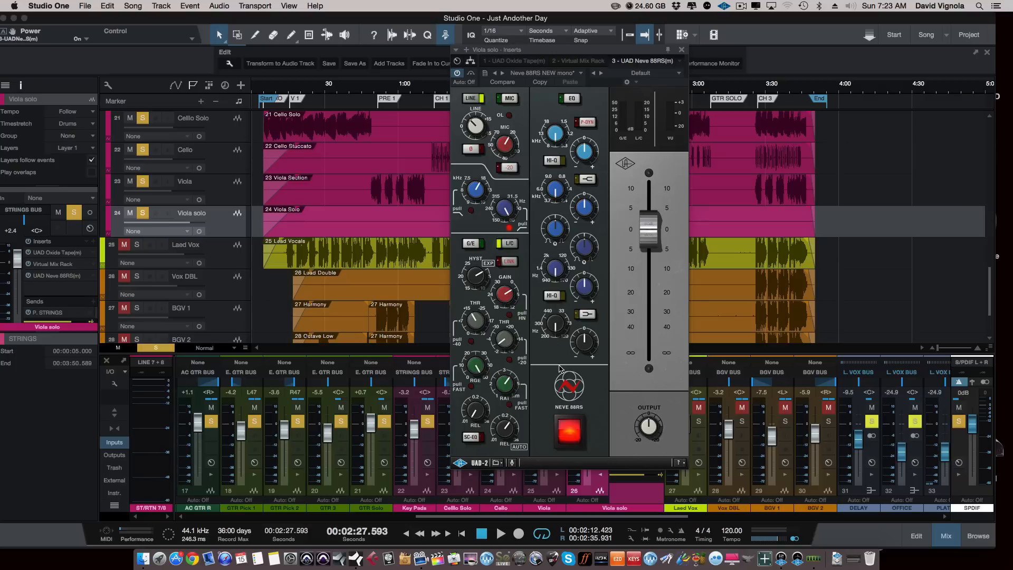
Replay the Viola solo with the Neve 88RS off and on, uncovering its mixer channel, and close the plug-in window.
{"action": "left_click", "coordinate": [566, 440]}
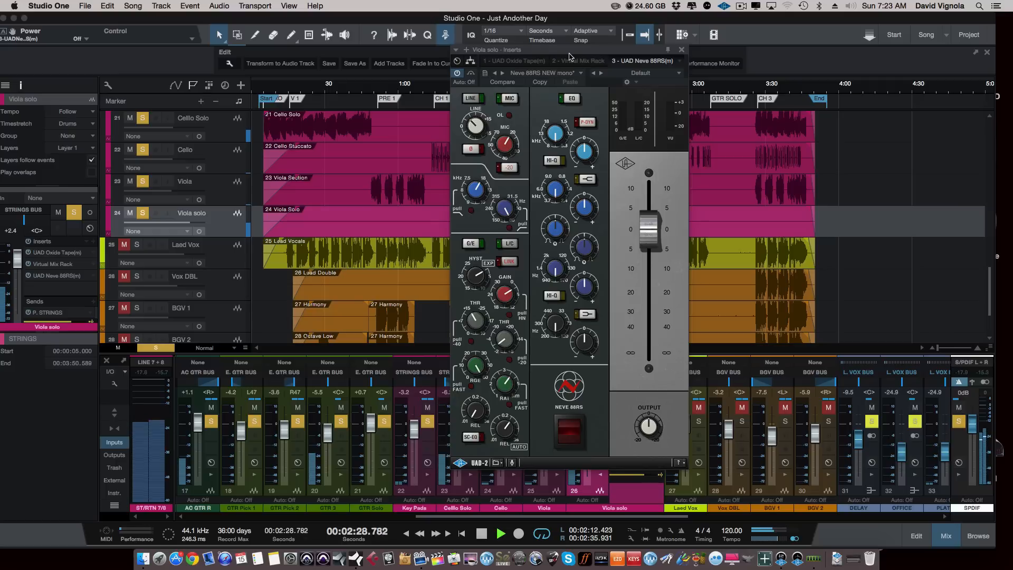
{"action": "left_click_drag", "start_coordinate": [569, 56], "coordinate": [445, 53]}
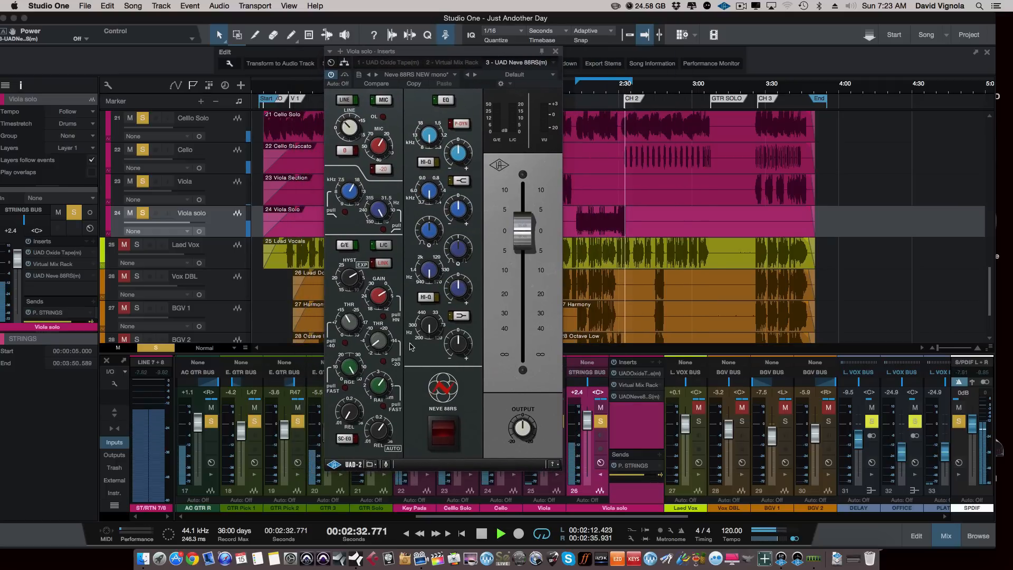
{"action": "left_click", "coordinate": [442, 433]}
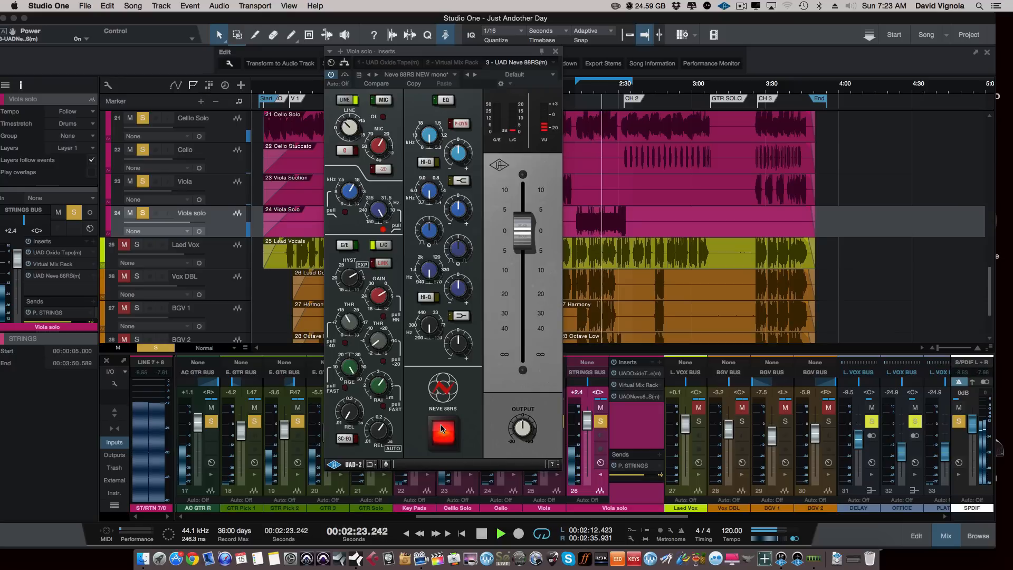
{"action": "key", "text": "space"}
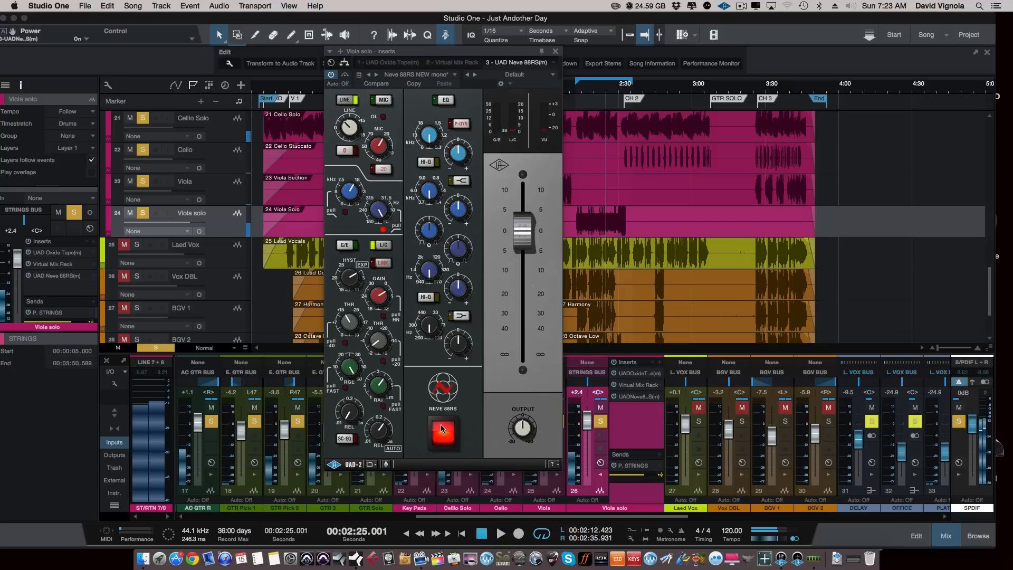
{"action": "left_click", "coordinate": [555, 51]}
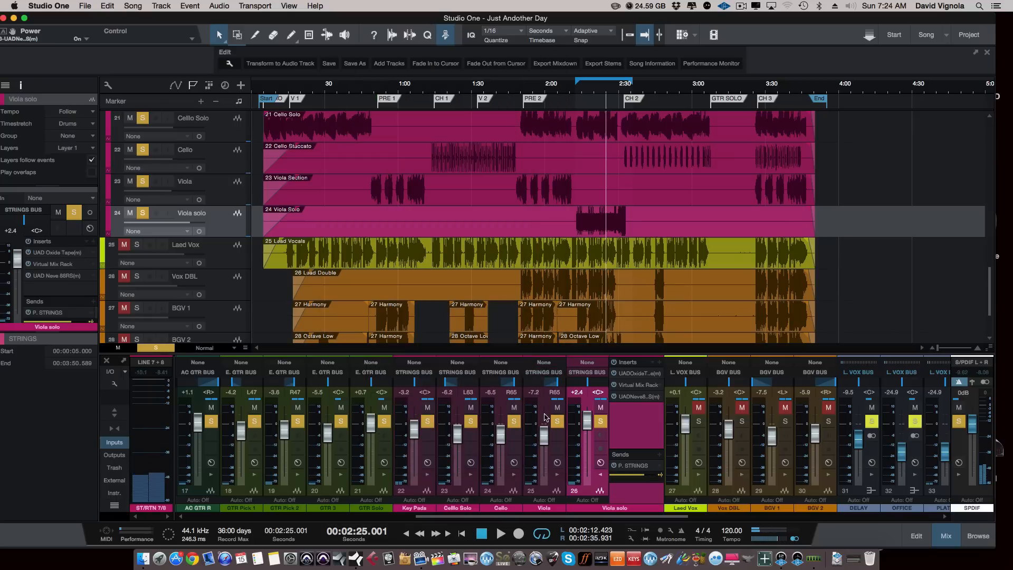
Set the Viola solo level to -6.9 dB, collapse its mixer channel and turn off loop playback.
{"action": "left_click_drag", "start_coordinate": [580, 418], "coordinate": [580, 432]}
{"action": "left_click_drag", "start_coordinate": [526, 516], "coordinate": [414, 523]}
{"action": "left_click", "coordinate": [565, 475]}
{"action": "key", "text": "slash"}
Collapse the STRINGS folder, bring the drum tracks into view and play the song from early in verse 1.
{"action": "left_click_drag", "start_coordinate": [422, 516], "coordinate": [341, 516]}
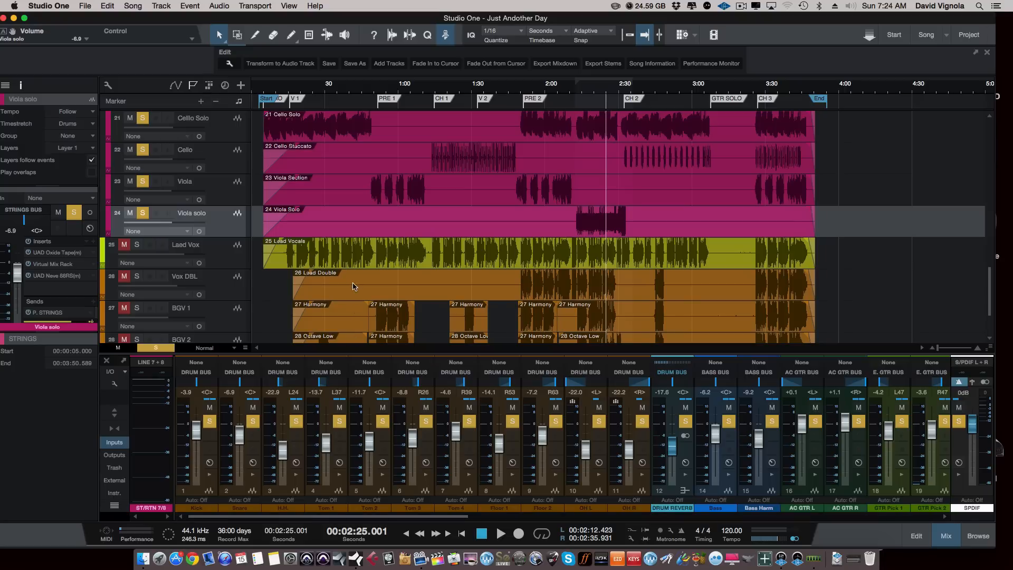
{"action": "scroll", "coordinate": [355, 177], "scroll_direction": "up", "scroll_amount": 5}
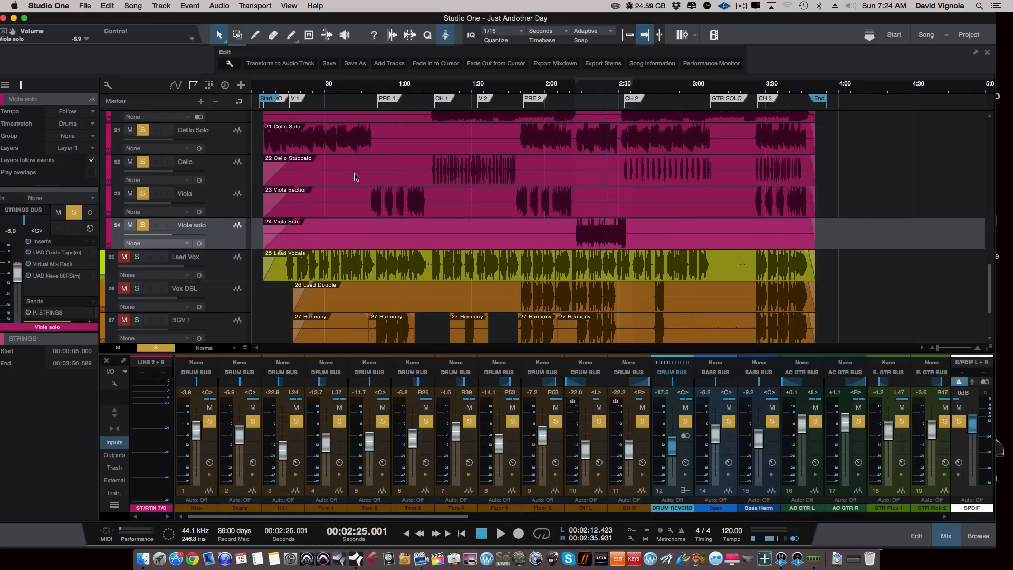
{"action": "left_click", "coordinate": [237, 206]}
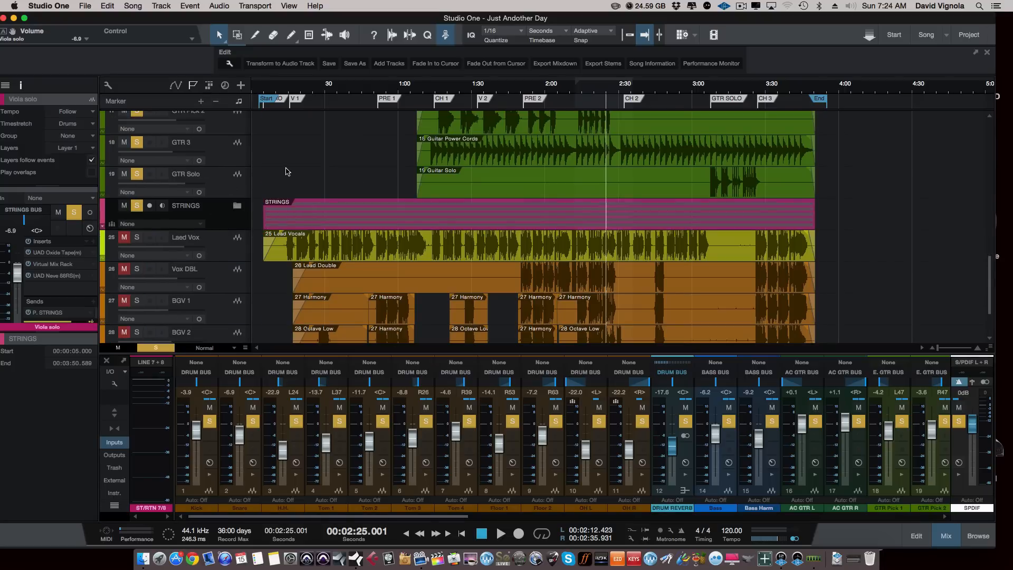
{"action": "scroll", "coordinate": [288, 171], "scroll_direction": "up", "scroll_amount": 15}
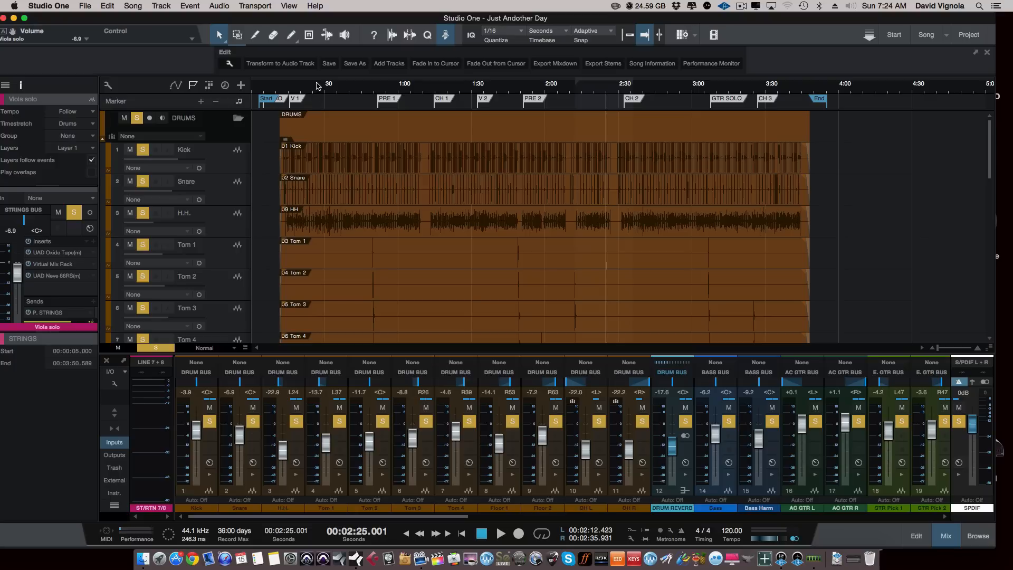
{"action": "key", "text": "space"}
{"action": "left_click", "coordinate": [316, 86]}
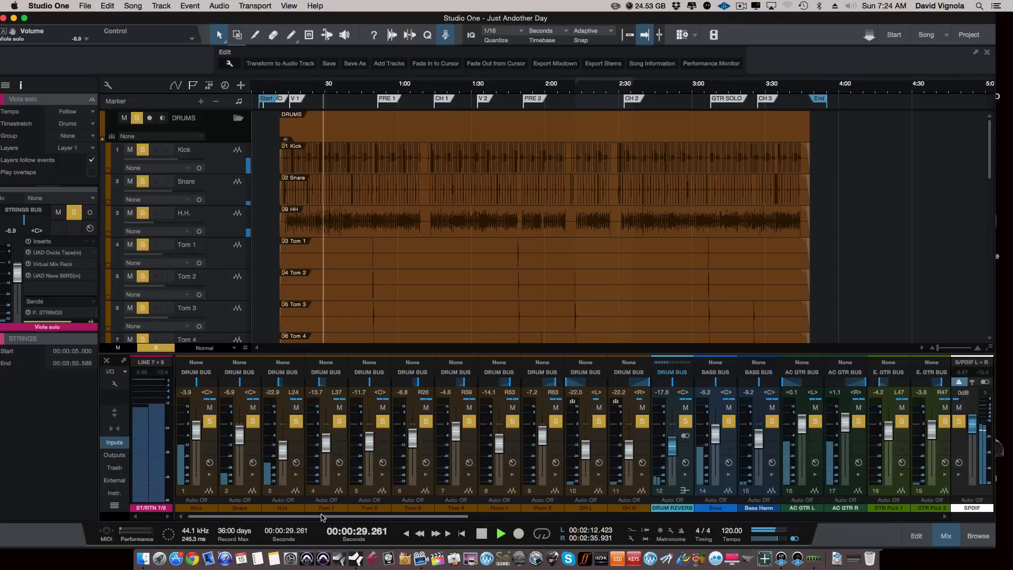
Select the Tom 1 through Floor 2 channels and raise them together by 2 dB, bringing Tom 1 to -11.7 dB.
{"action": "left_click", "coordinate": [339, 481]}
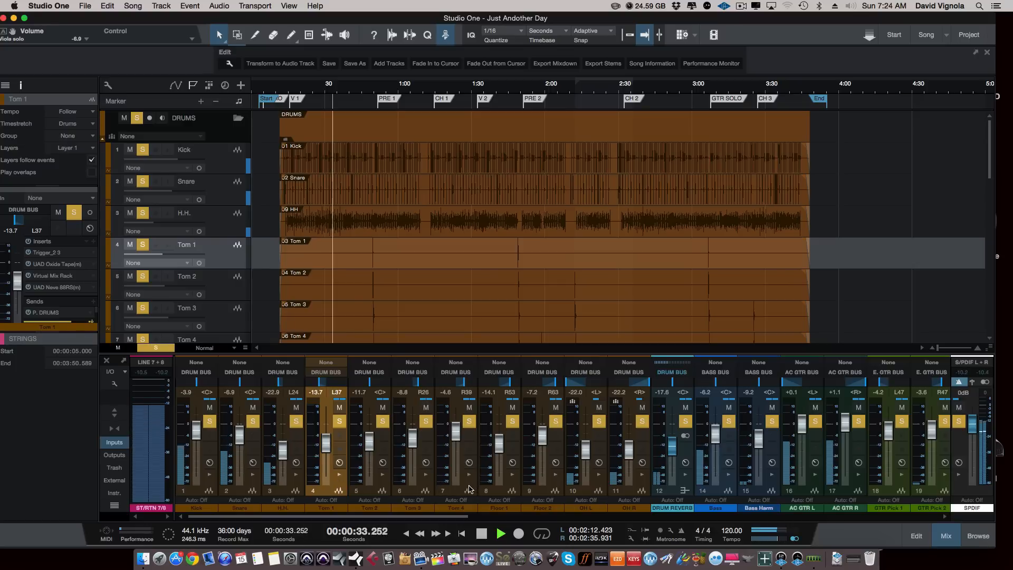
{"action": "left_click", "coordinate": [549, 493]}
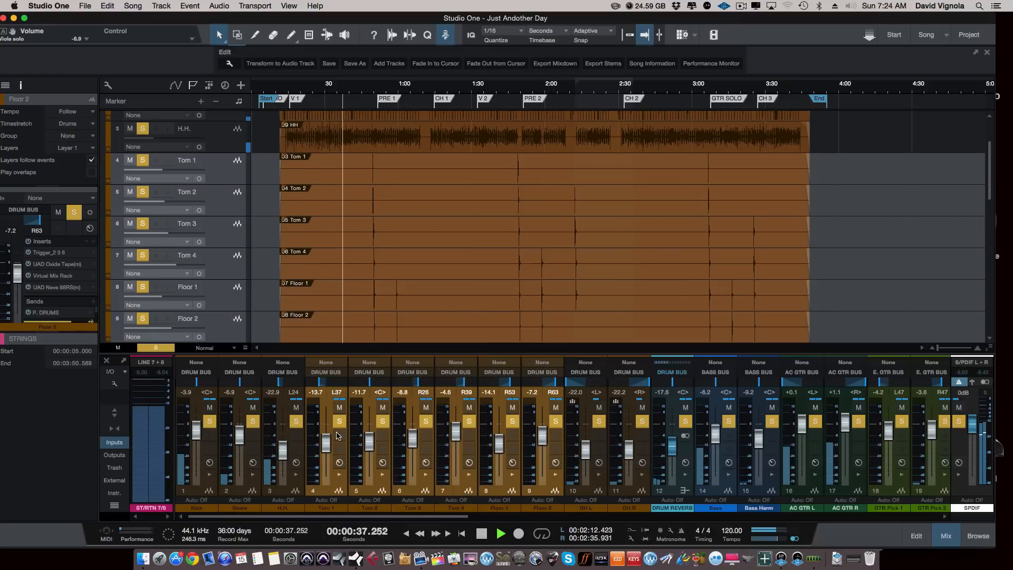
{"action": "key", "text": "e"}
{"action": "key", "text": "e"}
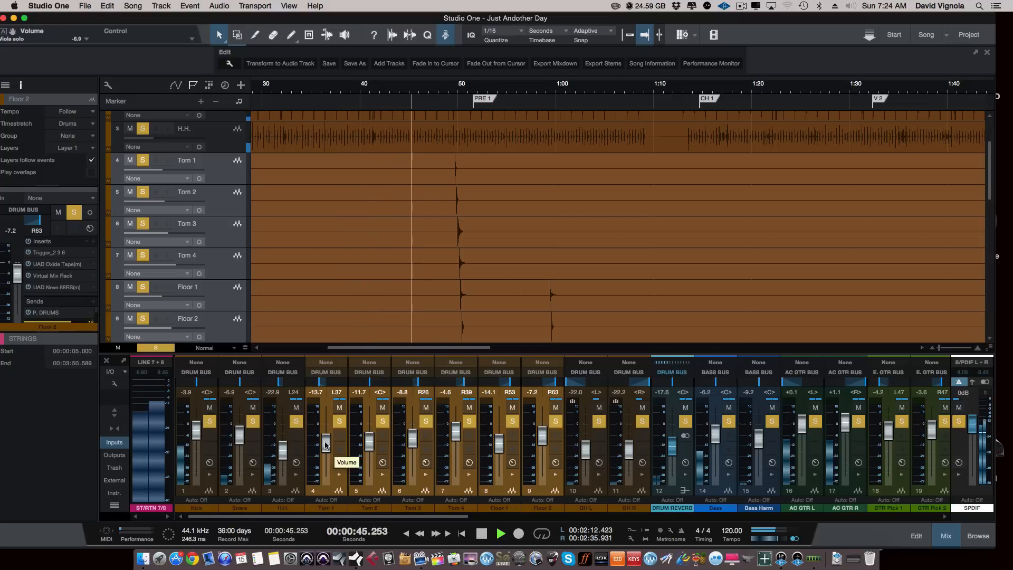
{"action": "left_click_drag", "start_coordinate": [325, 445], "coordinate": [326, 444]}
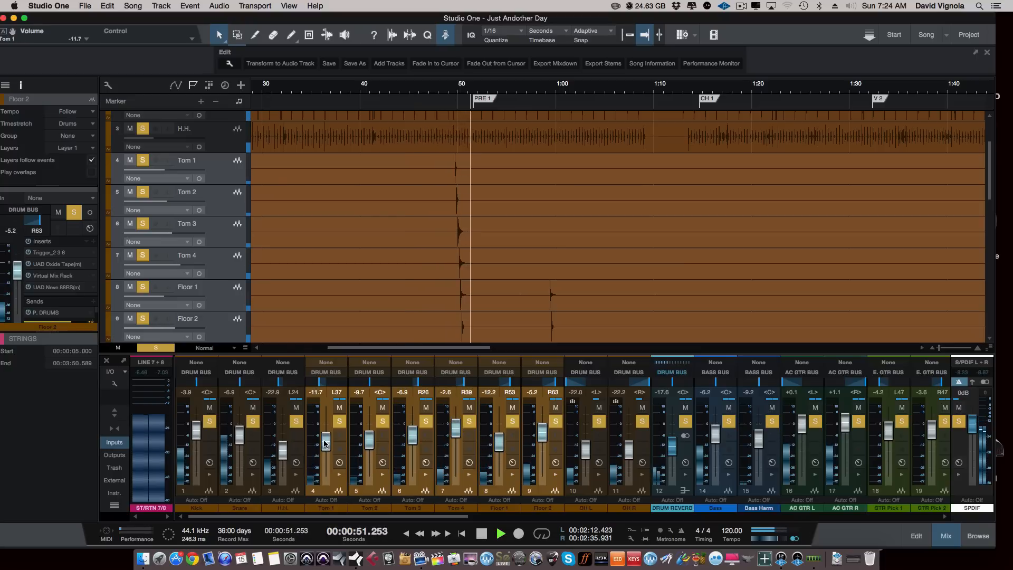
Collapse the DRUMS folder and raise the Viola level to -4.2 dB during playback.
{"action": "left_click_drag", "start_coordinate": [334, 520], "coordinate": [519, 524]}
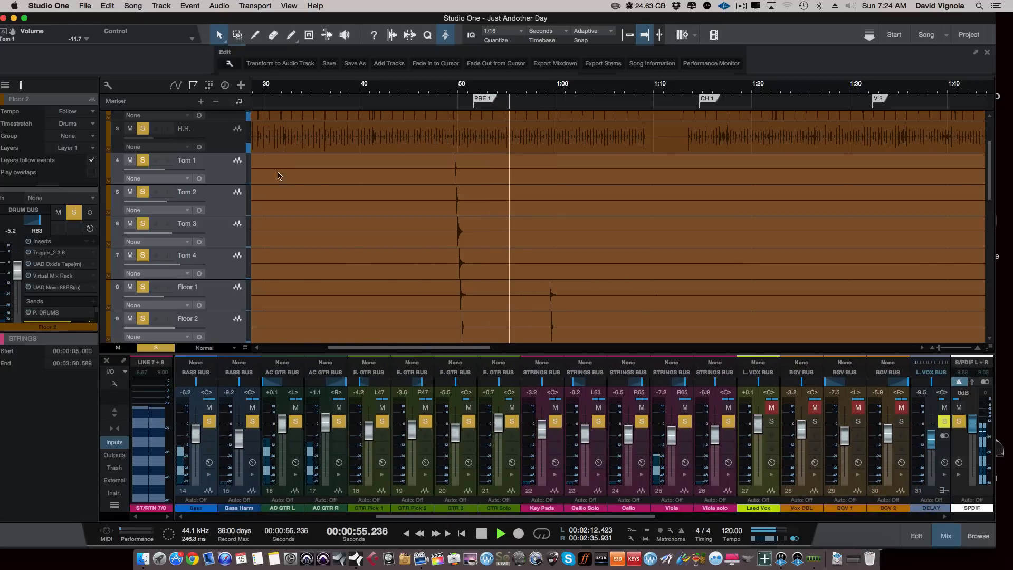
{"action": "scroll", "coordinate": [250, 138], "scroll_direction": "up", "scroll_amount": 3}
{"action": "scroll", "coordinate": [250, 123], "scroll_direction": "down", "scroll_amount": 5}
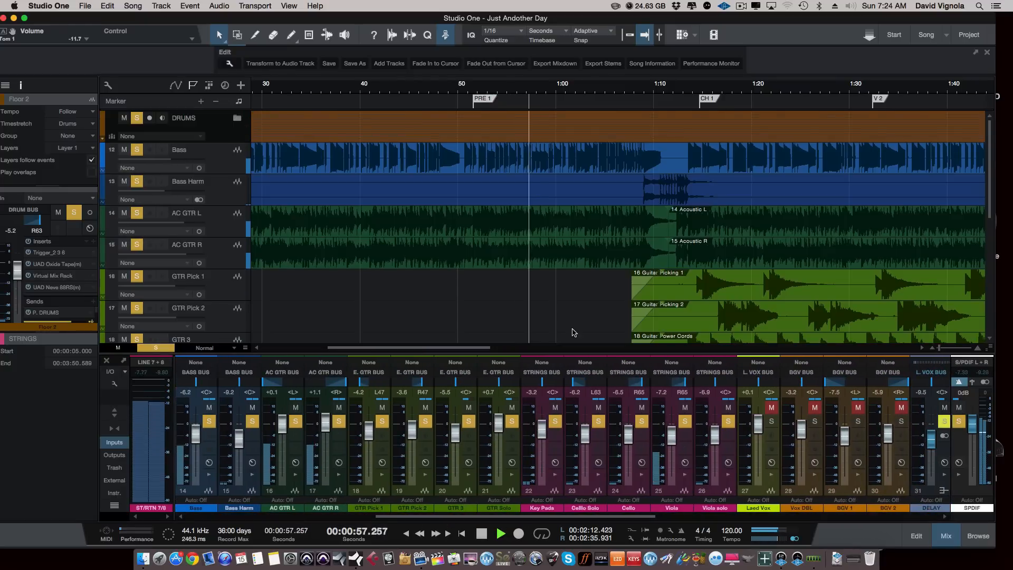
{"action": "left_click_drag", "start_coordinate": [488, 517], "coordinate": [517, 518]}
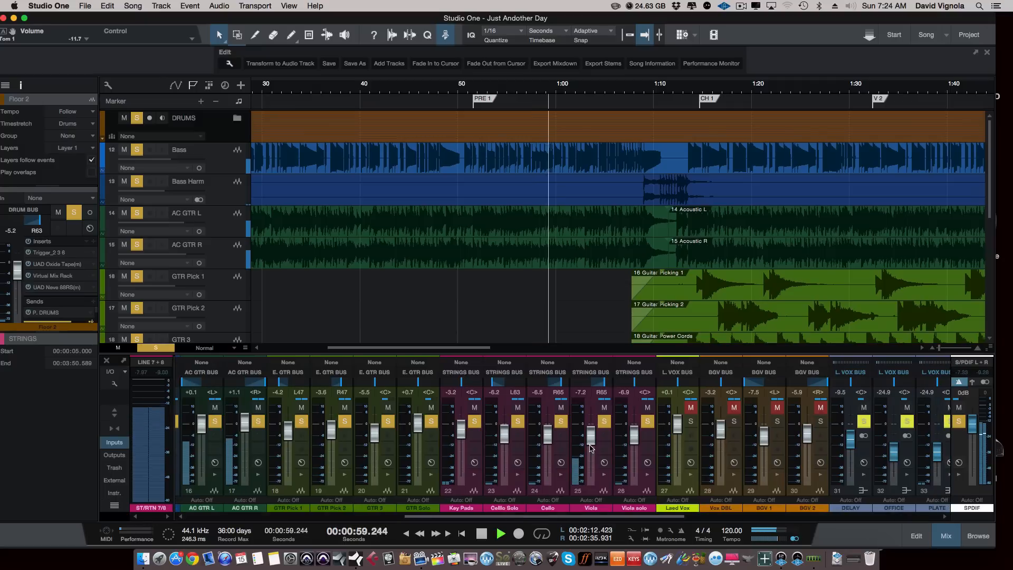
{"action": "left_click_drag", "start_coordinate": [590, 444], "coordinate": [589, 437]}
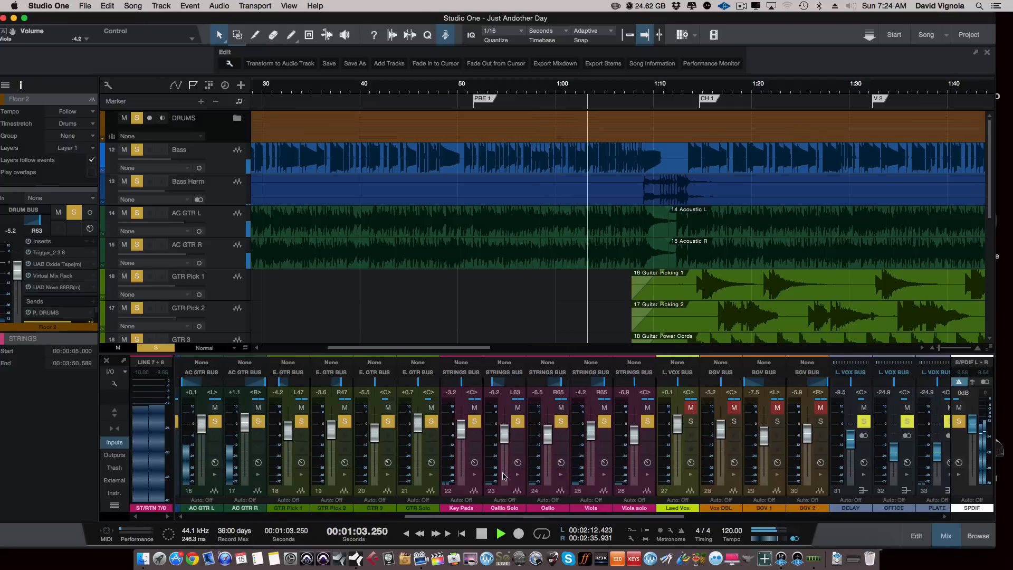
Show the whole song in the arrangement, and set the Viola level to -0.6 dB and Bass Harm to -7.9 dB.
{"action": "key", "text": "w"}
{"action": "key", "text": "w"}
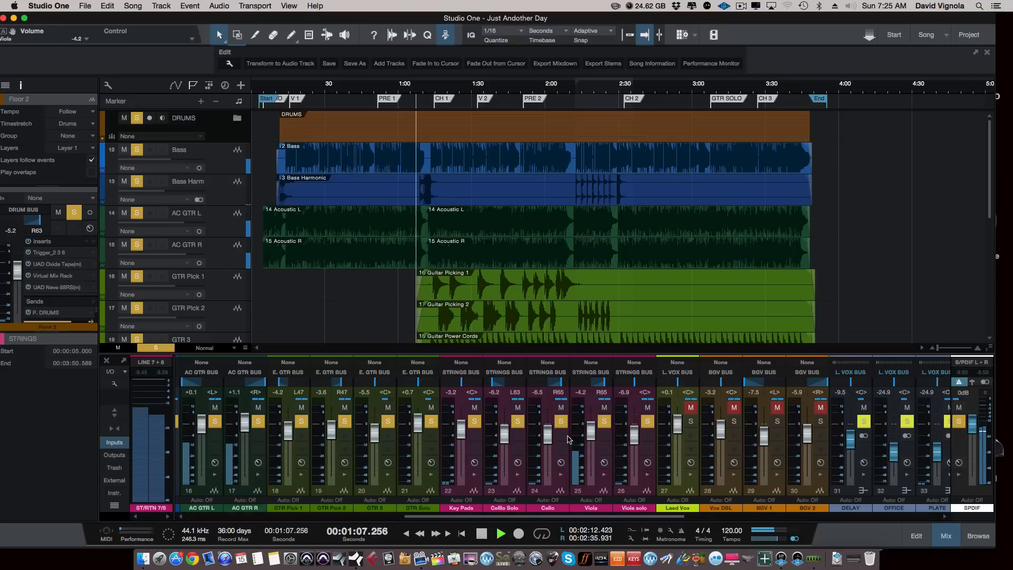
{"action": "left_click_drag", "start_coordinate": [590, 438], "coordinate": [590, 431]}
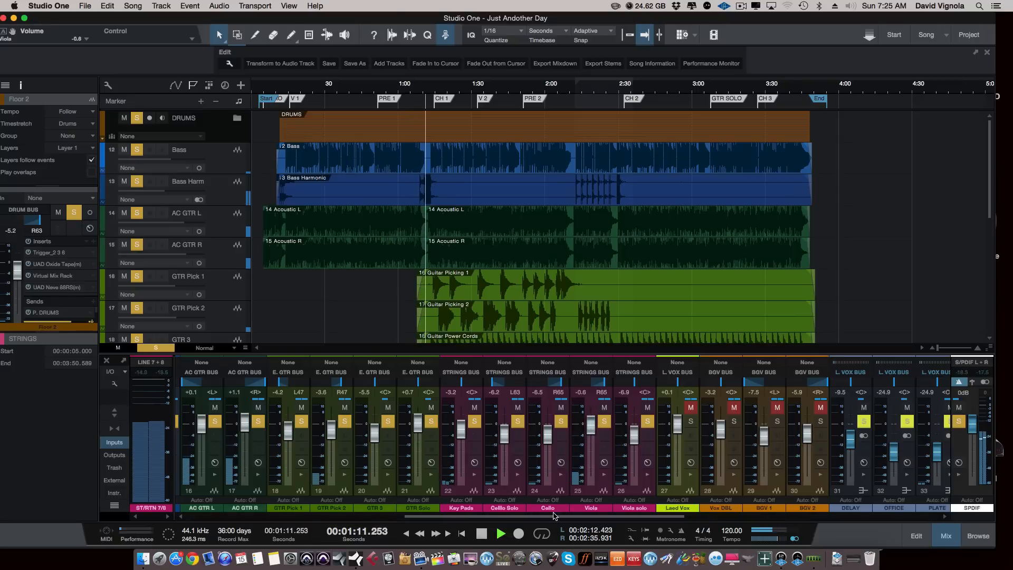
{"action": "left_click_drag", "start_coordinate": [553, 517], "coordinate": [475, 519]}
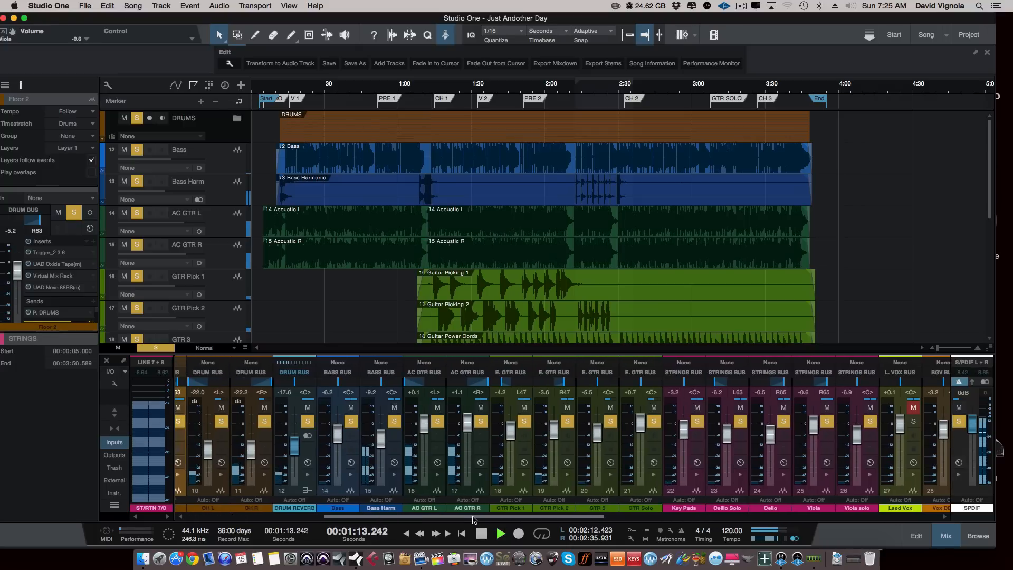
{"action": "left_click_drag", "start_coordinate": [382, 443], "coordinate": [382, 438]}
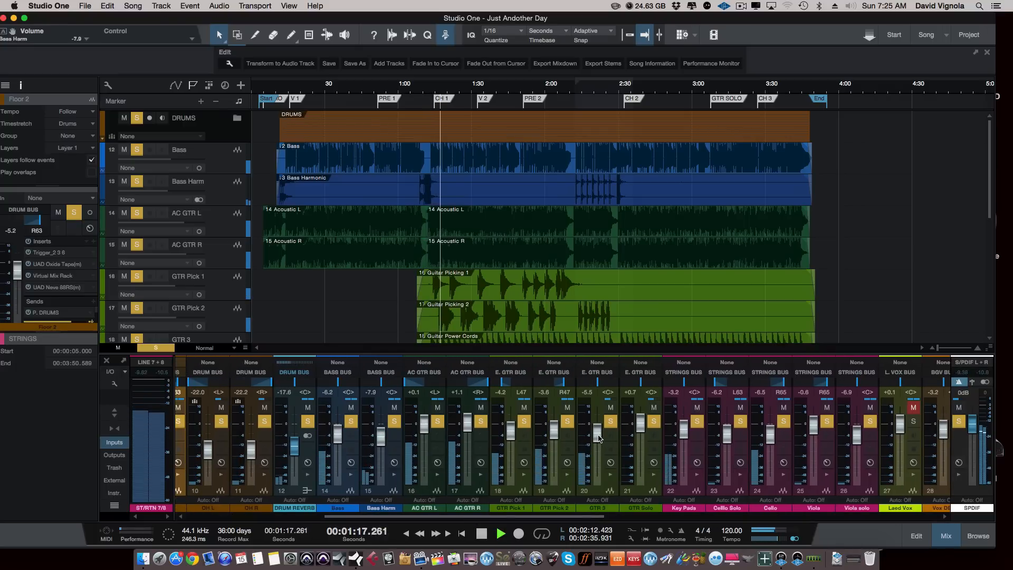
Raise GTR Pick 1 and GTR Pick 2 together to -2.6 dB and -1.9 dB, set Cello to +1.7 dB, and stop playback.
{"action": "left_click", "coordinate": [560, 443]}
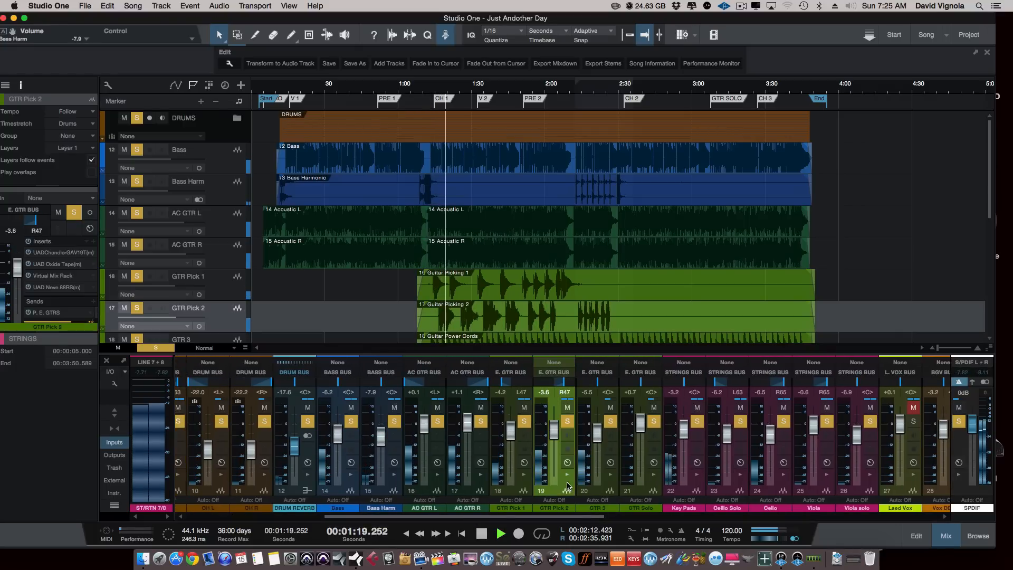
{"action": "left_click_drag", "start_coordinate": [511, 433], "coordinate": [513, 428]}
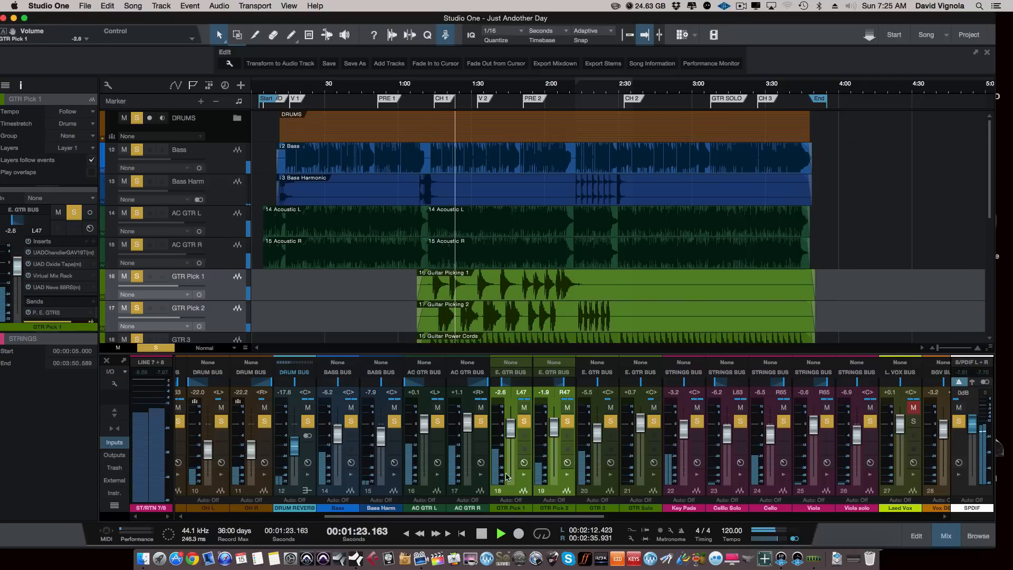
{"action": "left_click_drag", "start_coordinate": [504, 520], "coordinate": [577, 520]}
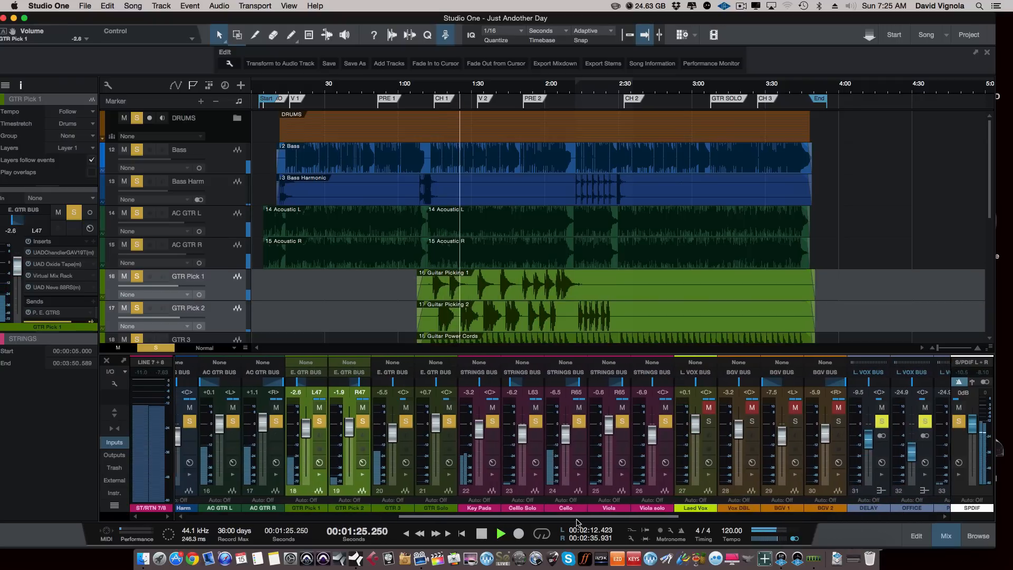
{"action": "left_click_drag", "start_coordinate": [565, 434], "coordinate": [565, 423]}
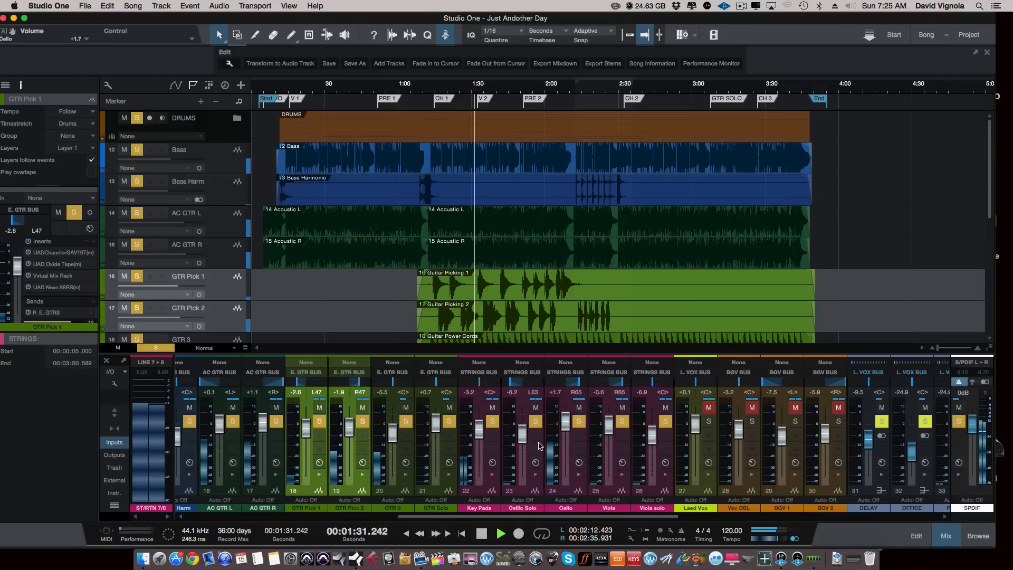
{"action": "key", "text": "space"}
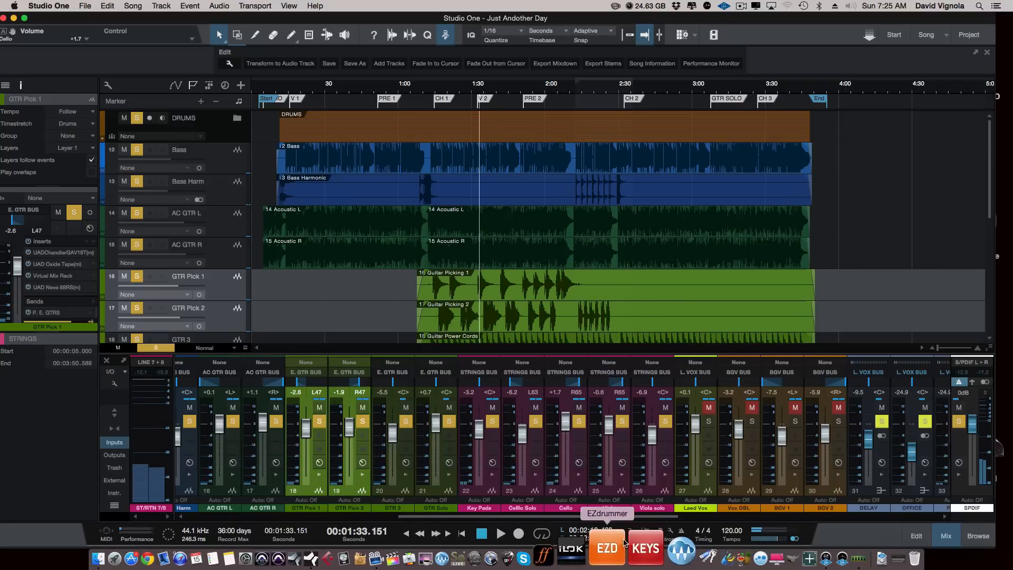
Select the Lead Vox channel, bring the vocal tracks into view and loop playback from about 10 to 47 seconds.
{"action": "left_click_drag", "start_coordinate": [631, 517], "coordinate": [679, 529]}
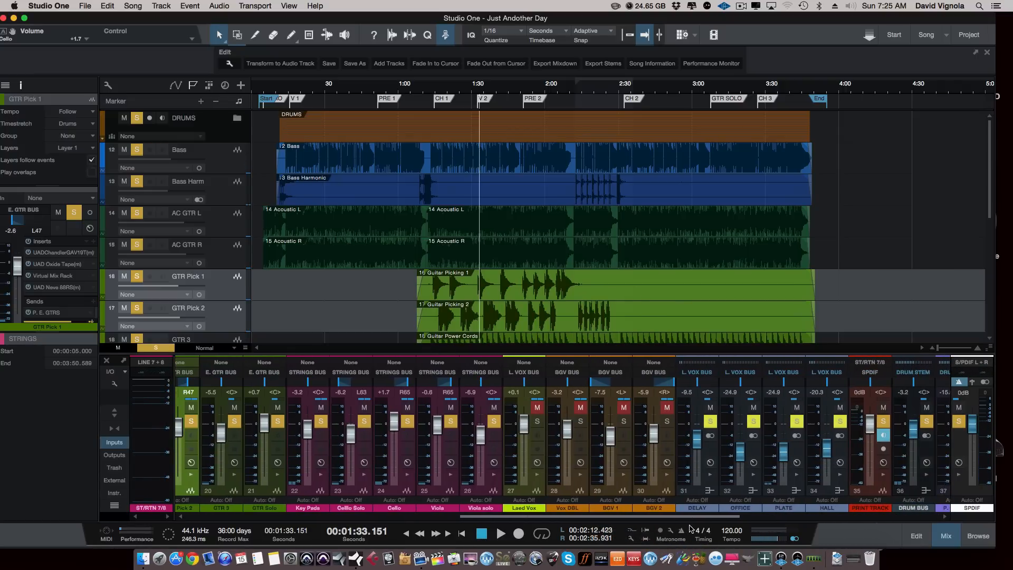
{"action": "left_click", "coordinate": [534, 484]}
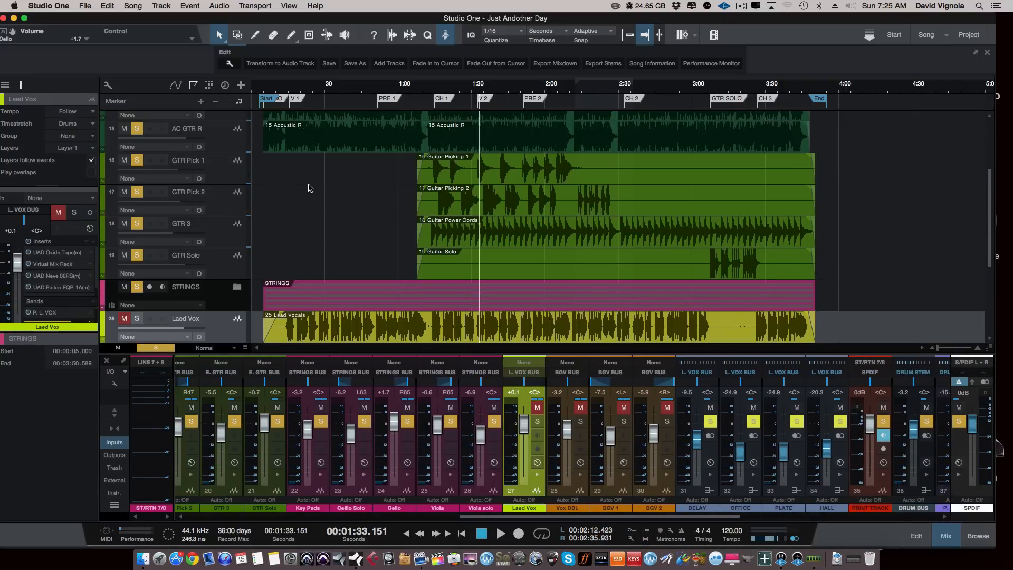
{"action": "scroll", "coordinate": [315, 191], "scroll_direction": "down", "scroll_amount": 5}
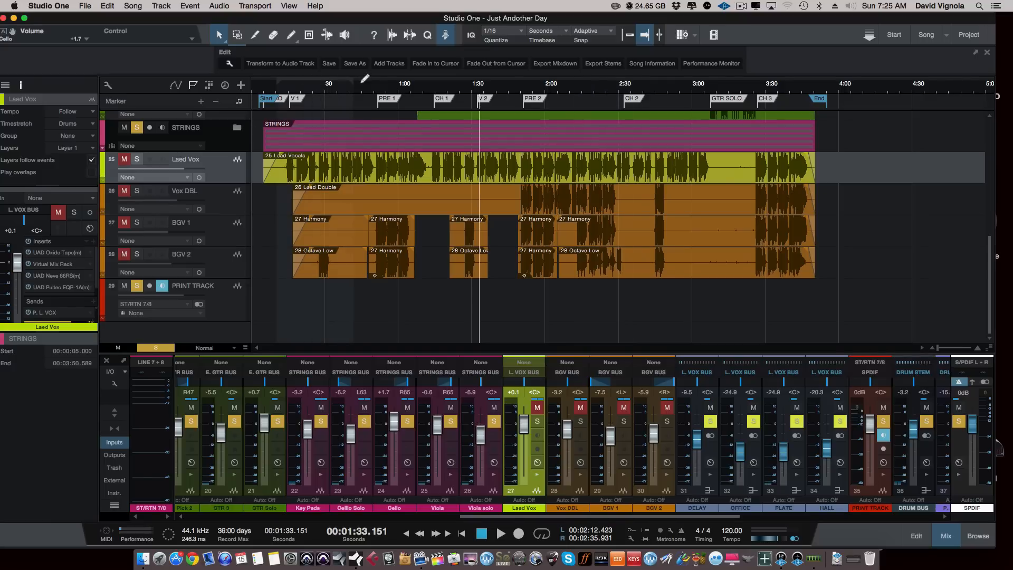
{"action": "left_click_drag", "start_coordinate": [366, 83], "coordinate": [366, 84]}
{"action": "key", "text": "slash"}
{"action": "key", "text": "space"}
Solo and unmute Lead Vox, expand its channel strip and set its level to -0.3 dB.
{"action": "left_click", "coordinate": [537, 422]}
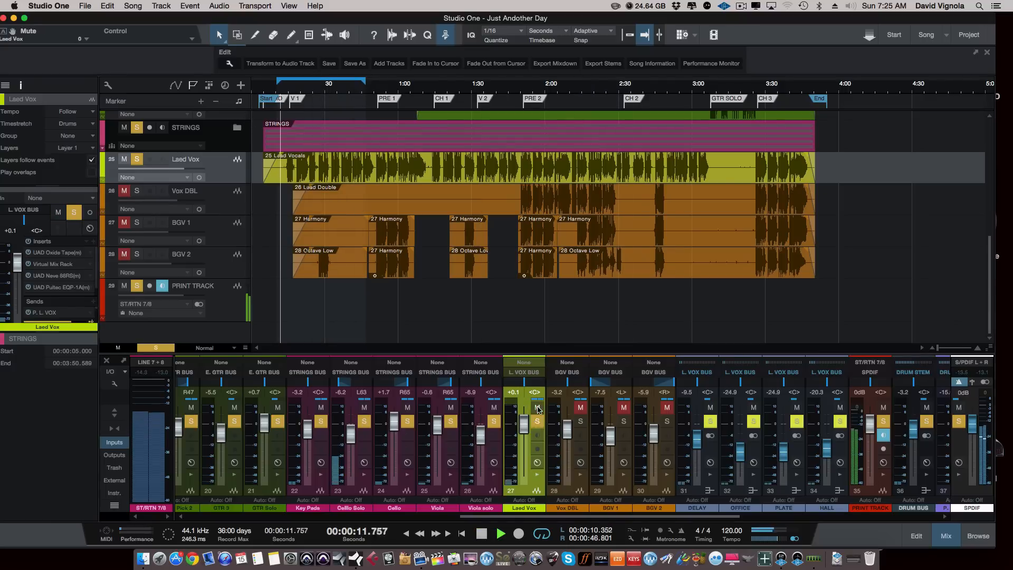
{"action": "left_click", "coordinate": [538, 475]}
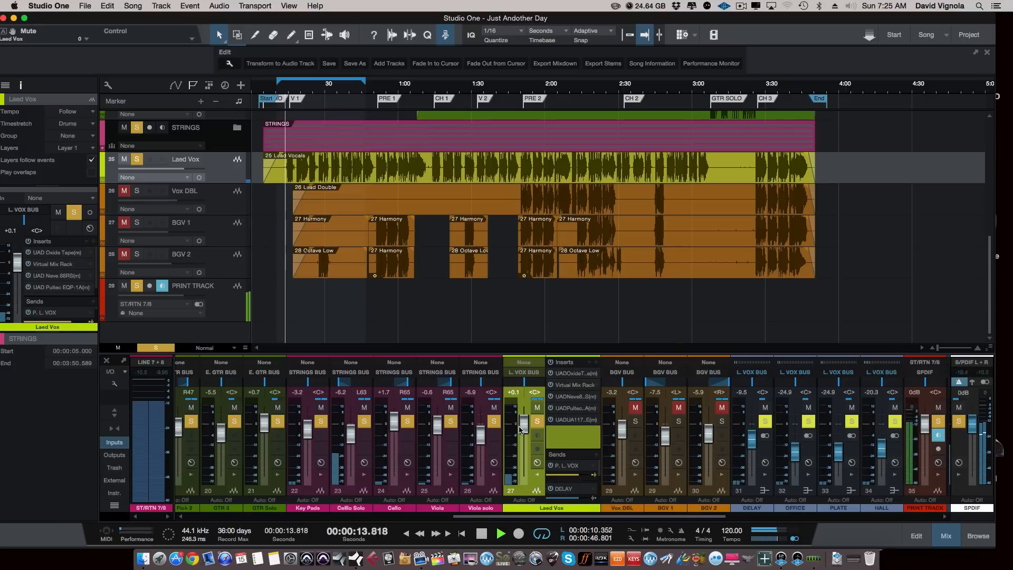
{"action": "left_click_drag", "start_coordinate": [525, 428], "coordinate": [525, 431]}
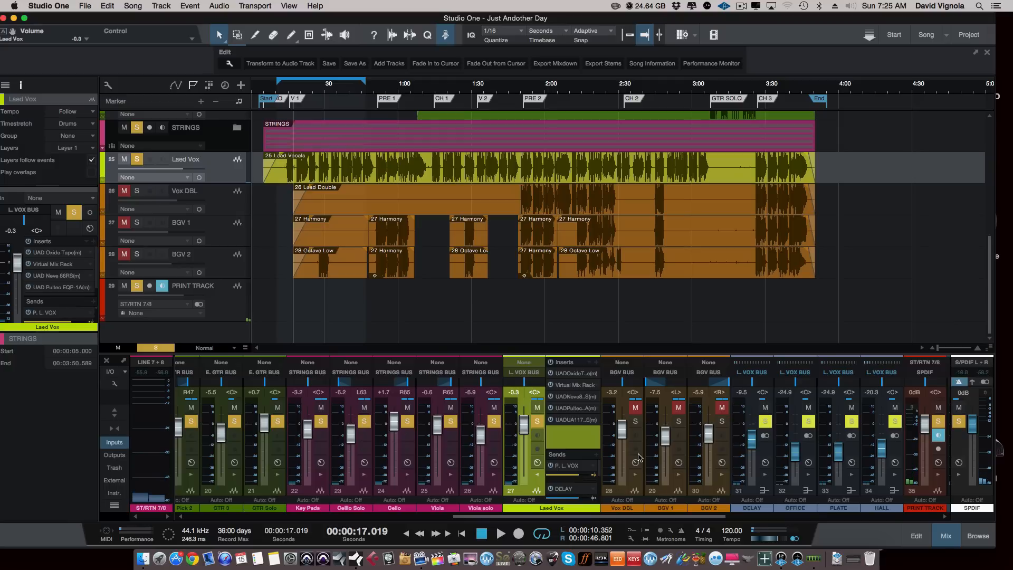
Show the inserts and sends in the mixer and turn off Lead Vox's DELAY, OFFICE, PLATE and HALL sends.
{"action": "left_click", "coordinate": [120, 410]}
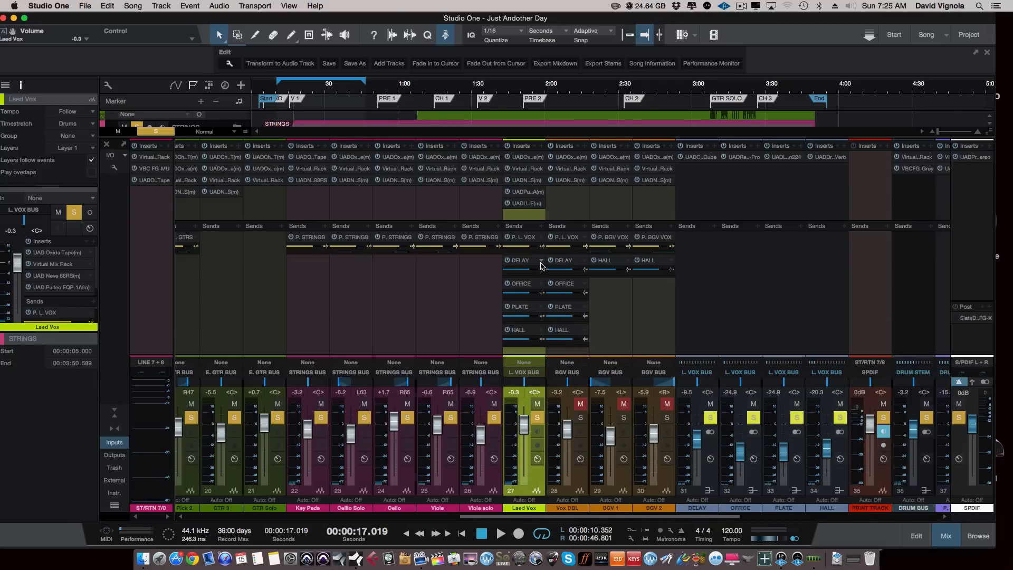
{"action": "left_click", "coordinate": [508, 261]}
Play the loop and look through Lead Vox's Oxide Tape, Virtual Mix Rack and Neve 88RS plug-ins.
{"action": "left_click", "coordinate": [529, 156]}
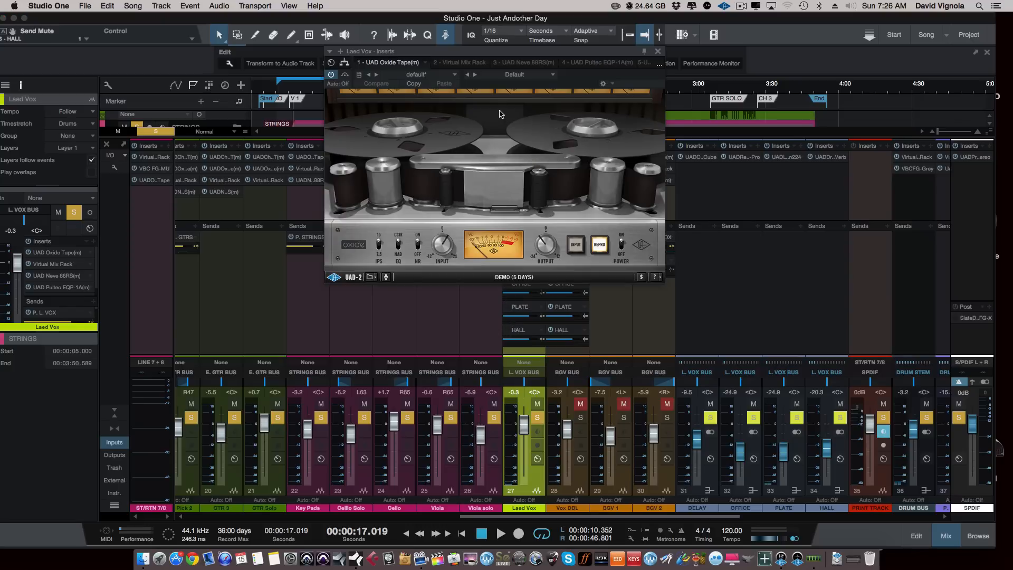
{"action": "key", "text": "space"}
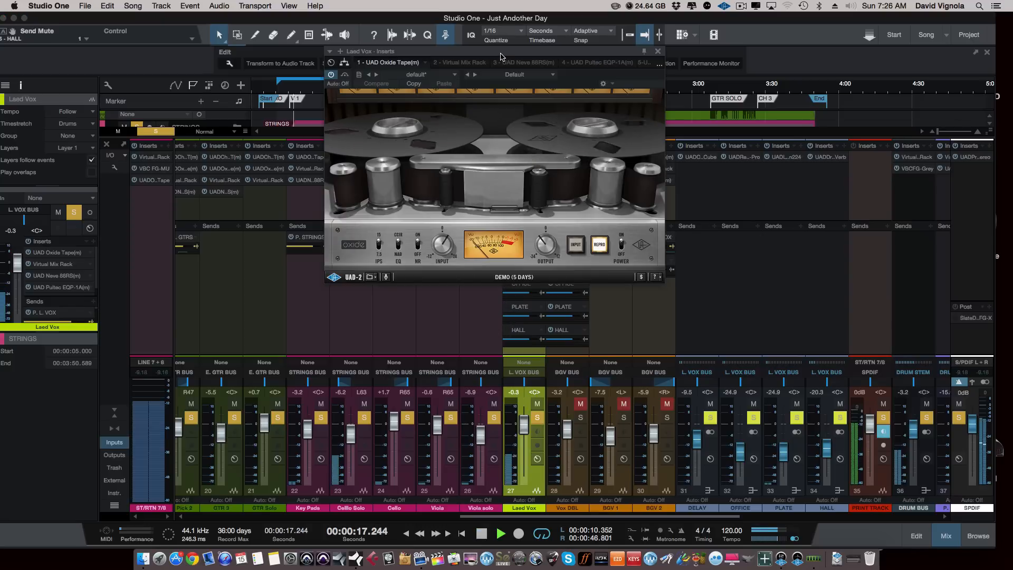
{"action": "left_click", "coordinate": [459, 63]}
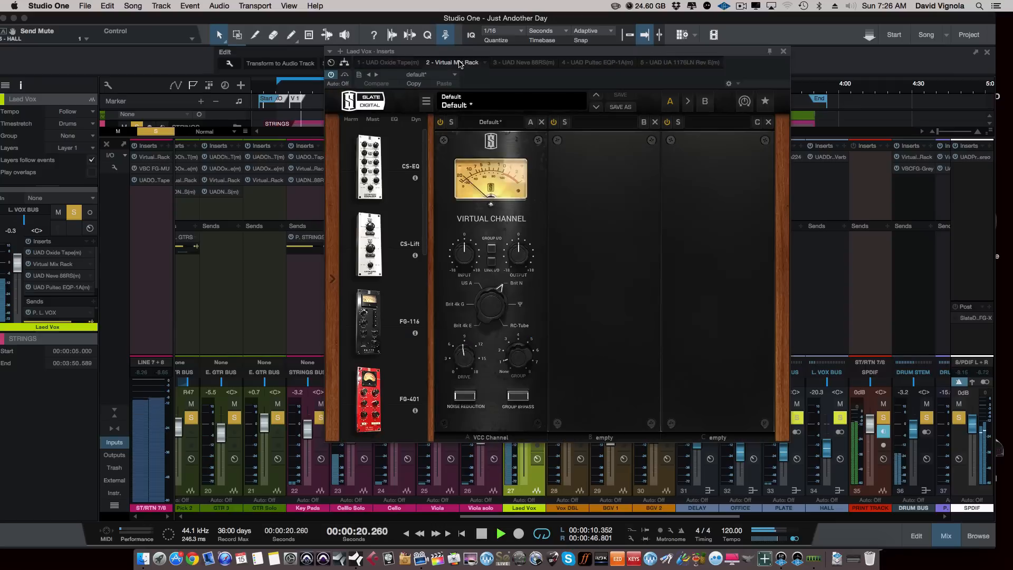
{"action": "left_click_drag", "start_coordinate": [520, 55], "coordinate": [517, 46]}
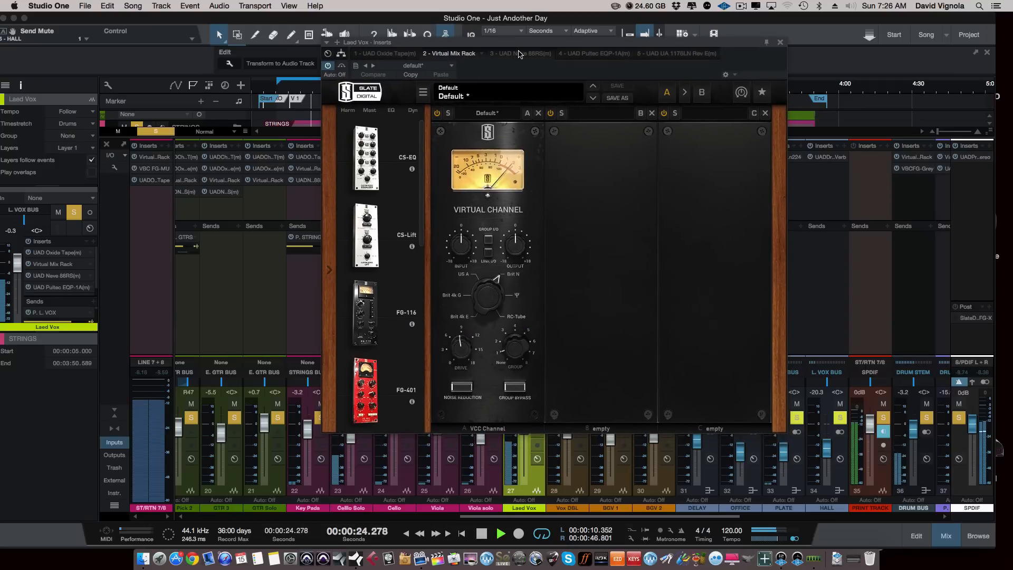
{"action": "left_click", "coordinate": [519, 54]}
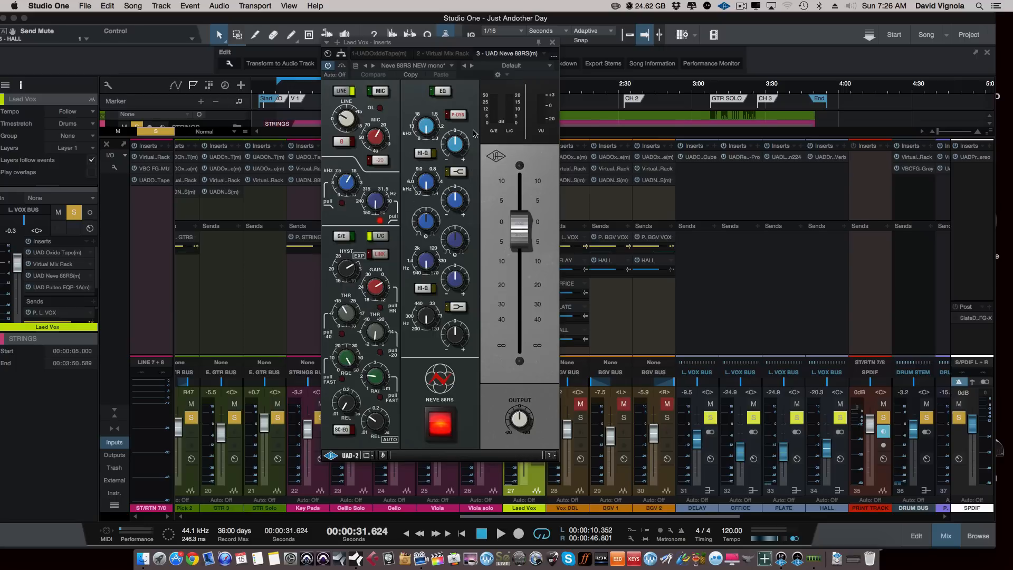
Switch off Lead Vox's Neve 88RS, deactivate its Pultec EQP-1A and 1176LN inserts, and resume playback.
{"action": "left_click", "coordinate": [442, 427]}
{"action": "left_click_drag", "start_coordinate": [521, 43], "coordinate": [409, 45]}
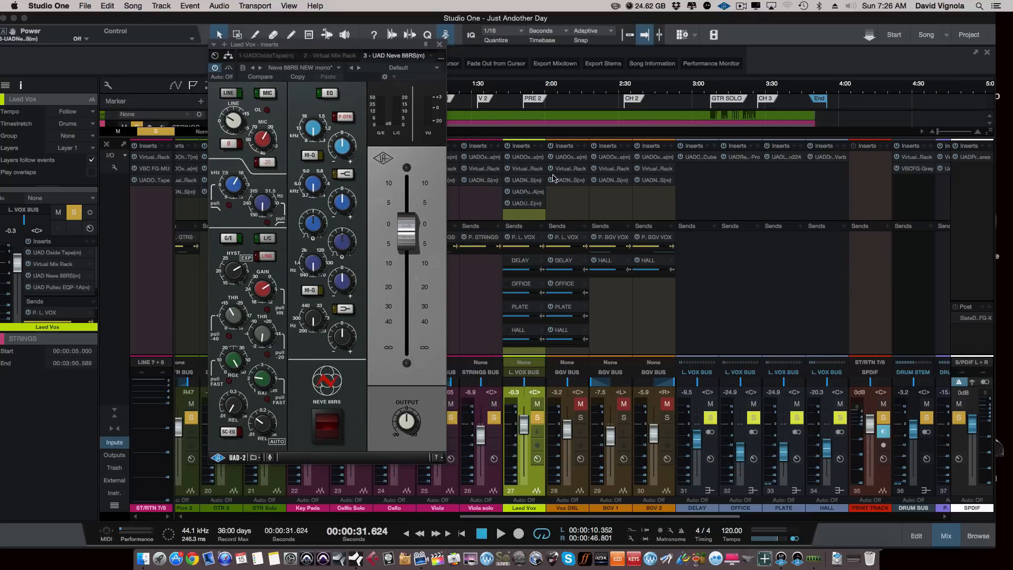
{"action": "left_click", "coordinate": [506, 192]}
{"action": "key", "text": "space"}
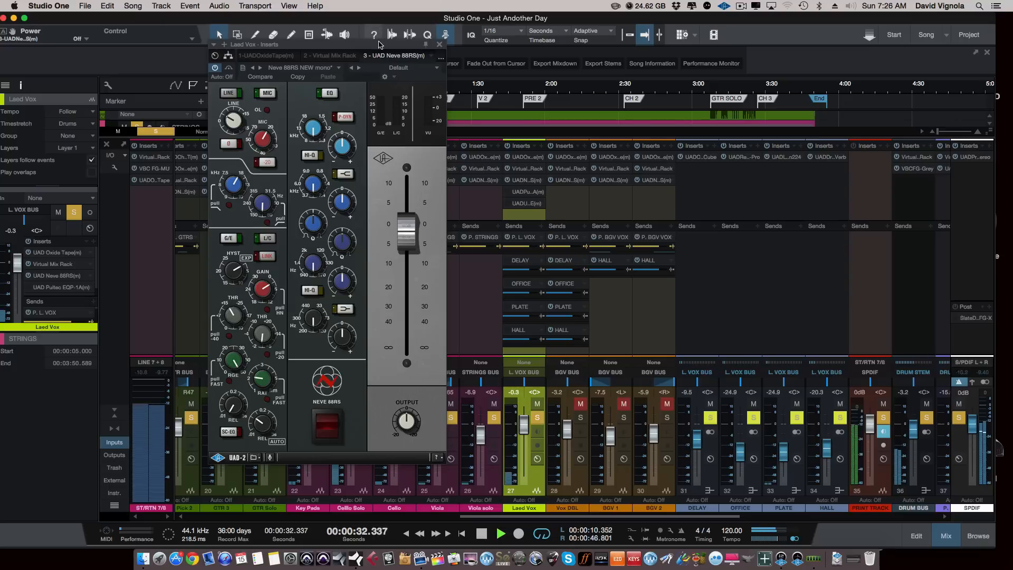
Compare Lead Vox with the Neve 88RS off and on at +3.4 dB, leave it on, and lower the channel to -1.2 dB.
{"action": "left_click_drag", "start_coordinate": [386, 47], "coordinate": [424, 48]}
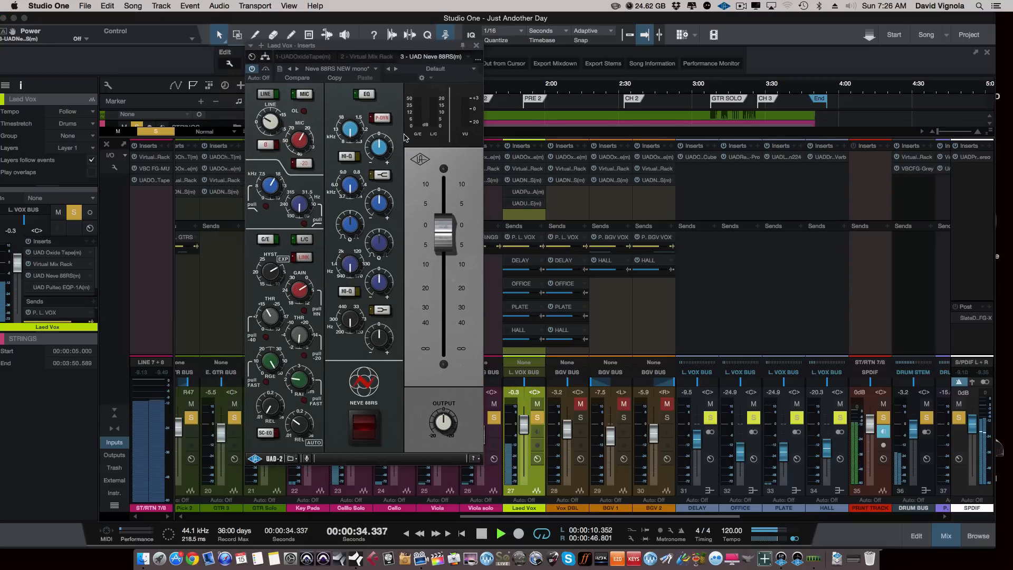
{"action": "left_click_drag", "start_coordinate": [524, 426], "coordinate": [524, 422]}
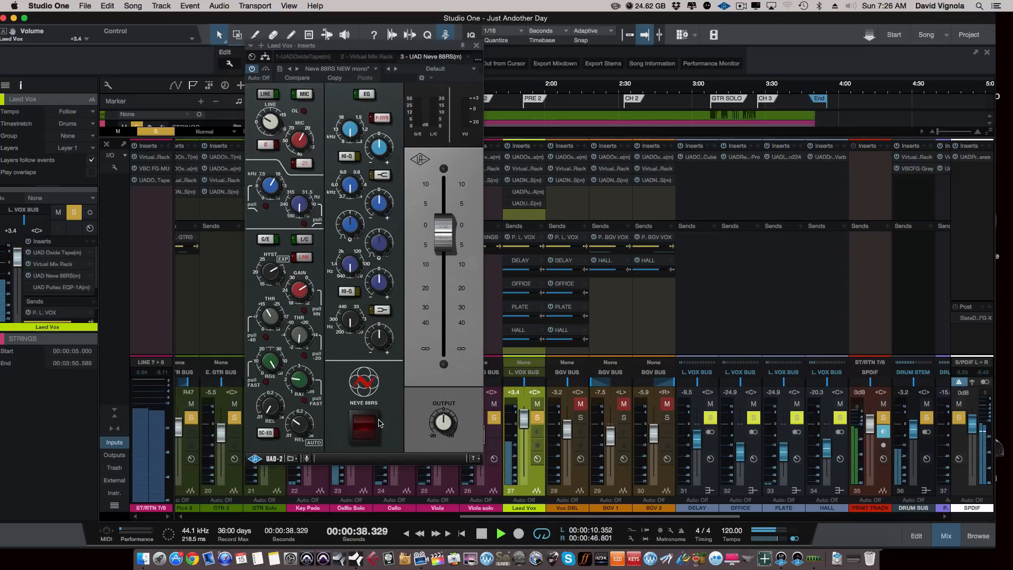
{"action": "left_click", "coordinate": [369, 427]}
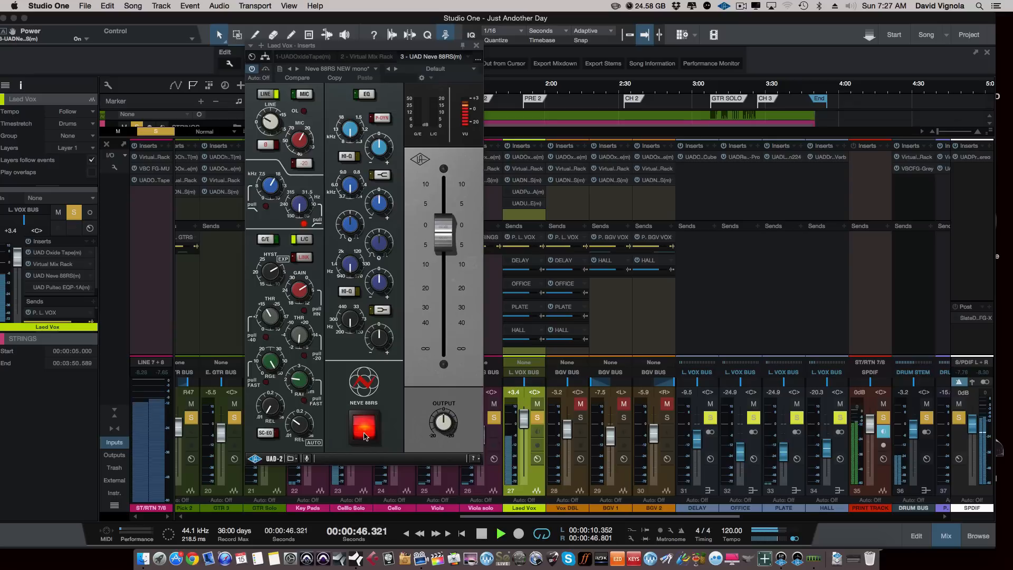
{"action": "left_click", "coordinate": [364, 435]}
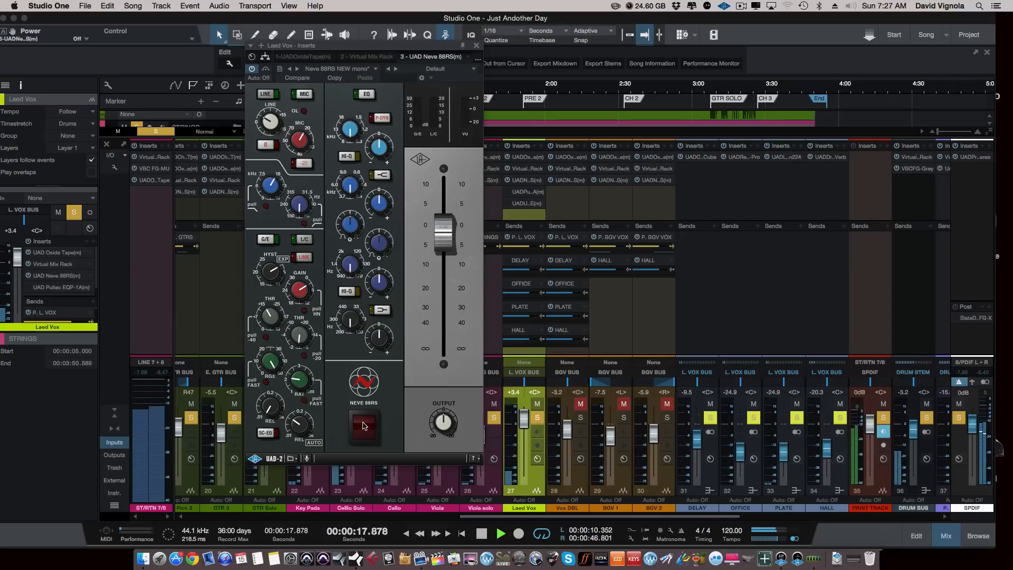
{"action": "left_click", "coordinate": [363, 425]}
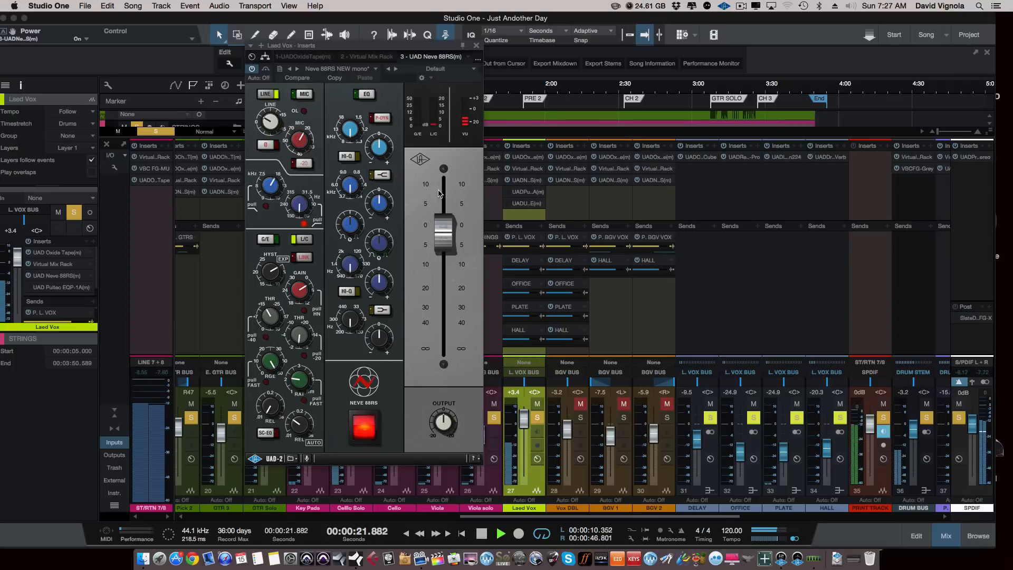
{"action": "key", "text": "space"}
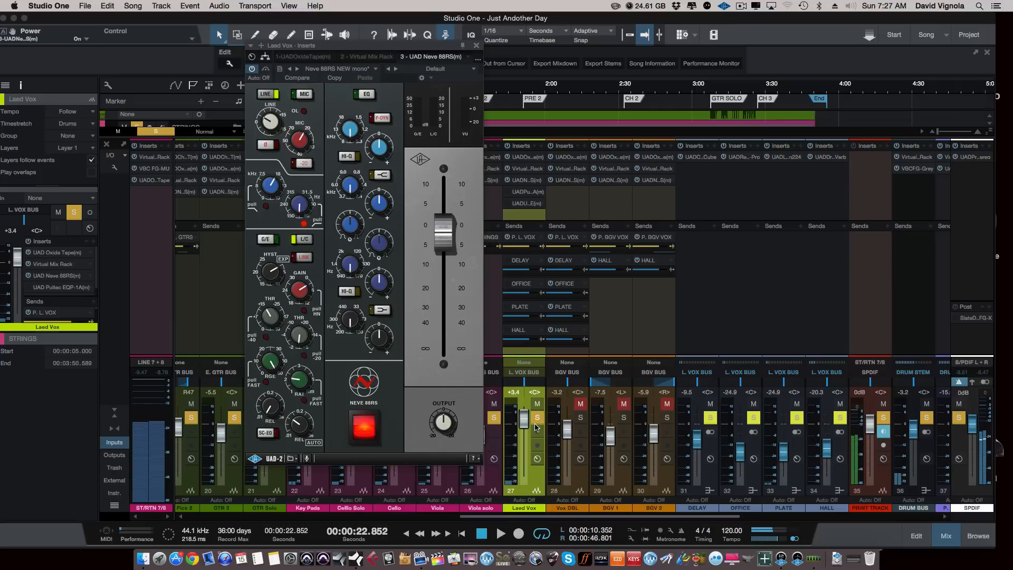
{"action": "left_click_drag", "start_coordinate": [523, 425], "coordinate": [523, 434]}
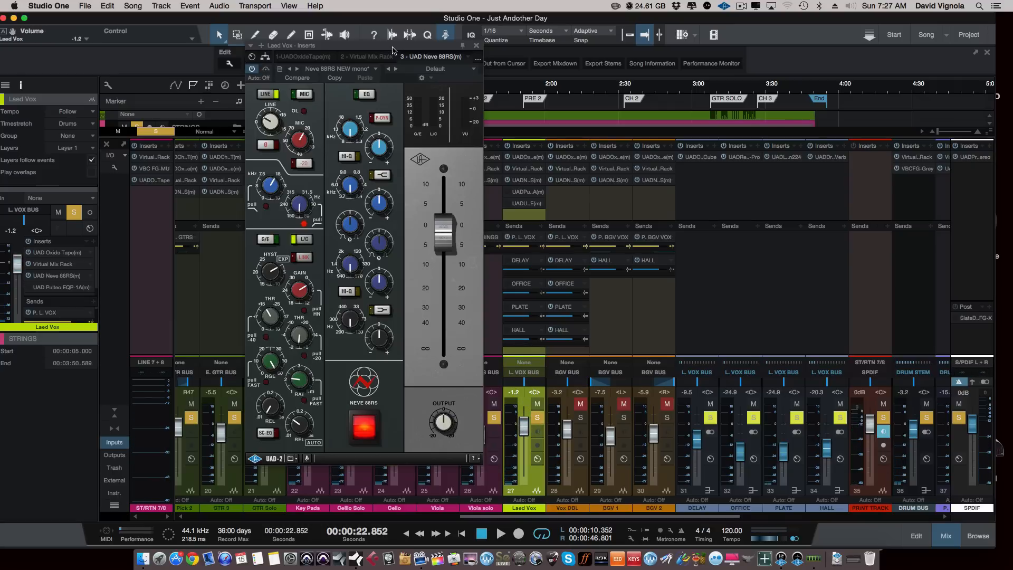
{"action": "left_click", "coordinate": [476, 45]}
Reactivate and open Lead Vox's Pultec EQP-1A and set its low-frequency attenuation to 4.68.
{"action": "left_click", "coordinate": [529, 192]}
{"action": "left_click", "coordinate": [507, 192]}
{"action": "double_click", "coordinate": [525, 193]}
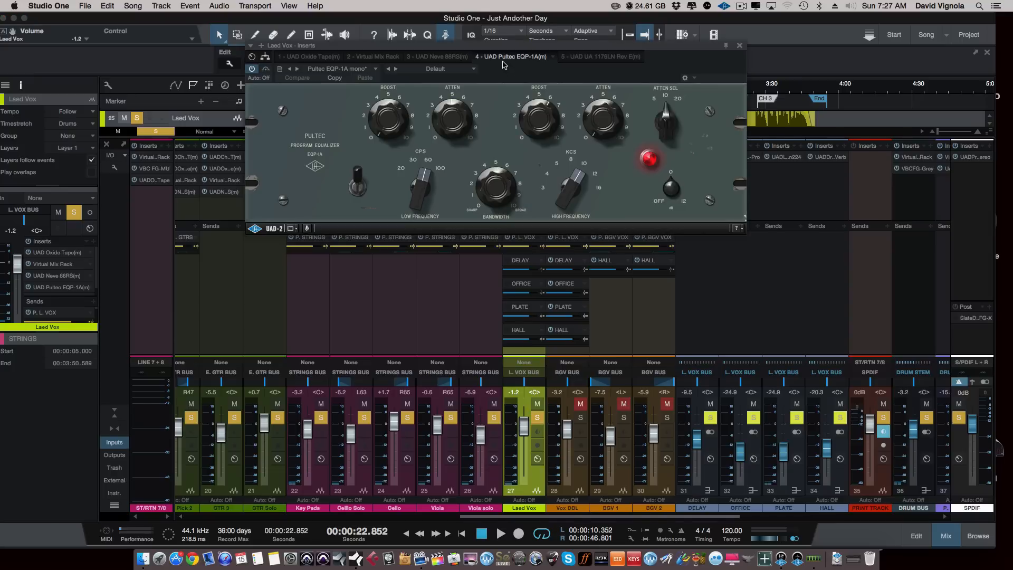
{"action": "left_click_drag", "start_coordinate": [504, 45], "coordinate": [504, 65]}
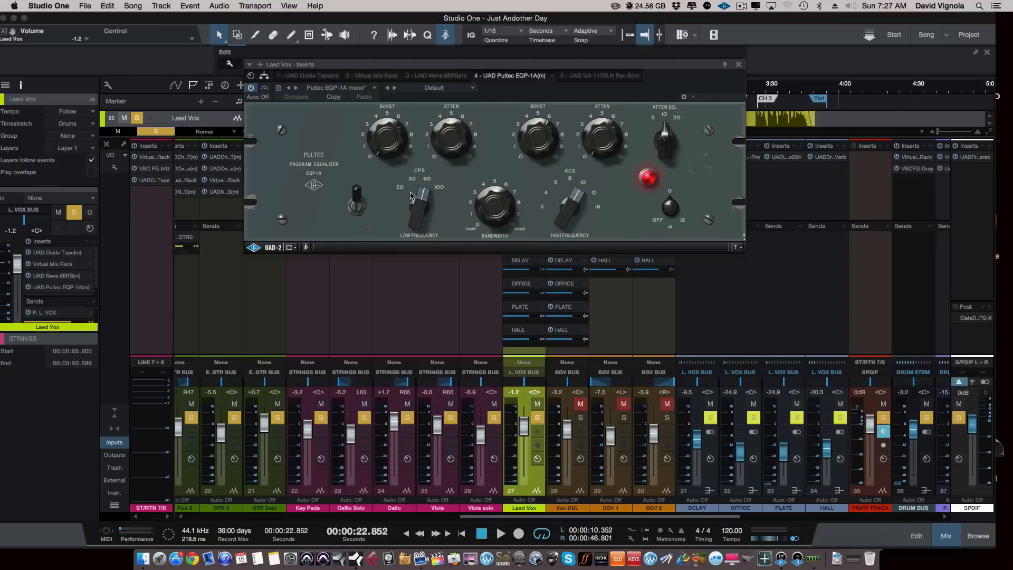
{"action": "left_click_drag", "start_coordinate": [445, 129], "coordinate": [447, 124]}
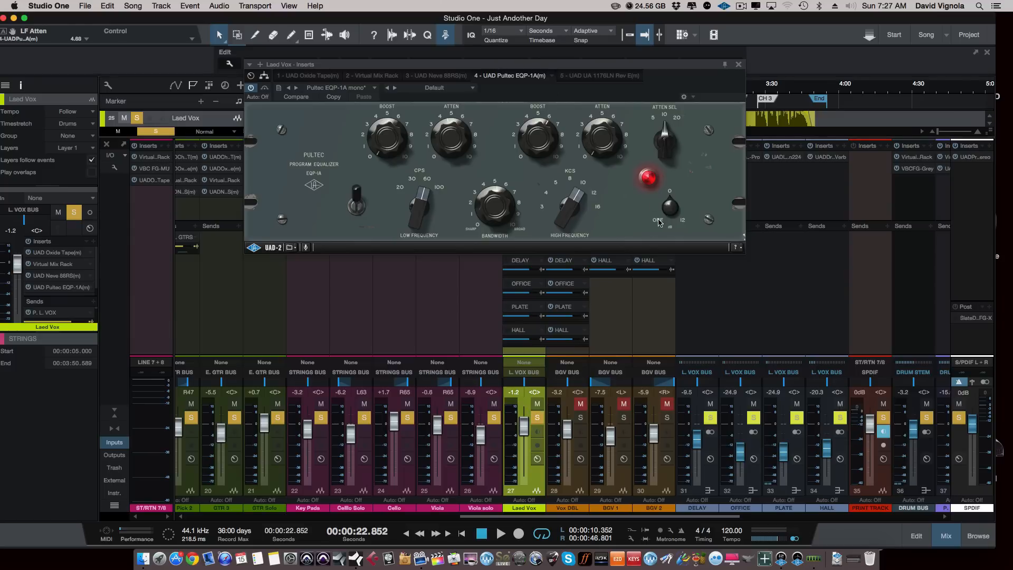
Compare the Pultec EQP-1A on and off with Lead Vox at +3.4 dB, leave its output at 0 dB, and lower the channel to -0.9 dB.
{"action": "key", "text": "space"}
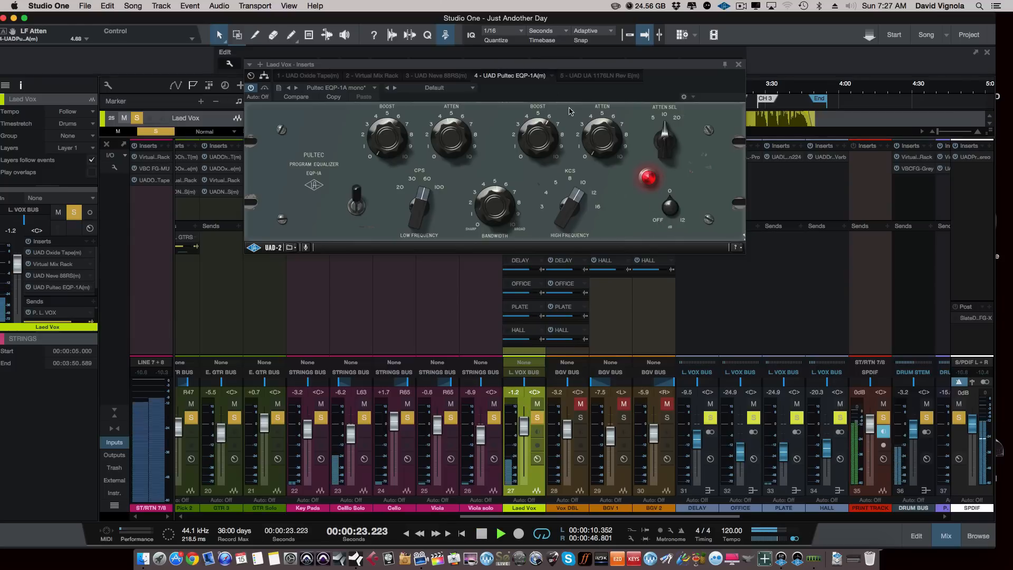
{"action": "left_click_drag", "start_coordinate": [531, 65], "coordinate": [537, 79]}
{"action": "left_click_drag", "start_coordinate": [524, 426], "coordinate": [524, 418]}
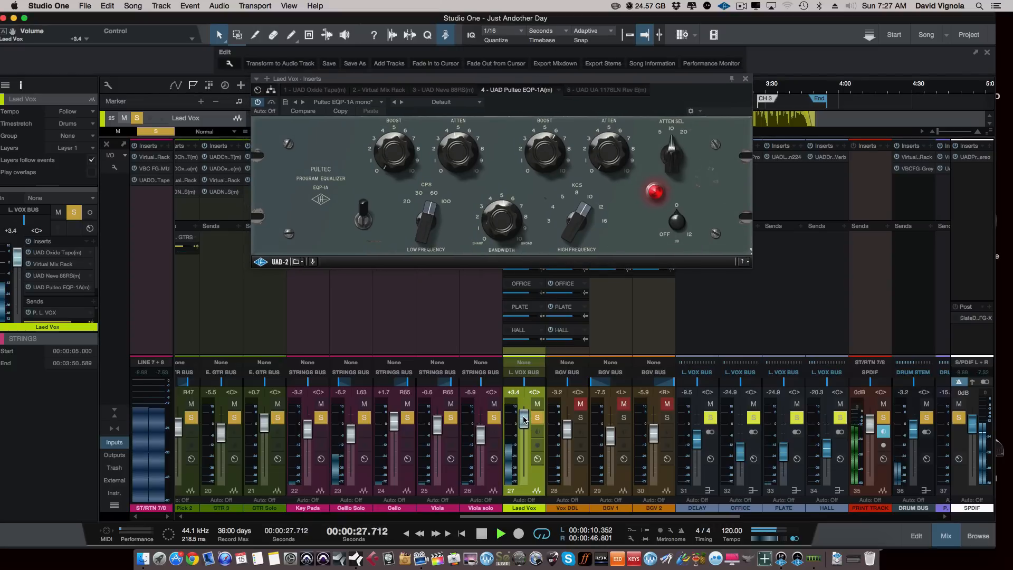
{"action": "left_click", "coordinate": [663, 235]}
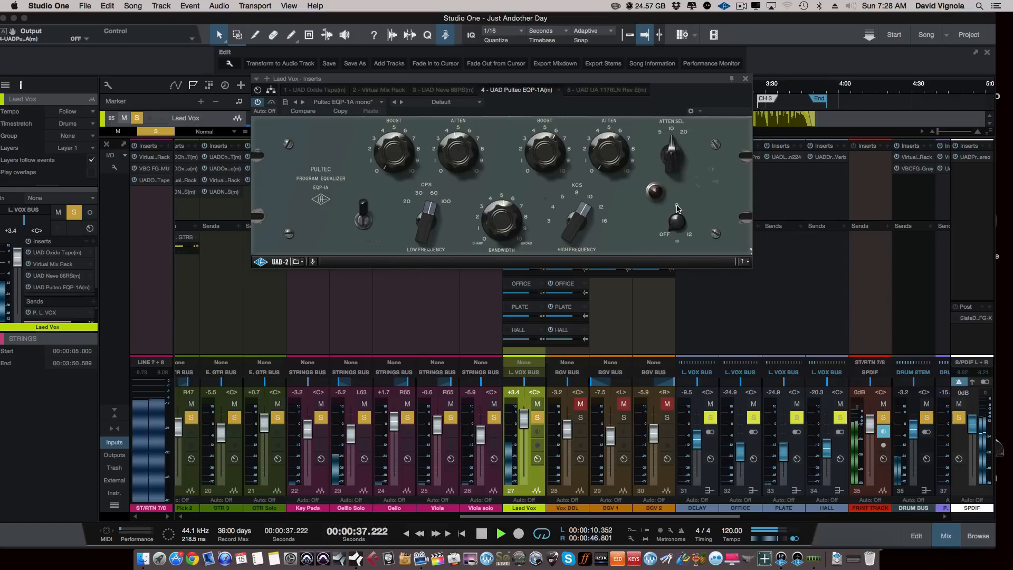
{"action": "left_click", "coordinate": [677, 208]}
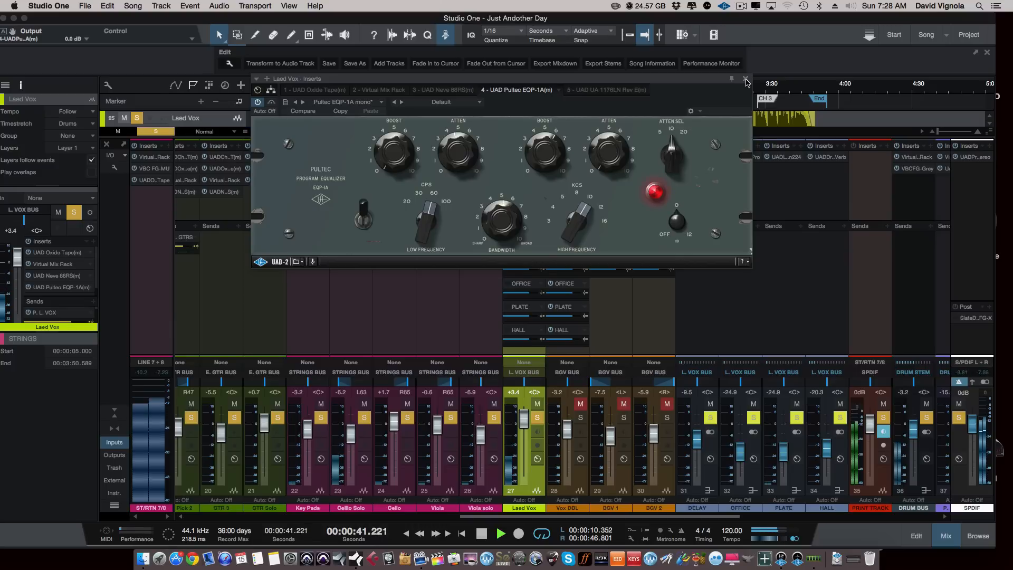
{"action": "key", "text": "space"}
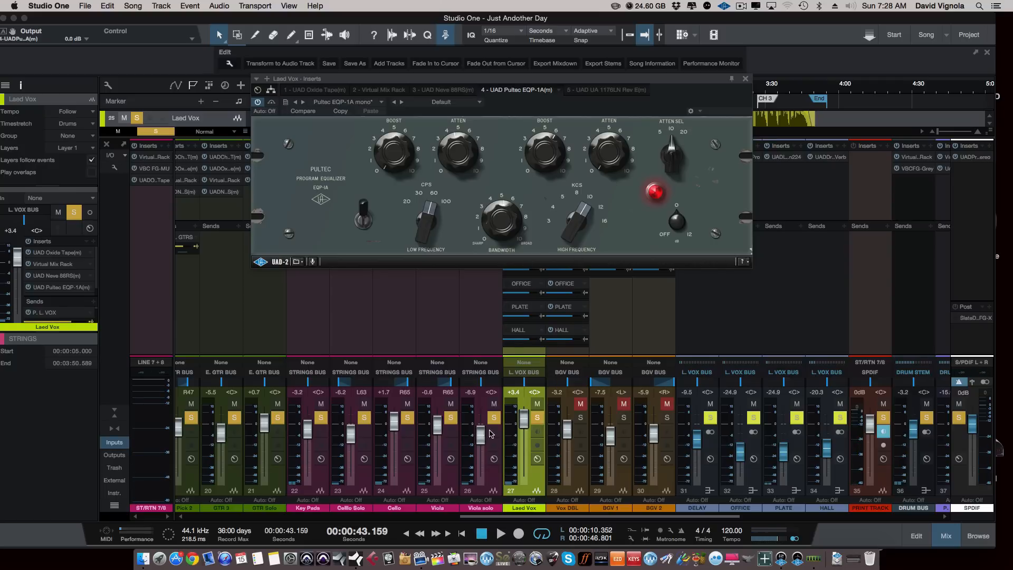
{"action": "left_click_drag", "start_coordinate": [523, 418], "coordinate": [523, 425]}
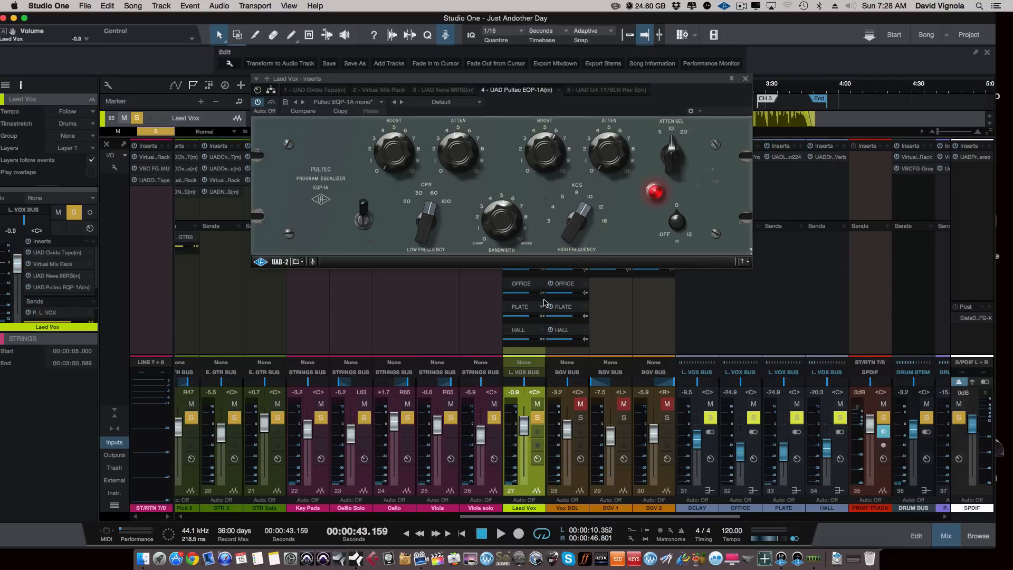
Open and reactivate Lead Vox's UA 1176LN limiter, start playback, and set the channel level to +1.4 dB.
{"action": "left_click", "coordinate": [603, 93]}
{"action": "left_click_drag", "start_coordinate": [550, 81], "coordinate": [573, 141]}
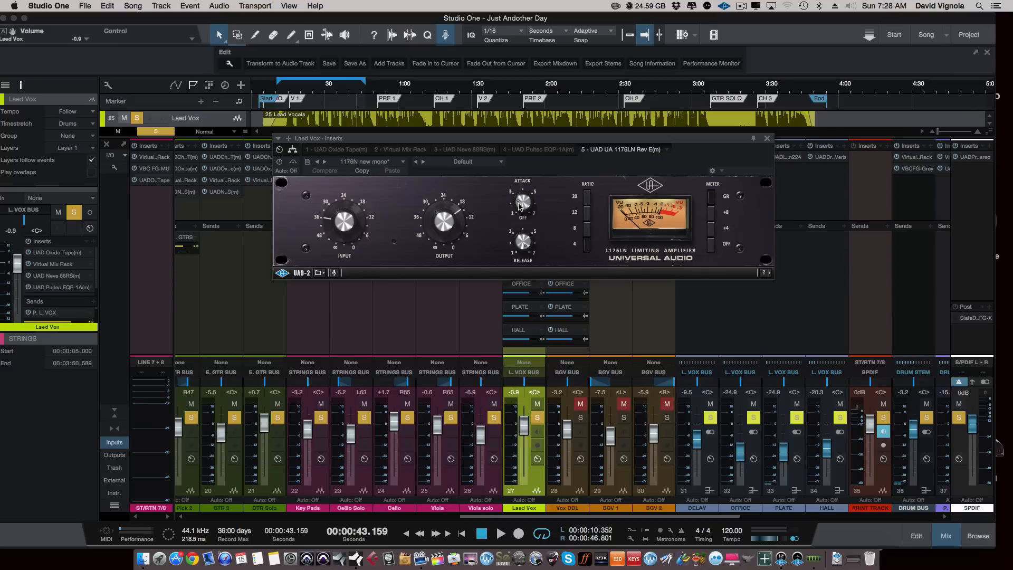
{"action": "left_click", "coordinate": [279, 161]}
{"action": "key", "text": "space"}
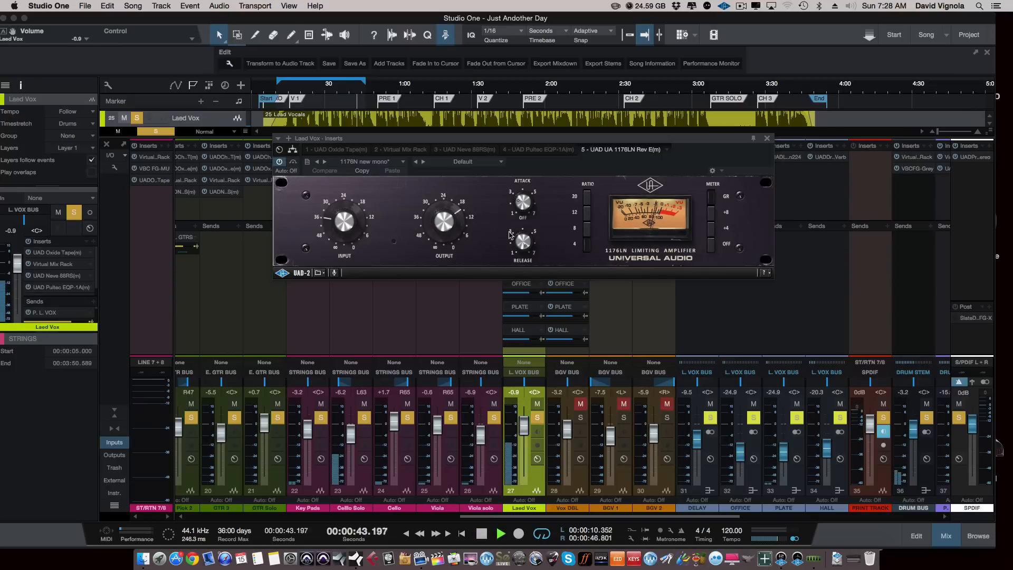
{"action": "left_click_drag", "start_coordinate": [522, 435], "coordinate": [523, 424]}
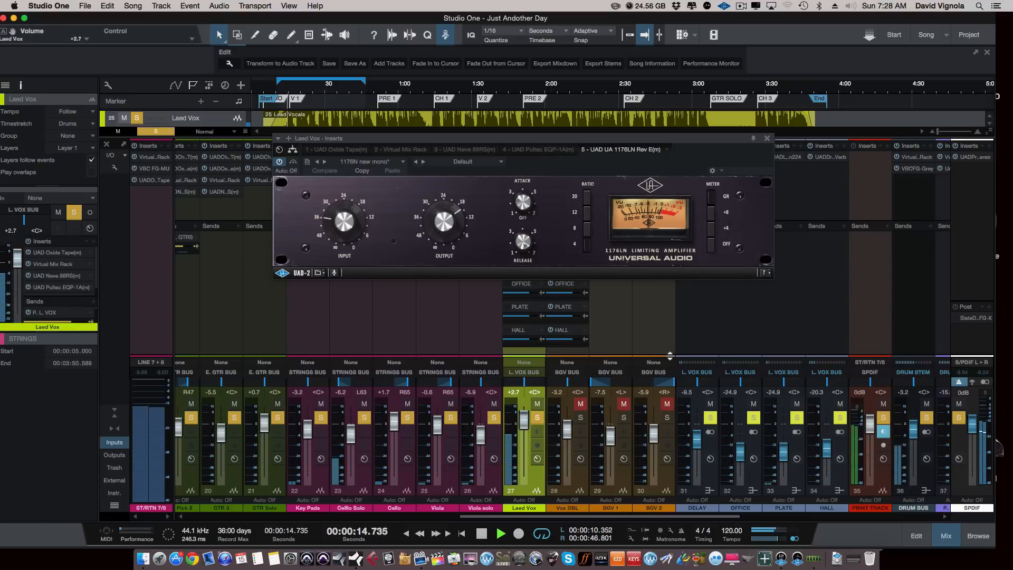
{"action": "left_click_drag", "start_coordinate": [523, 422], "coordinate": [522, 428]}
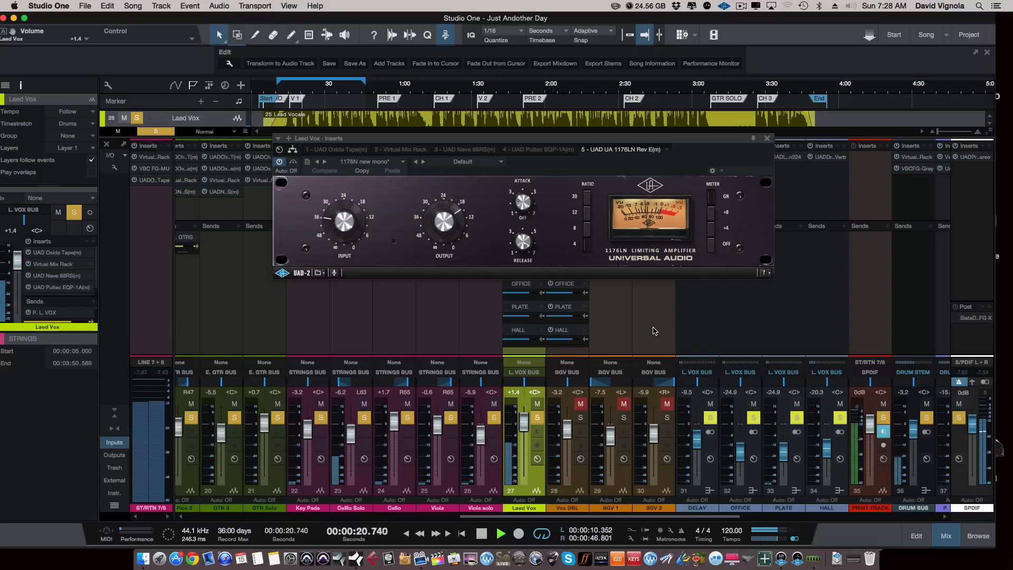
Compare Lead Vox with the 1176LN meter switch at OFF and GR, leave it at GR, and lower the stopped channel to -0.6 dB.
{"action": "left_click", "coordinate": [711, 246]}
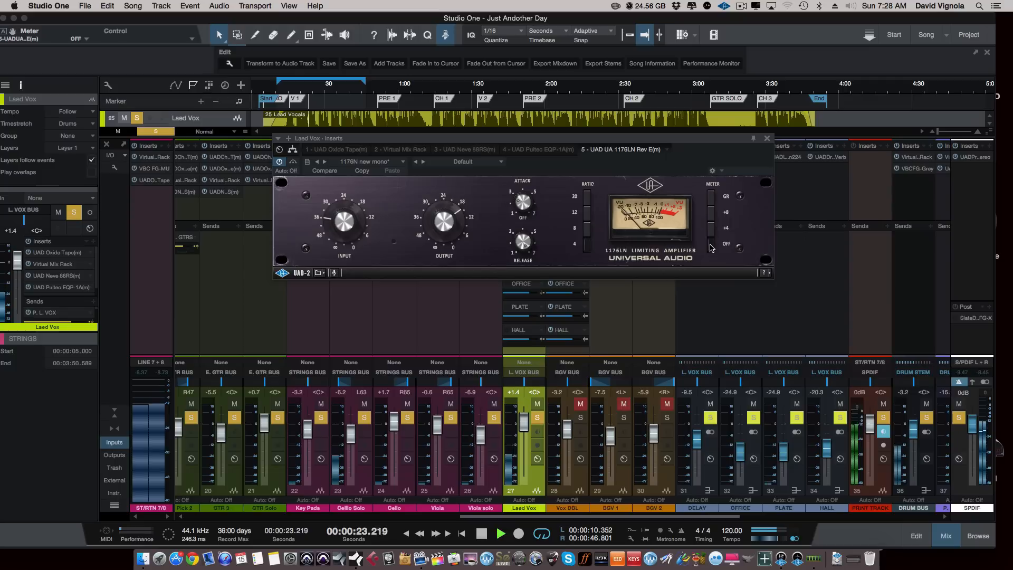
{"action": "left_click", "coordinate": [711, 201]}
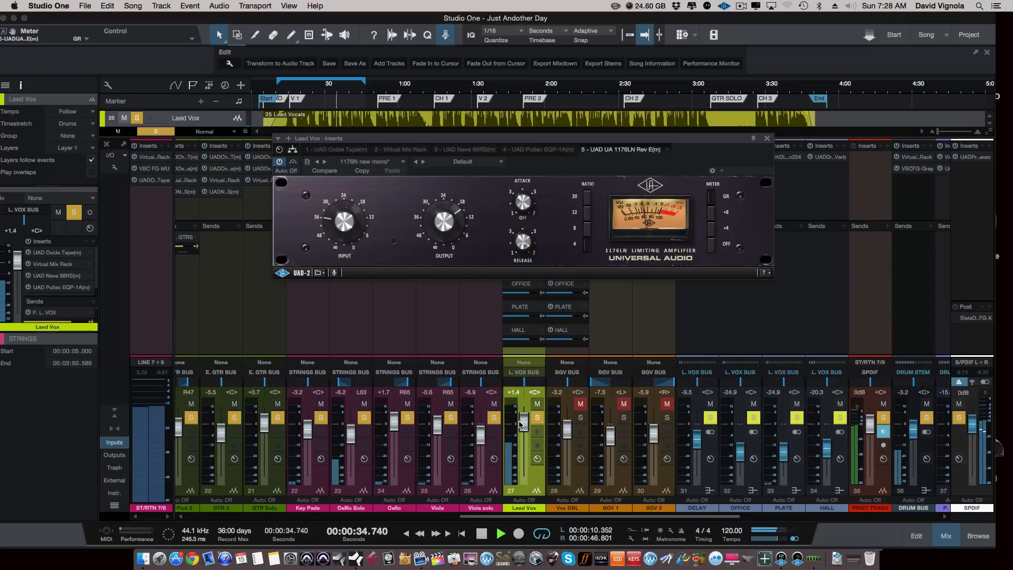
{"action": "key", "text": "space"}
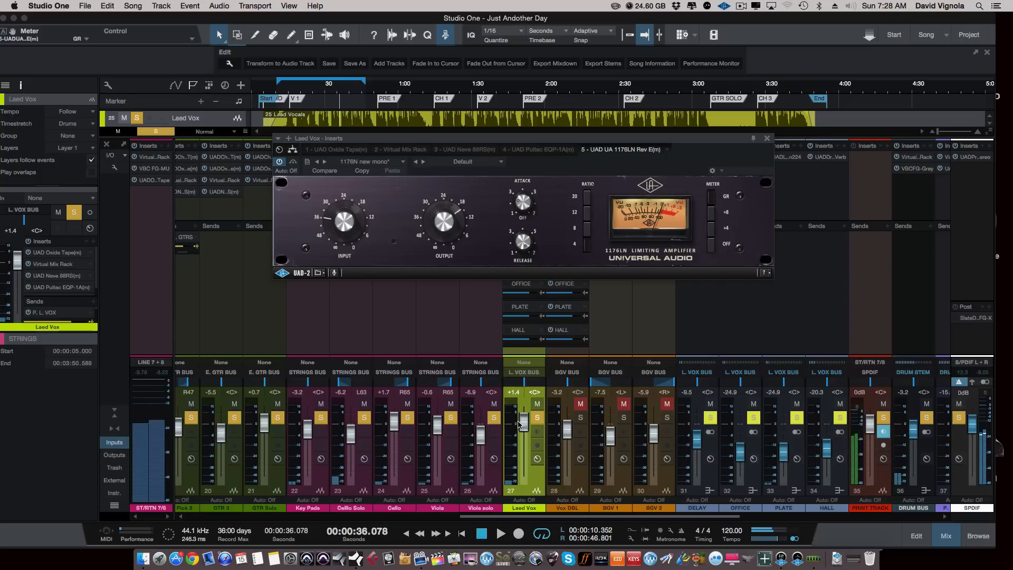
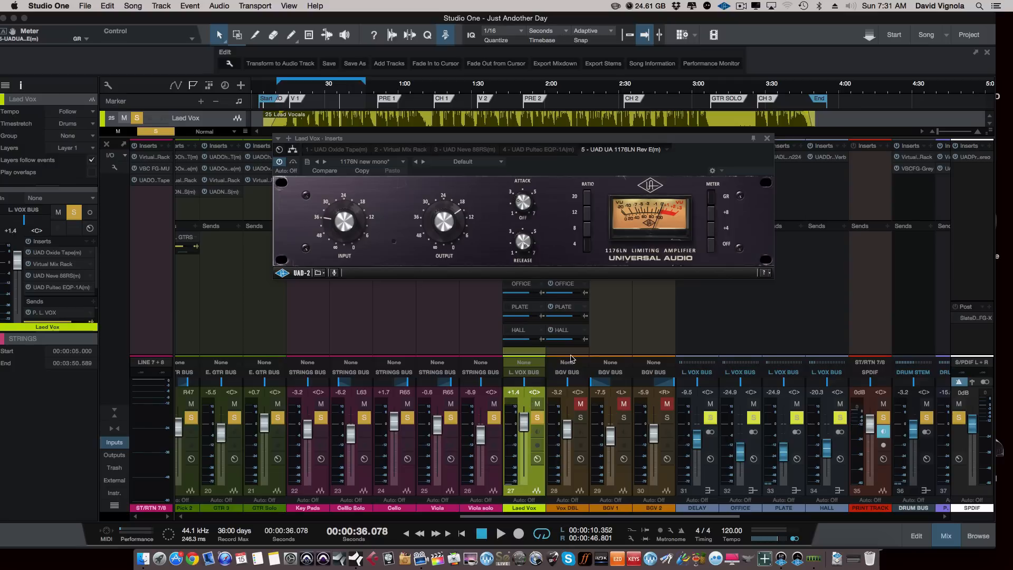
{"action": "left_click", "coordinate": [766, 139]}
{"action": "left_click_drag", "start_coordinate": [528, 422], "coordinate": [528, 426]}
Unmute and solo the Vox DBL channel and inspect its Neve 88RS insert.
{"action": "left_click", "coordinate": [573, 484]}
{"action": "left_click", "coordinate": [580, 404]}
{"action": "left_click", "coordinate": [580, 417]}
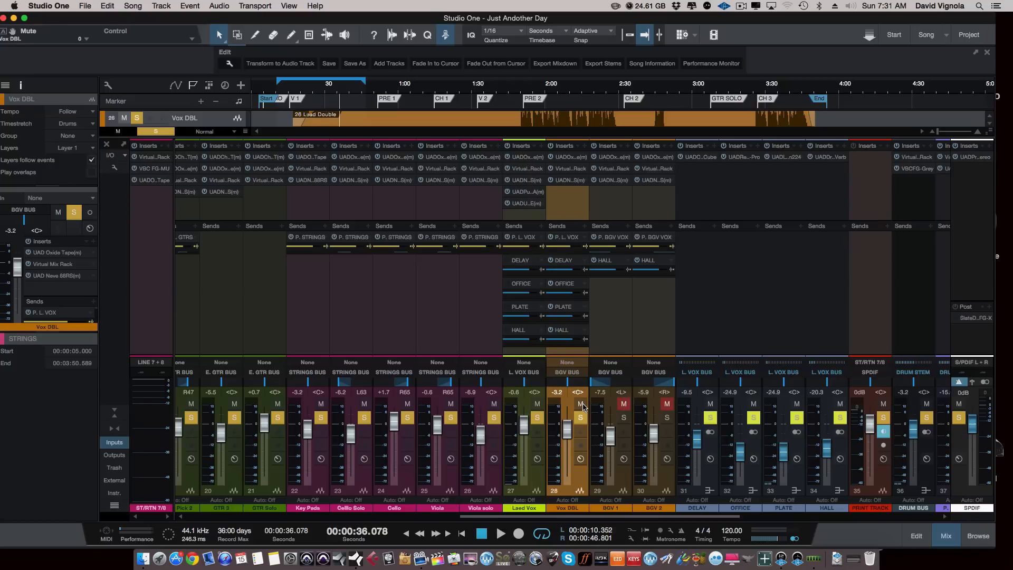
{"action": "left_click", "coordinate": [567, 182]}
{"action": "left_click_drag", "start_coordinate": [419, 165], "coordinate": [434, 81]}
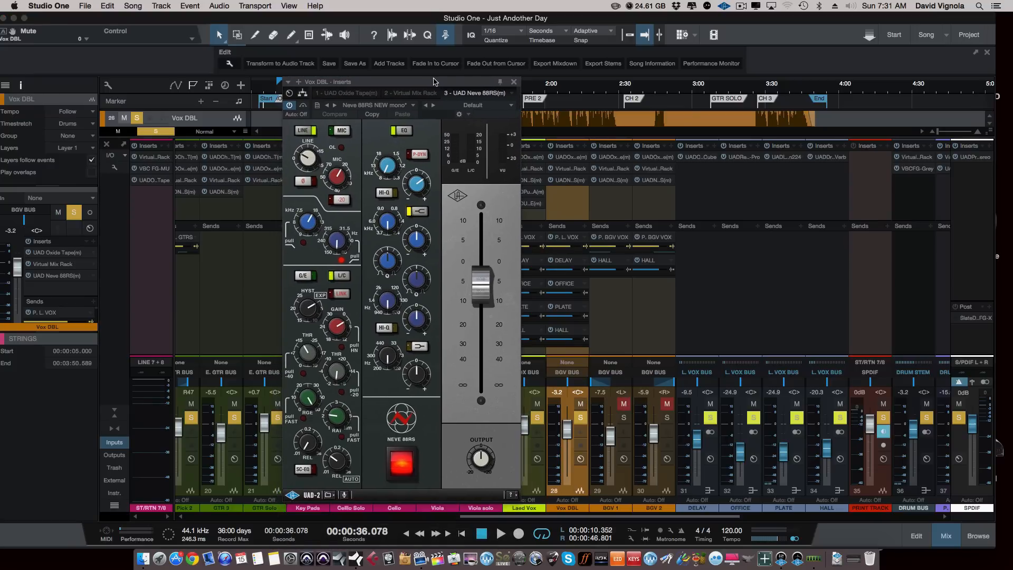
{"action": "left_click", "coordinate": [514, 83]}
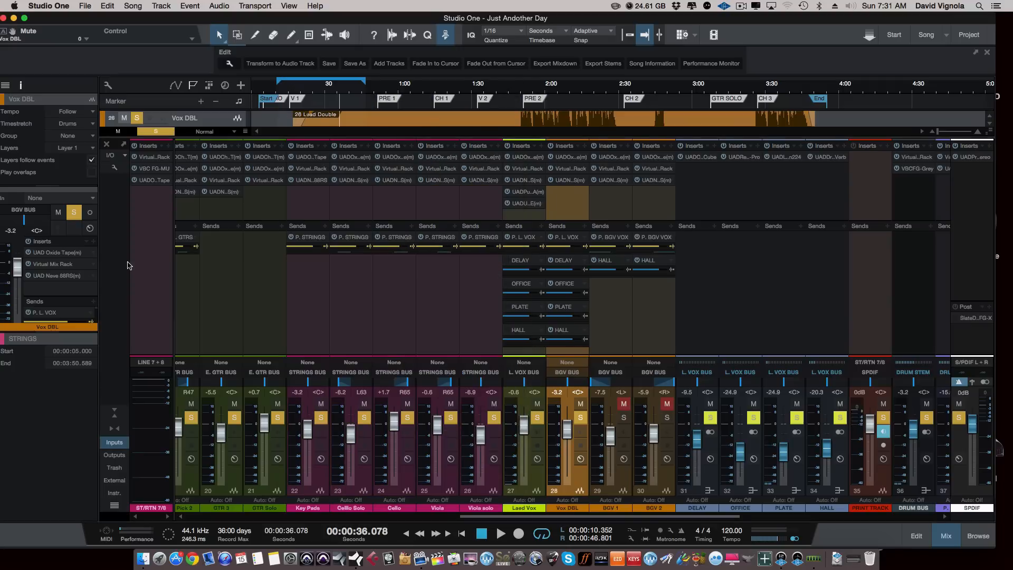
Set the arrangement's loop range over PRE 2 from 1:50.855 to 2:25.794, play from its start, and raise Vox DBL to +0.4 dB.
{"action": "left_click", "coordinate": [115, 415]}
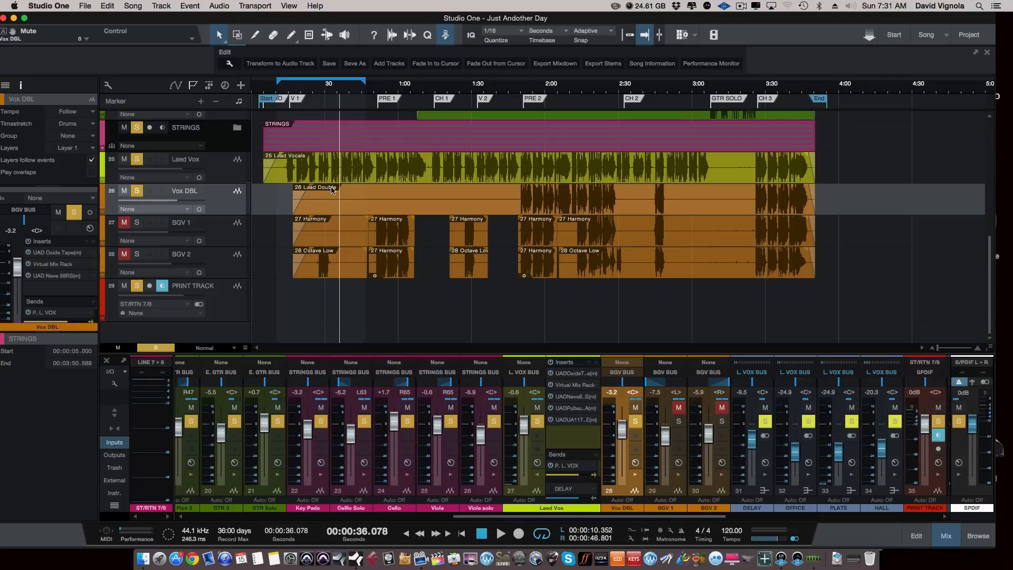
{"action": "left_click_drag", "start_coordinate": [522, 80], "coordinate": [607, 80]}
{"action": "left_click", "coordinate": [522, 95]}
{"action": "key", "text": "space"}
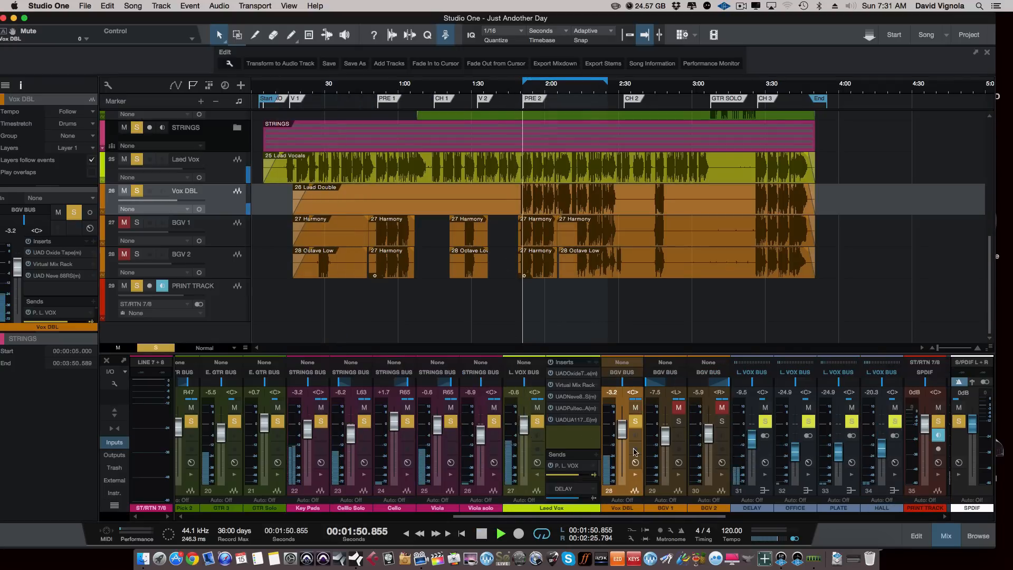
{"action": "left_click_drag", "start_coordinate": [623, 432], "coordinate": [621, 427]}
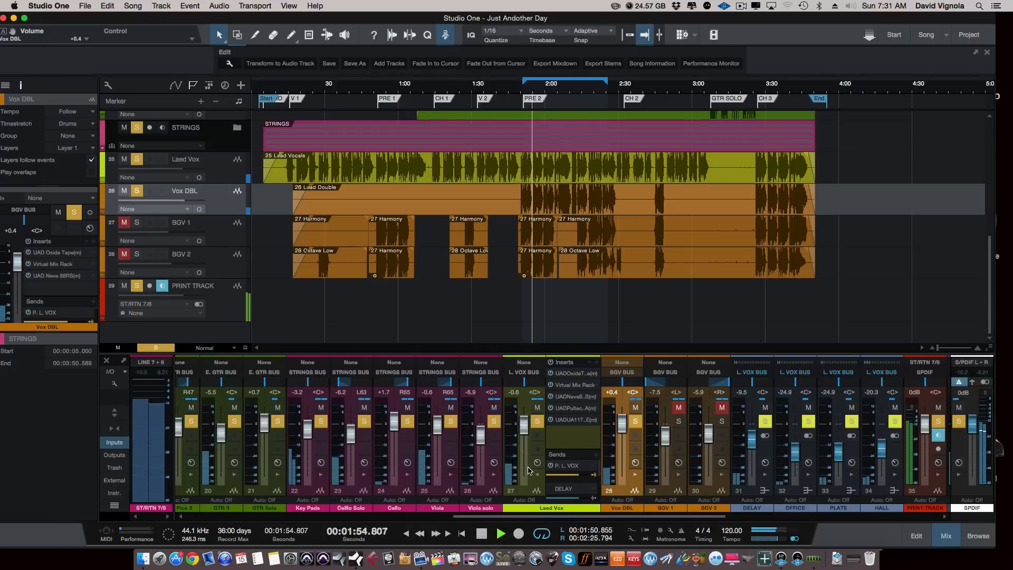
Examine the UAD Neve 88RS insert settings on the Vox DBL channel, both during playback and with playback stopped.
{"action": "left_click", "coordinate": [537, 474]}
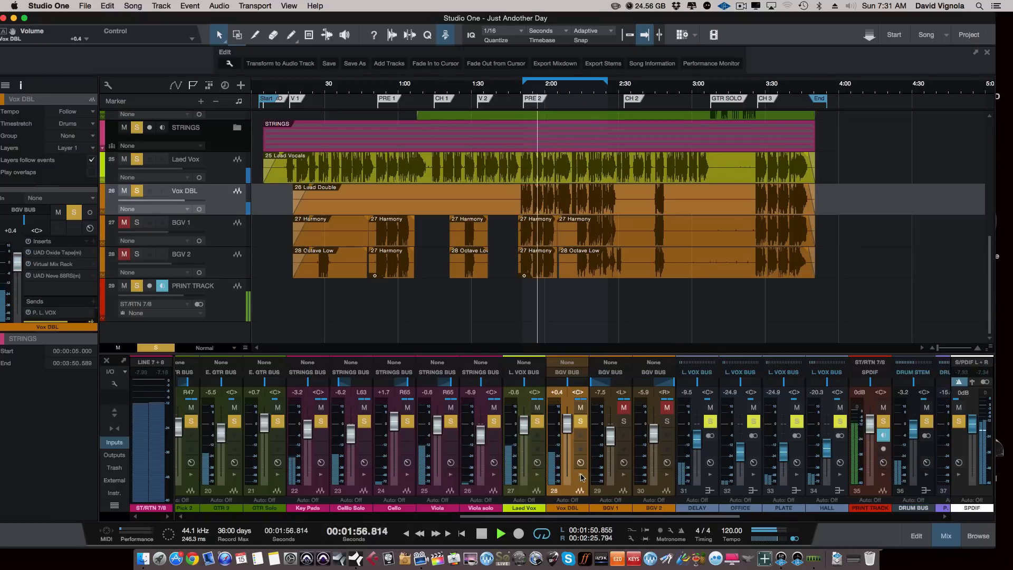
{"action": "left_click", "coordinate": [580, 474]}
{"action": "left_click", "coordinate": [613, 397]}
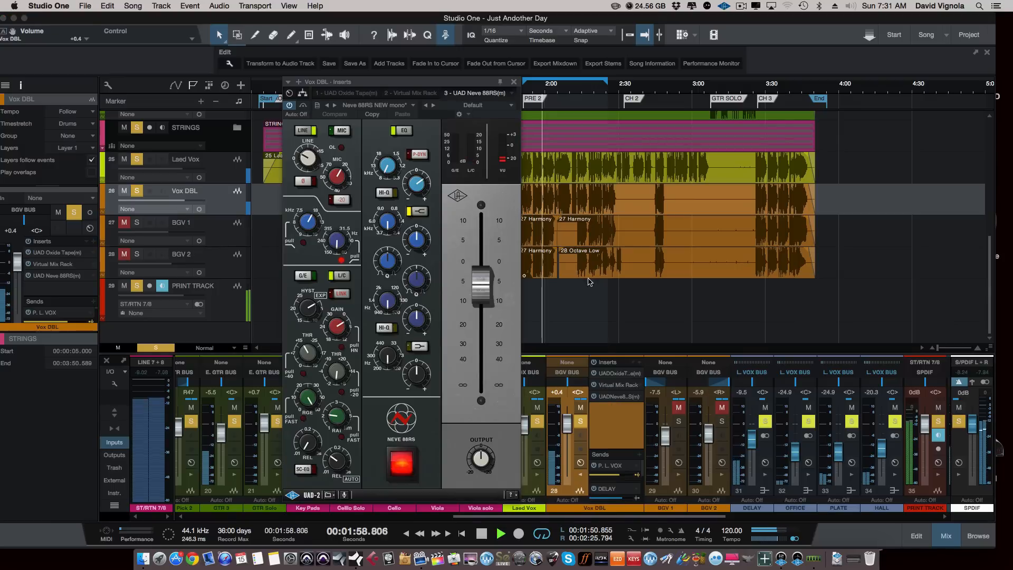
{"action": "left_click_drag", "start_coordinate": [468, 86], "coordinate": [479, 69]}
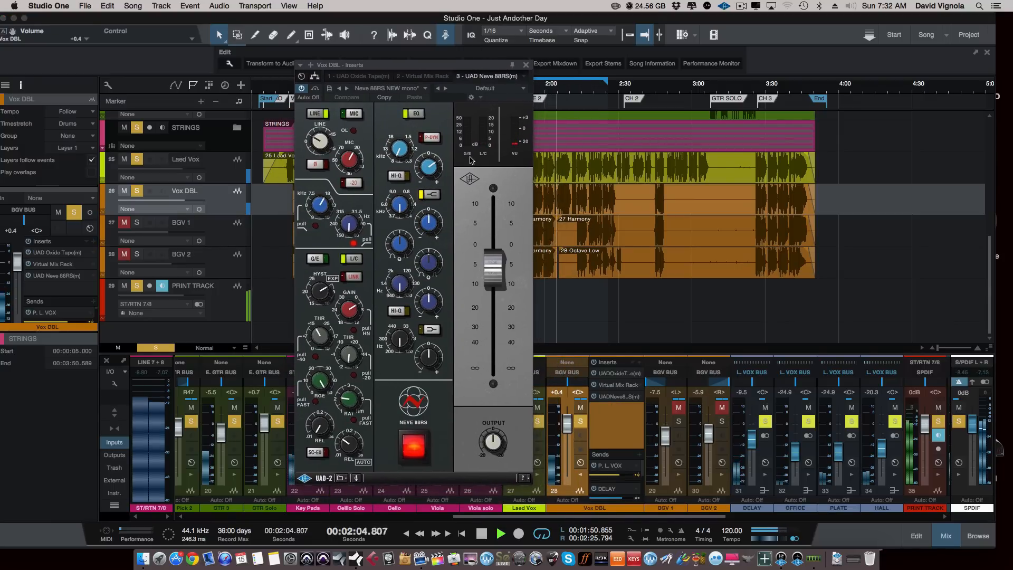
{"action": "mouse_move", "coordinate": [464, 66]}
{"action": "left_mouse_down"}
{"action": "mouse_move", "coordinate": [435, 65]}
{"action": "mouse_move", "coordinate": [462, 66]}
{"action": "left_mouse_up"}
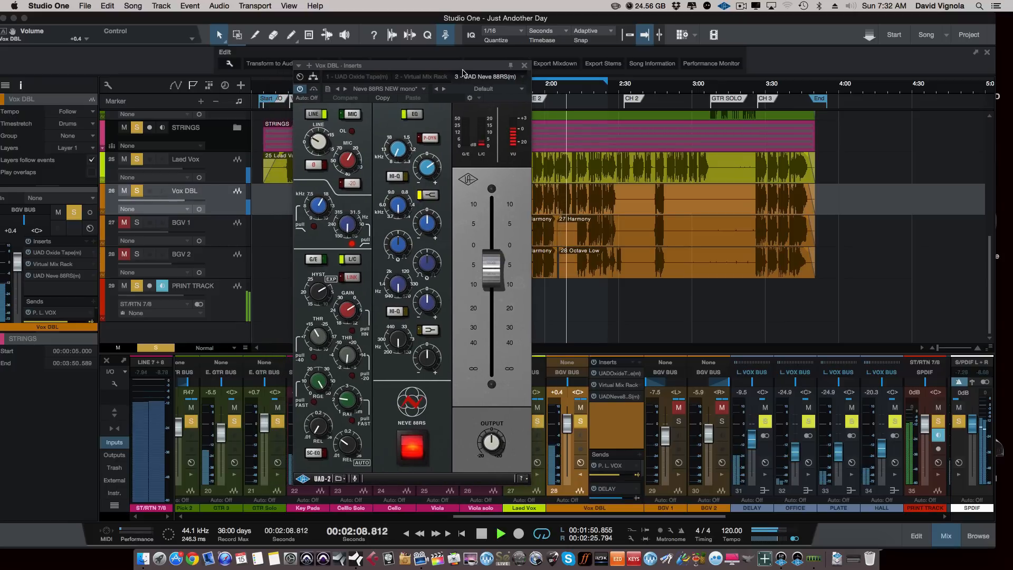
{"action": "key", "text": "space"}
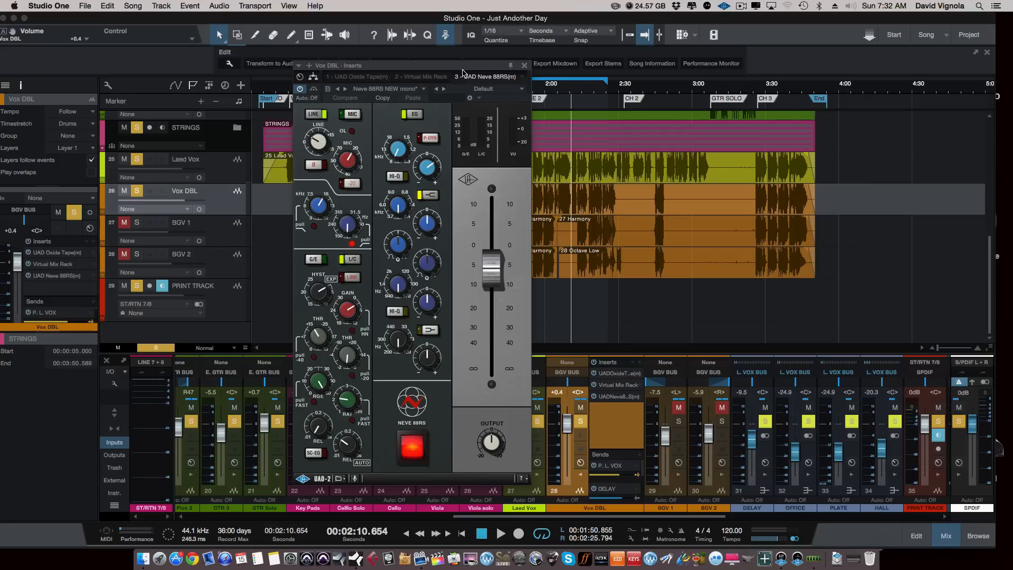
{"action": "left_click_drag", "start_coordinate": [462, 72], "coordinate": [379, 68]}
{"action": "left_click", "coordinate": [441, 63]}
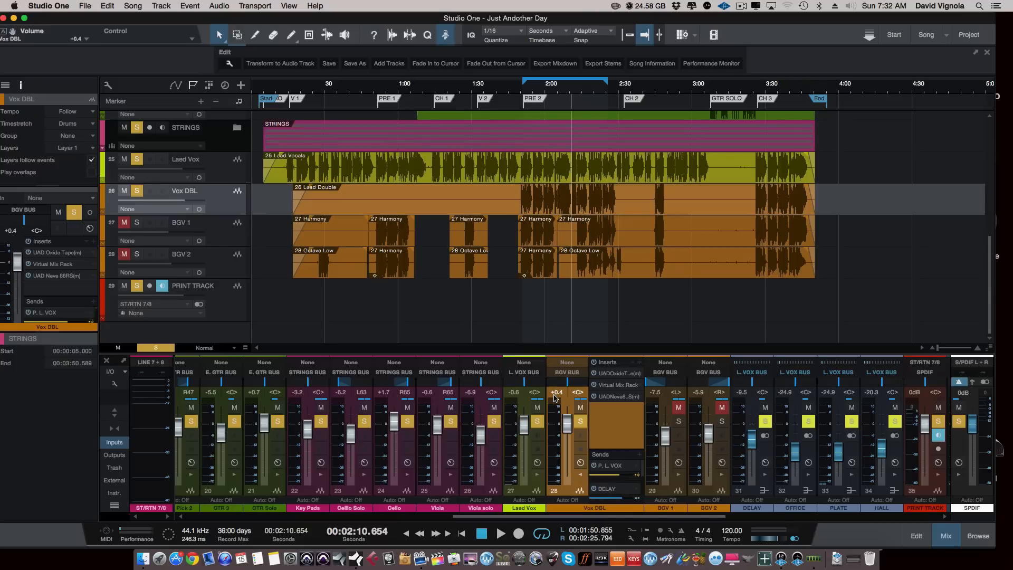
{"action": "left_click", "coordinate": [618, 396]}
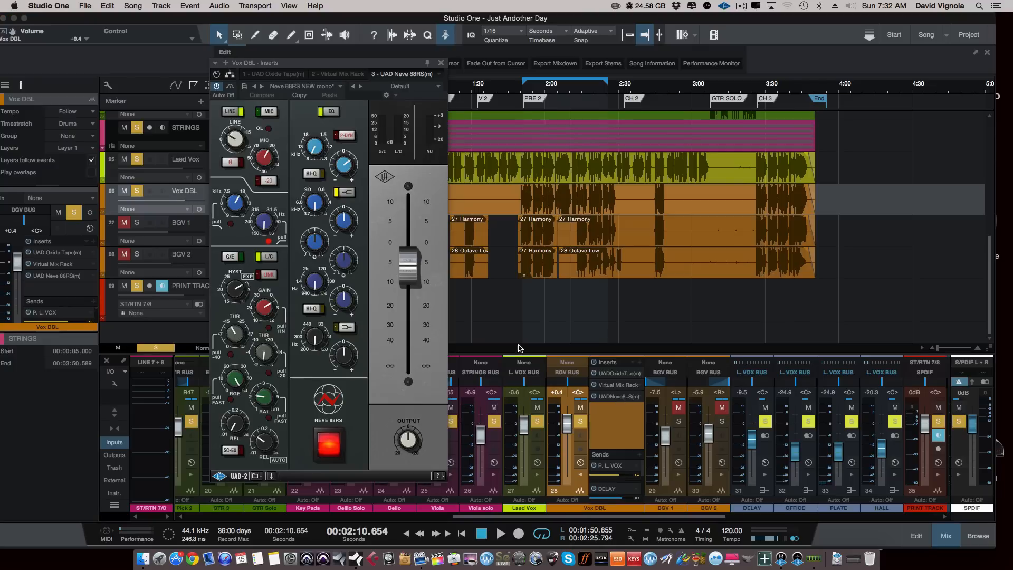
{"action": "left_click_drag", "start_coordinate": [402, 66], "coordinate": [480, 72]}
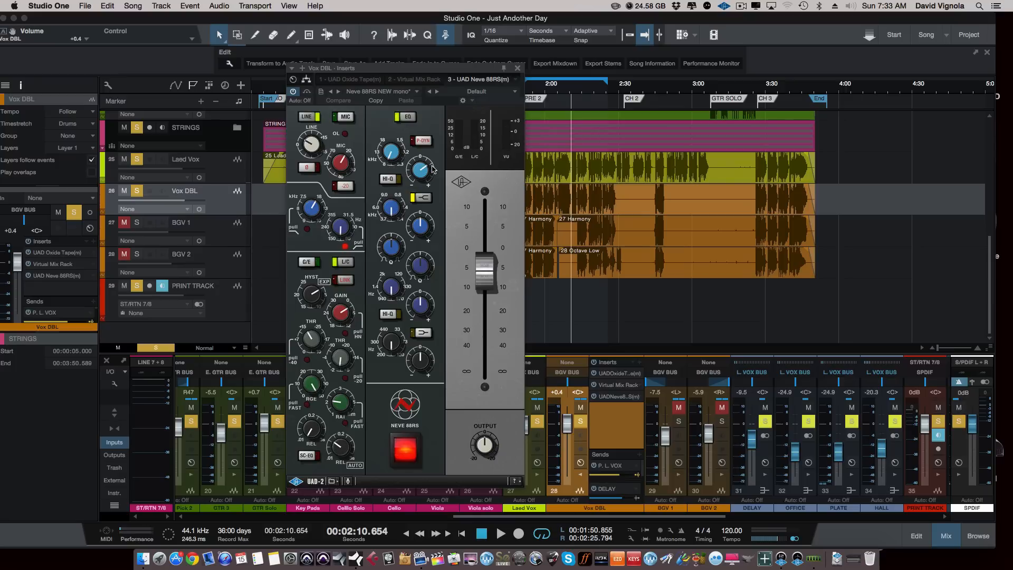
Close the plug-in window and lower the Vox DBL fader to -1.9 dB while the song plays.
{"action": "key", "text": "space"}
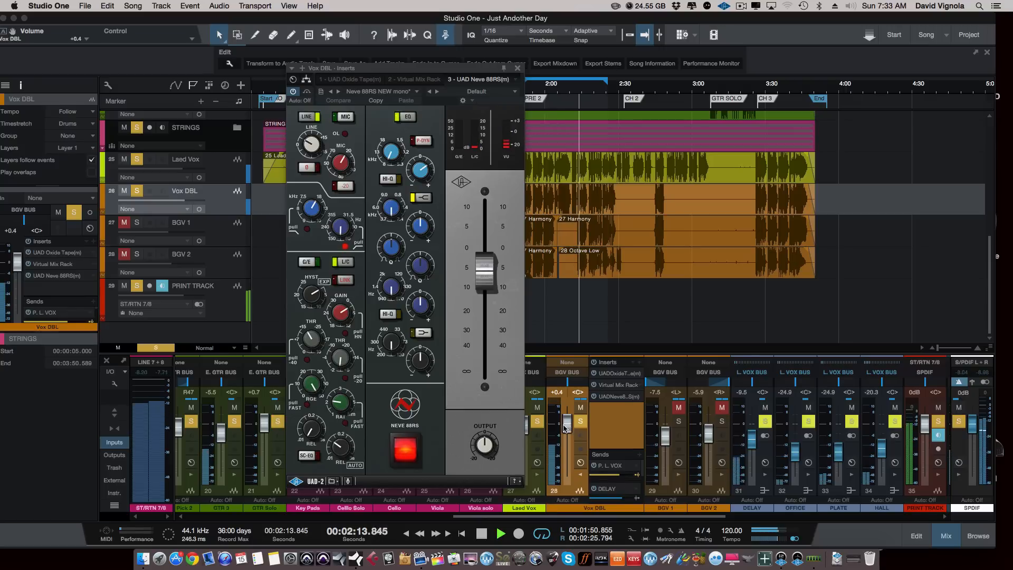
{"action": "left_click", "coordinate": [517, 69]}
{"action": "mouse_move", "coordinate": [567, 424]}
{"action": "left_mouse_down"}
{"action": "mouse_move", "coordinate": [565, 454]}
{"action": "mouse_move", "coordinate": [563, 416]}
{"action": "mouse_move", "coordinate": [560, 433]}
{"action": "left_mouse_up"}
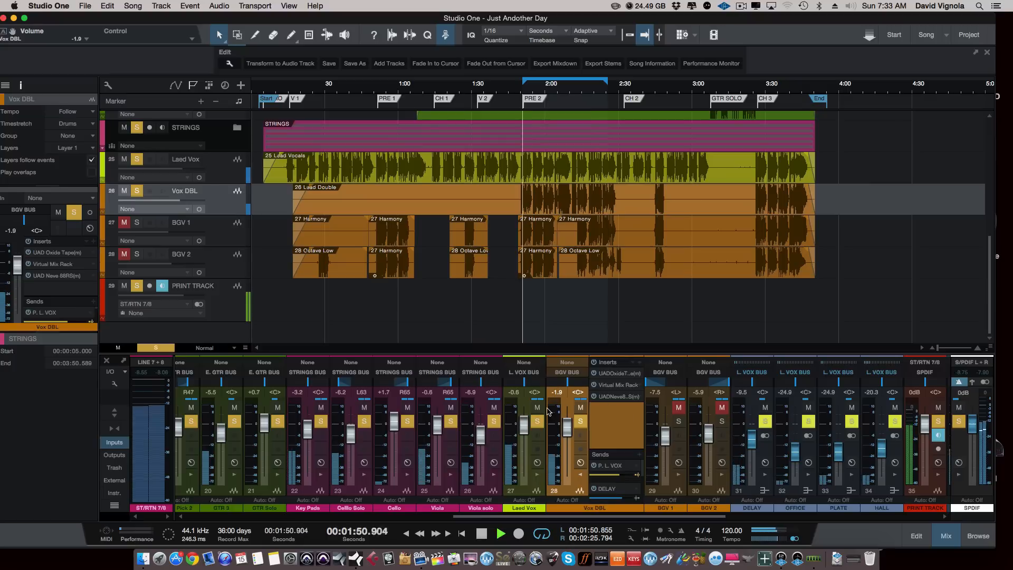
{"action": "key", "text": "space"}
Show the full inserts and sends in the mixer and turn on Lead Vox's DELAY, OFFICE, PLATE and HALL sends.
{"action": "left_click", "coordinate": [109, 413]}
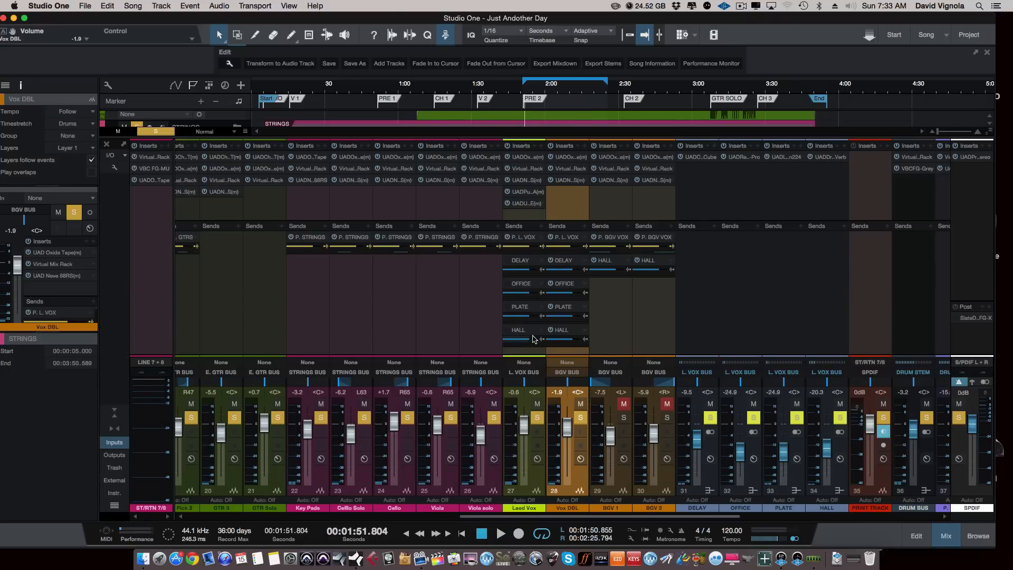
{"action": "left_click", "coordinate": [508, 260]}
{"action": "left_click", "coordinate": [507, 283]}
{"action": "left_click", "coordinate": [507, 307]}
Bring the four vocal effect channels into view and examine the UAD Cooper Time Cube on the DELAY channel.
{"action": "left_click_drag", "start_coordinate": [567, 519], "coordinate": [591, 518]}
{"action": "left_click", "coordinate": [638, 480]}
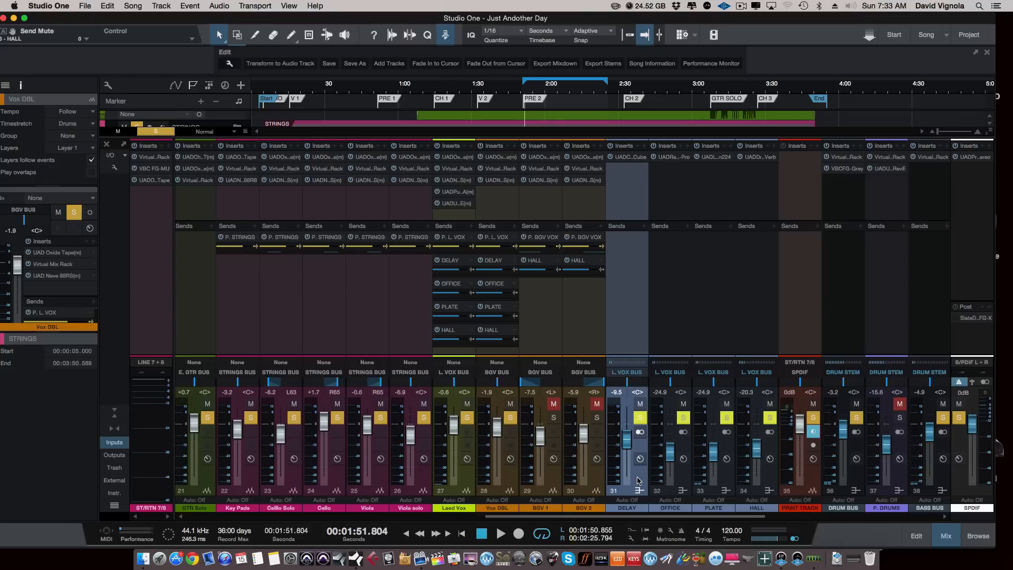
{"action": "left_click", "coordinate": [769, 486], "text": "shift"}
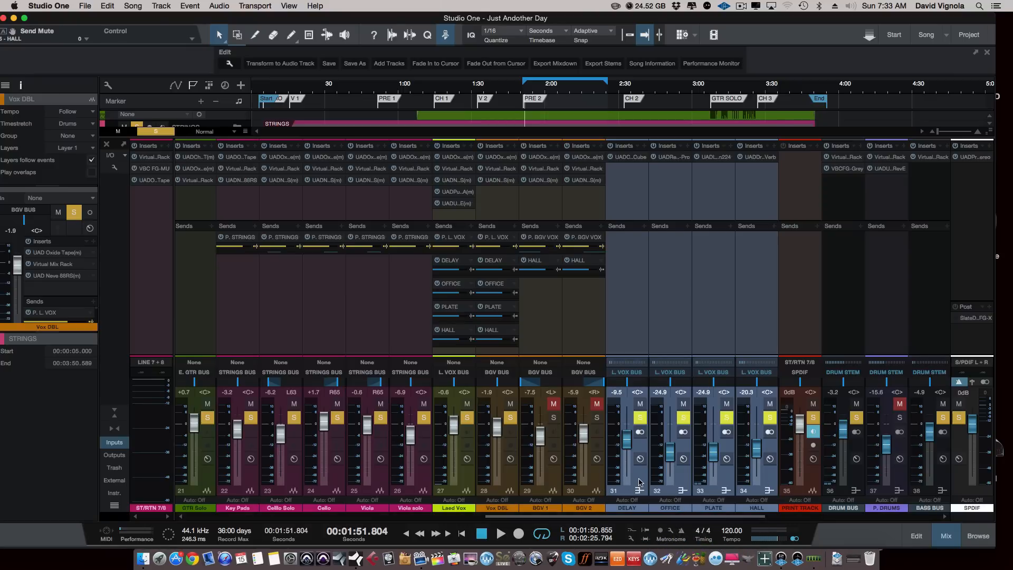
{"action": "left_click", "coordinate": [639, 481]}
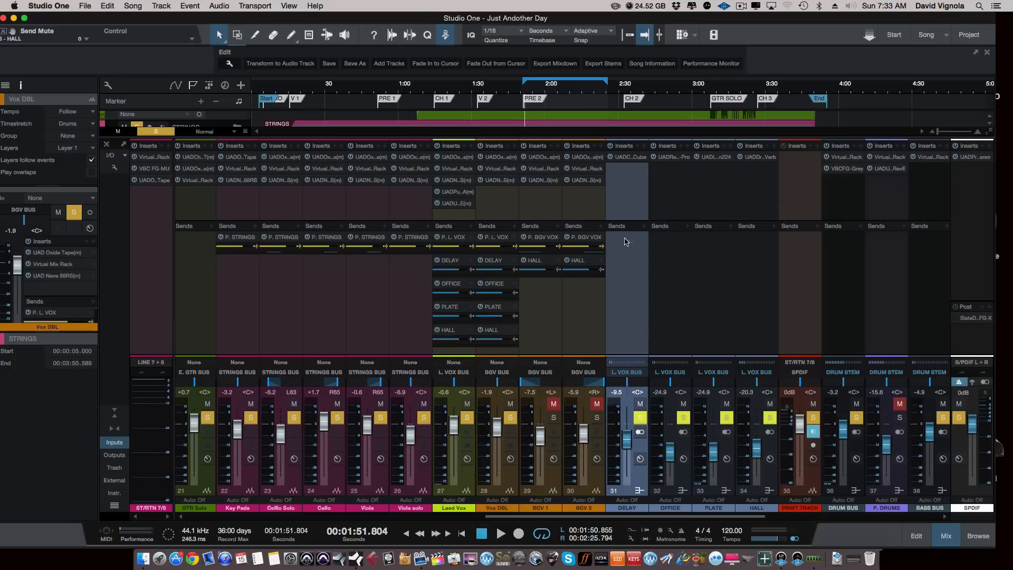
{"action": "left_click", "coordinate": [623, 159]}
{"action": "left_click_drag", "start_coordinate": [554, 74], "coordinate": [551, 77]}
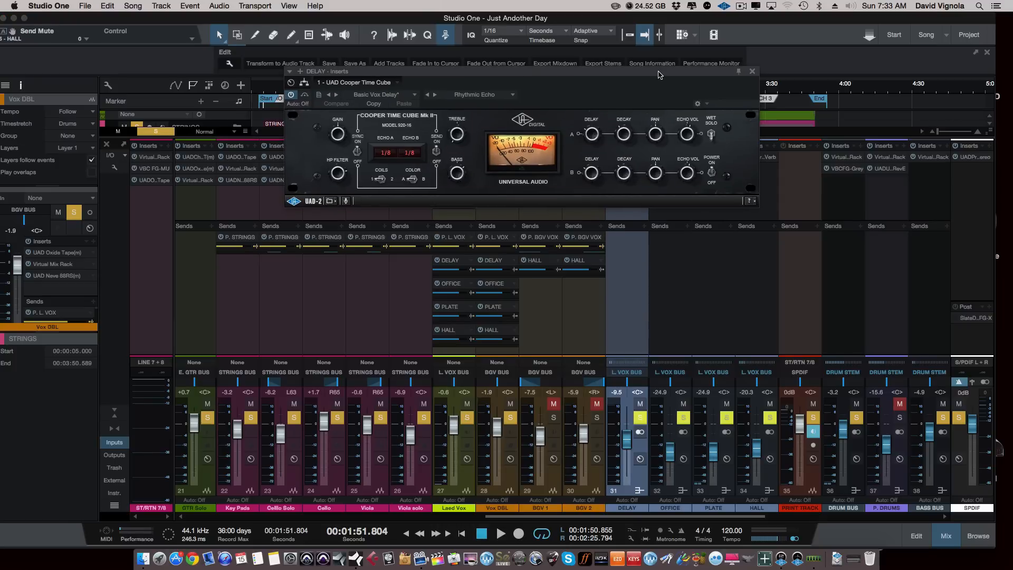
{"action": "left_click", "coordinate": [752, 72]}
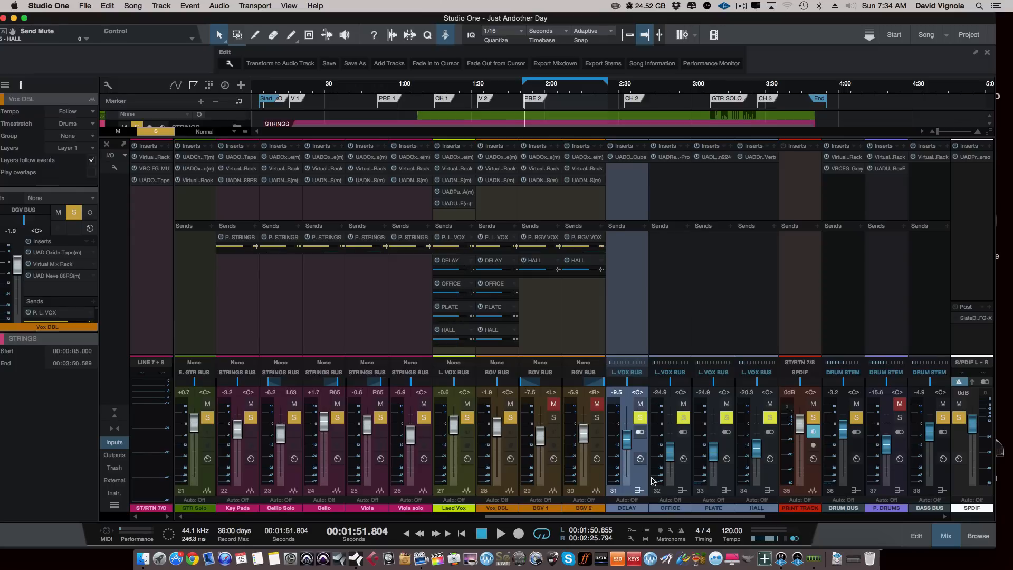
Examine the UAD RealVerb-Pro on the OFFICE channel and the UAD Lexicon 224 on the PLATE channel.
{"action": "left_click", "coordinate": [678, 481]}
{"action": "left_click", "coordinate": [669, 157]}
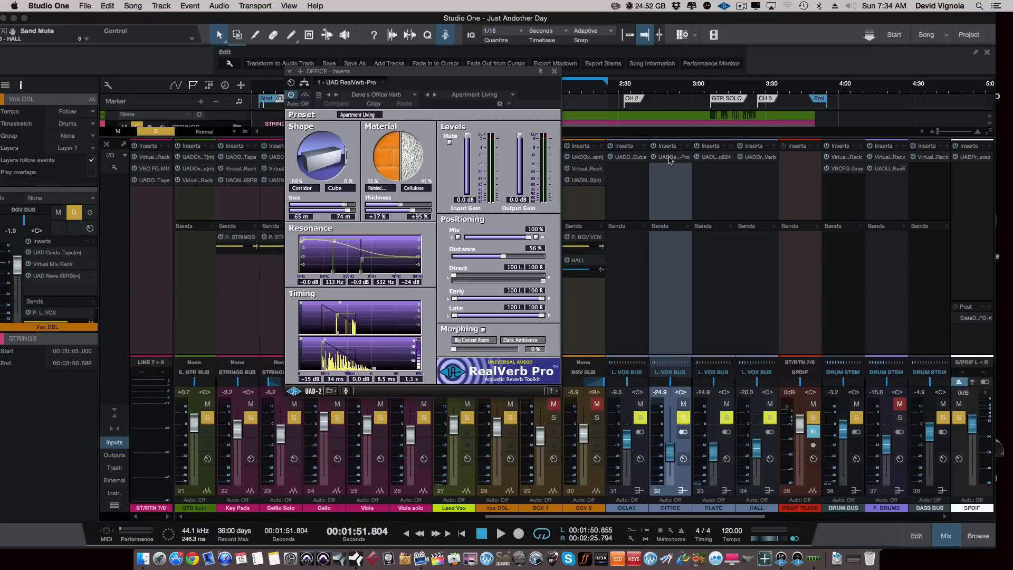
{"action": "left_click", "coordinate": [554, 72]}
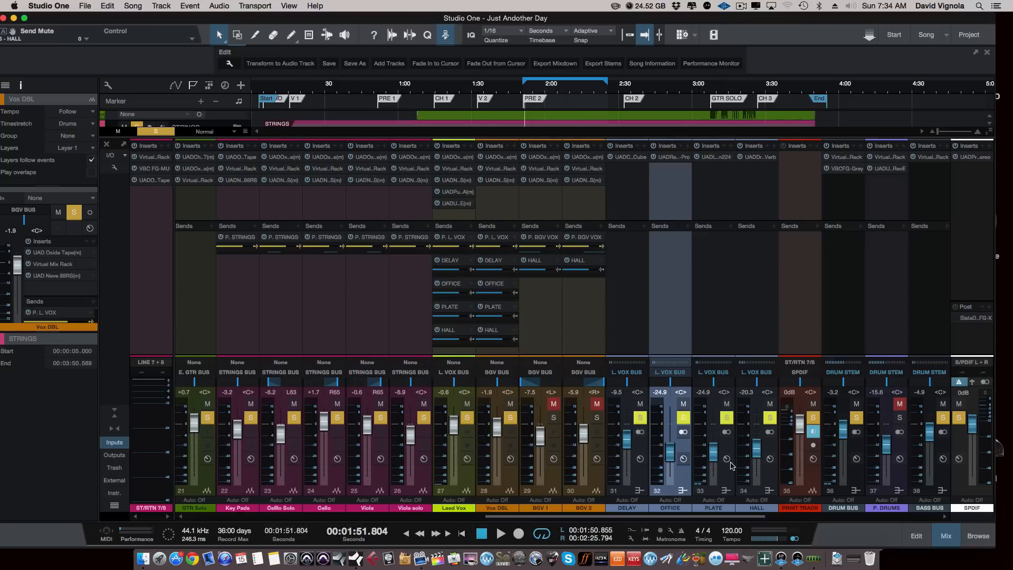
{"action": "left_click", "coordinate": [728, 477]}
{"action": "left_click", "coordinate": [709, 159]}
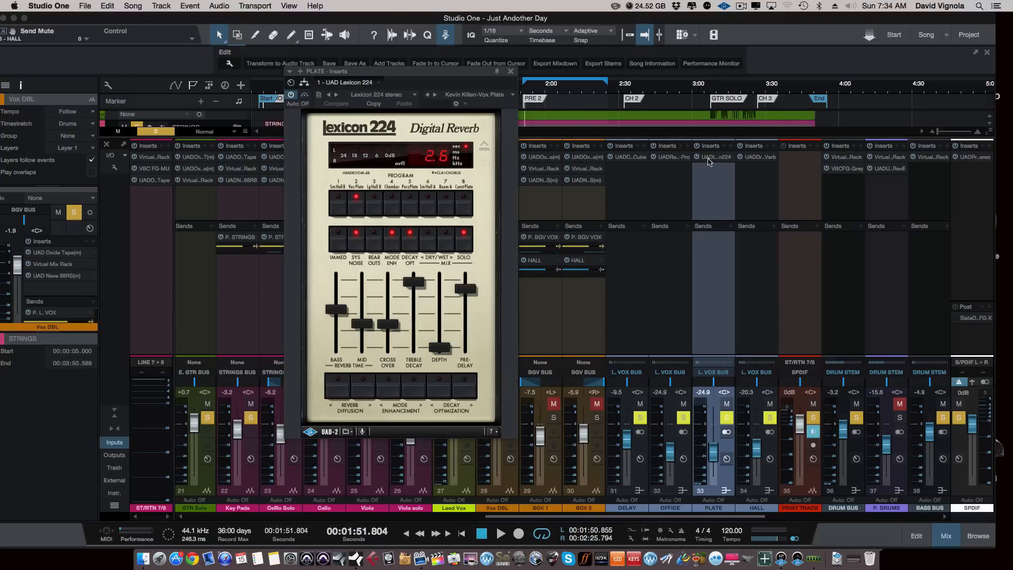
{"action": "left_click", "coordinate": [512, 73]}
Examine the UAD DreamVerb settings on the HALL channel.
{"action": "left_click", "coordinate": [766, 483]}
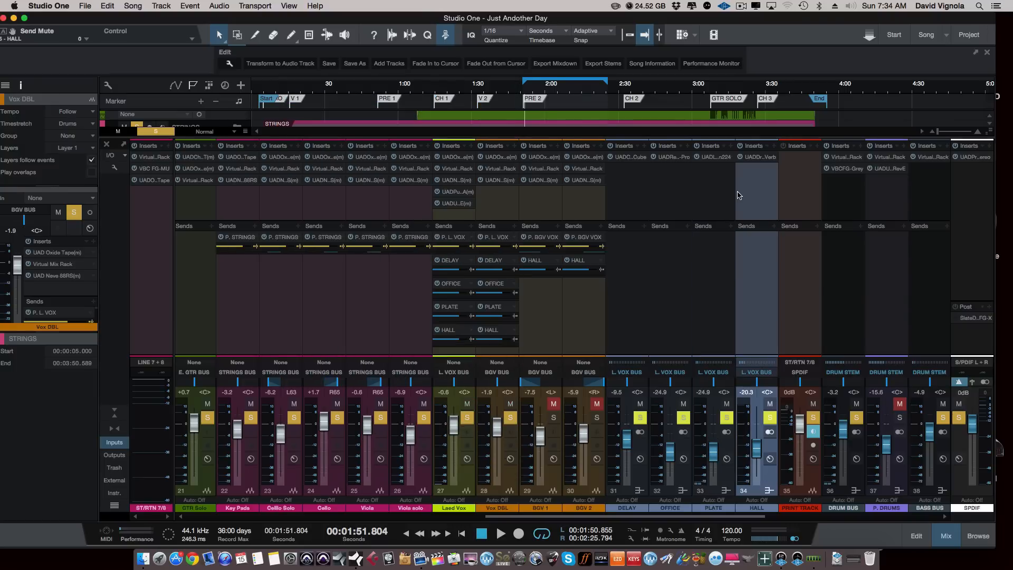
{"action": "left_click", "coordinate": [746, 157]}
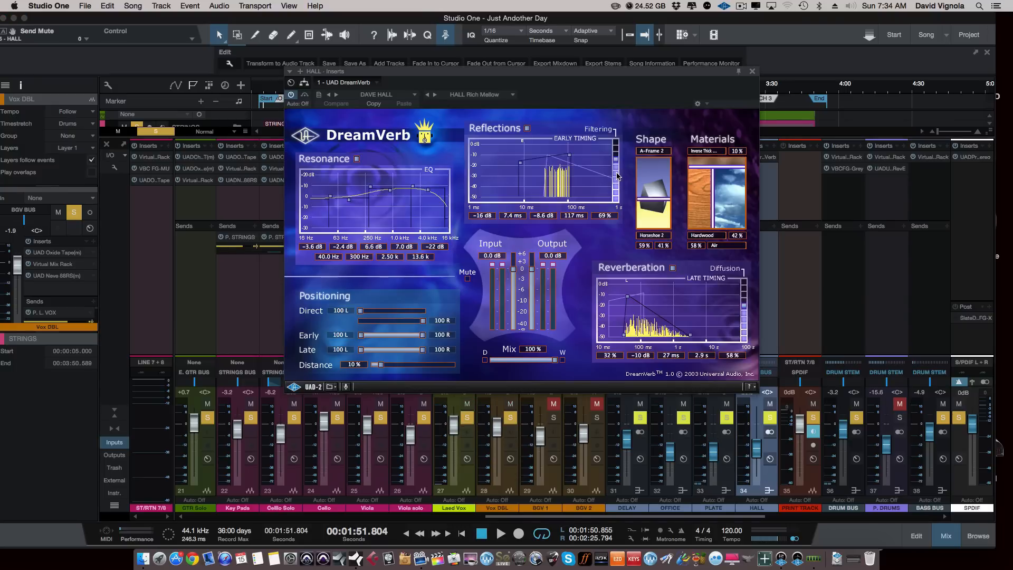
{"action": "left_click", "coordinate": [752, 72]}
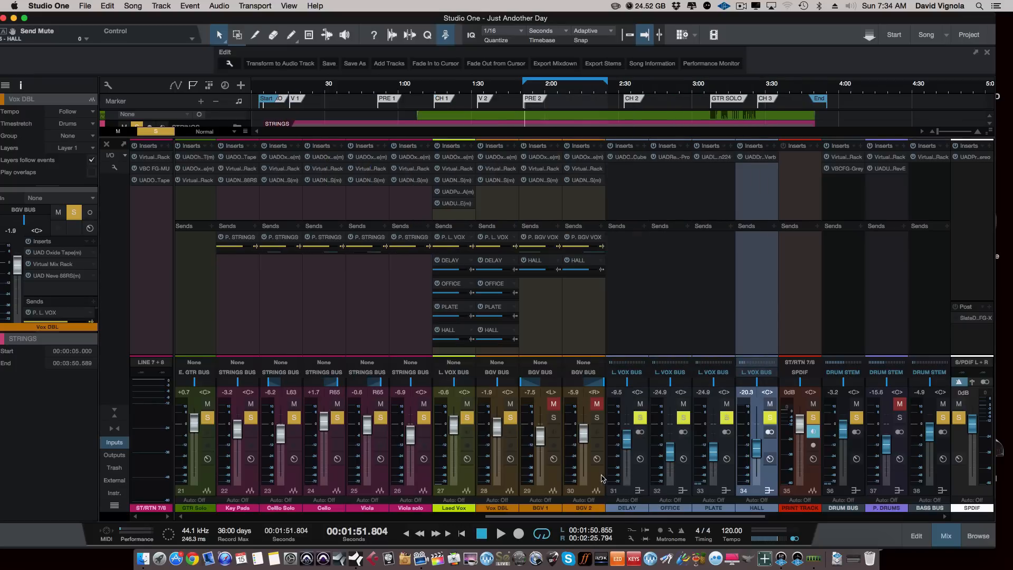
Raise the Lead Vox fader to +4.0 dB and turn off its OFFICE, PLATE and HALL sends.
{"action": "left_click", "coordinate": [646, 491]}
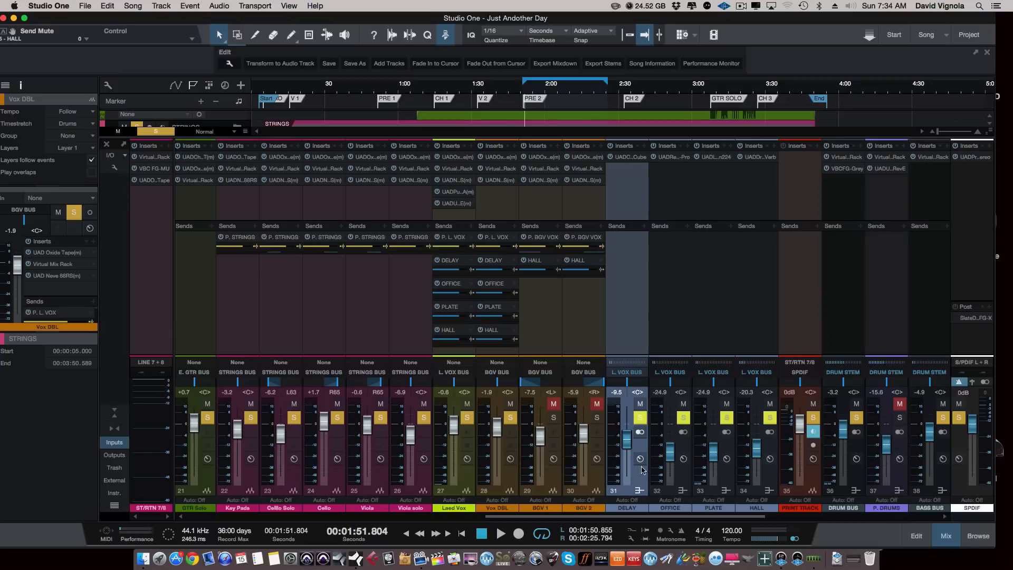
{"action": "left_click_drag", "start_coordinate": [454, 425], "coordinate": [454, 415]}
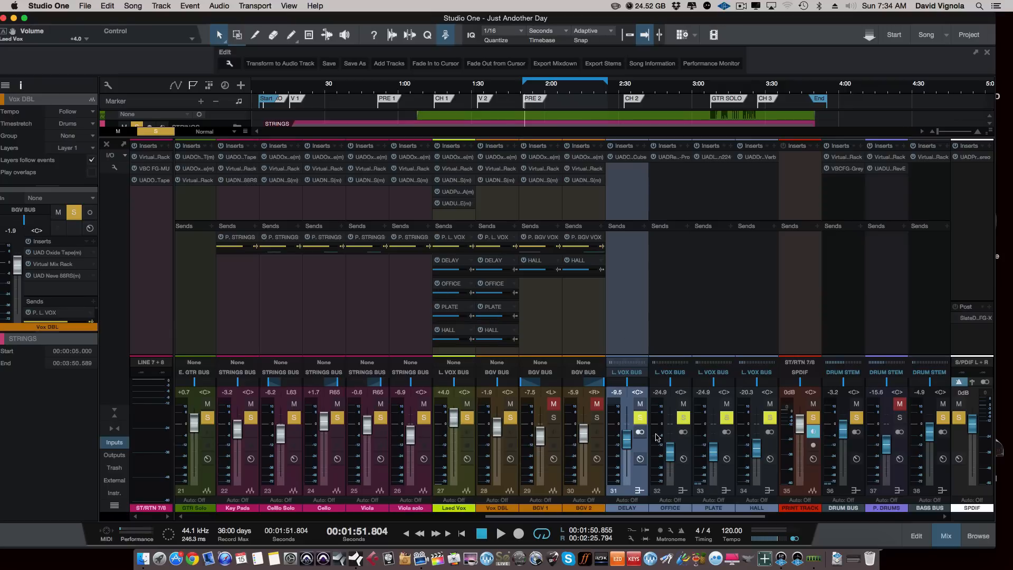
{"action": "left_click", "coordinate": [437, 283]}
{"action": "left_click", "coordinate": [437, 307]}
{"action": "left_click", "coordinate": [437, 330]}
Mute the Vox DBL channel, play a short passage, and set the Lead Vox fader to +0.4 dB.
{"action": "left_click", "coordinate": [510, 404]}
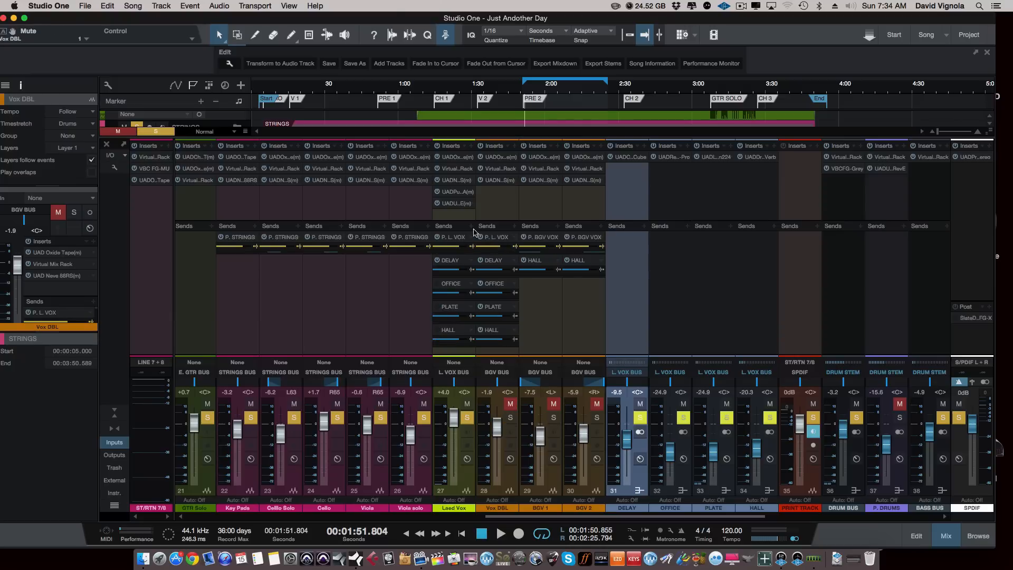
{"action": "key", "text": "space"}
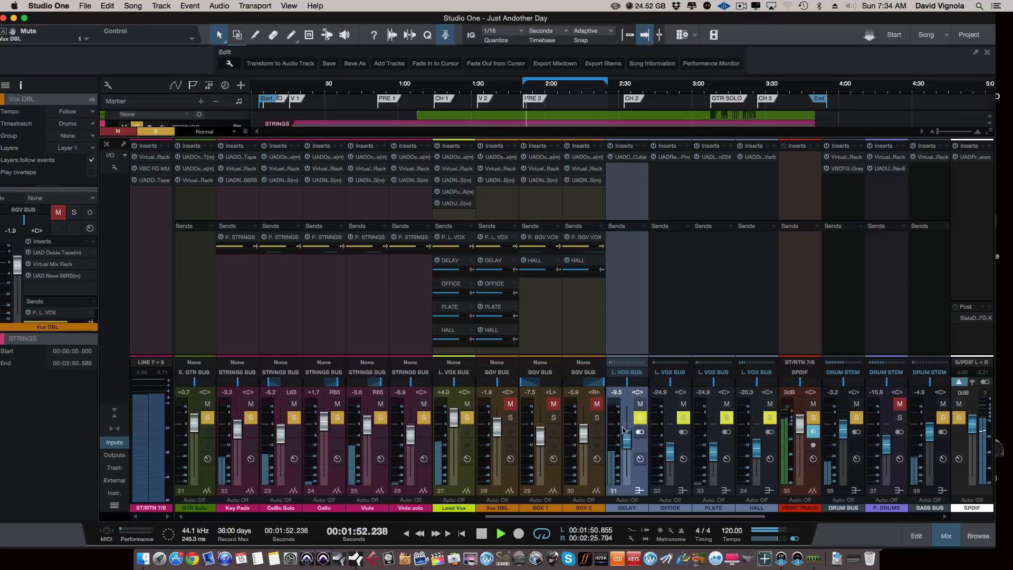
{"action": "key", "text": "space"}
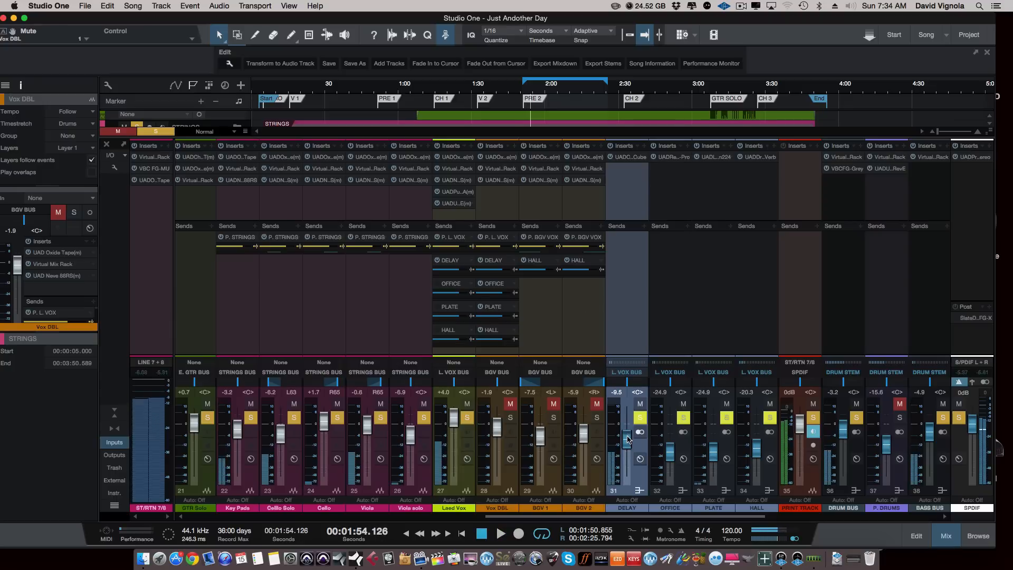
{"action": "left_click_drag", "start_coordinate": [454, 417], "coordinate": [454, 424]}
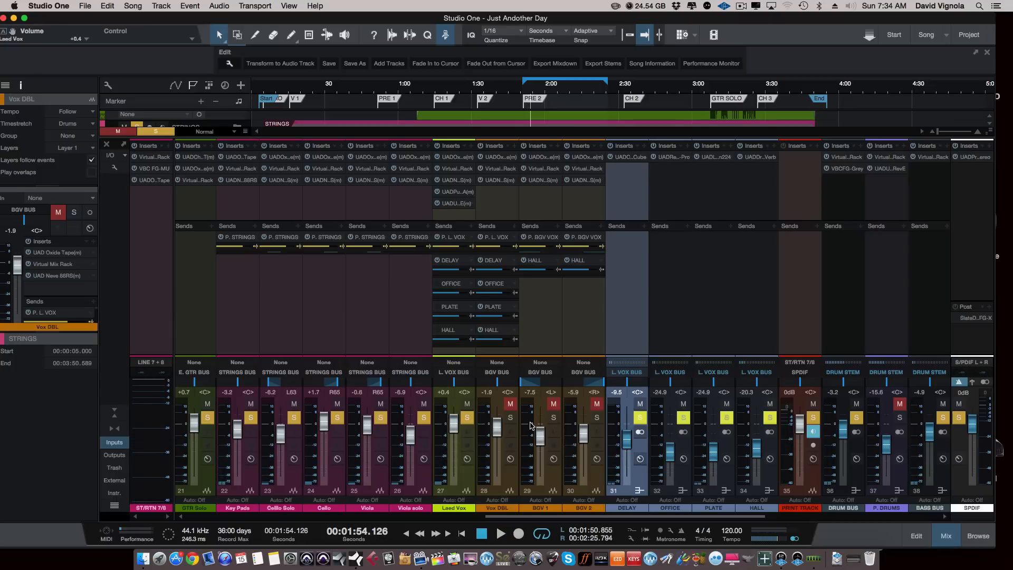
Audition the vocal delay, set the DELAY fader to -20.3 dB and turn on Lead Vox's OFFICE send.
{"action": "key", "text": "space"}
{"action": "mouse_move", "coordinate": [626, 458]}
{"action": "left_mouse_down"}
{"action": "mouse_move", "coordinate": [627, 433]}
{"action": "mouse_move", "coordinate": [623, 449]}
{"action": "left_mouse_up"}
{"action": "key", "text": "space"}
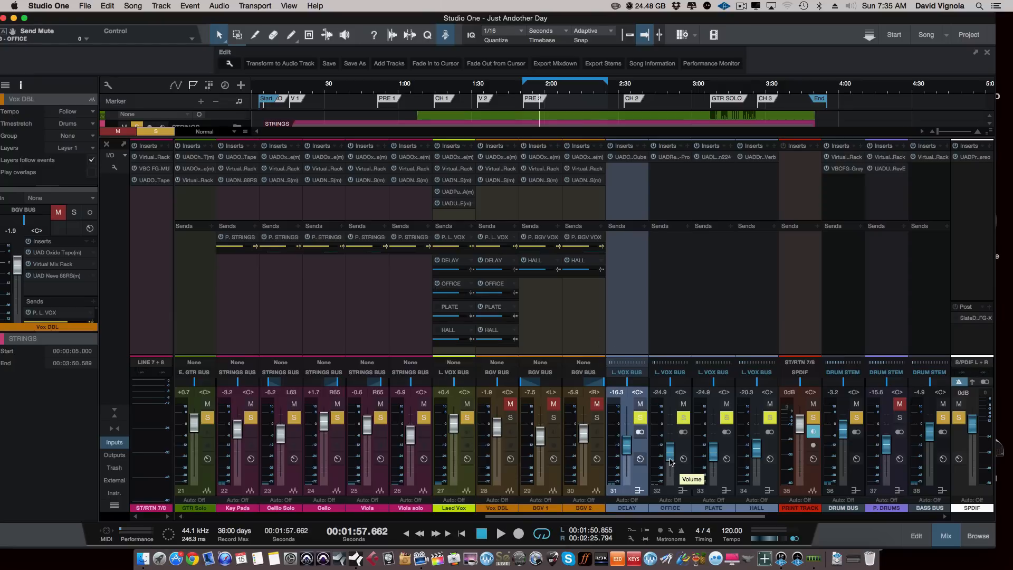
{"action": "left_click_drag", "start_coordinate": [628, 448], "coordinate": [627, 452]}
Audition the OFFICE reverb with its fader raised to -0.6 dB, and set the fader to -21.6 dB in the playing mix.
{"action": "key", "text": "space"}
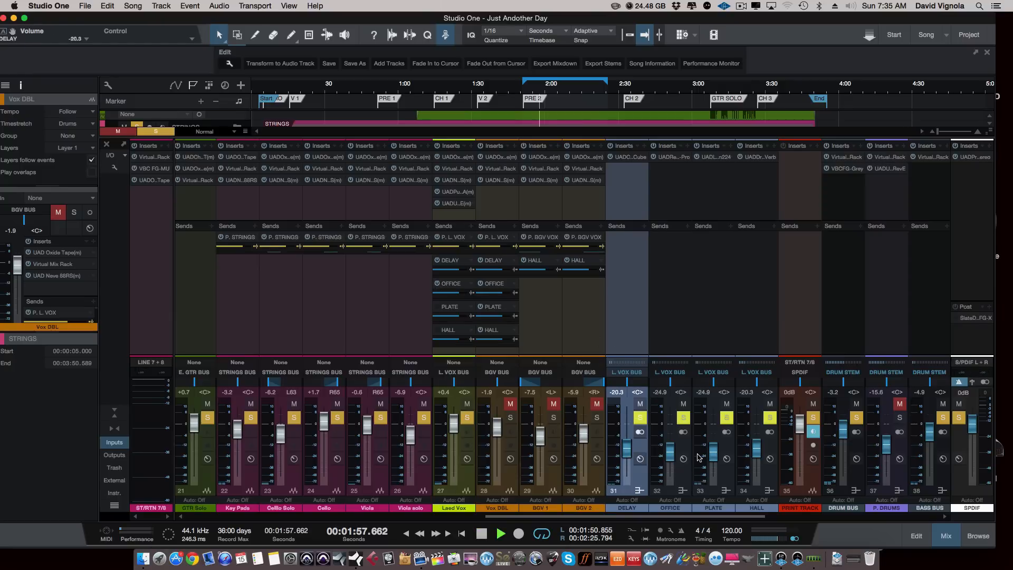
{"action": "left_click", "coordinate": [670, 455]}
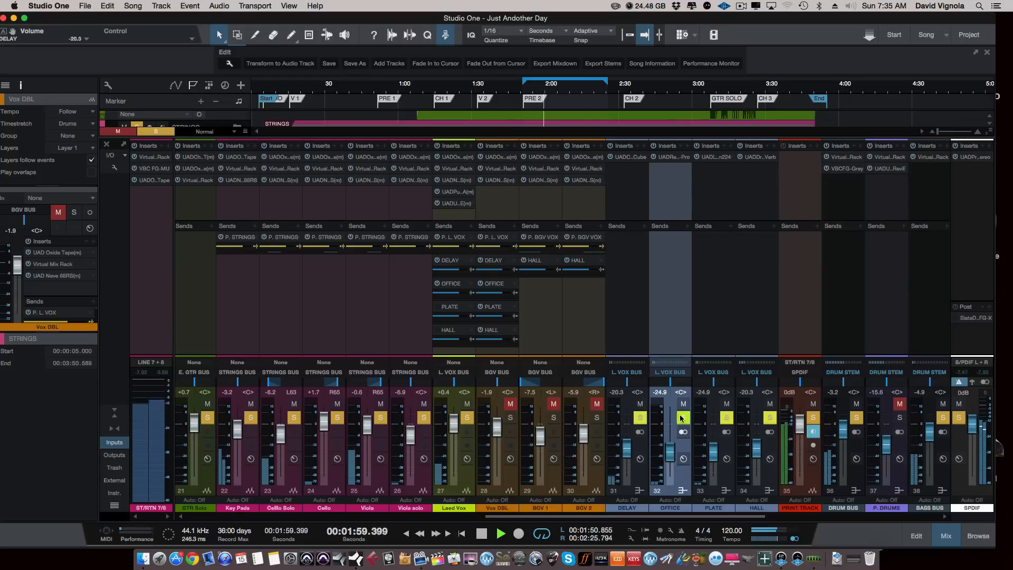
{"action": "left_click", "coordinate": [670, 456]}
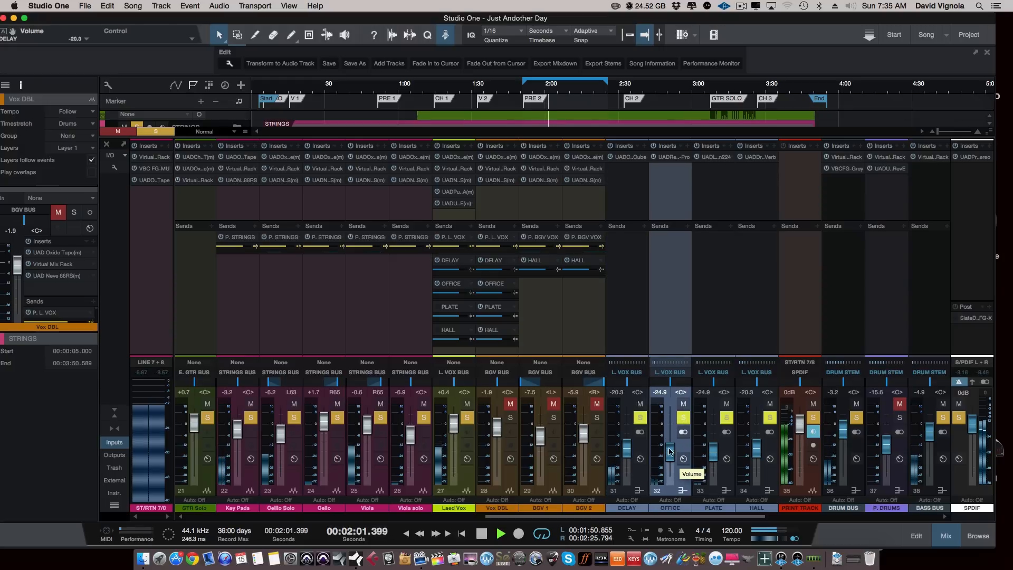
{"action": "left_click_drag", "start_coordinate": [667, 454], "coordinate": [667, 428]}
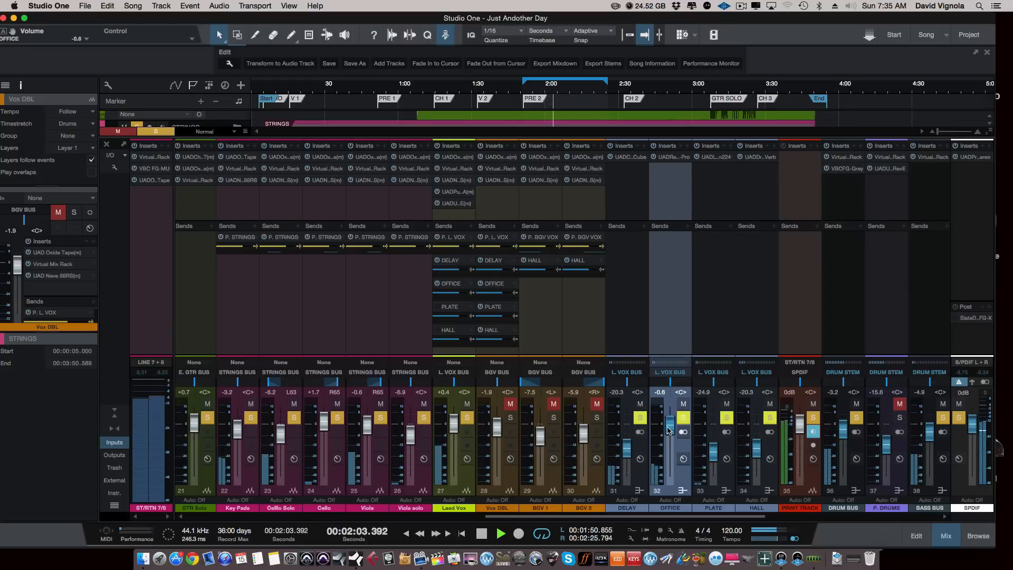
{"action": "key", "text": "space"}
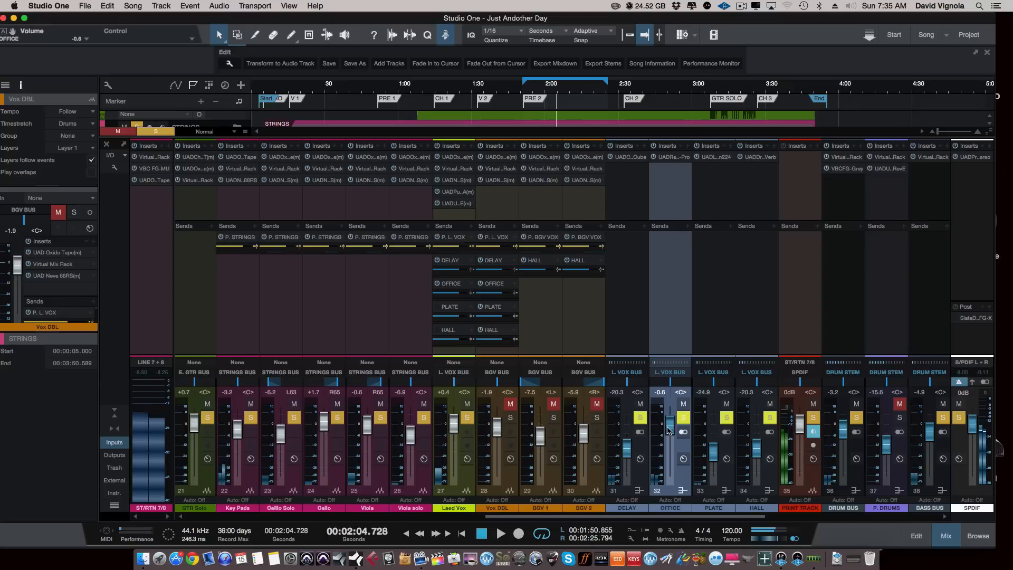
{"action": "left_click_drag", "start_coordinate": [668, 429], "coordinate": [671, 450]}
{"action": "key", "text": "space"}
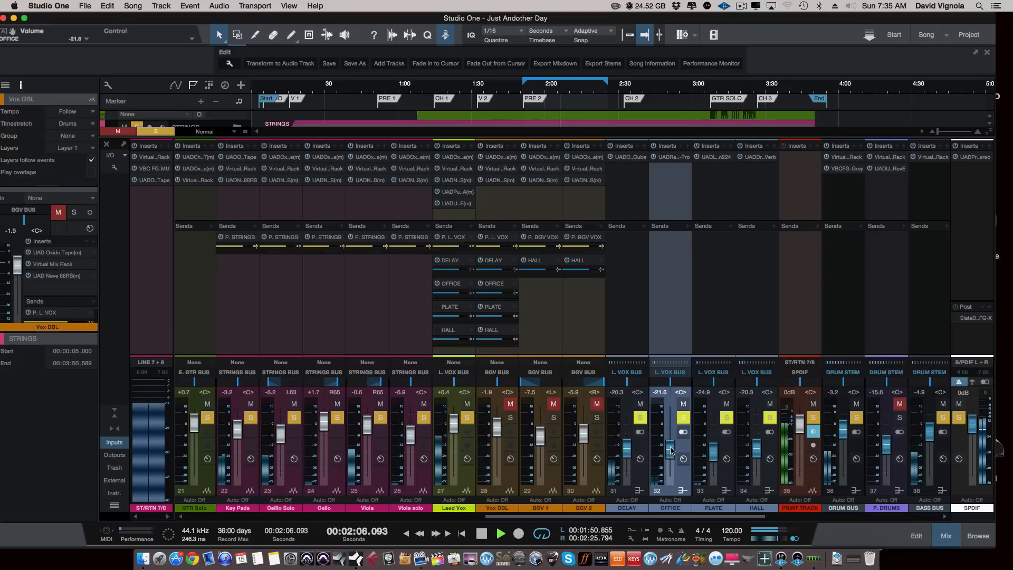
Turn on Lead Vox's PLATE send and set the PLATE return's fader to -25.8 dB while the mix plays.
{"action": "key", "text": "space"}
{"action": "left_click", "coordinate": [435, 308]}
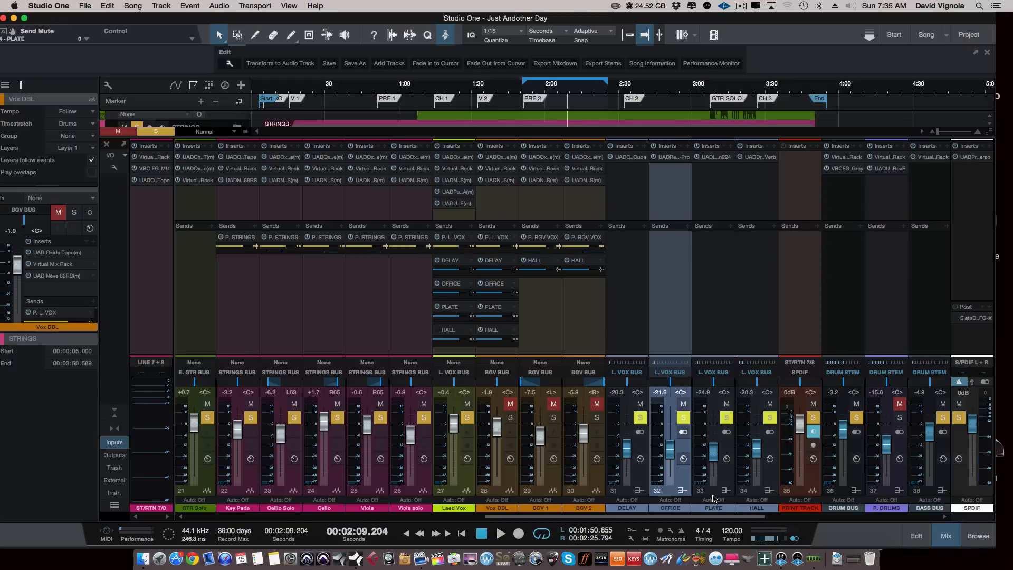
{"action": "left_click", "coordinate": [724, 476]}
{"action": "key", "text": "space"}
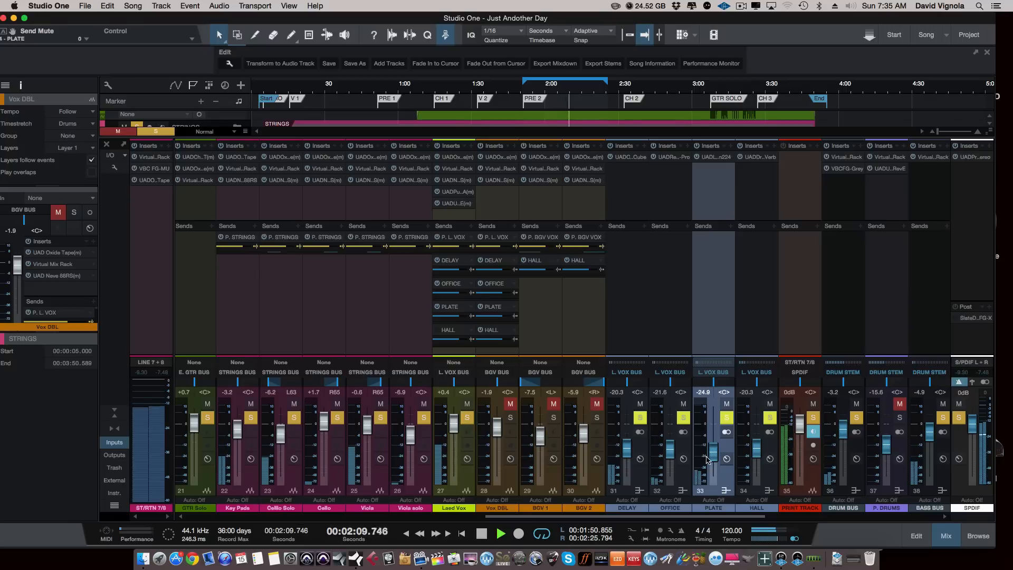
{"action": "mouse_move", "coordinate": [713, 458]}
{"action": "left_mouse_down"}
{"action": "mouse_move", "coordinate": [708, 432]}
{"action": "mouse_move", "coordinate": [710, 457]}
{"action": "left_mouse_up"}
{"action": "key", "text": "space"}
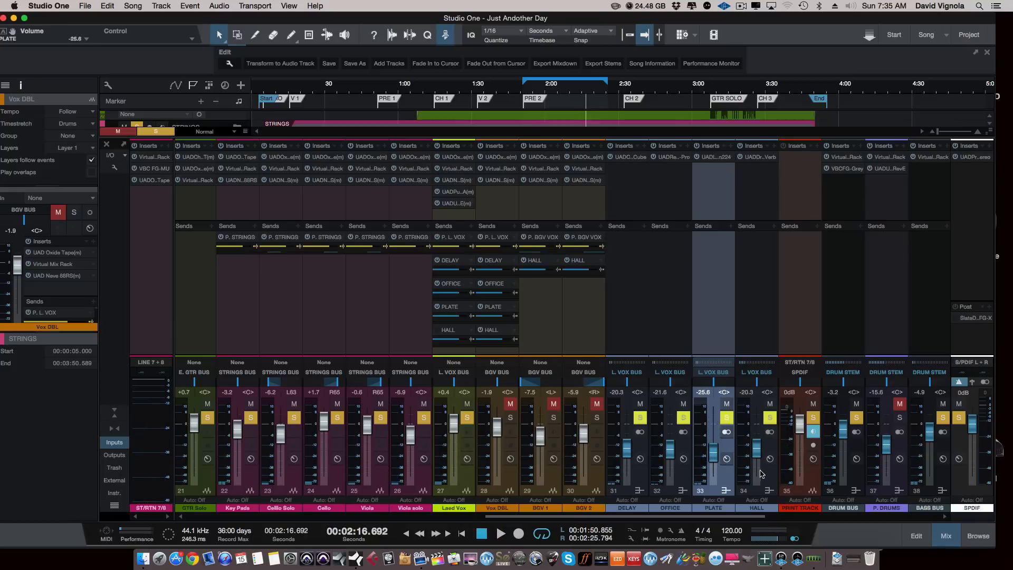
Turn on Lead Vox's HALL send and set the HALL return's fader to -30.2 dB while the mix plays.
{"action": "left_click", "coordinate": [431, 337]}
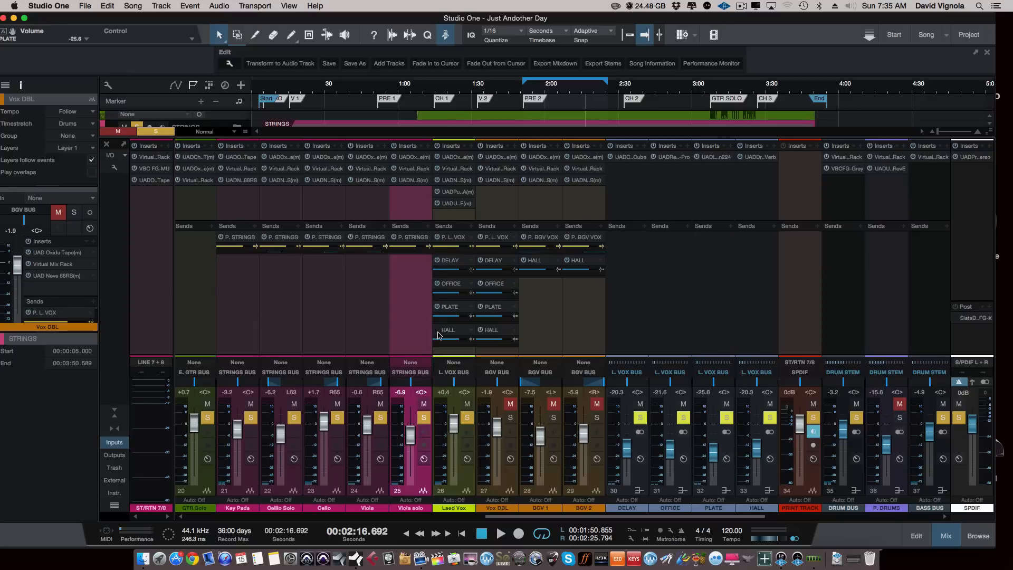
{"action": "left_click", "coordinate": [768, 482]}
{"action": "key", "text": "space"}
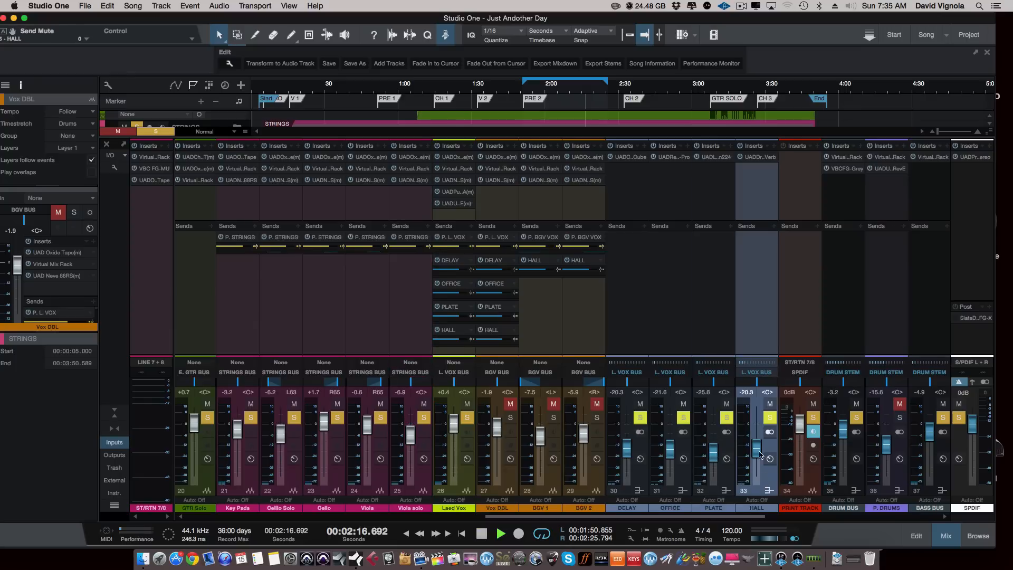
{"action": "mouse_move", "coordinate": [758, 454]}
{"action": "left_mouse_down"}
{"action": "mouse_move", "coordinate": [756, 433]}
{"action": "mouse_move", "coordinate": [756, 463]}
{"action": "left_mouse_up"}
{"action": "key", "text": "space"}
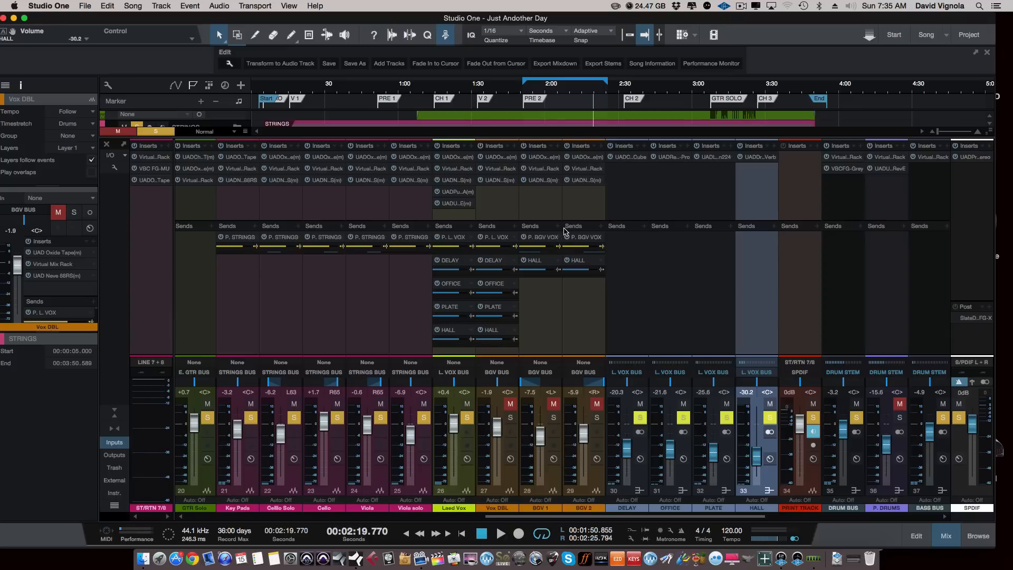
Play the mix with all vocal effects on and select the return channels from DELAY through HALL.
{"action": "key", "text": "space"}
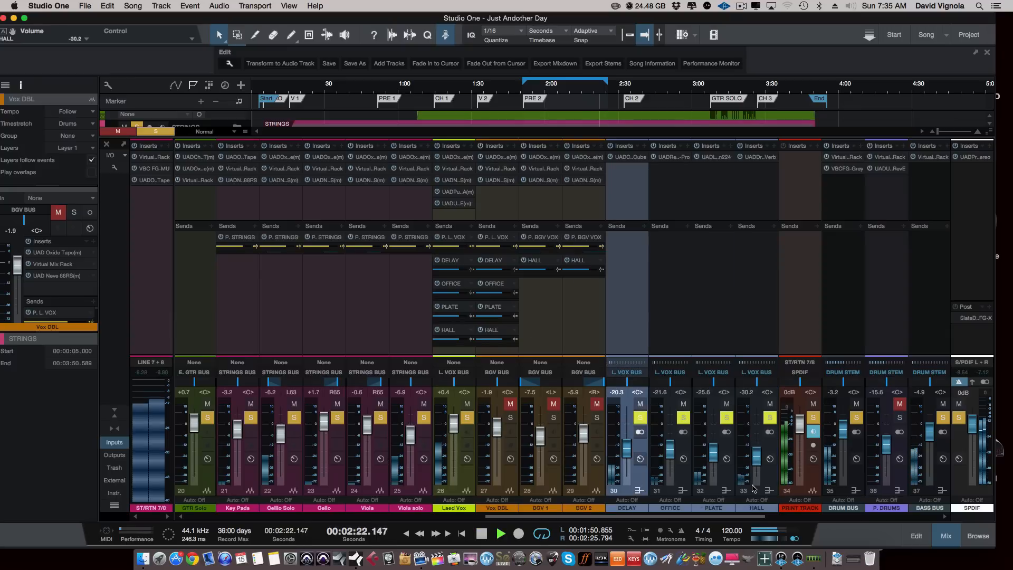
{"action": "left_click", "coordinate": [753, 461], "text": "shift"}
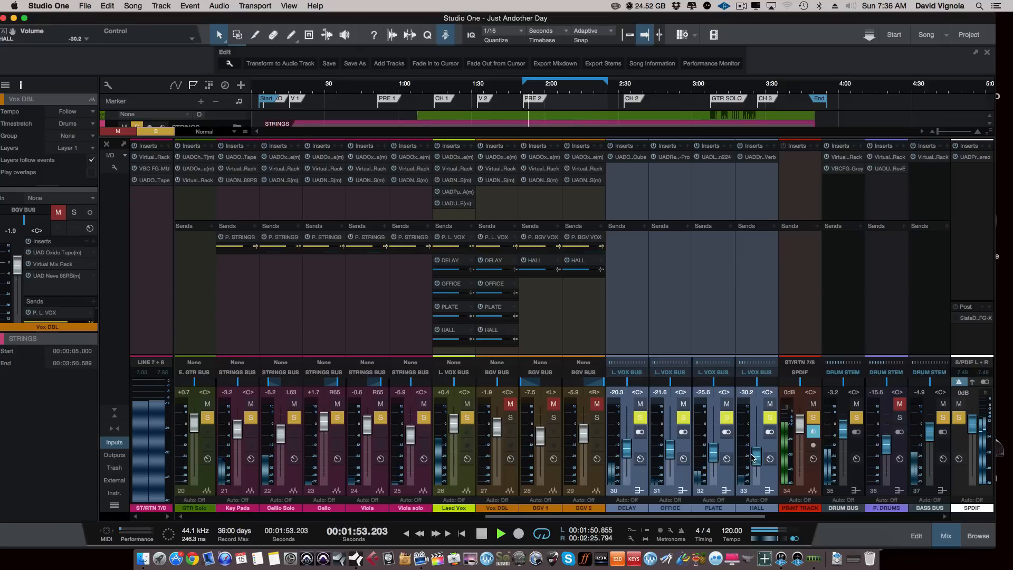
{"action": "key", "text": "space"}
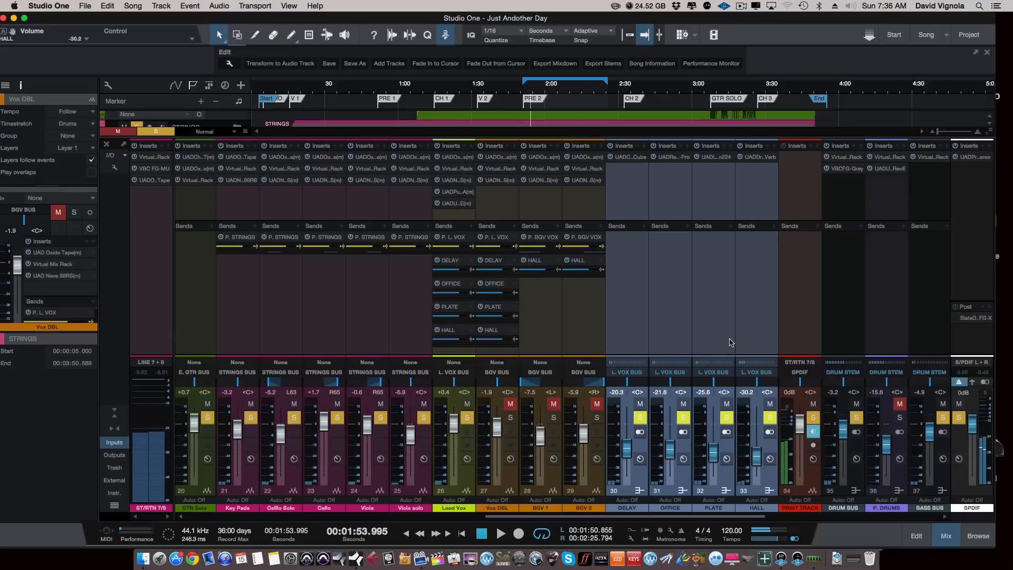
Lower the GTR 3 channel's fader to -6.5 dB and return to the vocal channels.
{"action": "left_click_drag", "start_coordinate": [501, 515], "coordinate": [379, 509]}
{"action": "scroll", "coordinate": [382, 510], "scroll_direction": "left", "scroll_amount": 3}
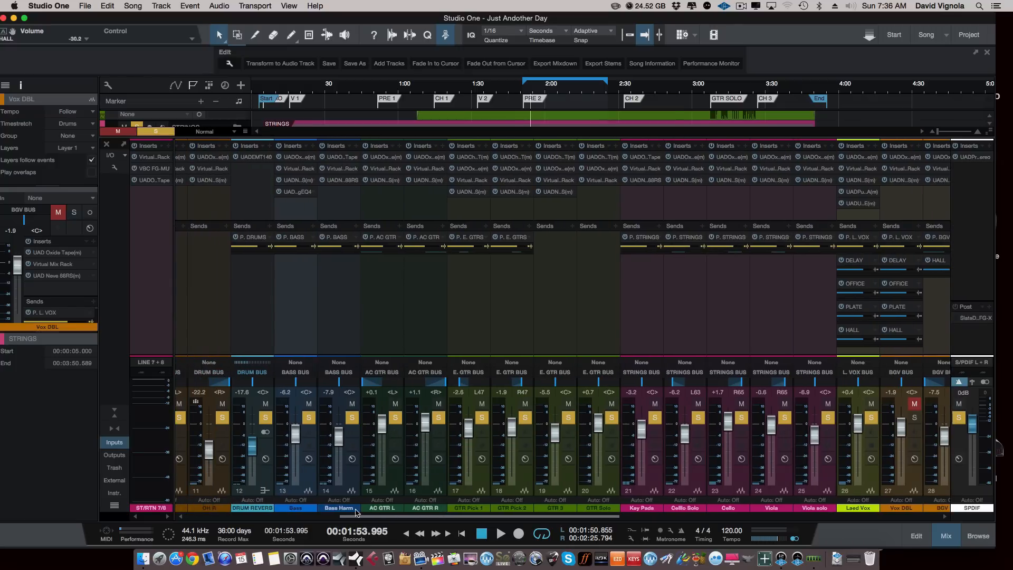
{"action": "left_click_drag", "start_coordinate": [562, 437], "coordinate": [562, 439]}
{"action": "scroll", "coordinate": [560, 517], "scroll_direction": "right", "scroll_amount": 2}
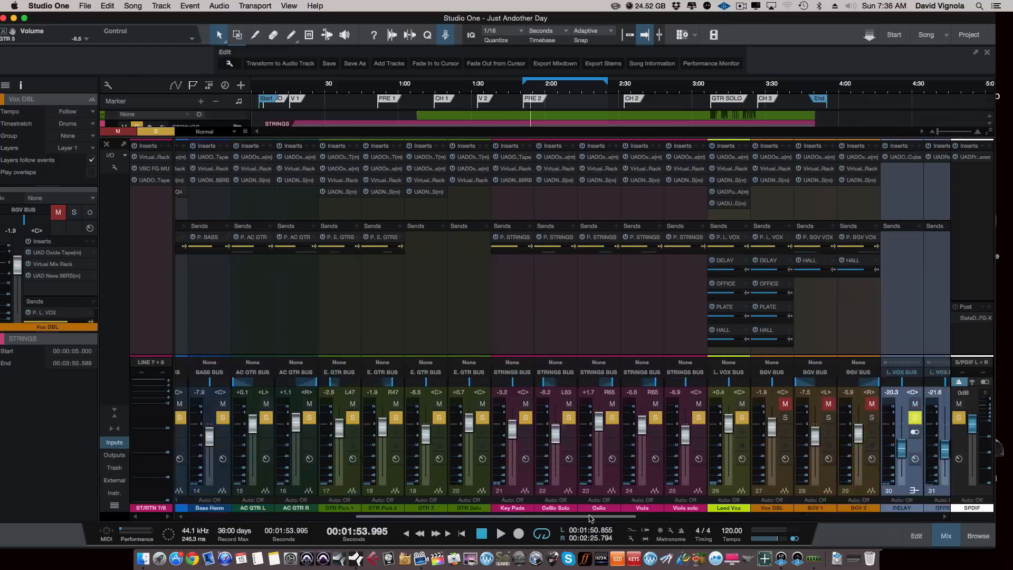
{"action": "scroll", "coordinate": [560, 518], "scroll_direction": "right", "scroll_amount": 6}
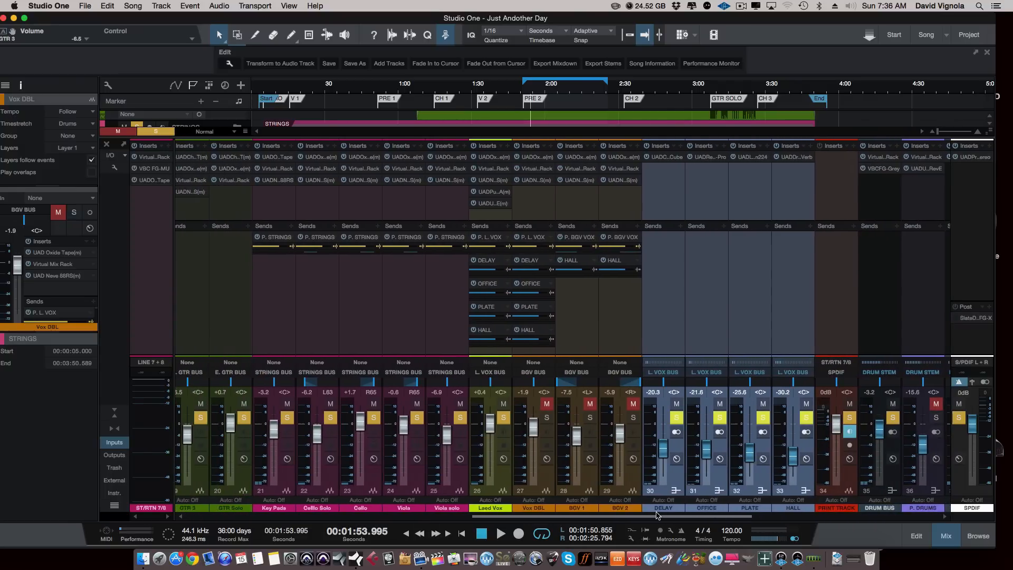
{"action": "scroll", "coordinate": [656, 515], "scroll_direction": "right", "scroll_amount": 1}
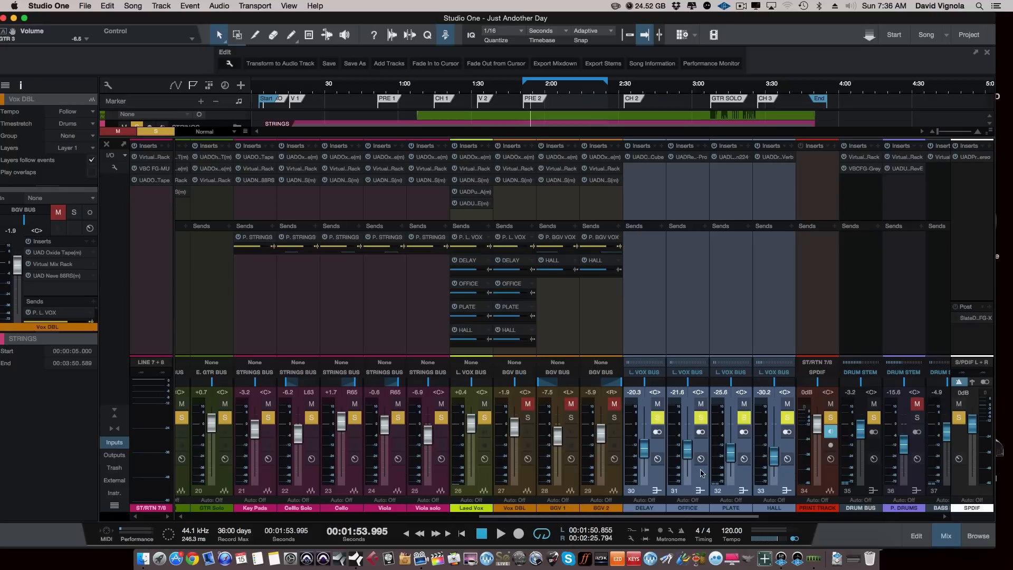
Unmute the Vox DBL channel.
{"action": "left_click", "coordinate": [653, 483]}
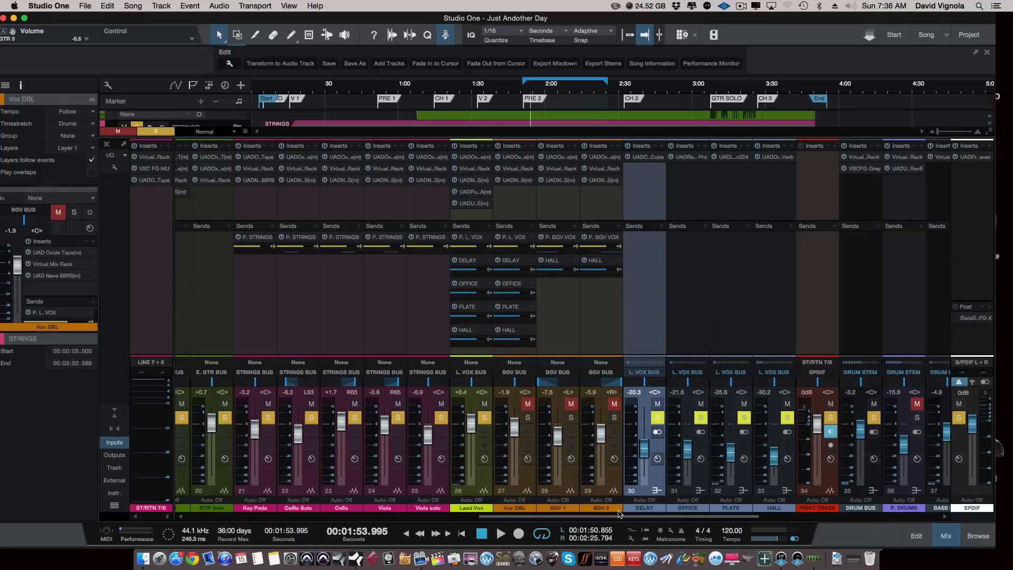
{"action": "mouse_move", "coordinate": [595, 515]}
{"action": "left_mouse_down"}
{"action": "mouse_move", "coordinate": [621, 514]}
{"action": "mouse_move", "coordinate": [589, 518]}
{"action": "left_mouse_up"}
{"action": "left_click", "coordinate": [547, 418]}
{"action": "left_click", "coordinate": [549, 404]}
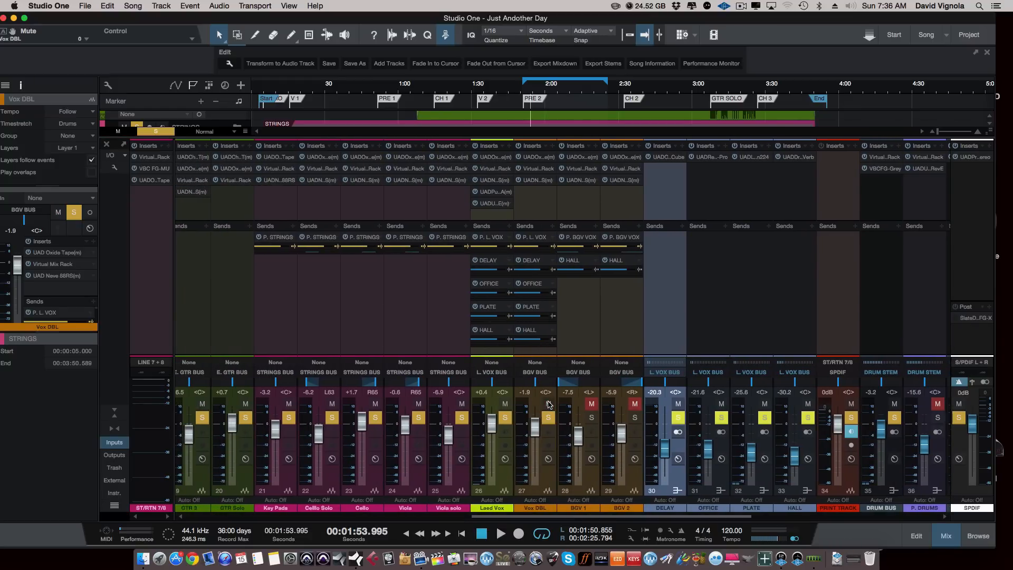
Select BGV 1, reveal the arrangement tracks, set the loop range from CH 3 to End and locate its start.
{"action": "left_click", "coordinate": [593, 484]}
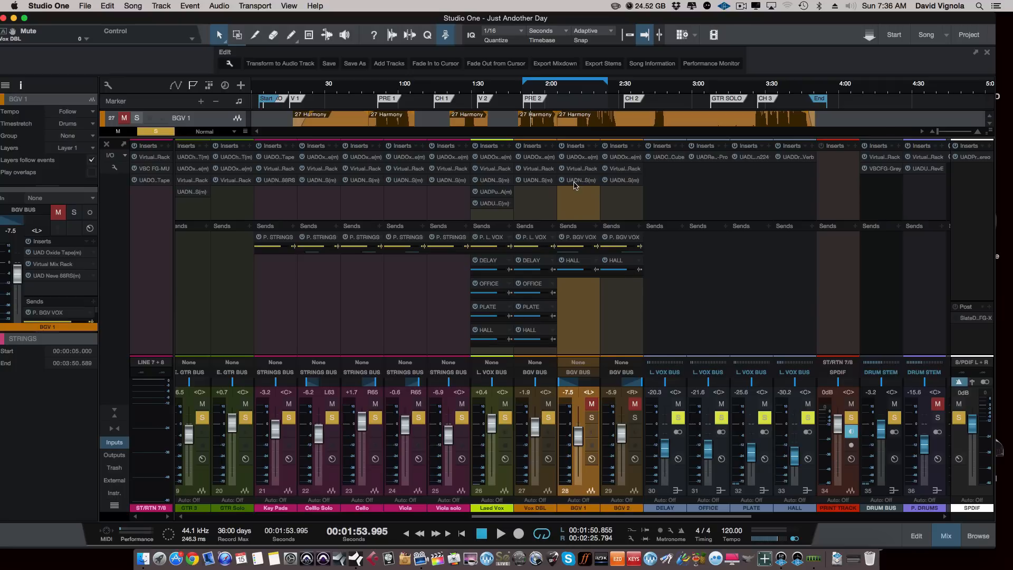
{"action": "left_click", "coordinate": [114, 412]}
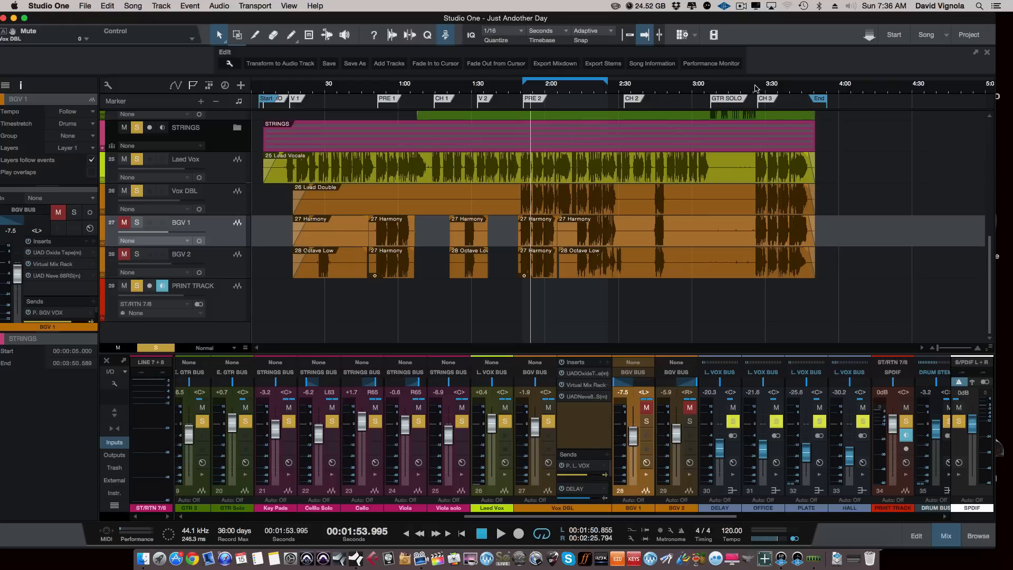
{"action": "left_click_drag", "start_coordinate": [757, 79], "coordinate": [815, 81]}
{"action": "key", "text": "KP_1"}
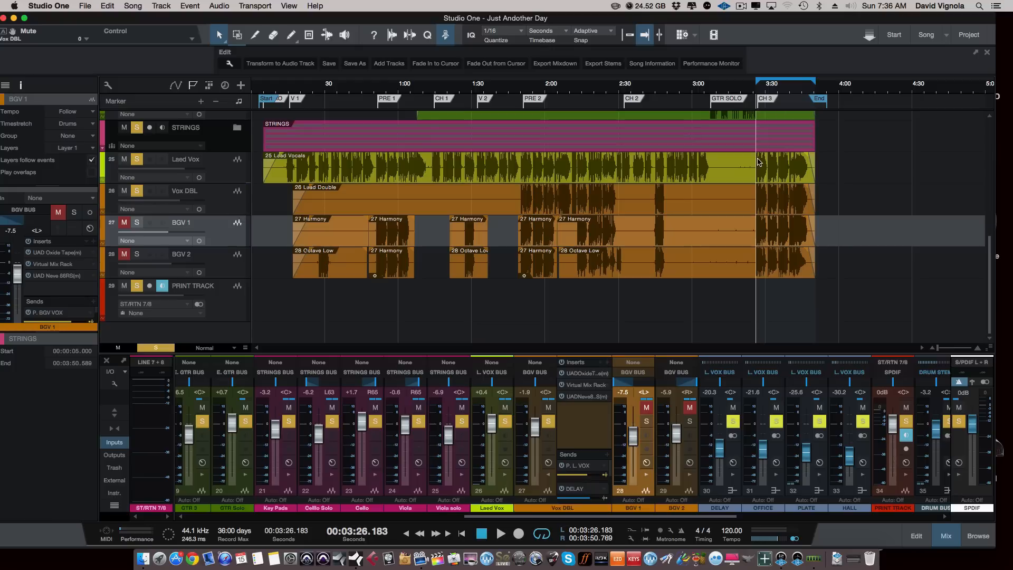
Start playback at CH 3 and unmute the BGV 1 and BGV 2 channels.
{"action": "key", "text": "space"}
{"action": "left_click", "coordinate": [646, 407]}
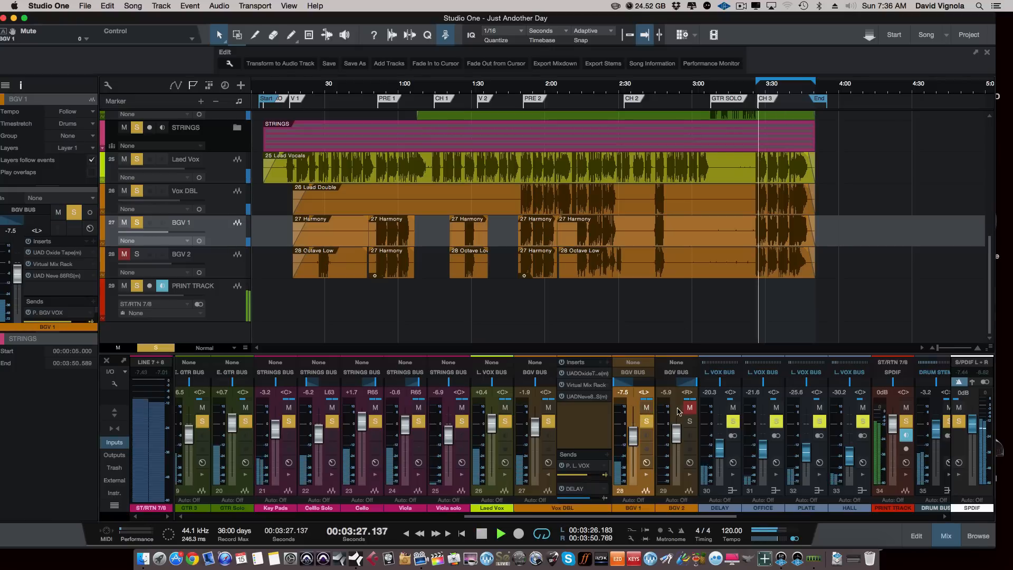
{"action": "left_click", "coordinate": [690, 407]}
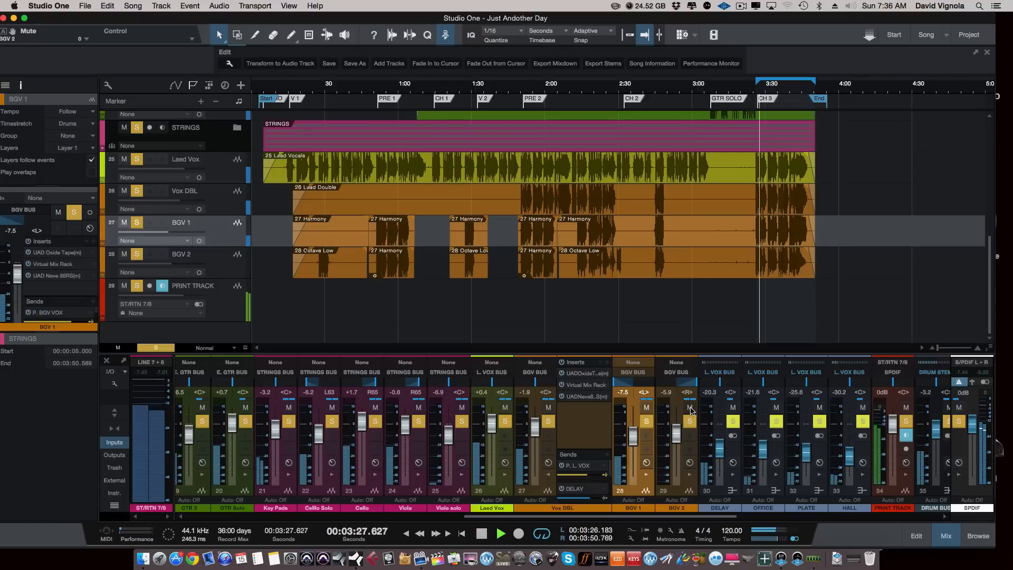
Collapse the expanded Vox DBL channel, then select BGV 1 and BGV 2 together and raise them to +4.7 and +6.4 dB.
{"action": "left_click", "coordinate": [548, 474]}
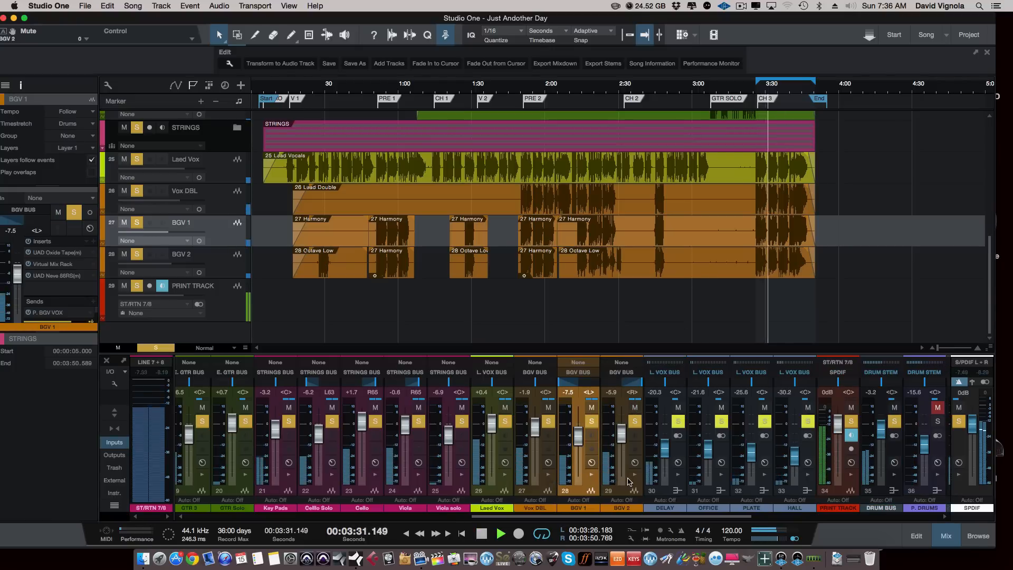
{"action": "left_click", "coordinate": [627, 480], "text": "shift"}
{"action": "left_click_drag", "start_coordinate": [621, 433], "coordinate": [620, 415]}
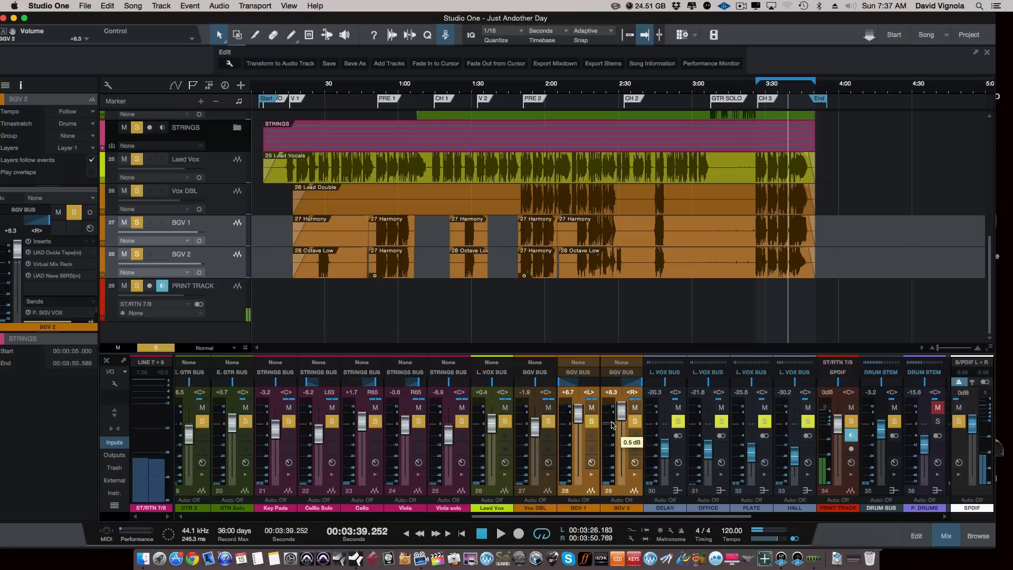
{"action": "left_click_drag", "start_coordinate": [578, 422], "coordinate": [575, 427]}
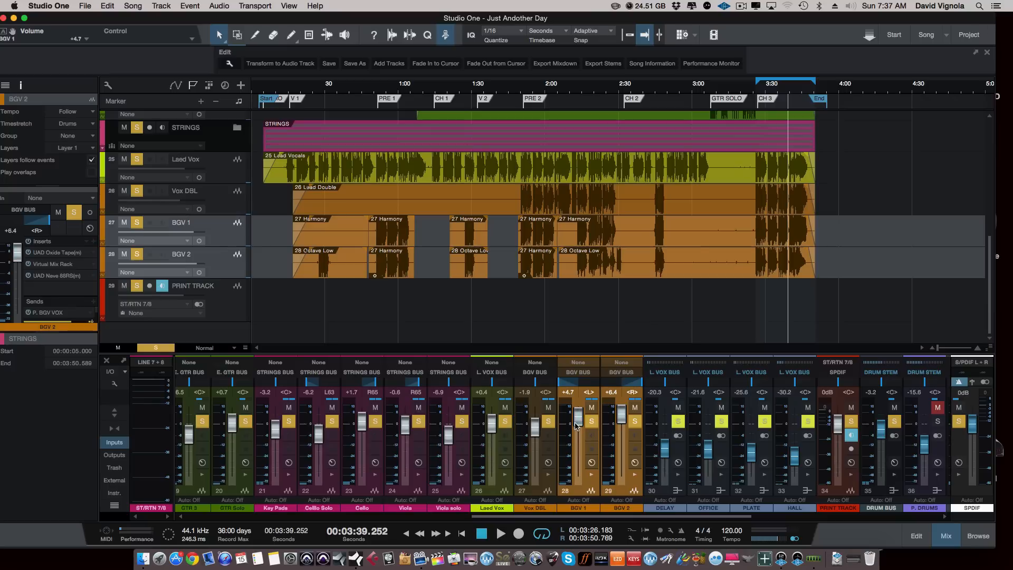
Replay from CH 3 with Lead Vox lowered to -4.6 dB and both BGV faders raised to +10.0 dB.
{"action": "left_click", "coordinate": [758, 89]}
{"action": "key", "text": "space"}
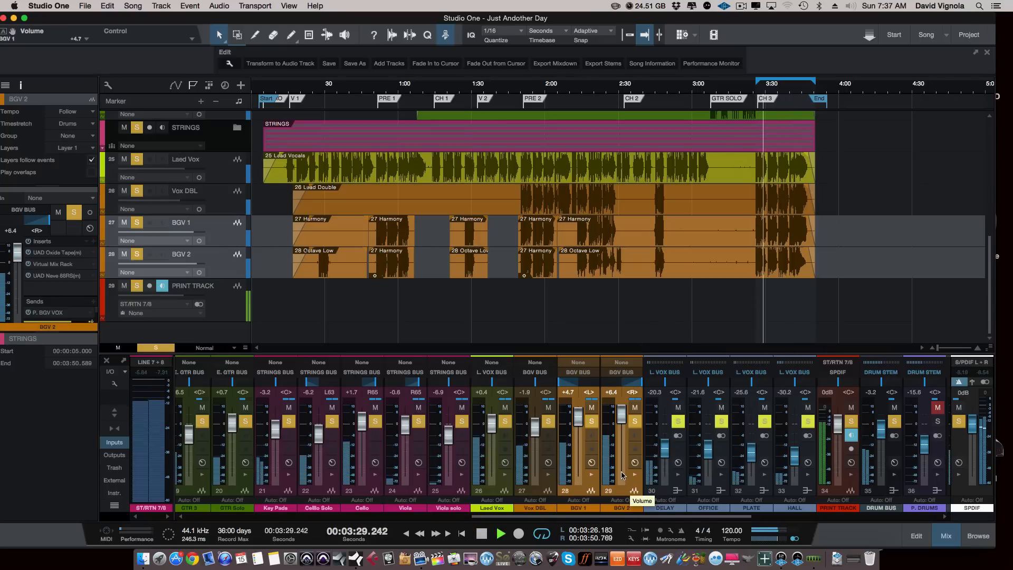
{"action": "left_click_drag", "start_coordinate": [491, 422], "coordinate": [579, 403]}
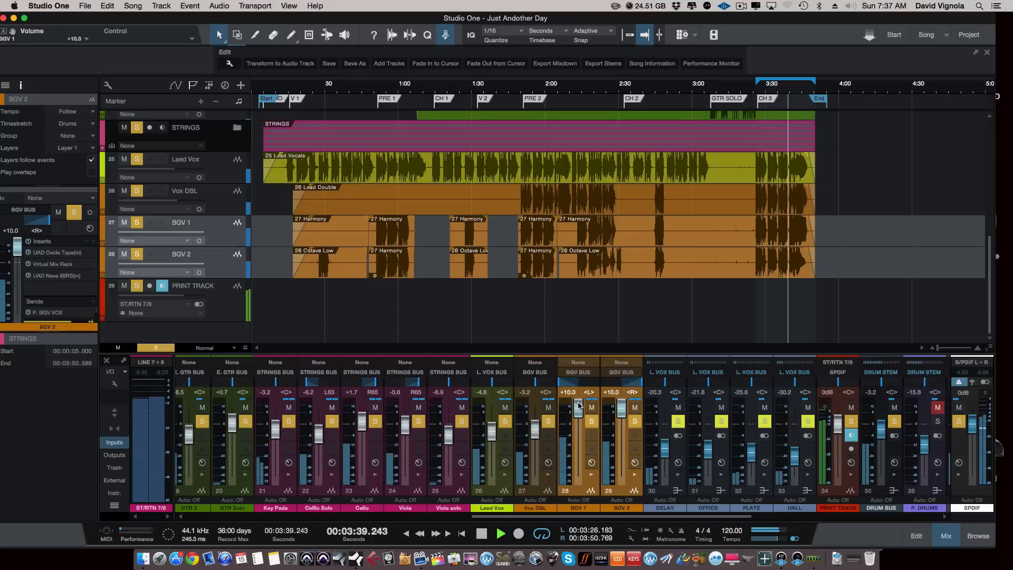
{"action": "key", "text": "space"}
Set BGV 1 to -5.9 dB, BGV 2 to -4.2 dB, Lead Vox to +0.7 dB and Vox DBL to -4.9 dB.
{"action": "left_click_drag", "start_coordinate": [578, 407], "coordinate": [579, 432]}
{"action": "left_click_drag", "start_coordinate": [492, 431], "coordinate": [538, 429]}
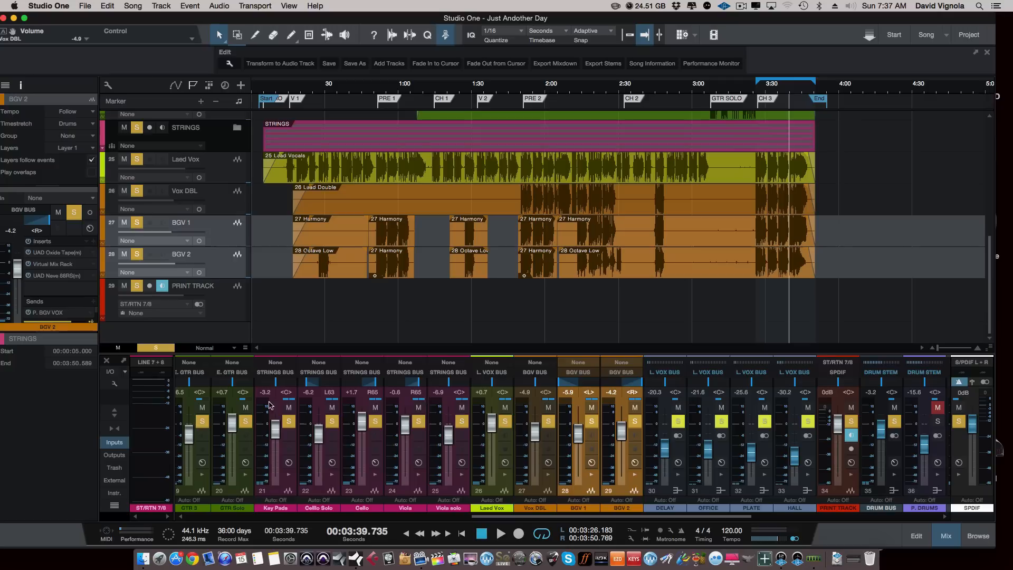
Enlarge the mixer and inspect the UAD Neve 88RS settings on BGV 1, closing the plug-in when done.
{"action": "left_click", "coordinate": [113, 412]}
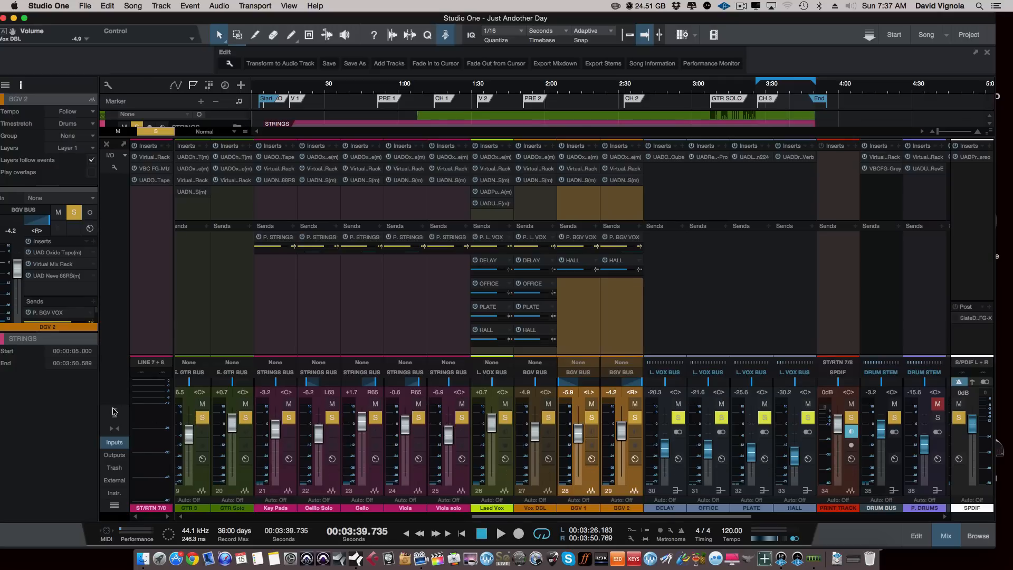
{"action": "left_click", "coordinate": [572, 181]}
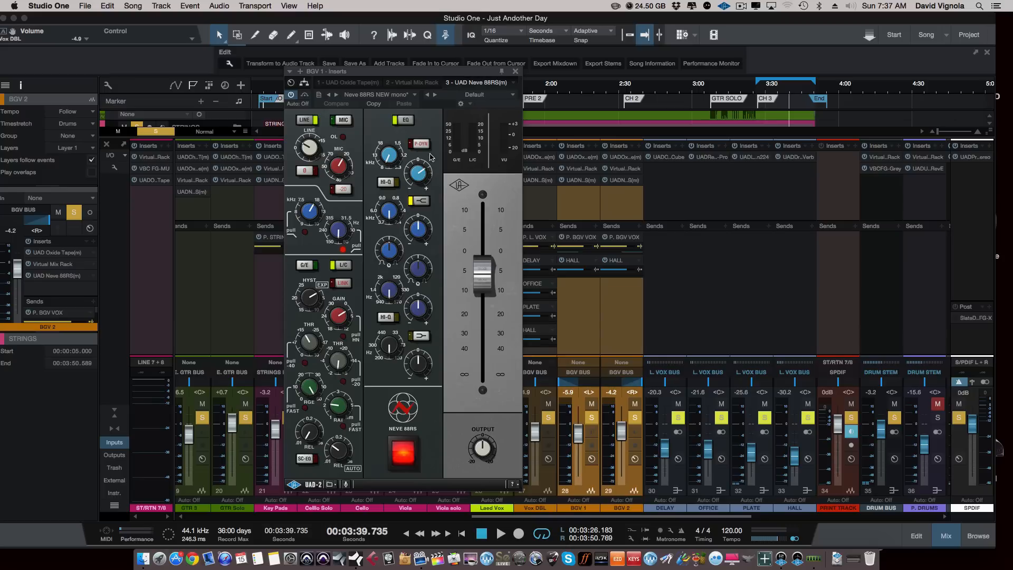
{"action": "left_click", "coordinate": [516, 72]}
Lower BGV 1 to -9.2 dB and BGV 2 to -7.5 dB during playback, stop, and save the song.
{"action": "key", "text": "space"}
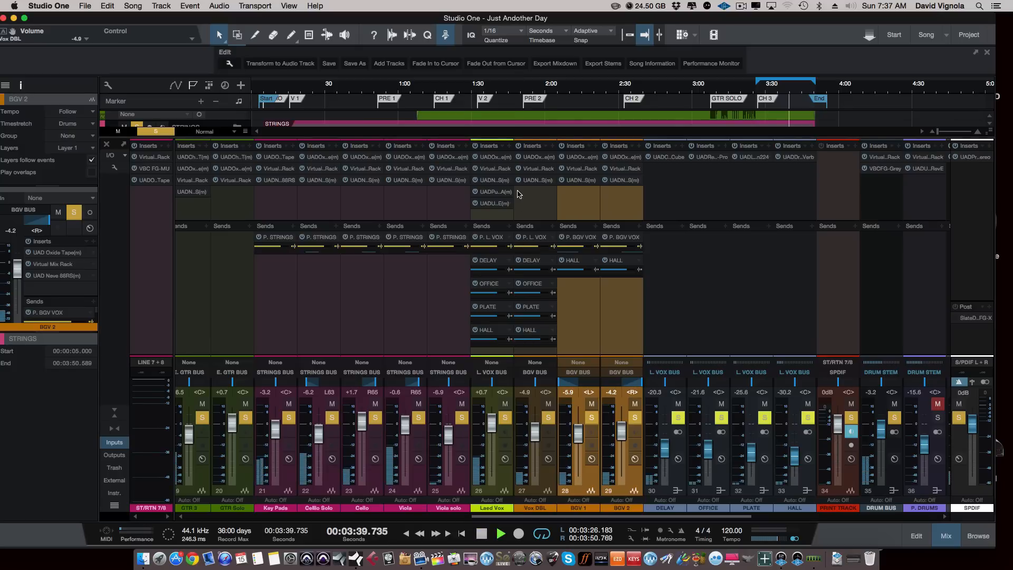
{"action": "left_click_drag", "start_coordinate": [578, 434], "coordinate": [577, 442]}
{"action": "left_click_drag", "start_coordinate": [525, 516], "coordinate": [651, 527]}
{"action": "key", "text": "space"}
{"action": "key", "text": "super+s"}
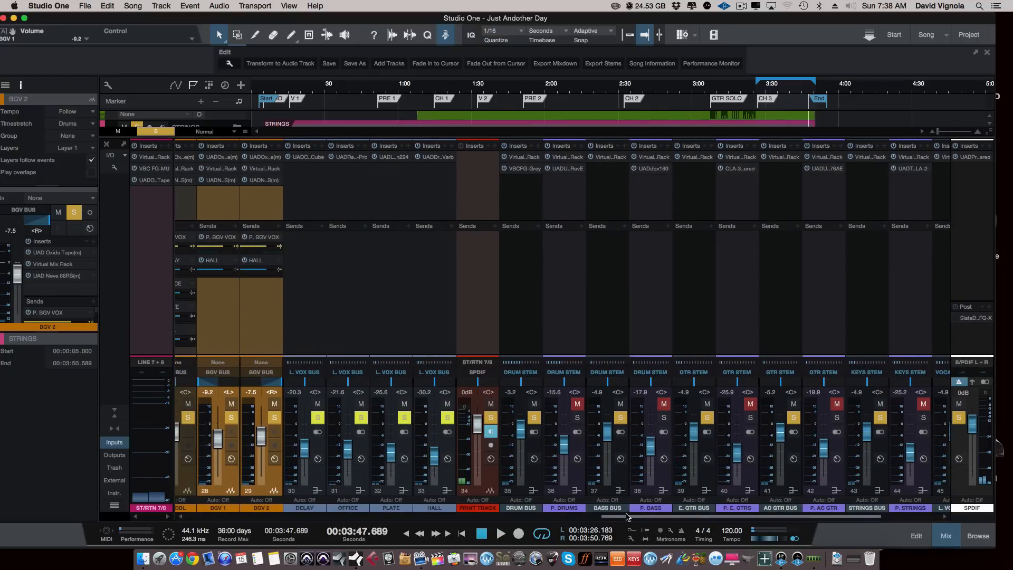
Raise the linked background vocals to -5.2 dB on BGV 1 and -3.6 dB on BGV 2.
{"action": "left_click_drag", "start_coordinate": [620, 520], "coordinate": [484, 519]}
{"action": "left_click_drag", "start_coordinate": [519, 443], "coordinate": [515, 436]}
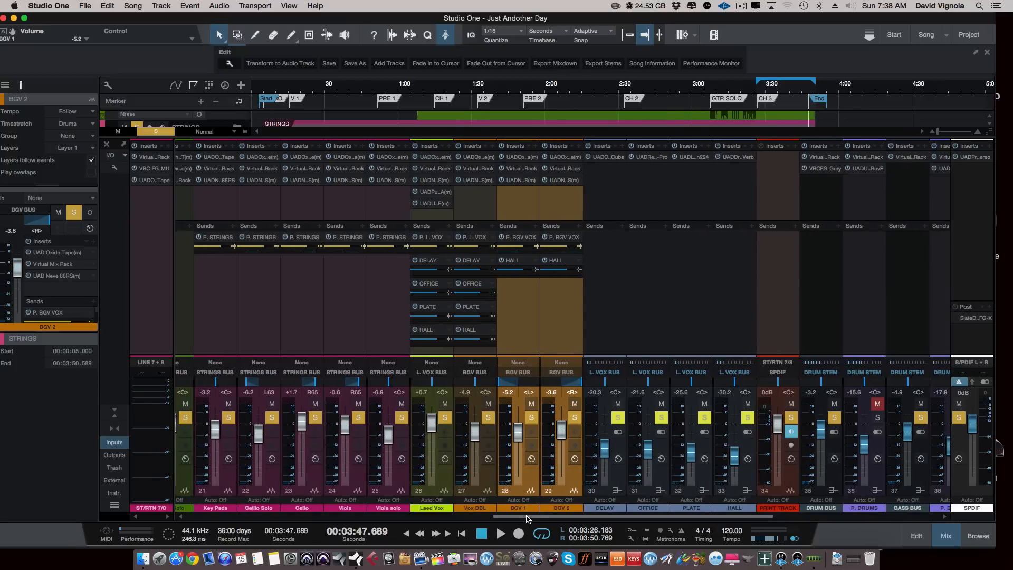
Select the P. DRUMS parallel bus among the bus channels and unmute it.
{"action": "left_click_drag", "start_coordinate": [527, 518], "coordinate": [666, 518]}
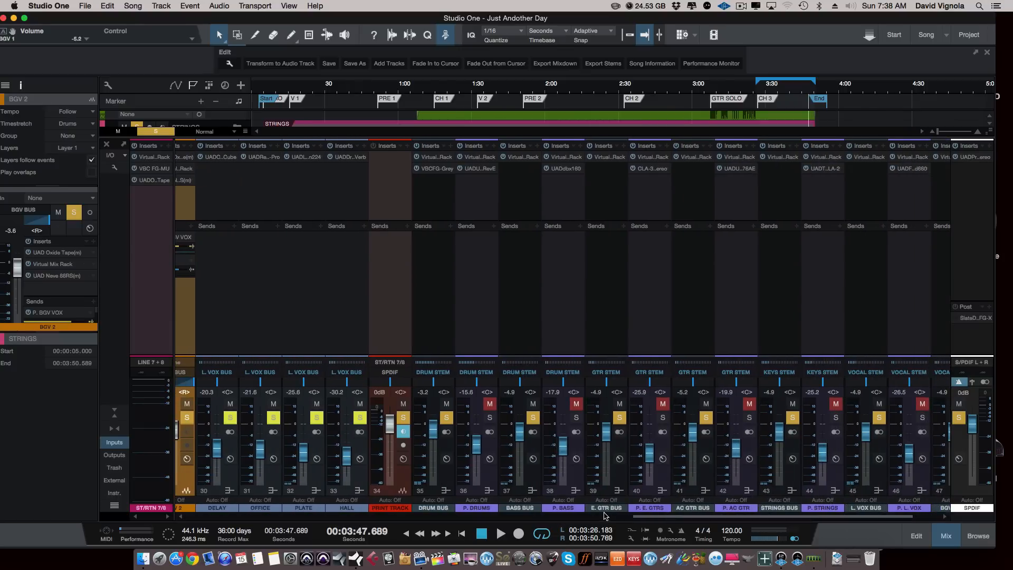
{"action": "left_click", "coordinate": [488, 489]}
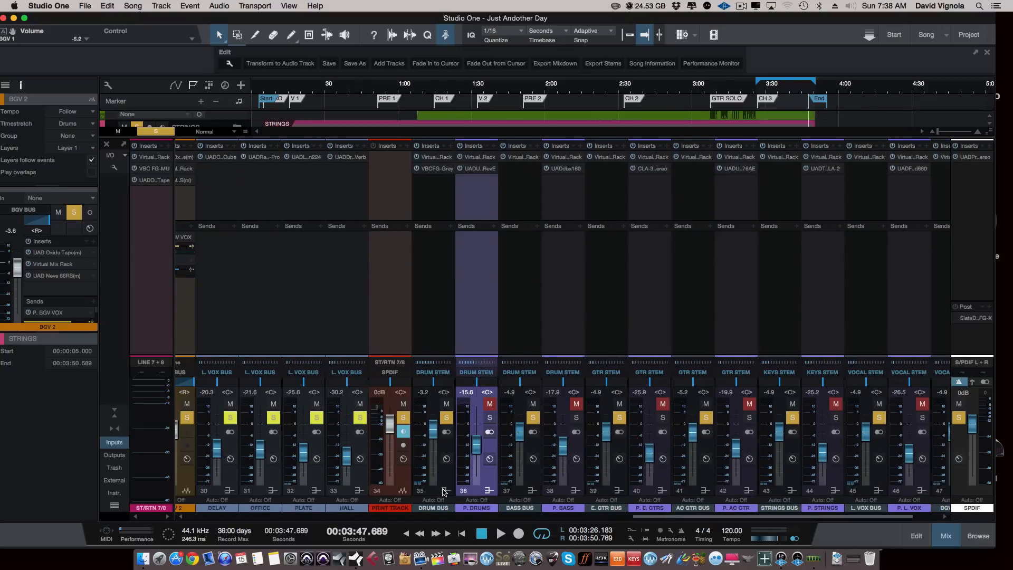
{"action": "left_click", "coordinate": [488, 404]}
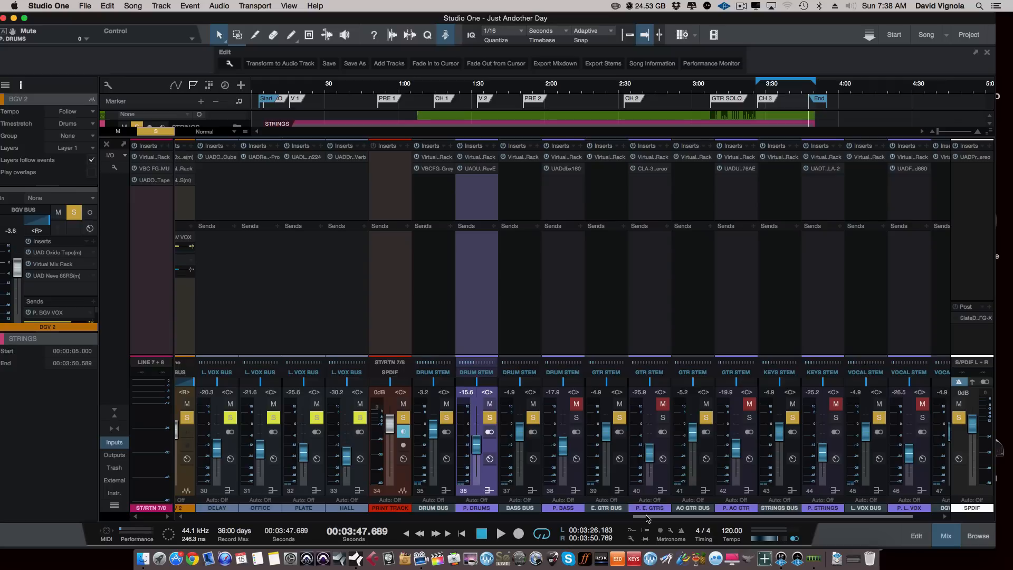
{"action": "left_click_drag", "start_coordinate": [647, 519], "coordinate": [616, 517]}
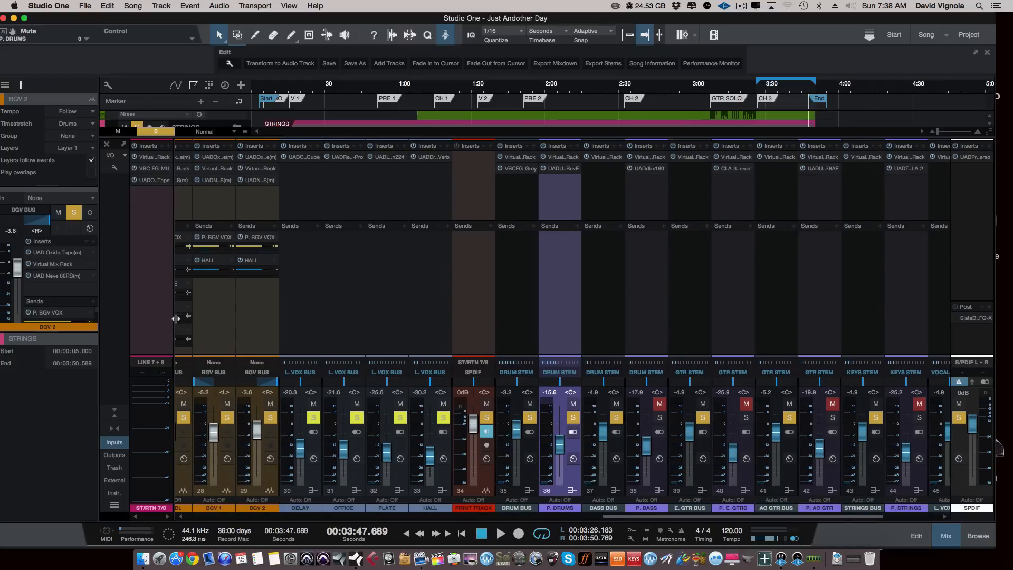
Solo only the DRUM BUS and PRINT TRACK, then raise the DRUM BUS to -2.6 dB during playback.
{"action": "left_click", "coordinate": [157, 131]}
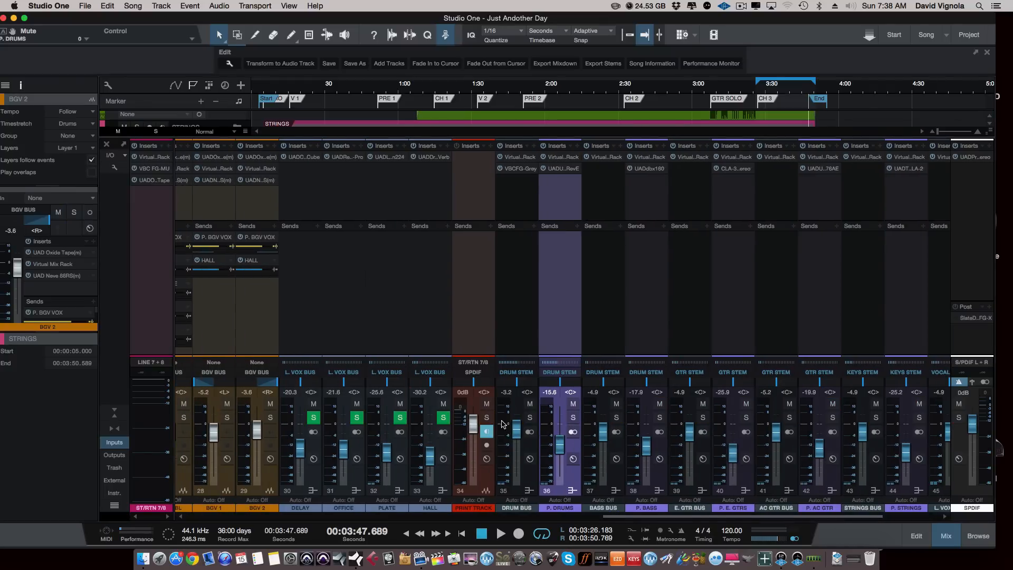
{"action": "left_click", "coordinate": [530, 417]}
{"action": "left_click", "coordinate": [487, 417]}
{"action": "key", "text": "space"}
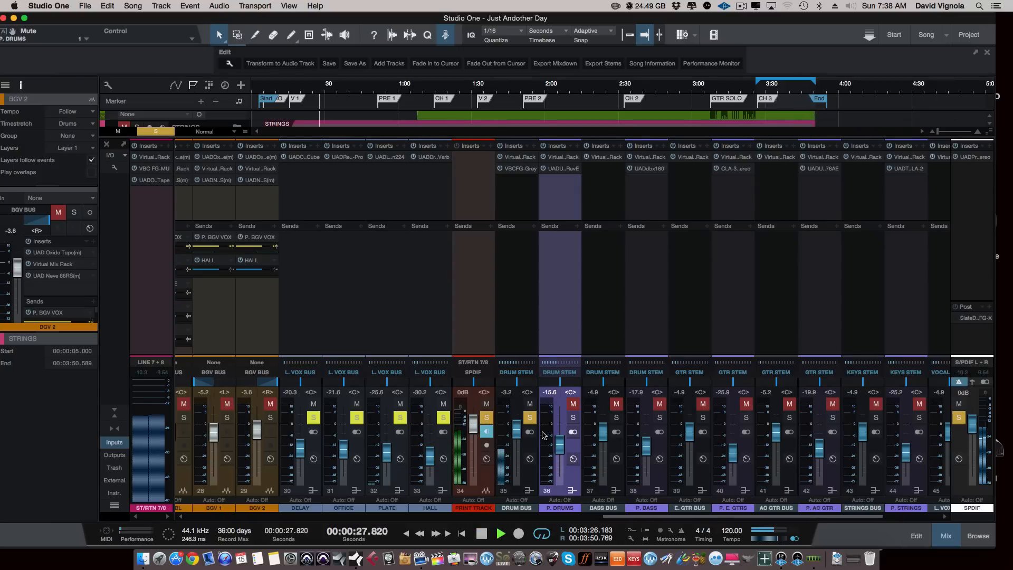
{"action": "left_click_drag", "start_coordinate": [517, 431], "coordinate": [517, 431]}
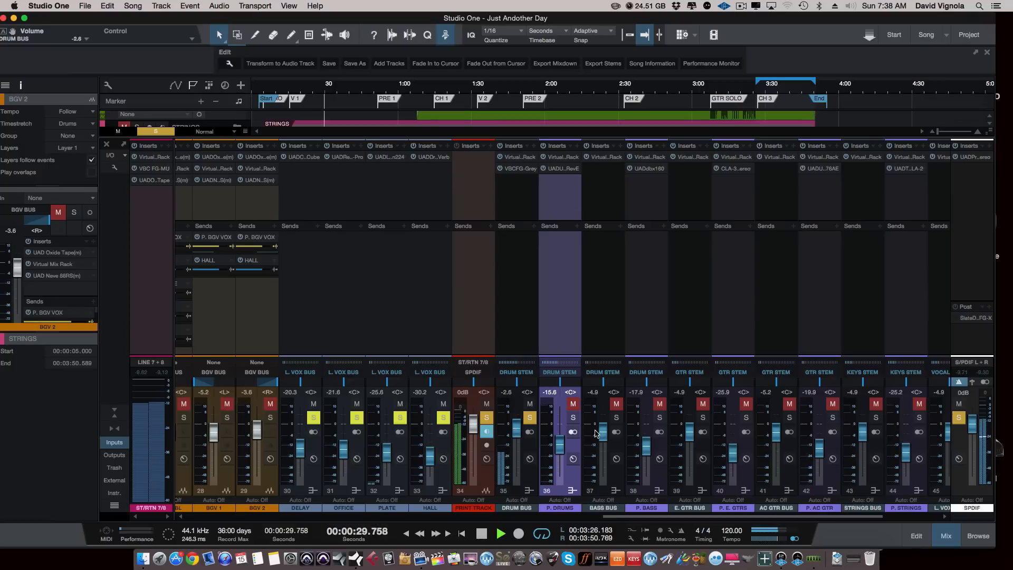
Bring P. DRUMS into the soloed mix at -22.9 dB and compare the drums with it muted and unmuted during playback.
{"action": "left_click", "coordinate": [573, 403]}
{"action": "left_click", "coordinate": [573, 417]}
{"action": "left_click_drag", "start_coordinate": [561, 449], "coordinate": [560, 444]}
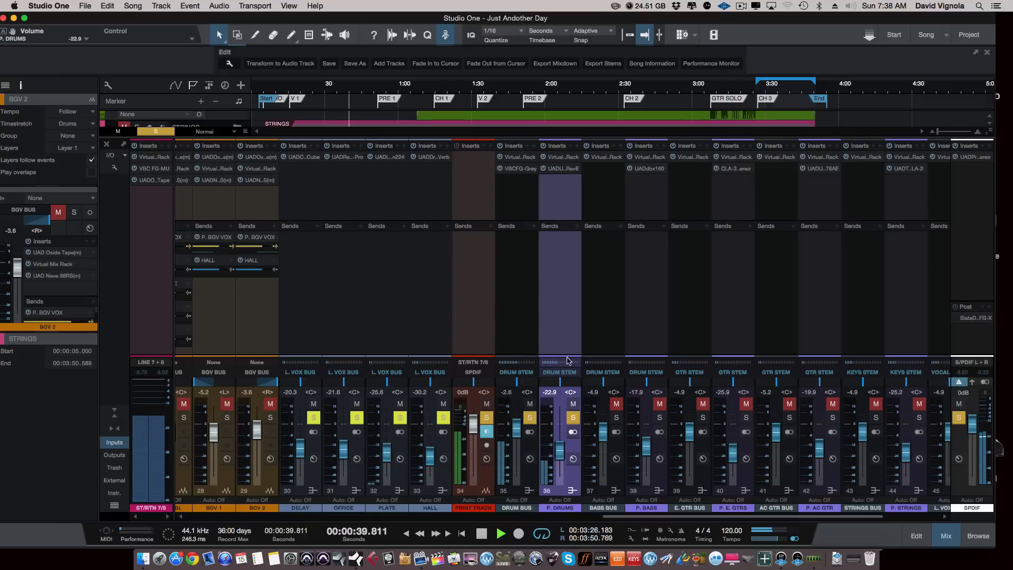
{"action": "left_click", "coordinate": [572, 404]}
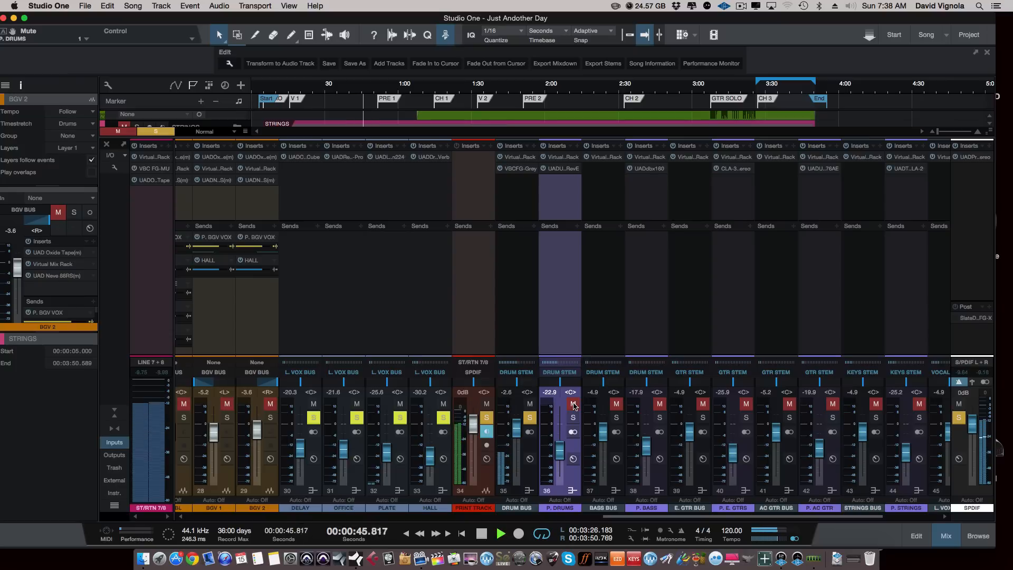
{"action": "left_click", "coordinate": [573, 404]}
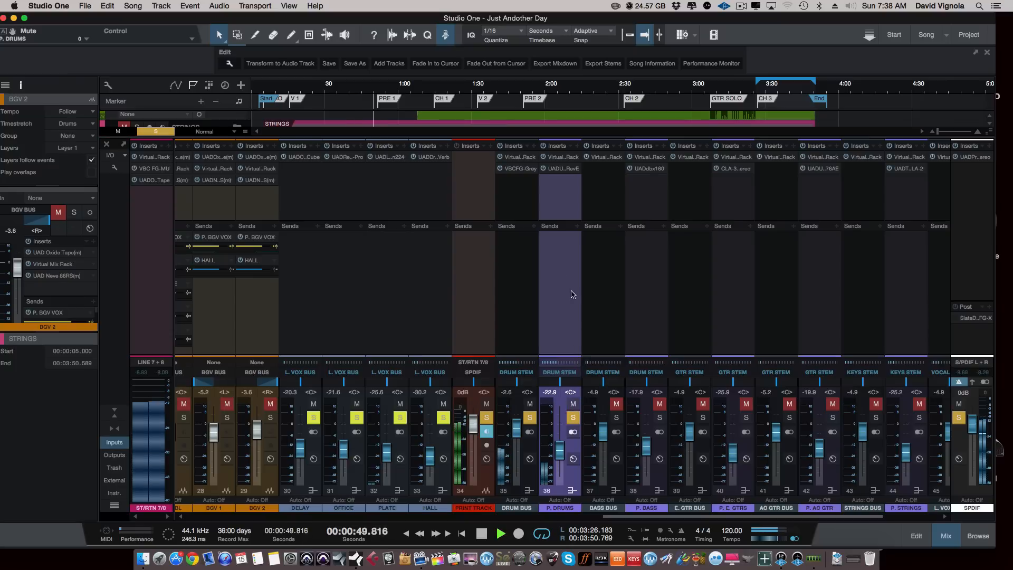
{"action": "key", "text": "space"}
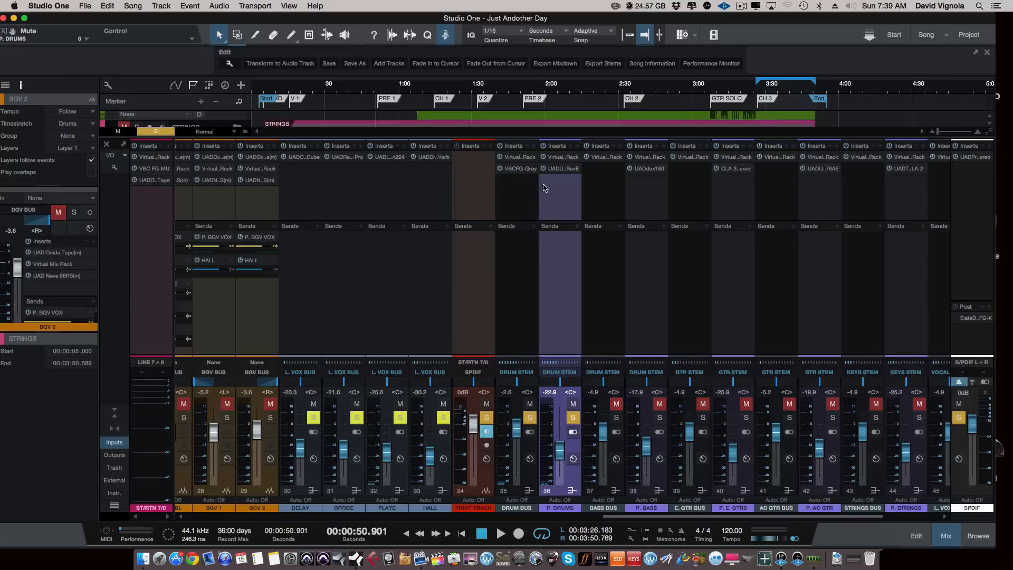
Inspect the Virtual Mix Rack and UAD 1176LN Rev E settings on P. DRUMS, play the drums through them, and close the plug-in.
{"action": "left_click", "coordinate": [557, 157]}
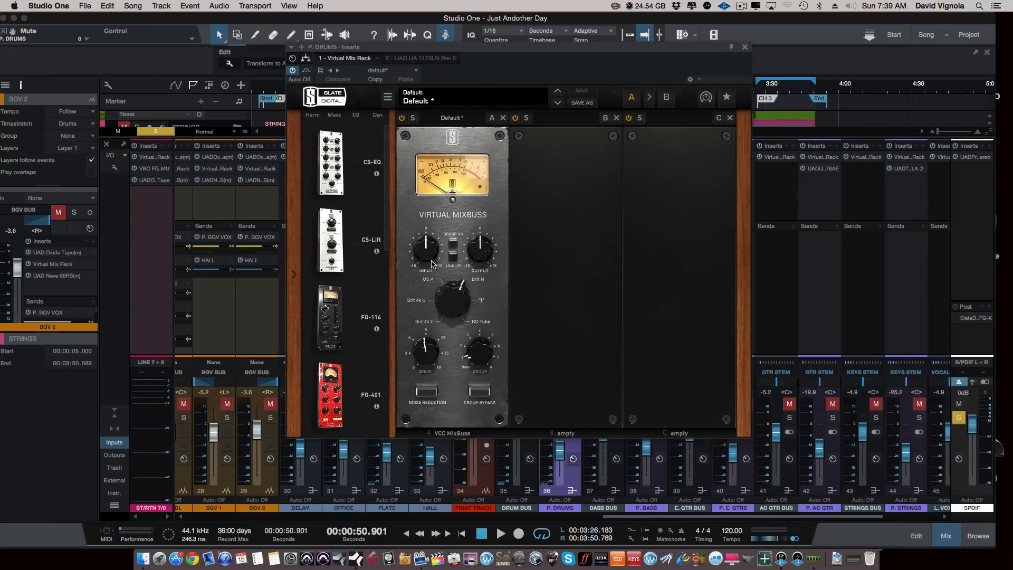
{"action": "left_click", "coordinate": [437, 59]}
{"action": "left_click_drag", "start_coordinate": [531, 53], "coordinate": [522, 135]}
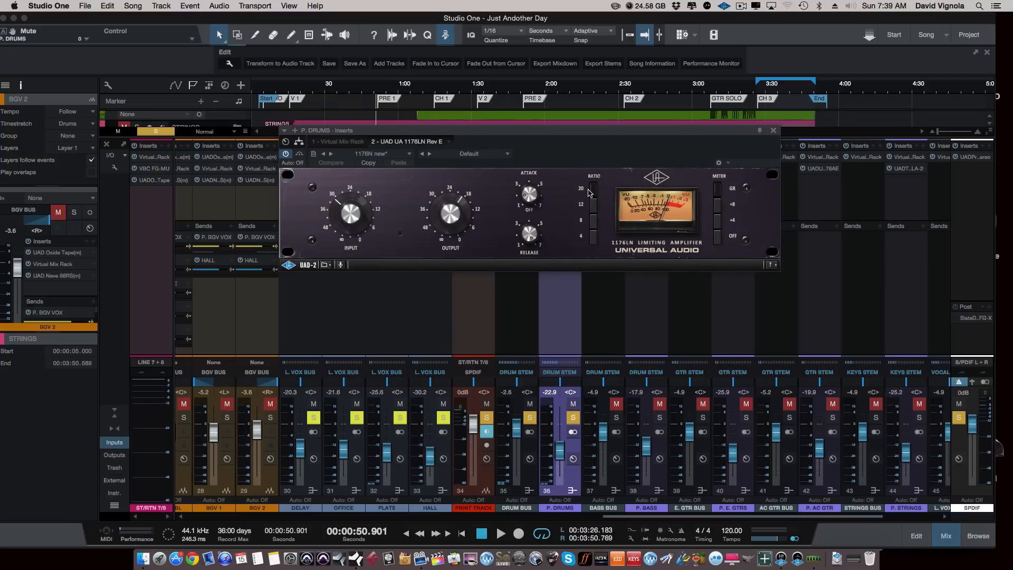
{"action": "key", "text": "space"}
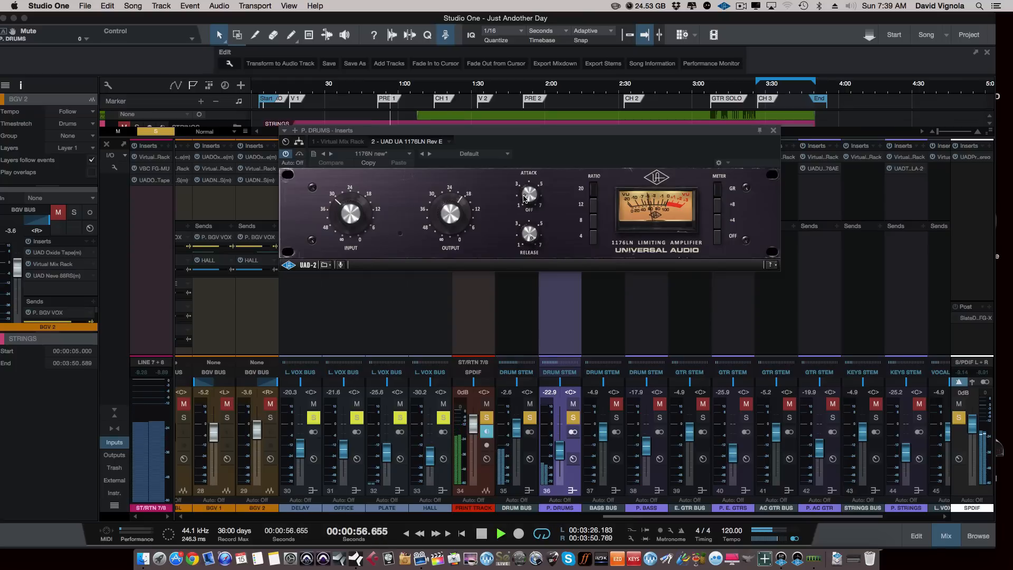
{"action": "left_click", "coordinate": [772, 131]}
Compare P. DRUMS muted and unmuted, raise its level to -20.9 dB, and stop playback.
{"action": "left_click", "coordinate": [573, 404]}
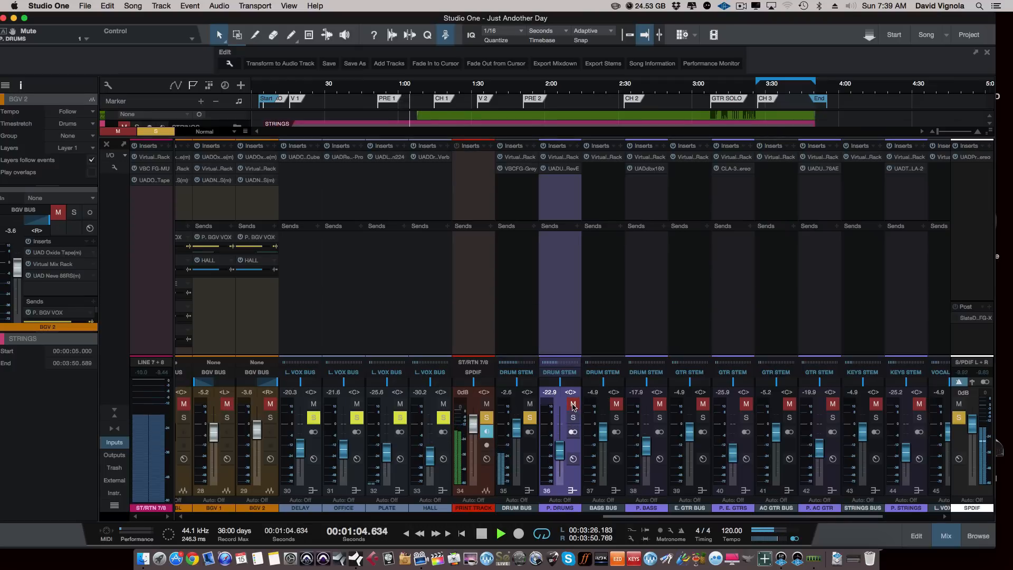
{"action": "left_click", "coordinate": [574, 404]}
{"action": "left_click", "coordinate": [573, 418]}
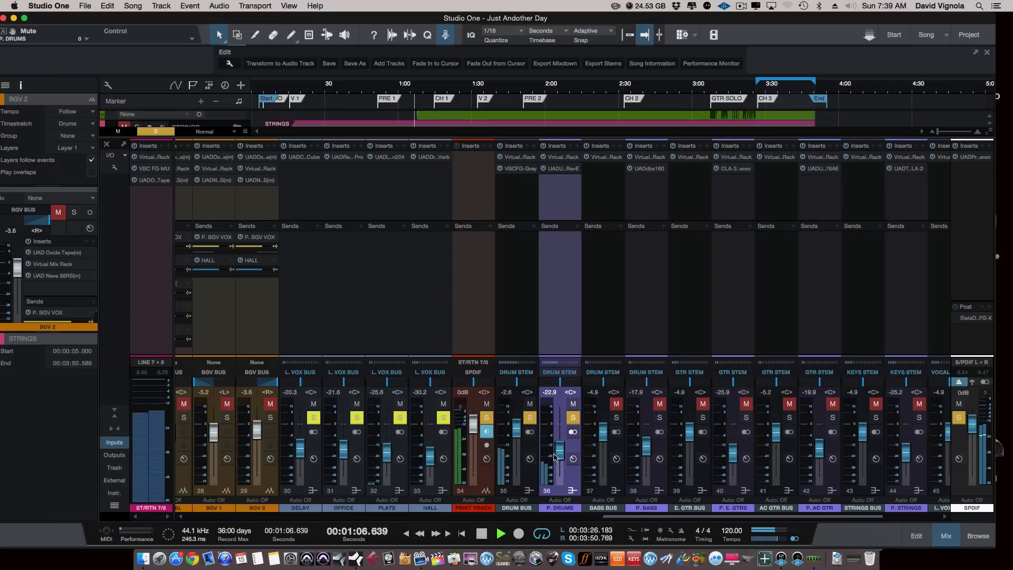
{"action": "left_click_drag", "start_coordinate": [557, 455], "coordinate": [559, 454]}
{"action": "key", "text": "space"}
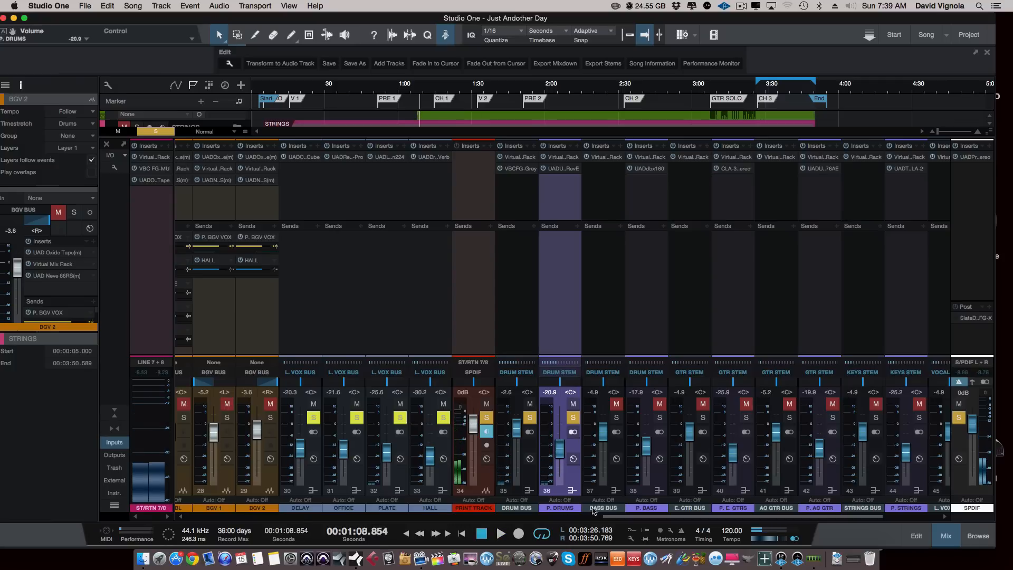
Unmute and solo BASS BUS and its parallel bus P. BASS alongside the drums during playback.
{"action": "left_click_drag", "start_coordinate": [615, 519], "coordinate": [639, 516]}
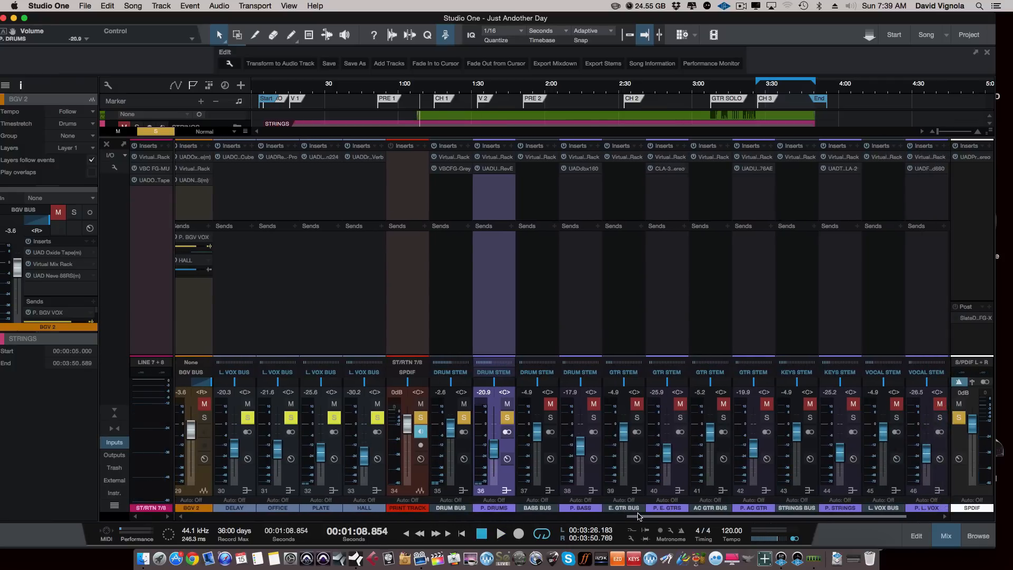
{"action": "left_click", "coordinate": [549, 484]}
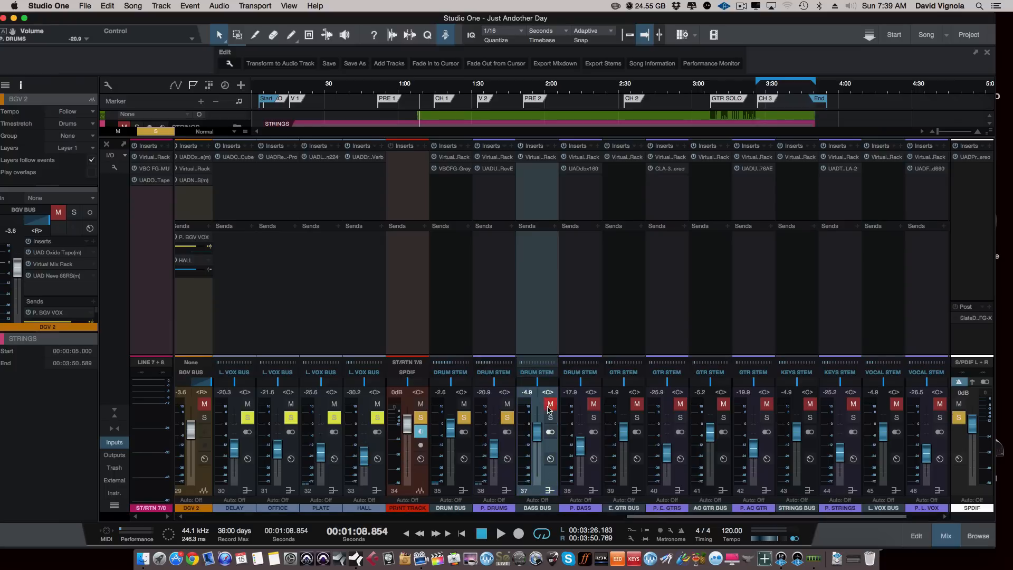
{"action": "left_click", "coordinate": [550, 403]}
{"action": "left_click", "coordinate": [550, 418]}
{"action": "key", "text": "space"}
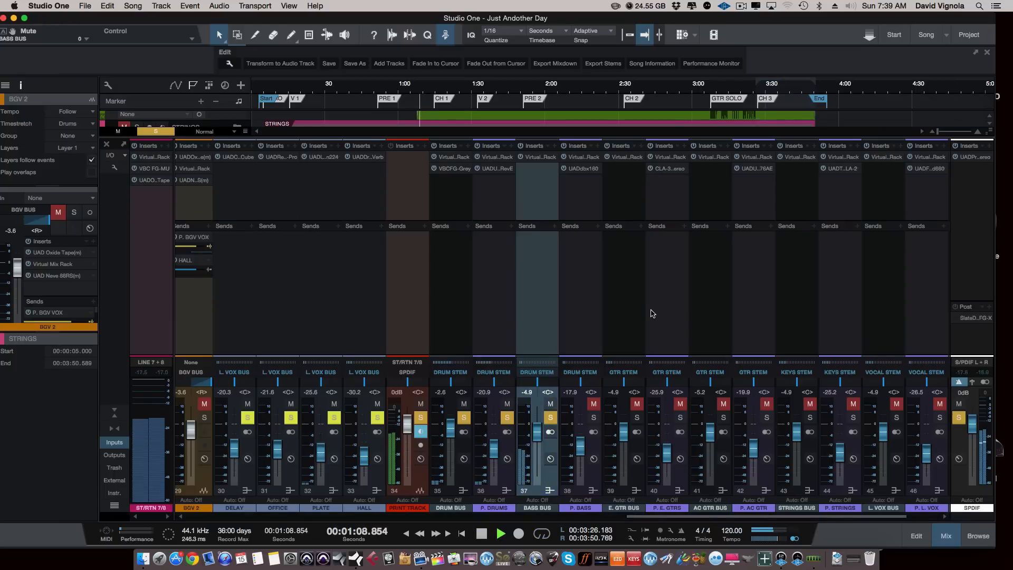
{"action": "left_click", "coordinate": [590, 476]}
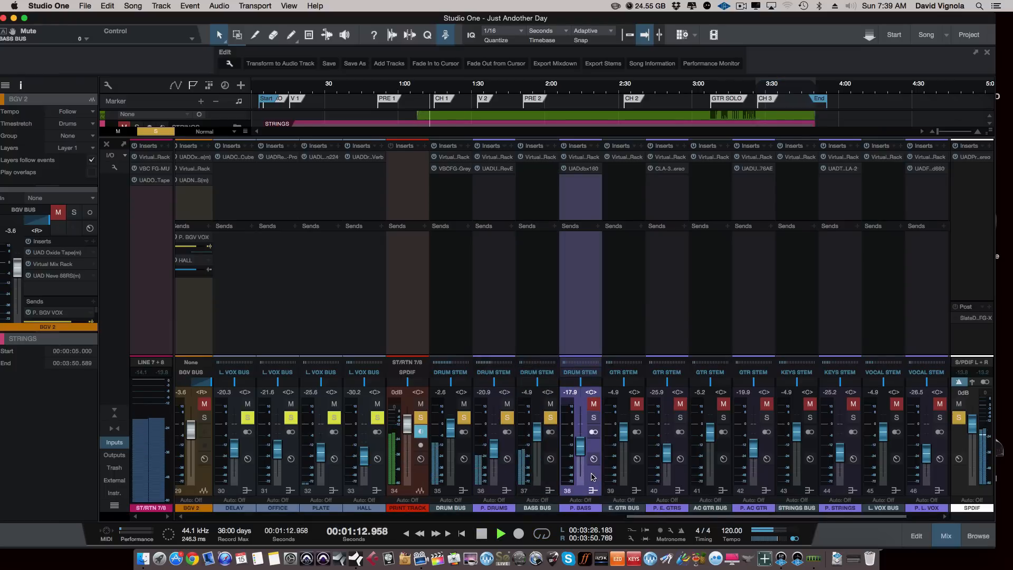
{"action": "left_click", "coordinate": [591, 405]}
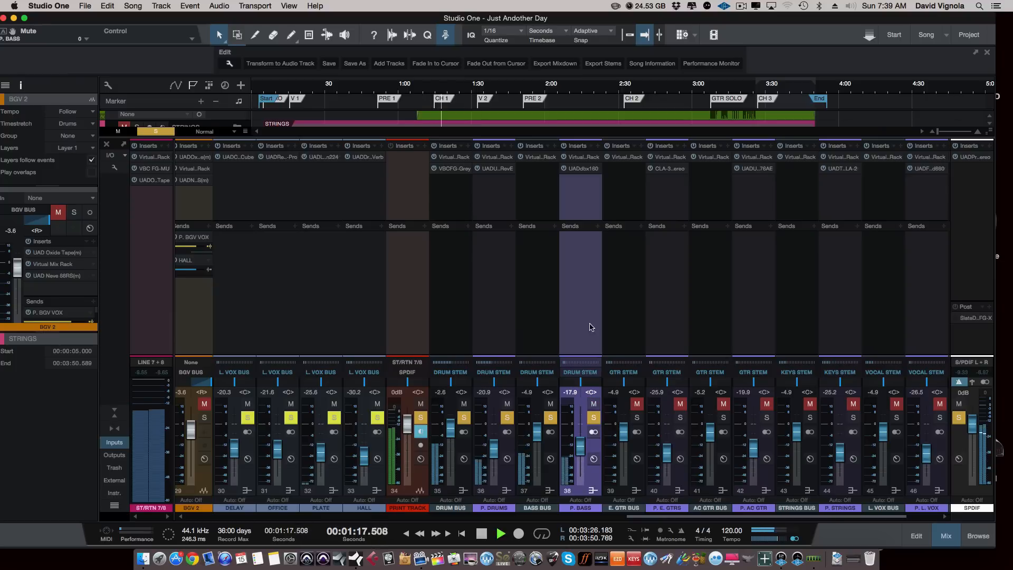
Inspect the Virtual Mix Rack and UAD dbx 160 compressor settings on P. BASS.
{"action": "left_click", "coordinate": [581, 158]}
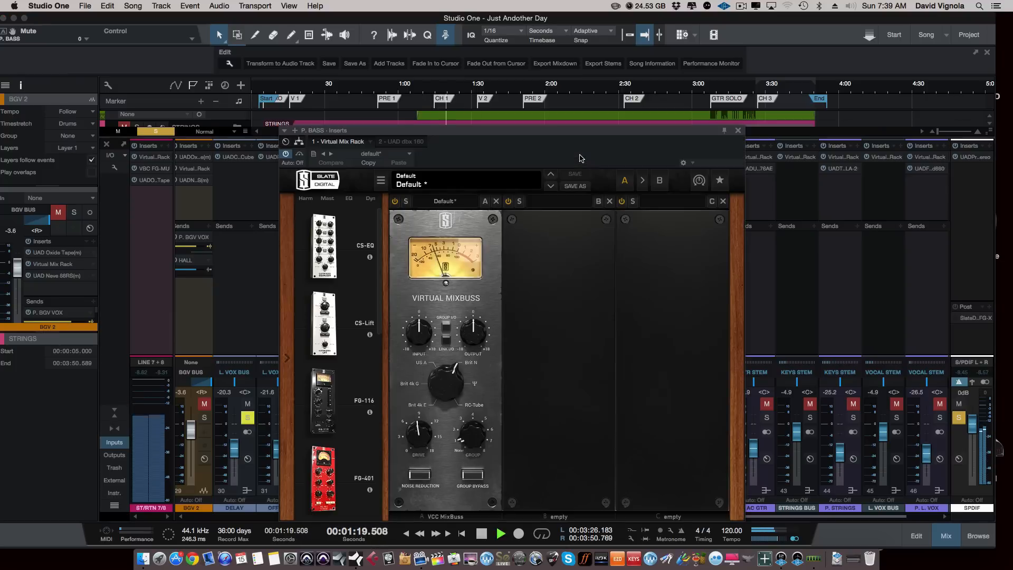
{"action": "left_click_drag", "start_coordinate": [564, 131], "coordinate": [562, 89]}
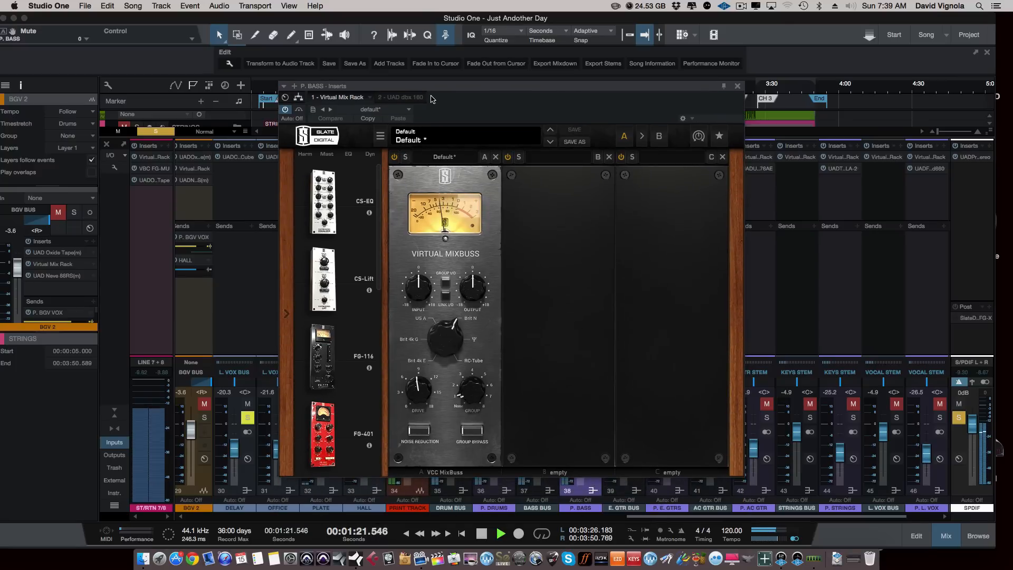
{"action": "left_click", "coordinate": [401, 98]}
{"action": "key", "text": "space"}
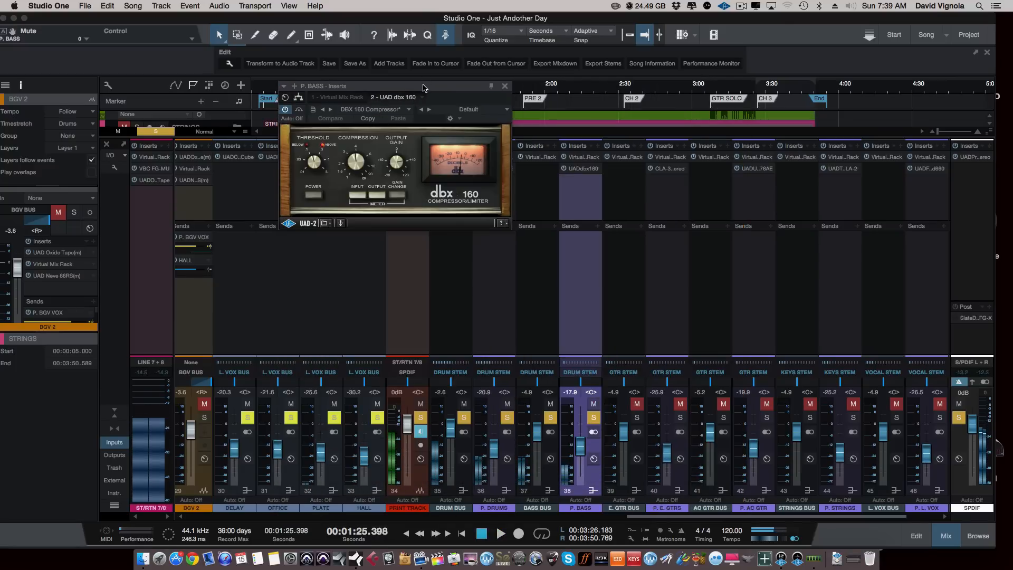
{"action": "left_click_drag", "start_coordinate": [423, 87], "coordinate": [465, 170]}
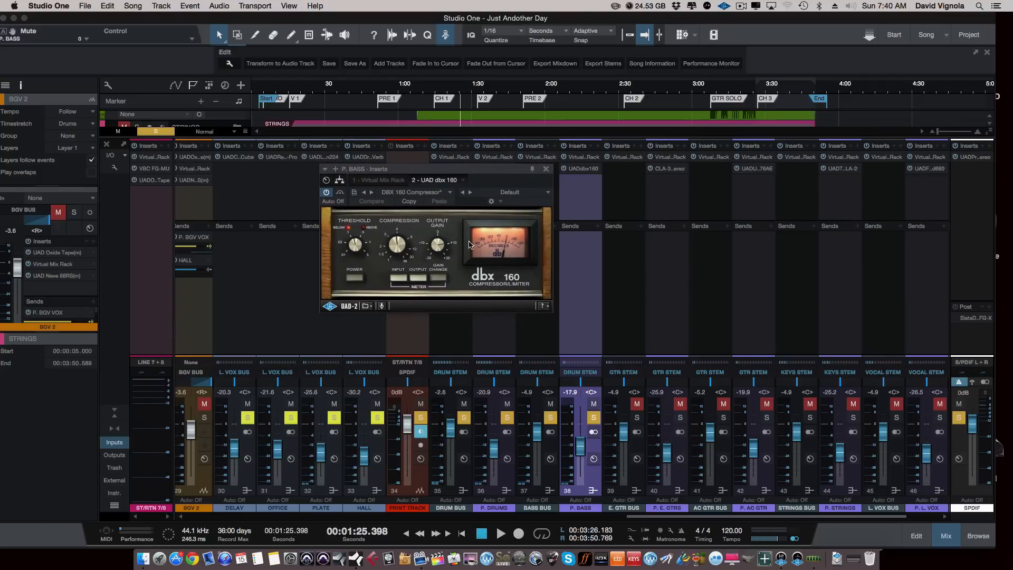
Compare P. BASS muted and unmuted during playback, lower its level to -20.3 dB, and close the dbx 160 plug-in.
{"action": "key", "text": "space"}
{"action": "left_click_drag", "start_coordinate": [580, 446], "coordinate": [580, 449]}
{"action": "left_click", "coordinate": [594, 403]}
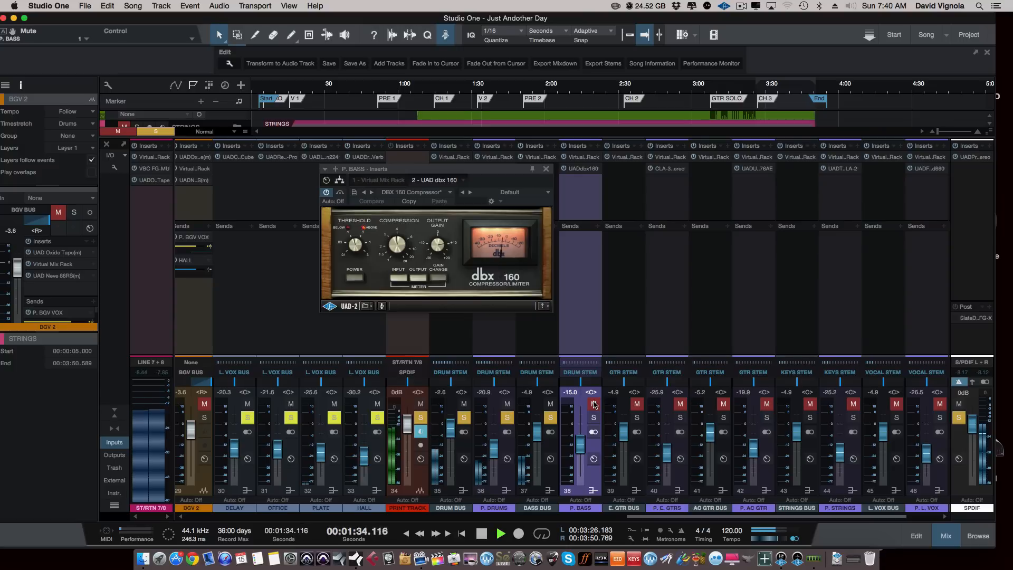
{"action": "left_click", "coordinate": [593, 404]}
{"action": "left_click", "coordinate": [593, 418]}
{"action": "left_click_drag", "start_coordinate": [586, 450], "coordinate": [583, 451]}
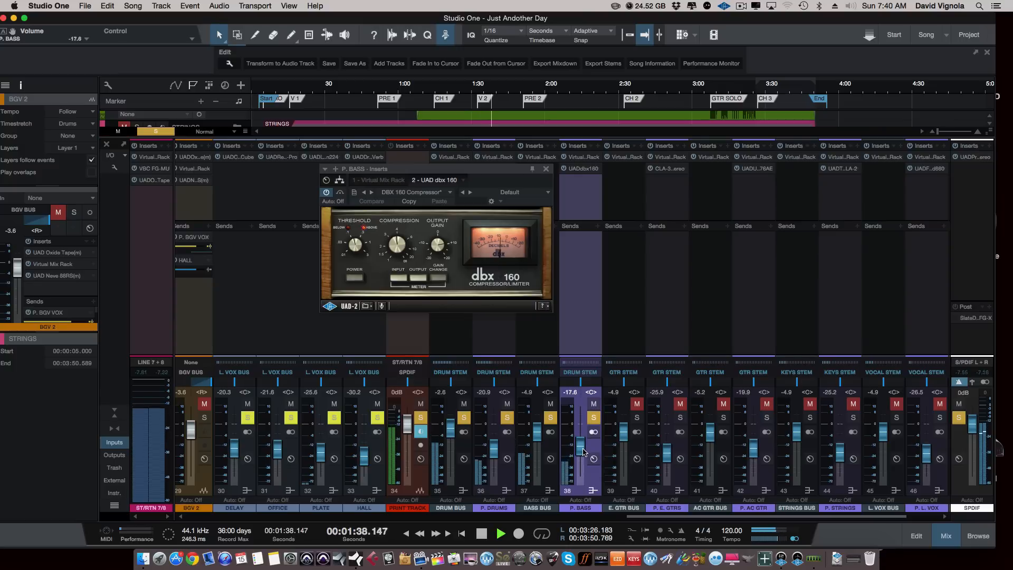
{"action": "left_click", "coordinate": [547, 169]}
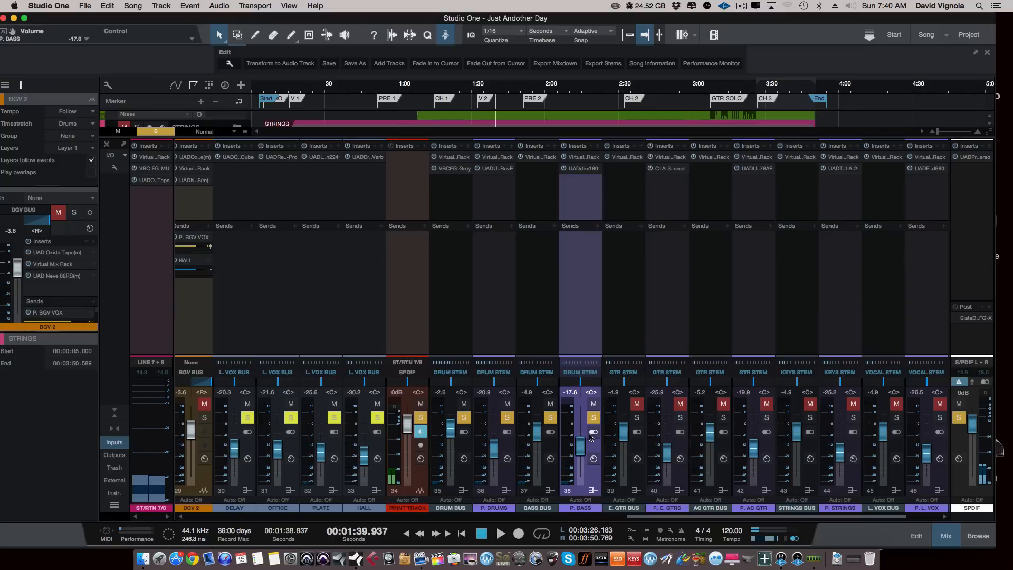
{"action": "left_click_drag", "start_coordinate": [581, 446], "coordinate": [580, 450]}
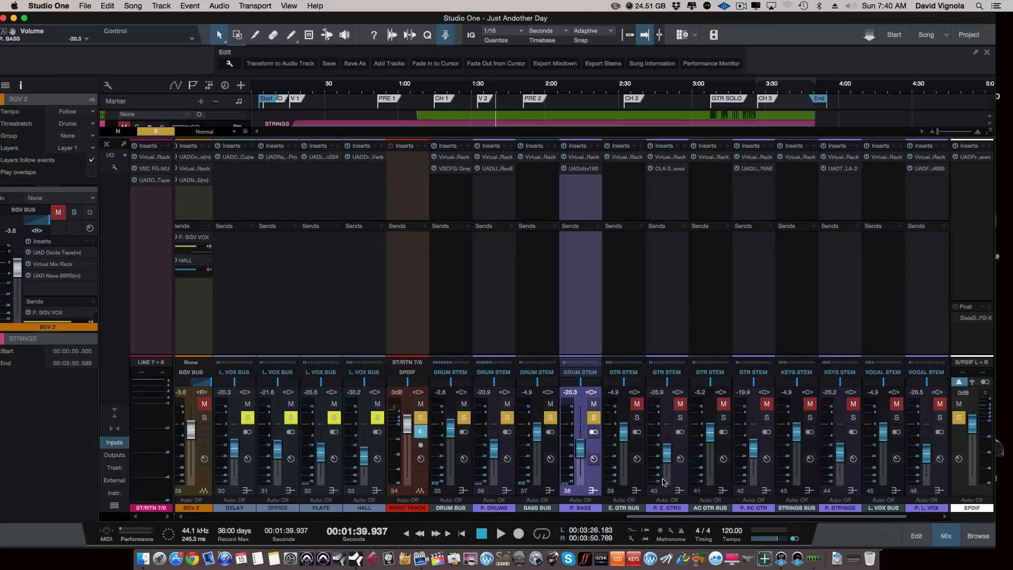
Unmute E. GTR BUS and P. E. GTRS, lower P. E. GTRS to -27.5 dB, and compare the playback with and without it.
{"action": "left_click", "coordinate": [640, 477]}
{"action": "left_click", "coordinate": [637, 404]}
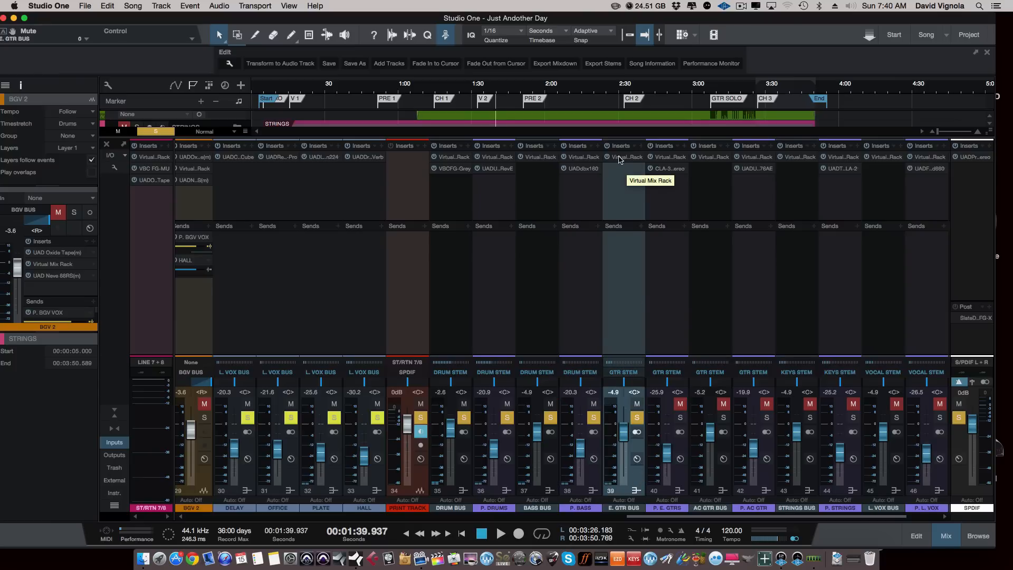
{"action": "key", "text": "space"}
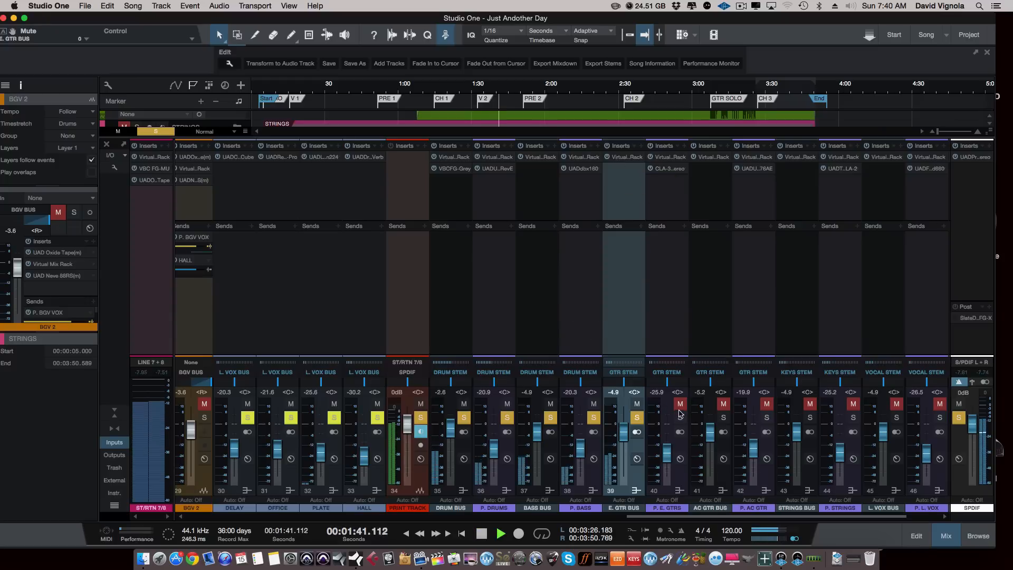
{"action": "left_click", "coordinate": [680, 404]}
{"action": "left_click_drag", "start_coordinate": [667, 449], "coordinate": [668, 452]}
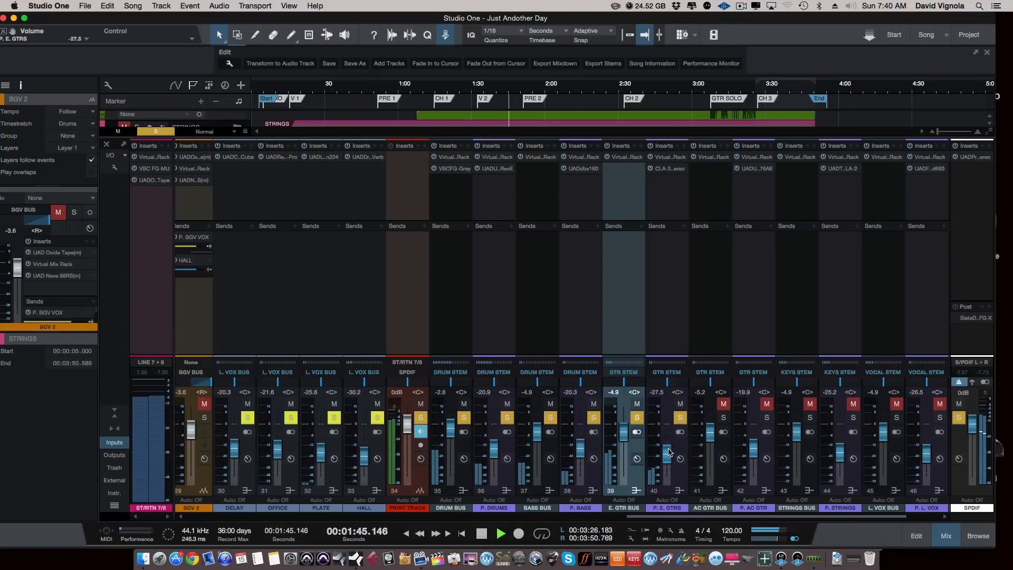
{"action": "left_click", "coordinate": [681, 404]}
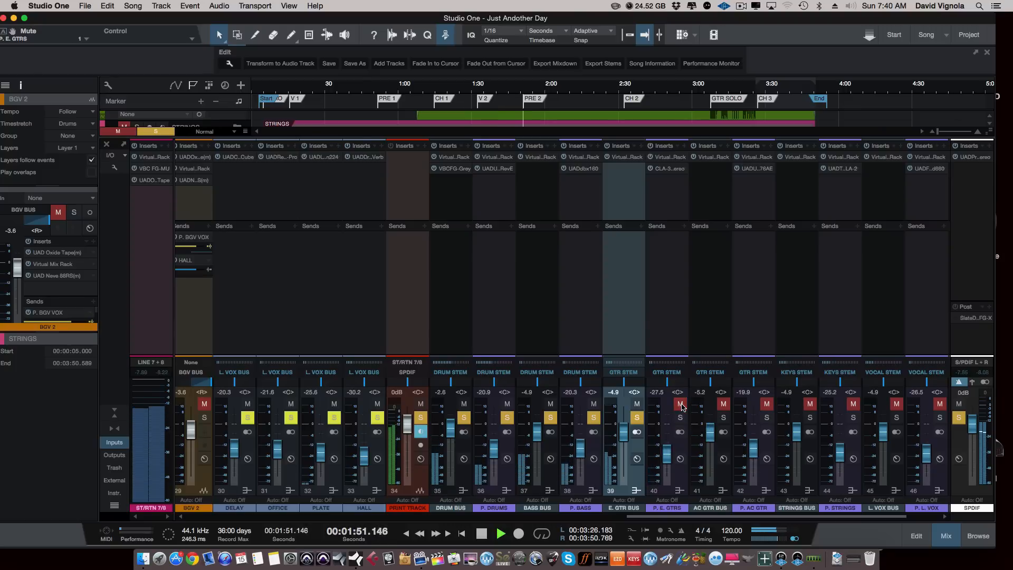
{"action": "left_click", "coordinate": [680, 404]}
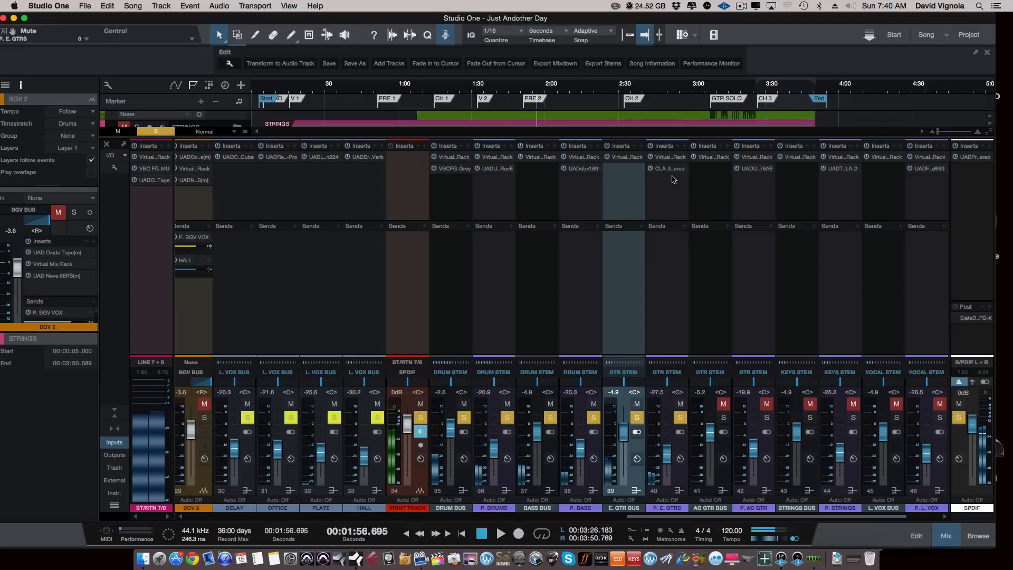
Examine the CLA-3A compressor on P. E. GTRS during playback, comparing the parallel bus muted and unmuted.
{"action": "left_click", "coordinate": [670, 169]}
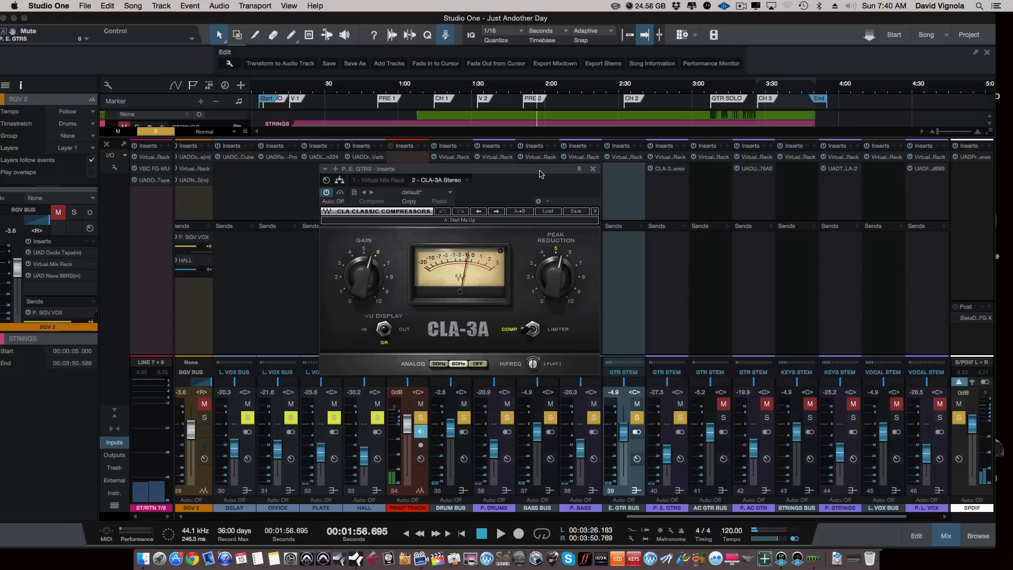
{"action": "left_click_drag", "start_coordinate": [548, 164], "coordinate": [566, 161]}
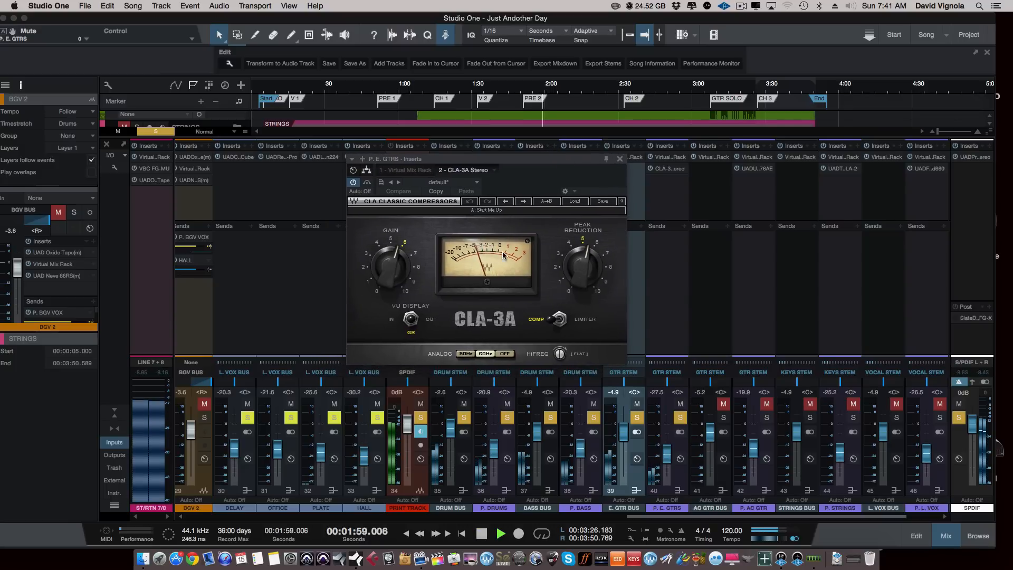
{"action": "left_click", "coordinate": [680, 404]}
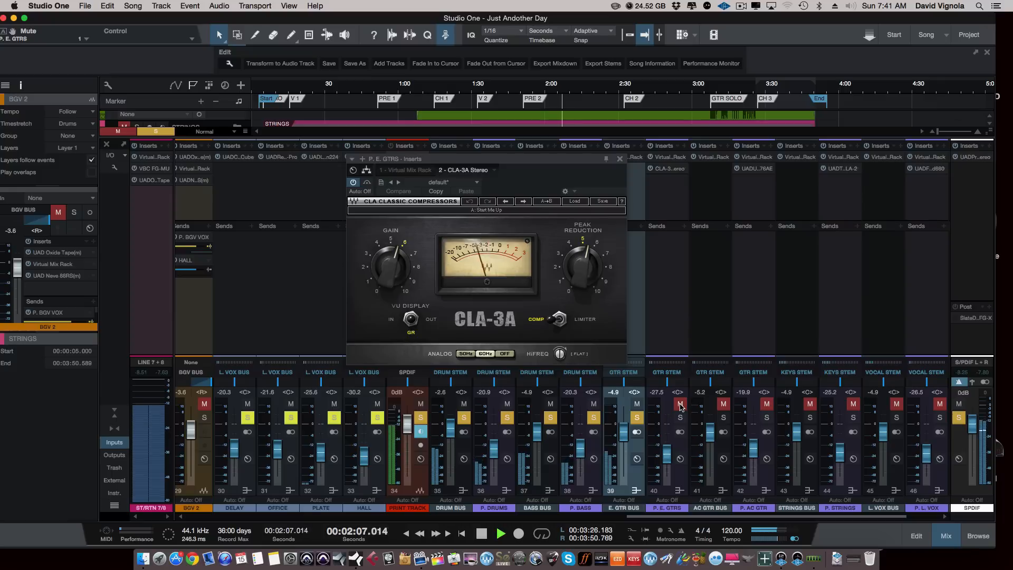
{"action": "left_click", "coordinate": [679, 404]}
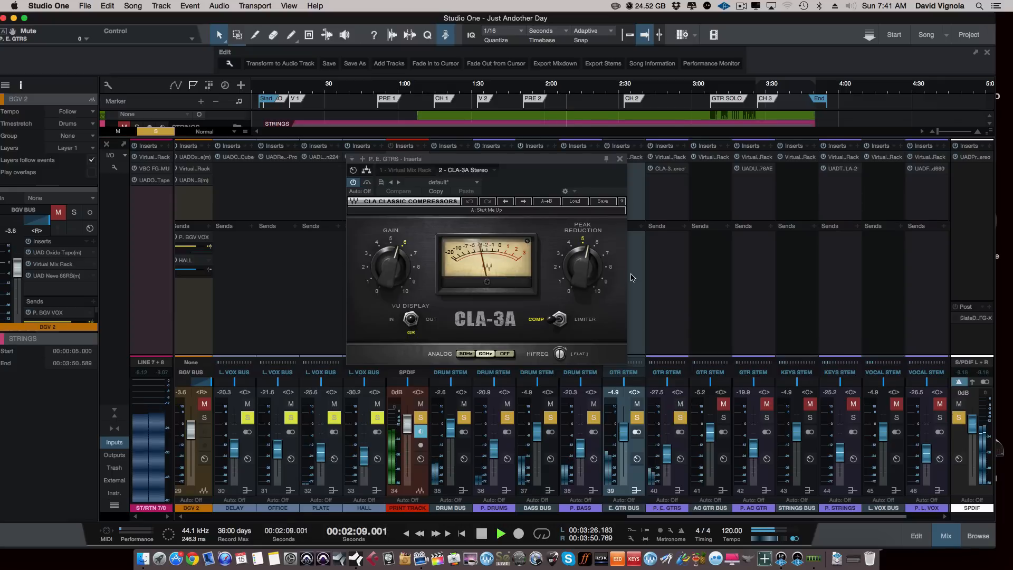
Stop playback and close the CLA-3A compressor on P. E. GTRS.
{"action": "key", "text": "space"}
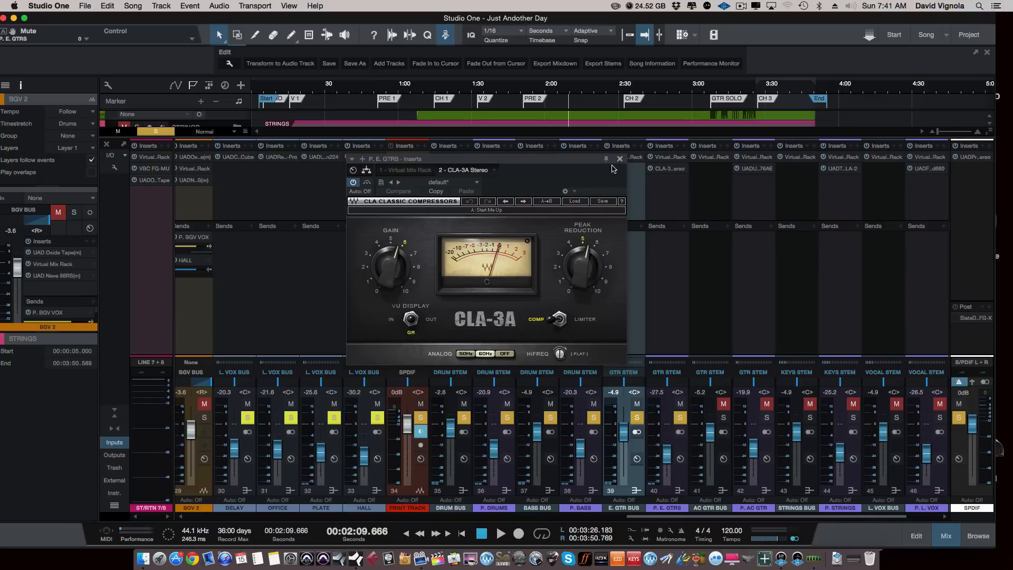
{"action": "left_click_drag", "start_coordinate": [555, 167], "coordinate": [560, 170]}
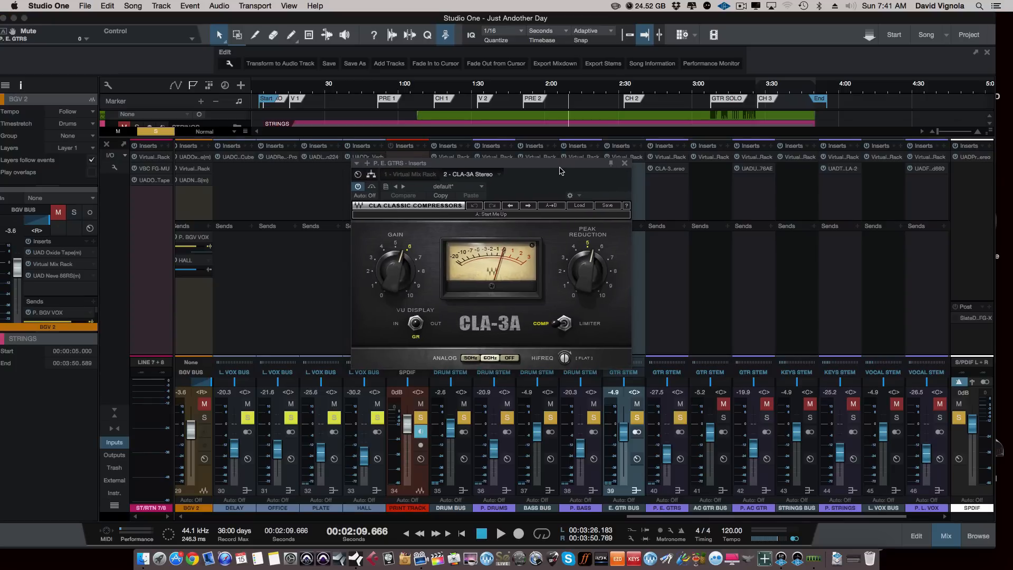
{"action": "left_click", "coordinate": [625, 163]}
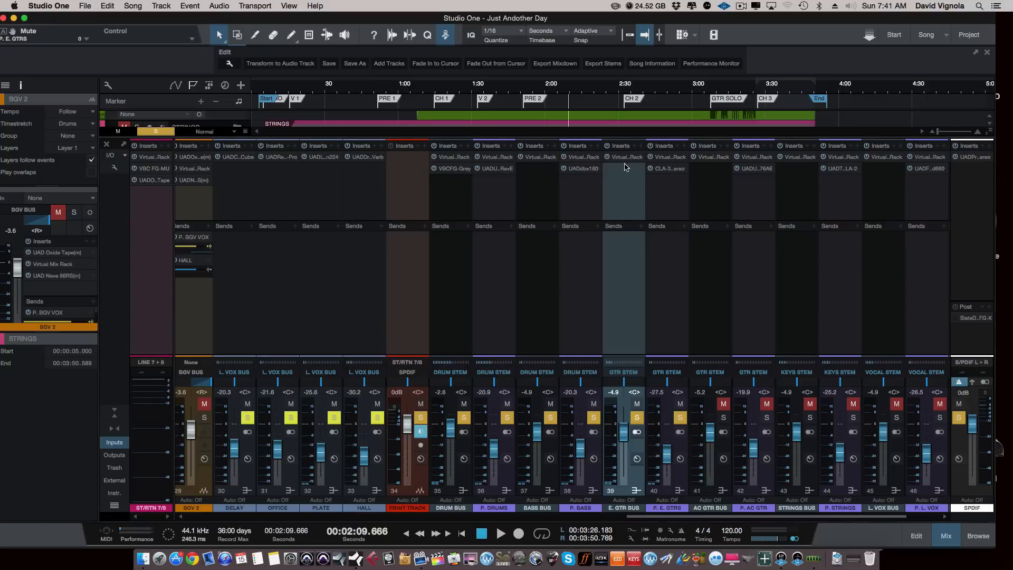
Unmute AC GTR BUS, play the song from the start of verse 1, and unmute P. AC GTR.
{"action": "left_click", "coordinate": [673, 479]}
{"action": "left_click", "coordinate": [716, 480]}
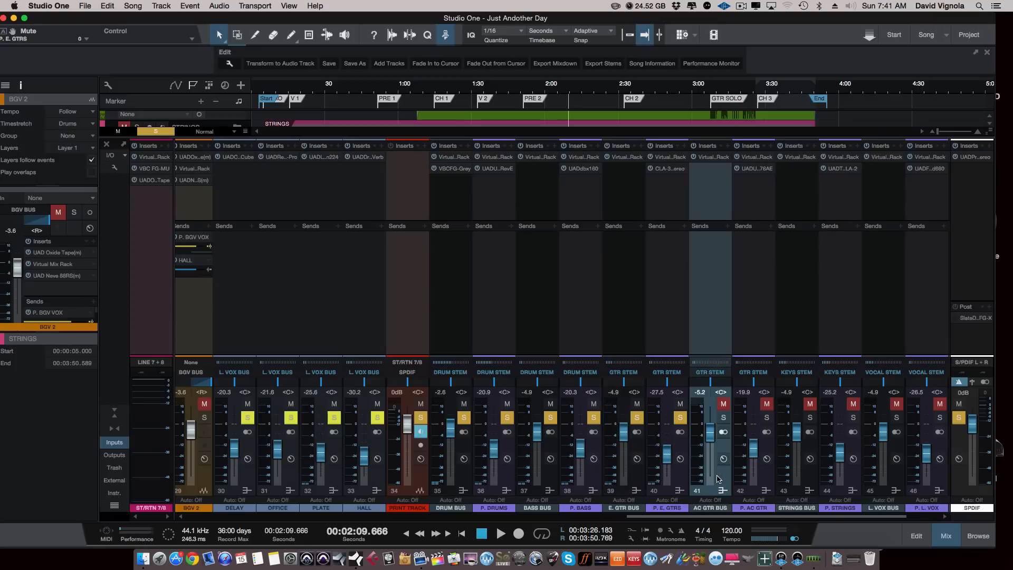
{"action": "left_click", "coordinate": [723, 404]}
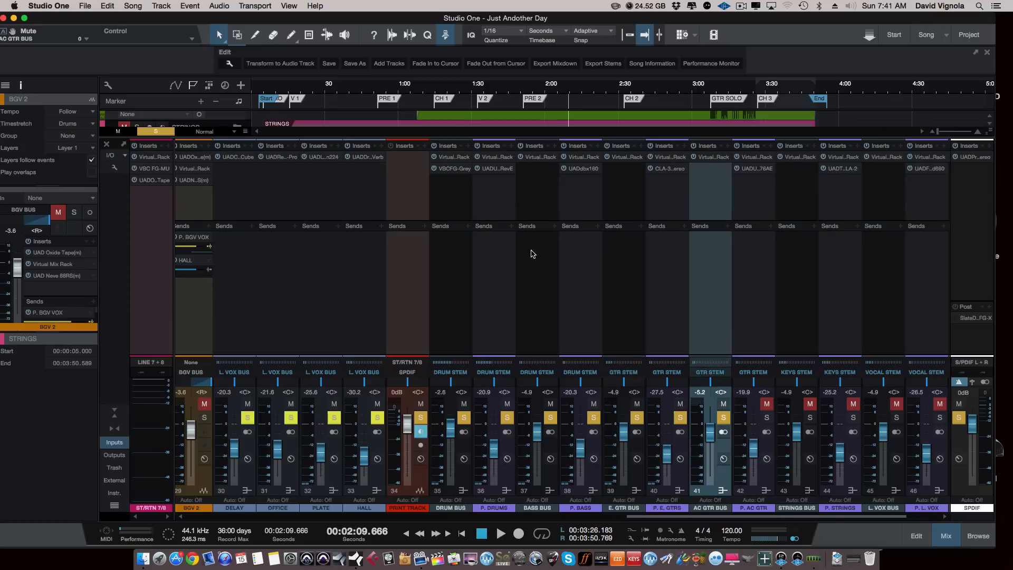
{"action": "left_click", "coordinate": [293, 90]}
{"action": "key", "text": "space"}
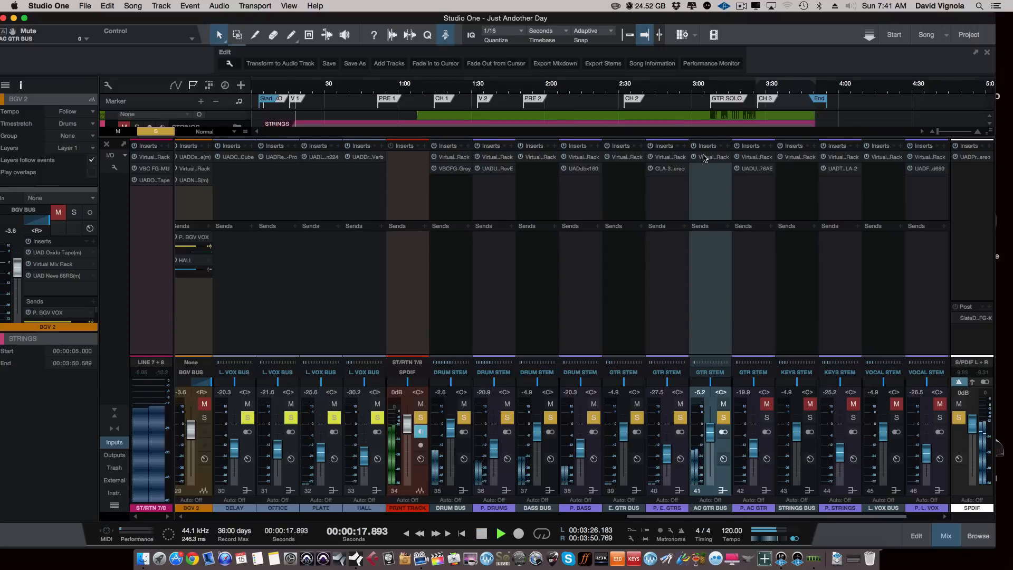
{"action": "left_click", "coordinate": [766, 404]}
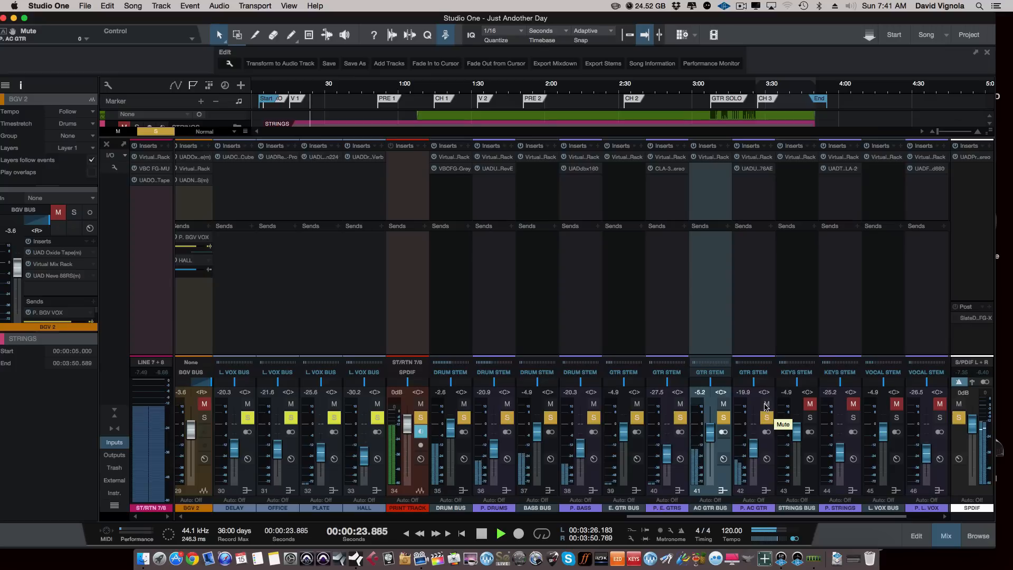
Examine the UAD 1176AE compressor on P. AC GTR, comparing playback with the parallel bus muted and unmuted, and close the plug-in.
{"action": "left_click", "coordinate": [753, 169]}
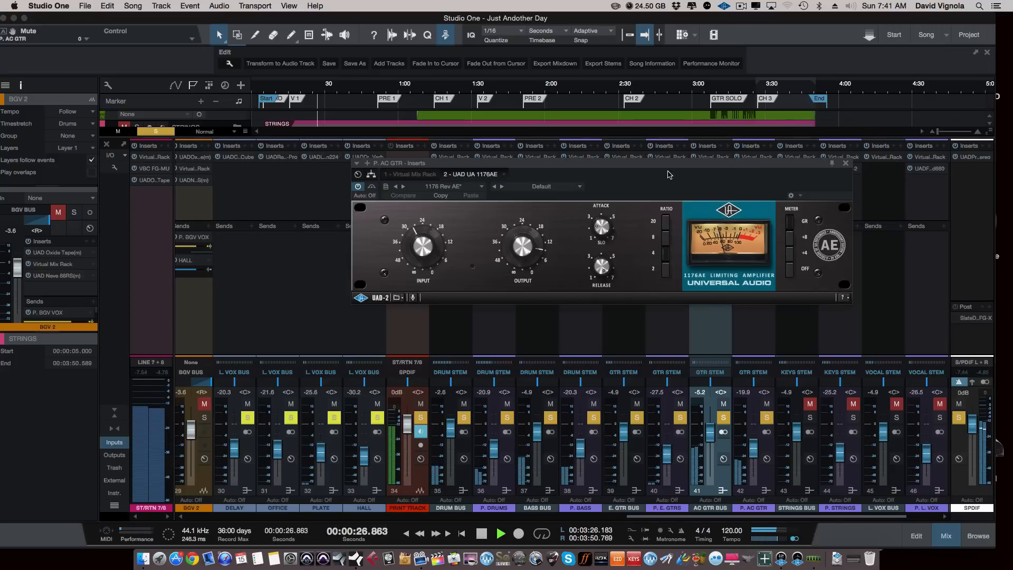
{"action": "left_click", "coordinate": [767, 403]}
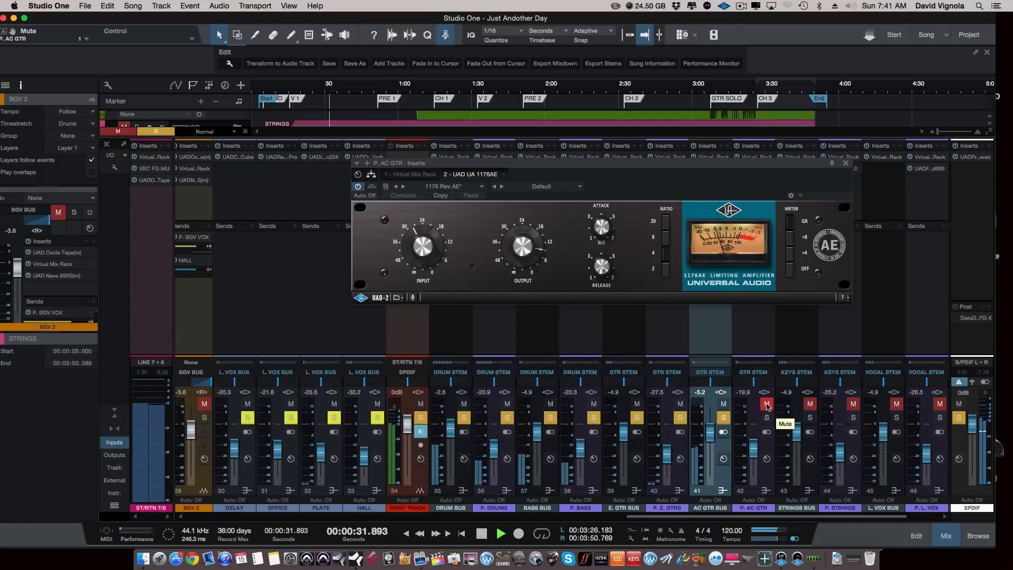
{"action": "left_click", "coordinate": [767, 404]}
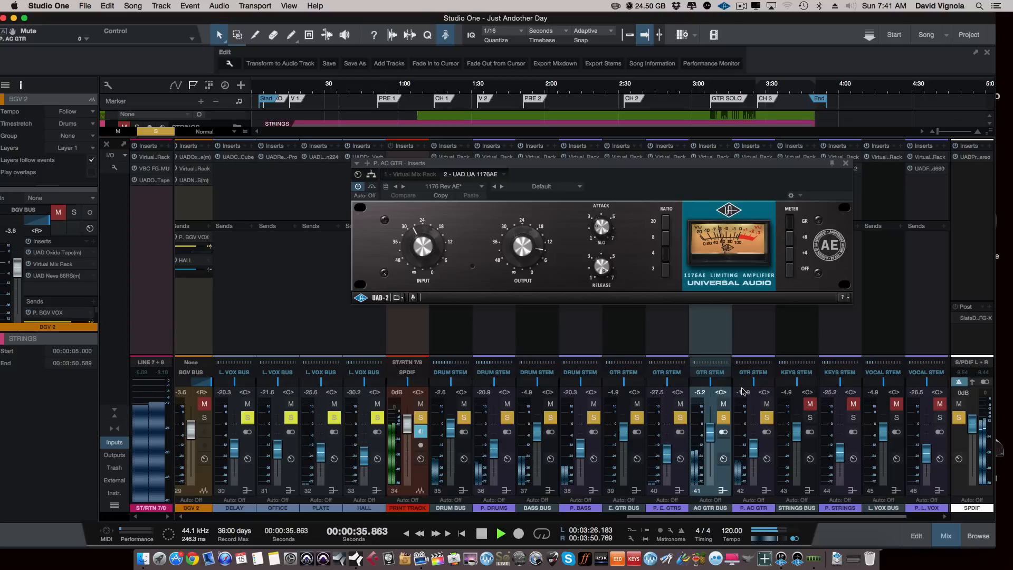
{"action": "key", "text": "space"}
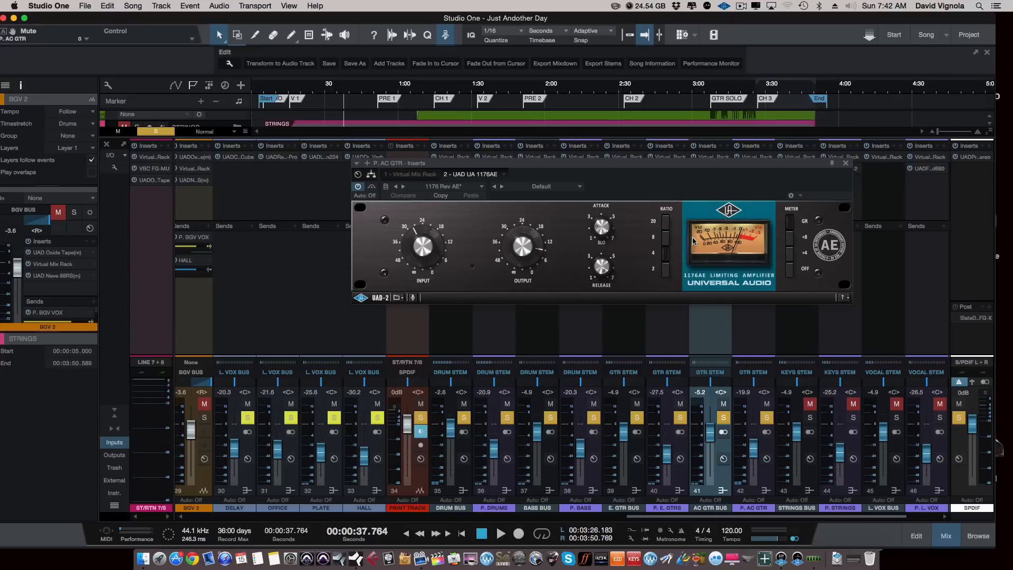
{"action": "key", "text": "space"}
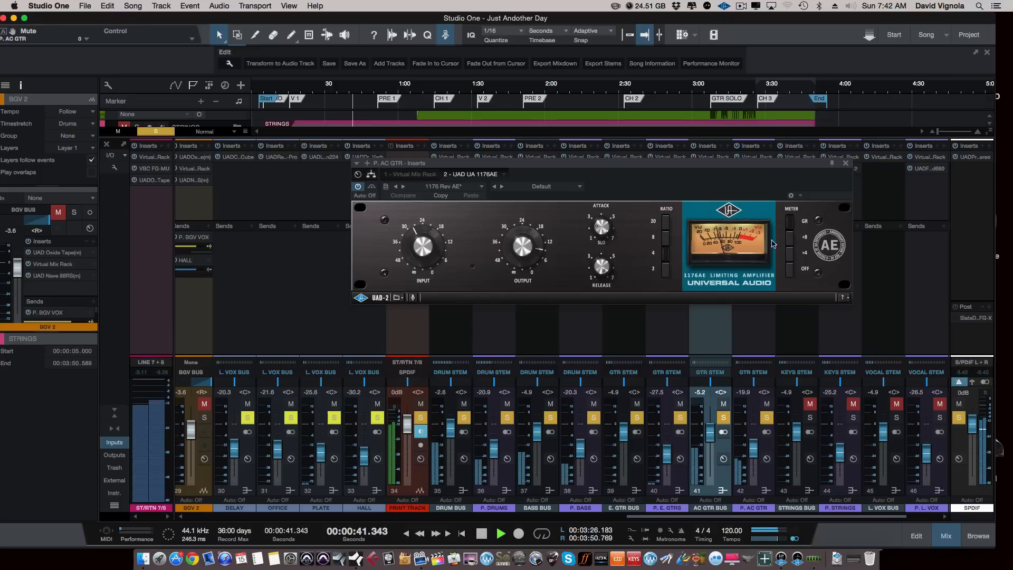
{"action": "left_click", "coordinate": [767, 404]}
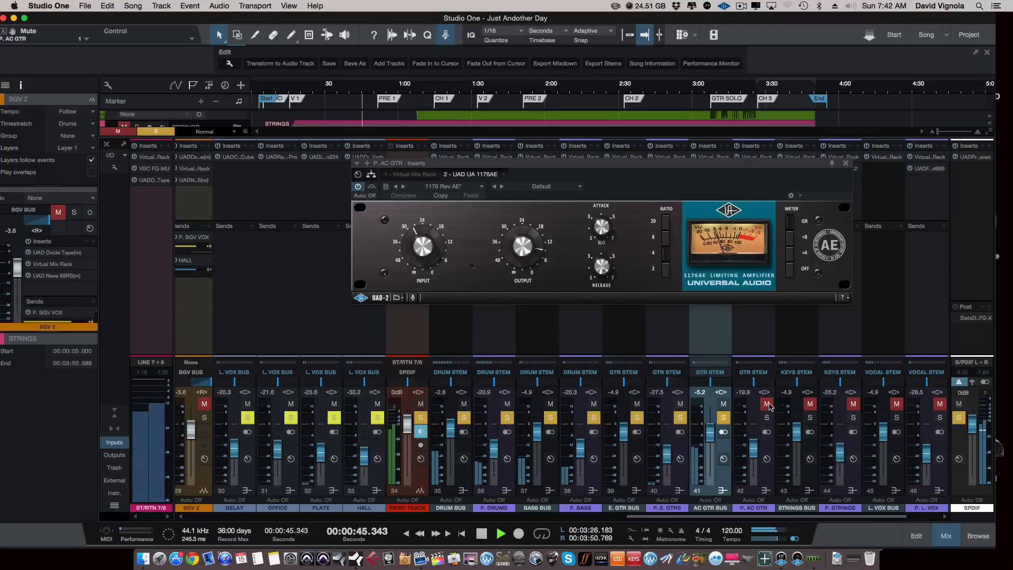
{"action": "left_click", "coordinate": [767, 404]}
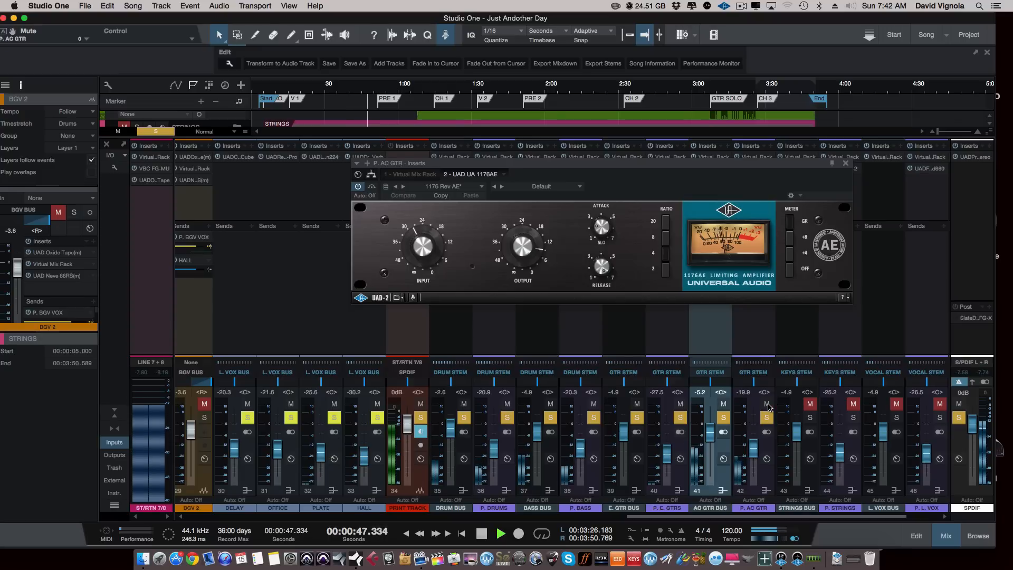
{"action": "left_click", "coordinate": [846, 166]}
{"action": "key", "text": "space"}
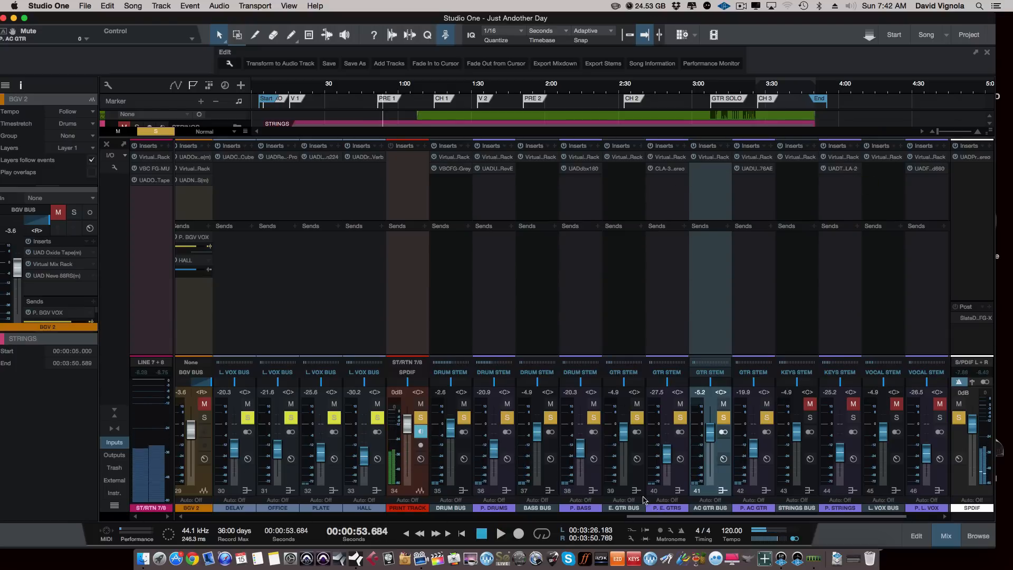
Unmute STRINGS BUS, resume playback, and unmute its parallel bus P. STRINGS.
{"action": "scroll", "coordinate": [607, 475], "scroll_direction": "right", "scroll_amount": 2}
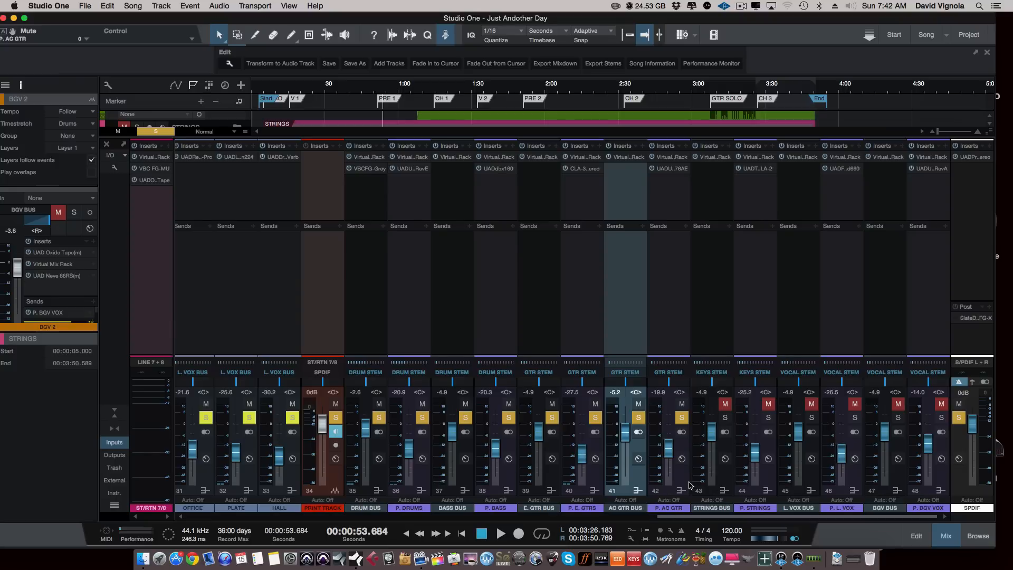
{"action": "left_click", "coordinate": [722, 485]}
{"action": "left_click", "coordinate": [724, 404]}
{"action": "left_click", "coordinate": [725, 417]}
{"action": "key", "text": "space"}
{"action": "left_click", "coordinate": [763, 478]}
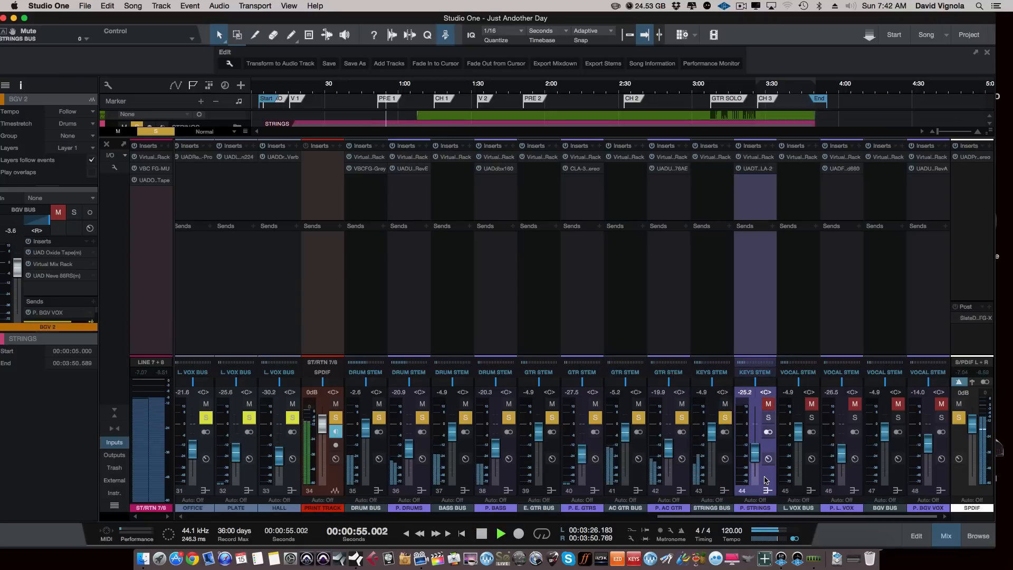
{"action": "left_click", "coordinate": [768, 403]}
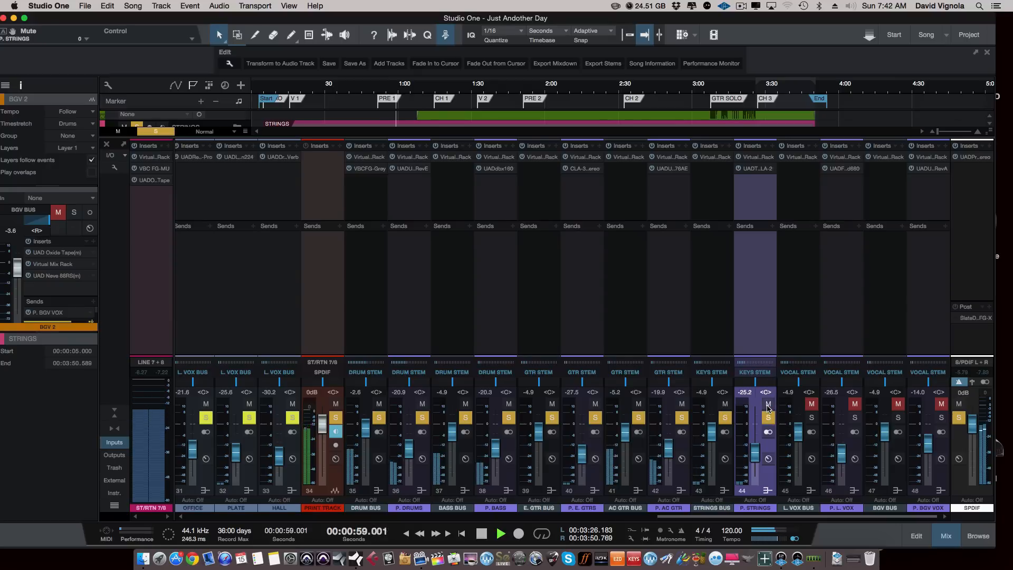
{"action": "left_click", "coordinate": [768, 417]}
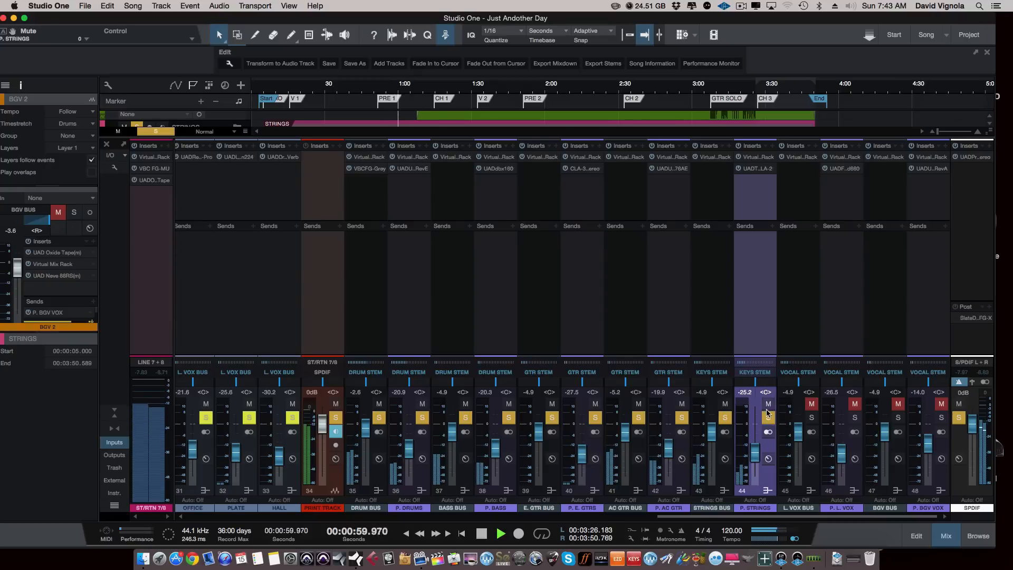
Examine the UAD Teletronix LA-2 on P. STRINGS, comparing playback with its power off and on, and close the plug-in.
{"action": "left_click", "coordinate": [758, 169]}
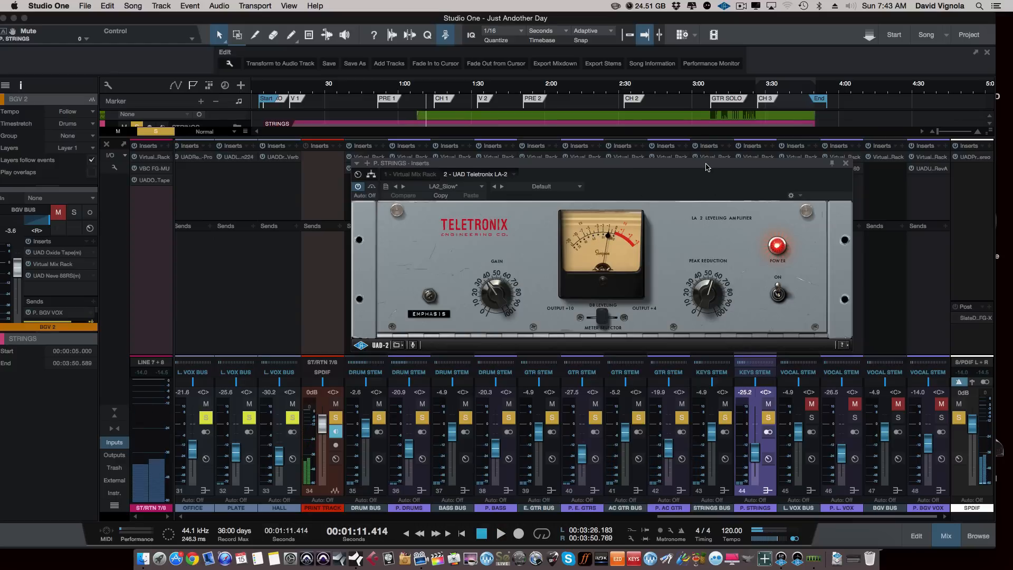
{"action": "left_click_drag", "start_coordinate": [706, 167], "coordinate": [706, 159]}
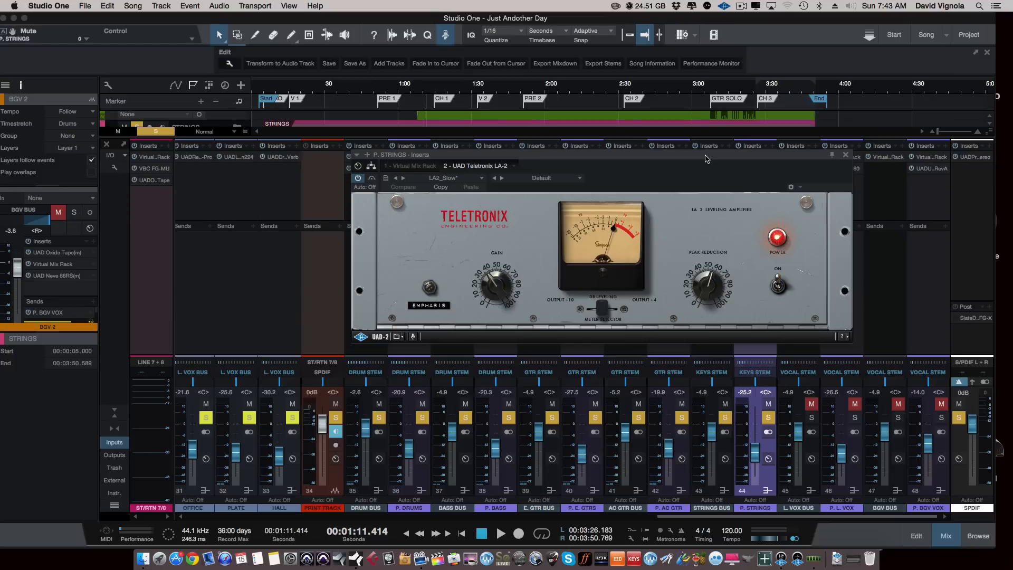
{"action": "key", "text": "space"}
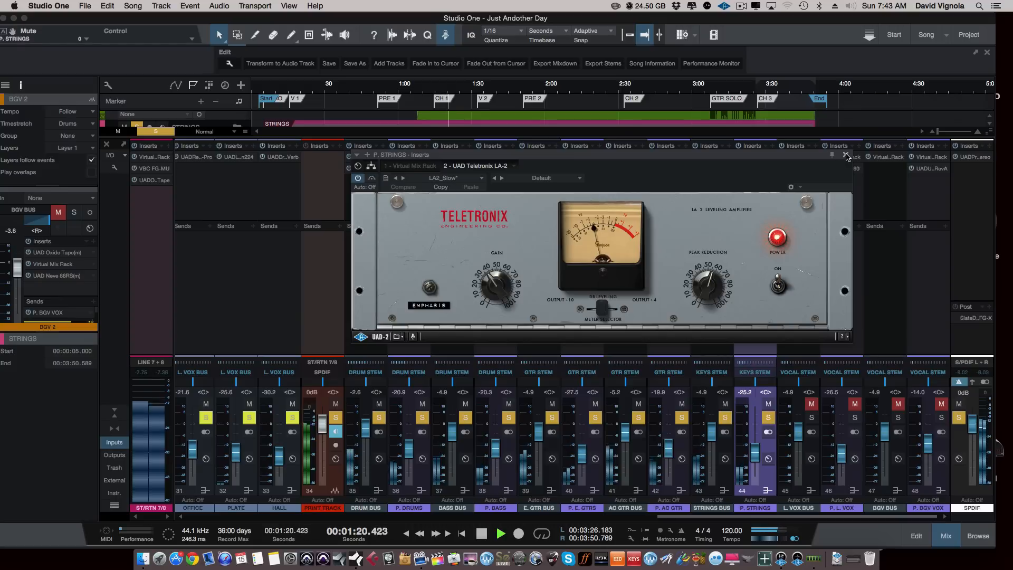
{"action": "left_click", "coordinate": [777, 287]}
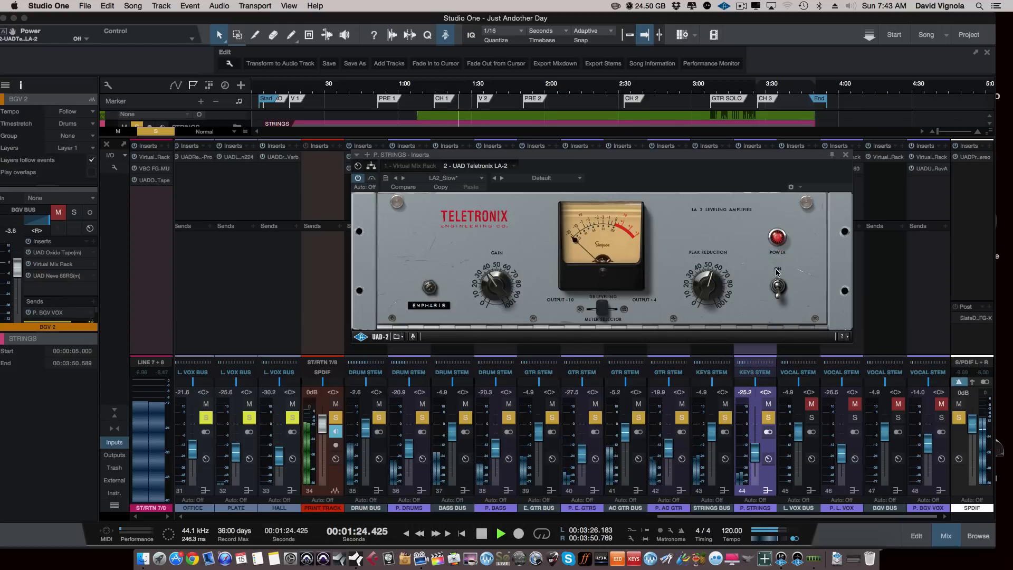
{"action": "left_click", "coordinate": [778, 286]}
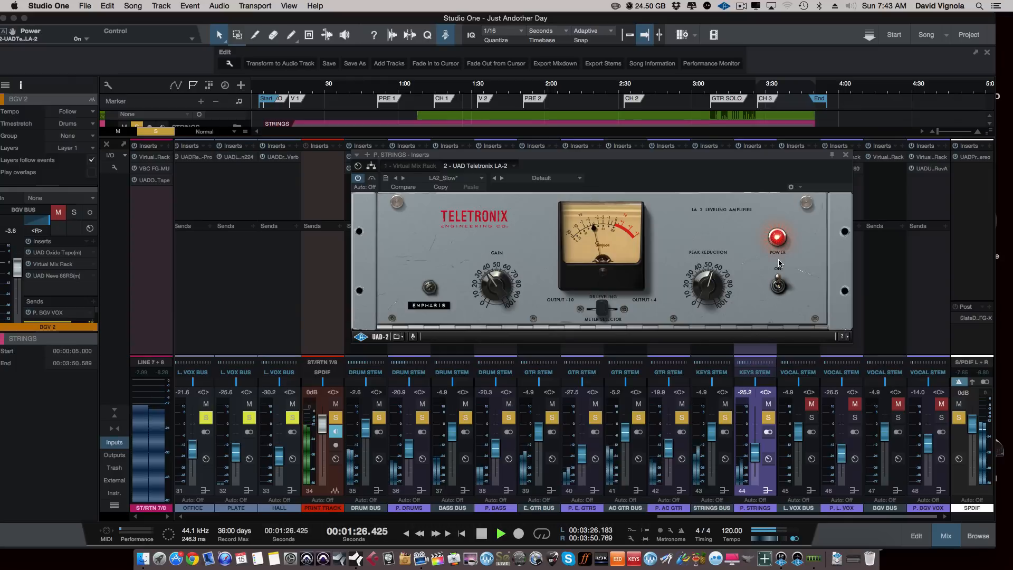
{"action": "left_click", "coordinate": [846, 156]}
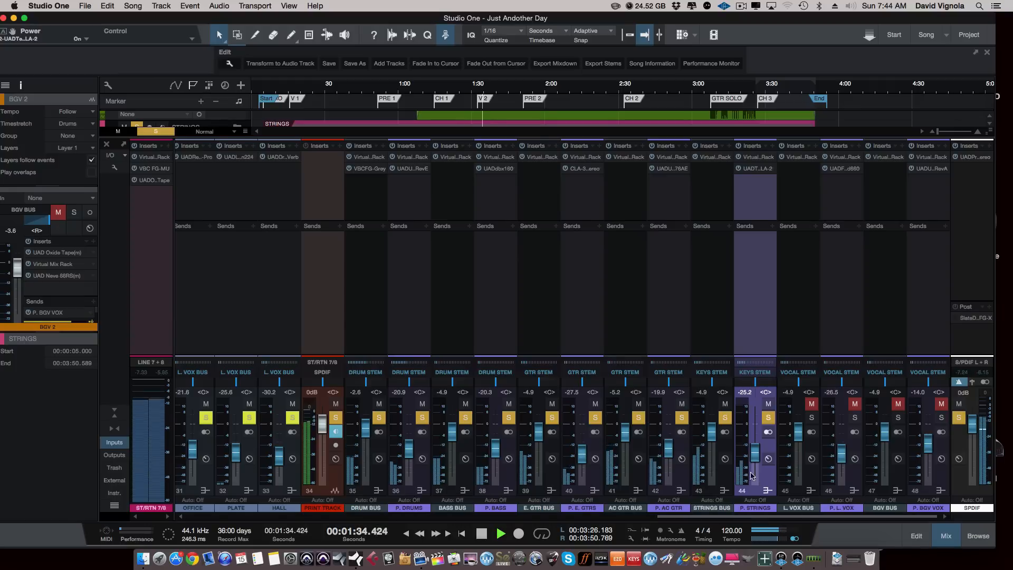
Raise P. STRINGS to -22.2 dB, and replay the second verse to compare the mix with it muted and unmuted.
{"action": "scroll", "coordinate": [753, 457], "scroll_direction": "up", "scroll_amount": 3}
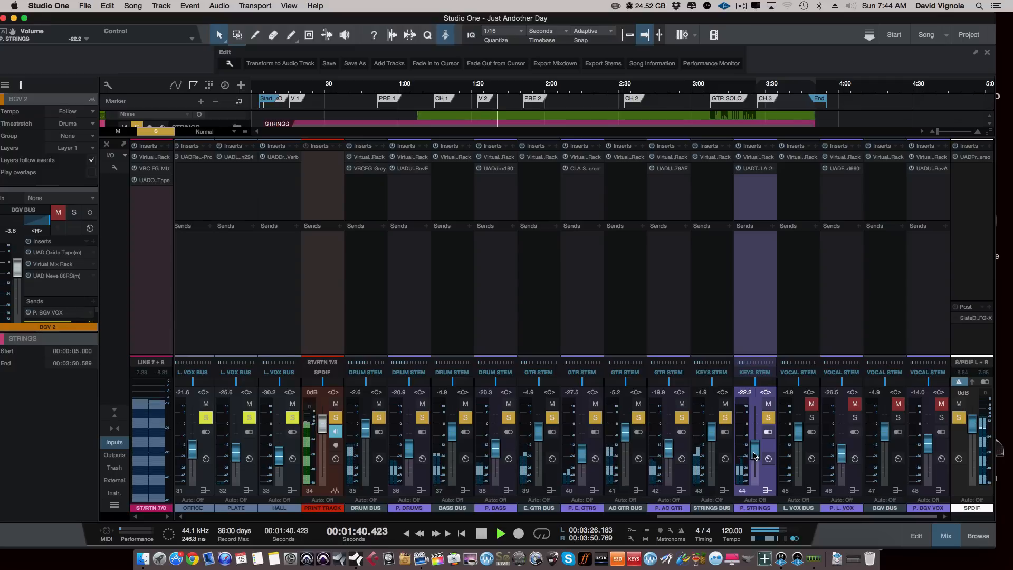
{"action": "key", "text": "space"}
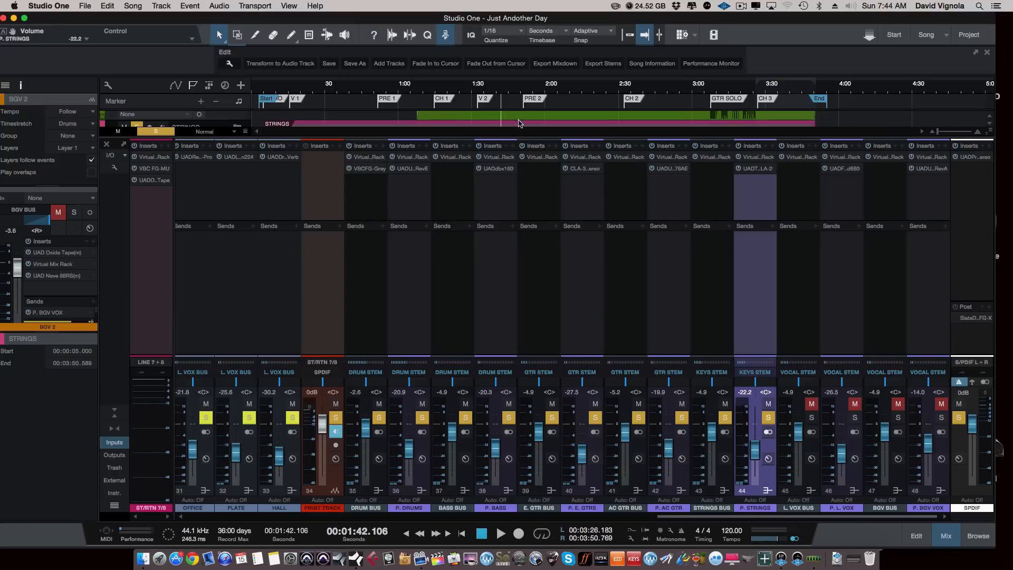
{"action": "key", "text": "space"}
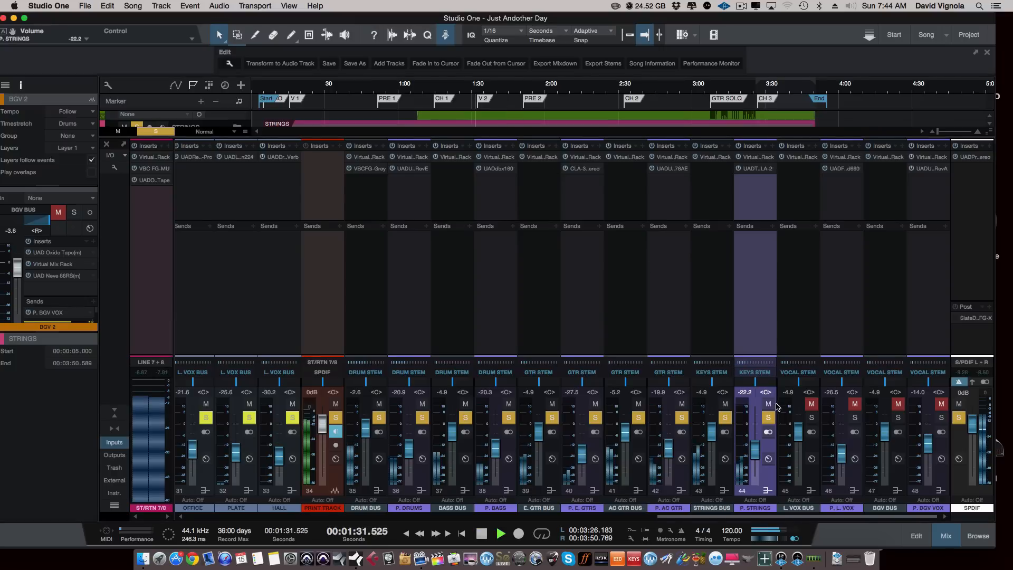
{"action": "left_click", "coordinate": [768, 404]}
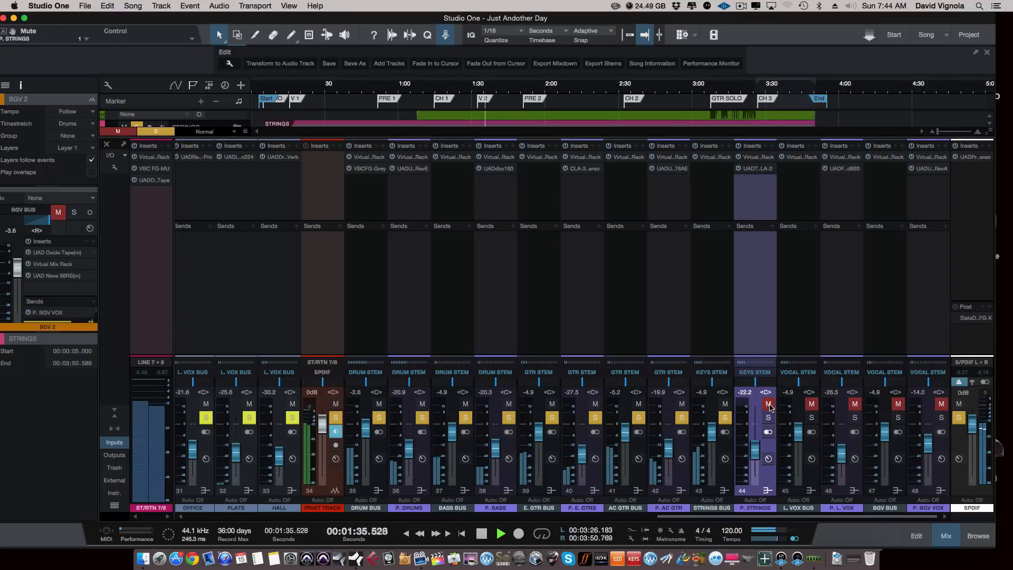
{"action": "left_click", "coordinate": [768, 405]}
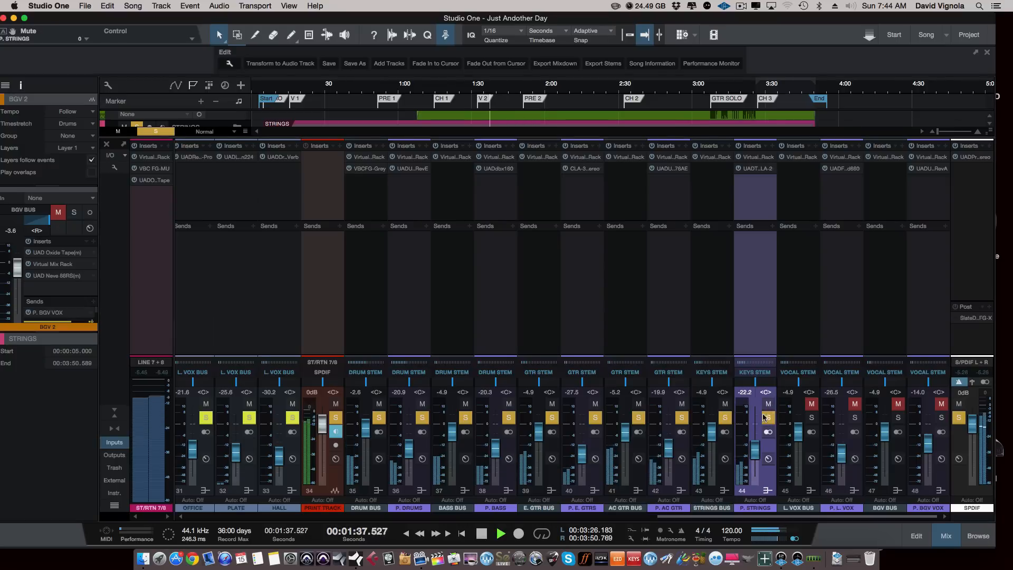
Raise P. STRINGS to -20.9 dB, recheck the playback with and without it, and save the song.
{"action": "left_click_drag", "start_coordinate": [756, 452], "coordinate": [755, 449]}
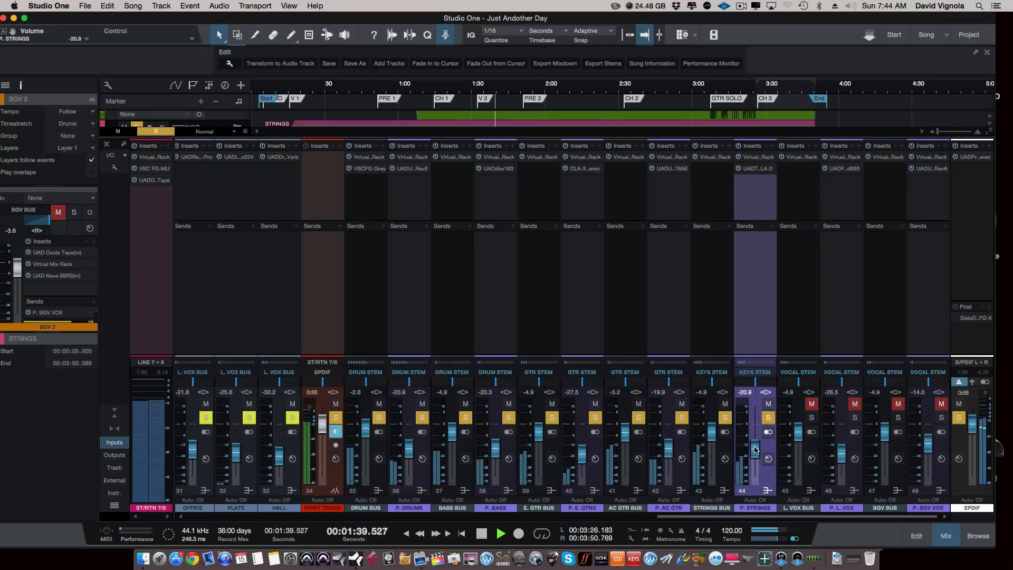
{"action": "left_click", "coordinate": [768, 405]}
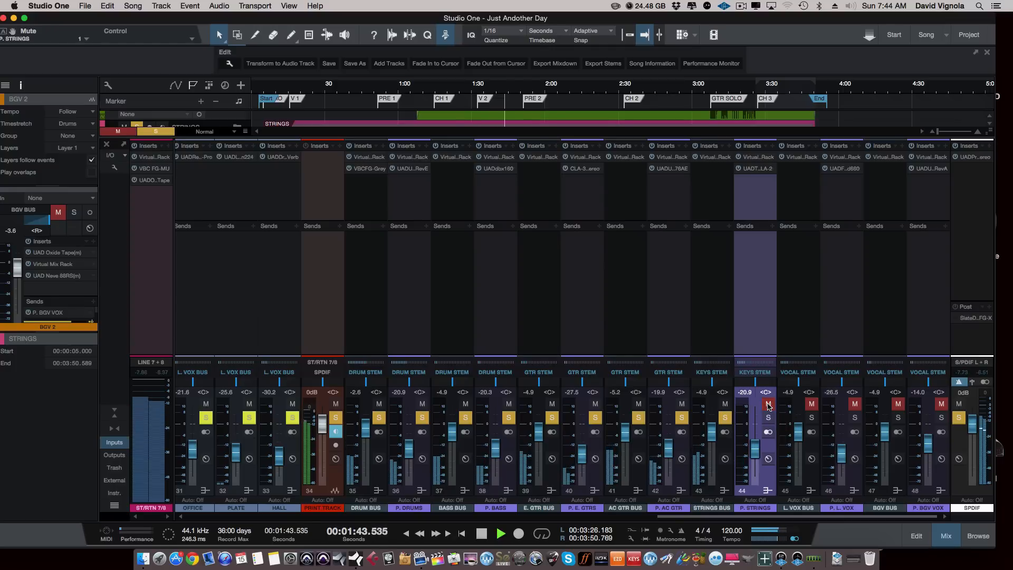
{"action": "left_click", "coordinate": [768, 417]}
{"action": "left_click", "coordinate": [768, 404]}
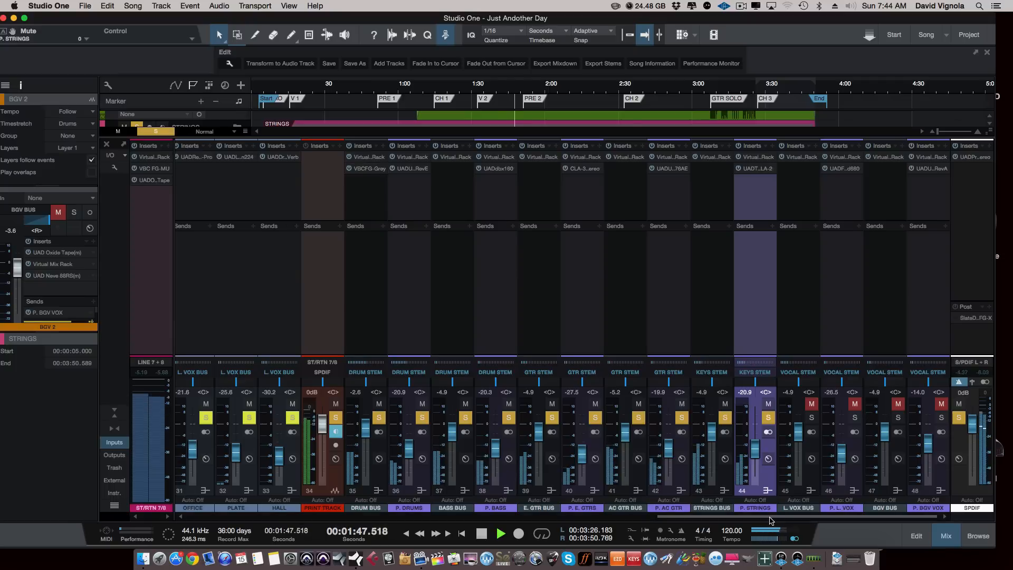
{"action": "key", "text": "space"}
{"action": "key", "text": "super+s"}
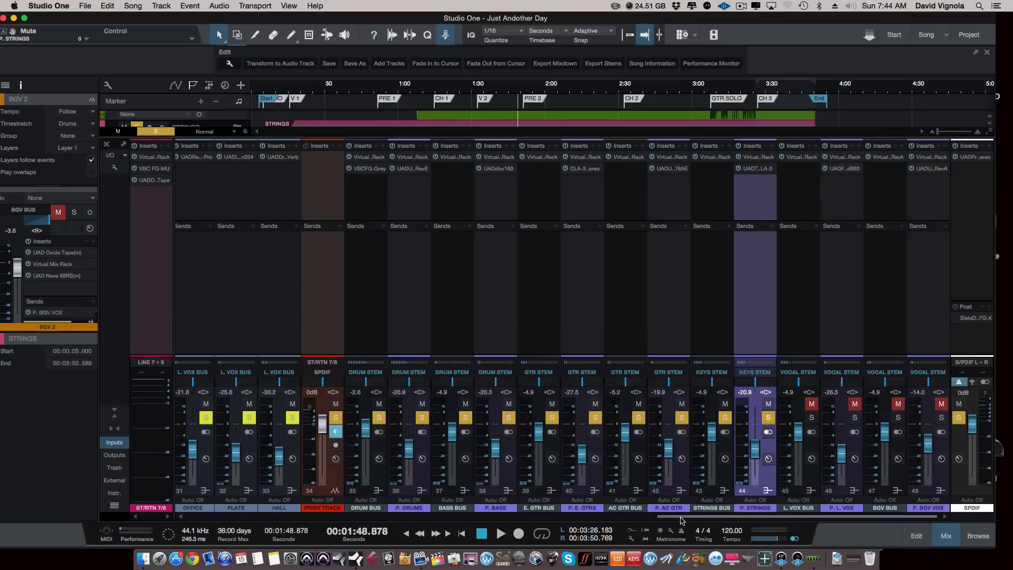
Unmute L. VOX BUS, set the loop range over the first verse, and play from its start.
{"action": "left_click", "coordinate": [810, 488]}
{"action": "left_click", "coordinate": [810, 403]}
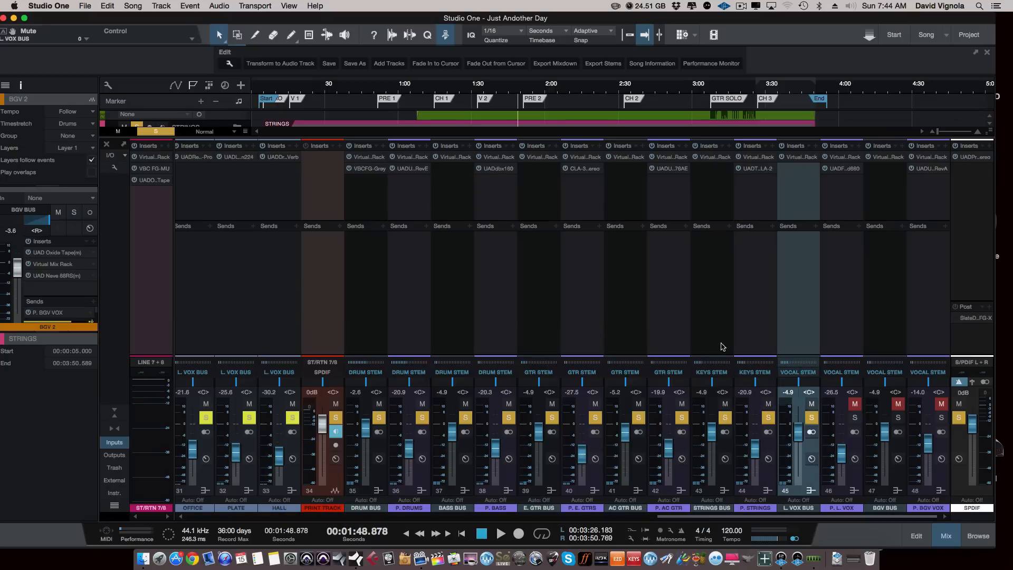
{"action": "left_click_drag", "start_coordinate": [286, 83], "coordinate": [370, 83]}
{"action": "key", "text": "KP_Divide"}
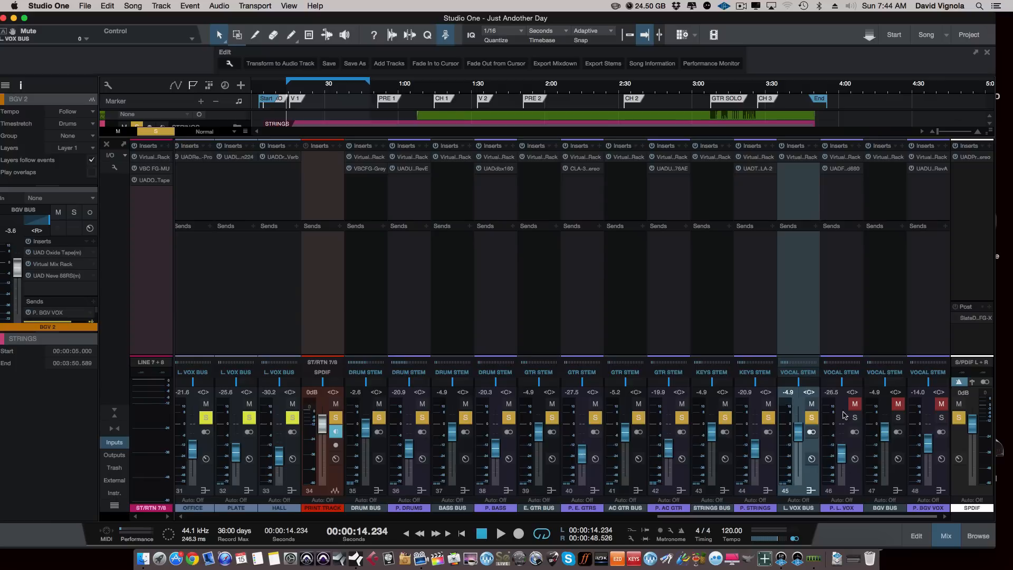
{"action": "key", "text": "space"}
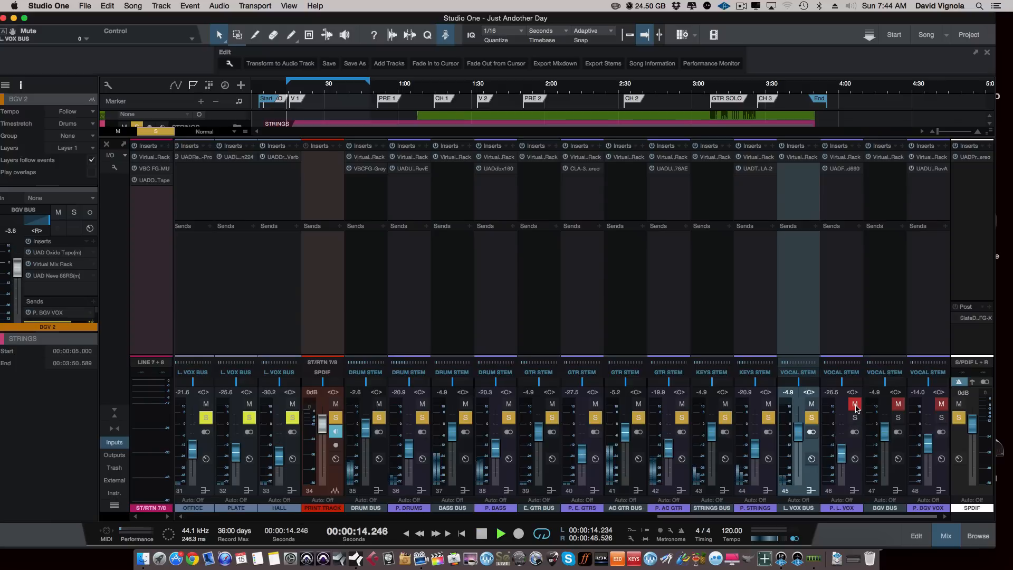
Unmute P. L. VOX, compare the verse with it muted and unmuted, and stop playback with it active.
{"action": "left_click", "coordinate": [854, 413]}
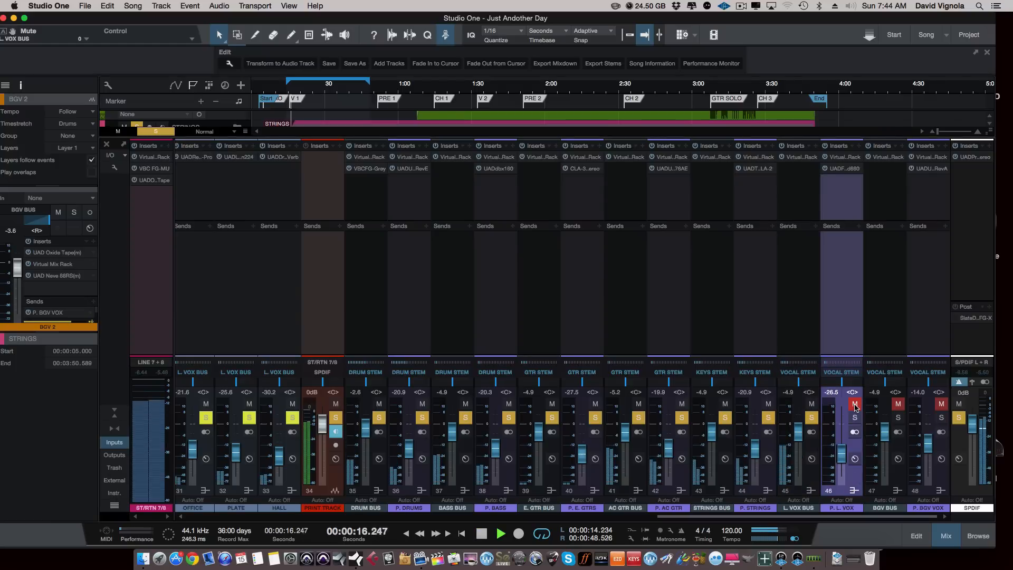
{"action": "left_click", "coordinate": [855, 405]}
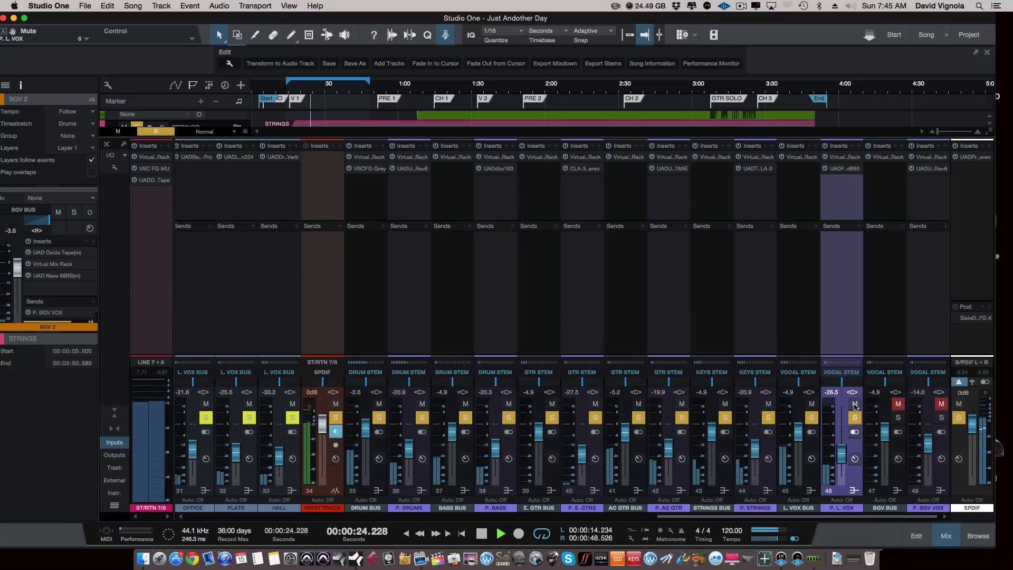
{"action": "left_click", "coordinate": [855, 405]}
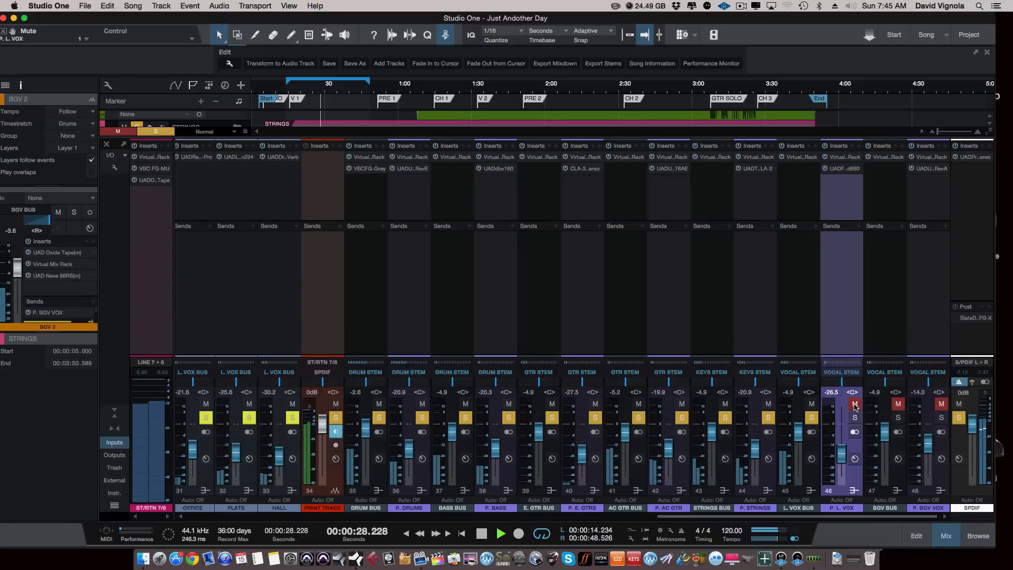
{"action": "left_click", "coordinate": [855, 405]}
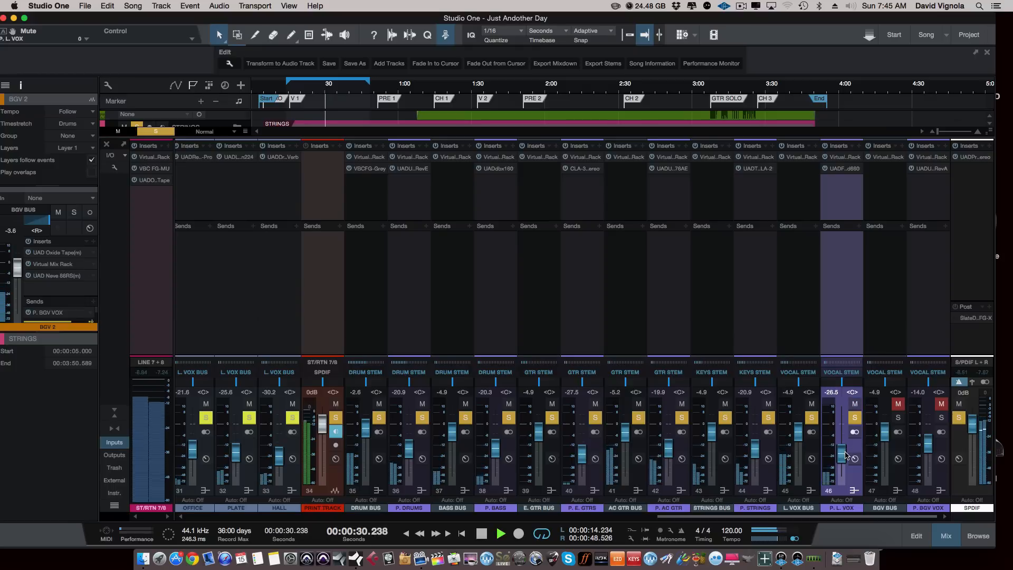
{"action": "key", "text": "space"}
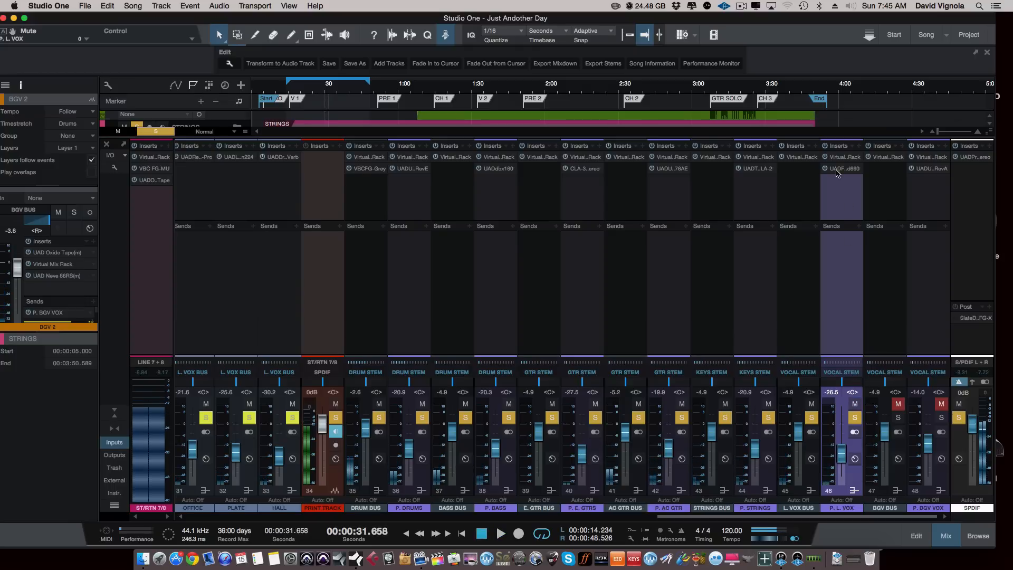
Adjust the UAD Fairchild 660 on P. L. VOX during playback, setting the threshold to about 8.3 and the input gain to -8 dB.
{"action": "left_click", "coordinate": [838, 169]}
{"action": "left_click_drag", "start_coordinate": [658, 158], "coordinate": [655, 65]}
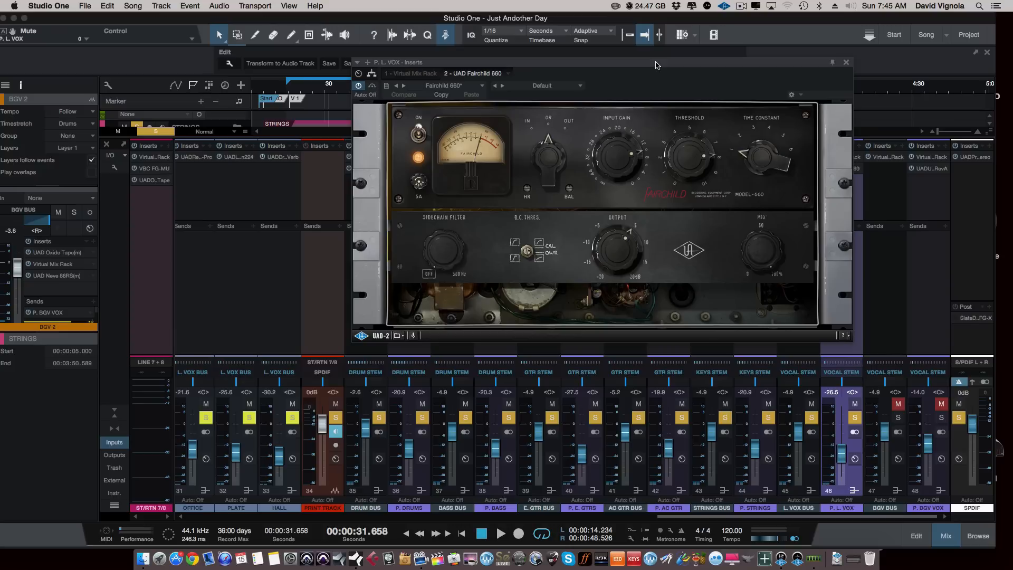
{"action": "left_click_drag", "start_coordinate": [656, 66], "coordinate": [614, 70]}
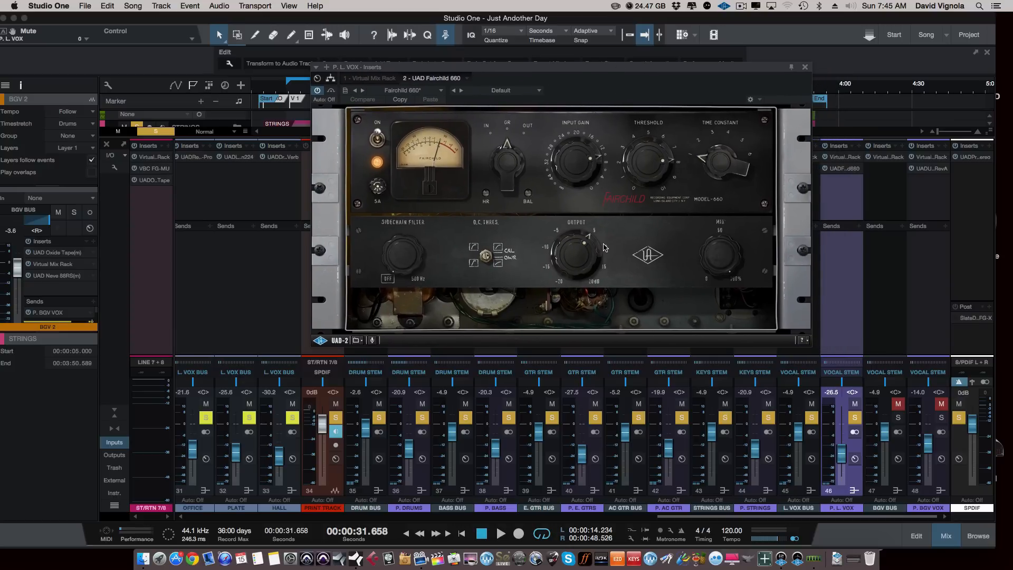
{"action": "key", "text": "space"}
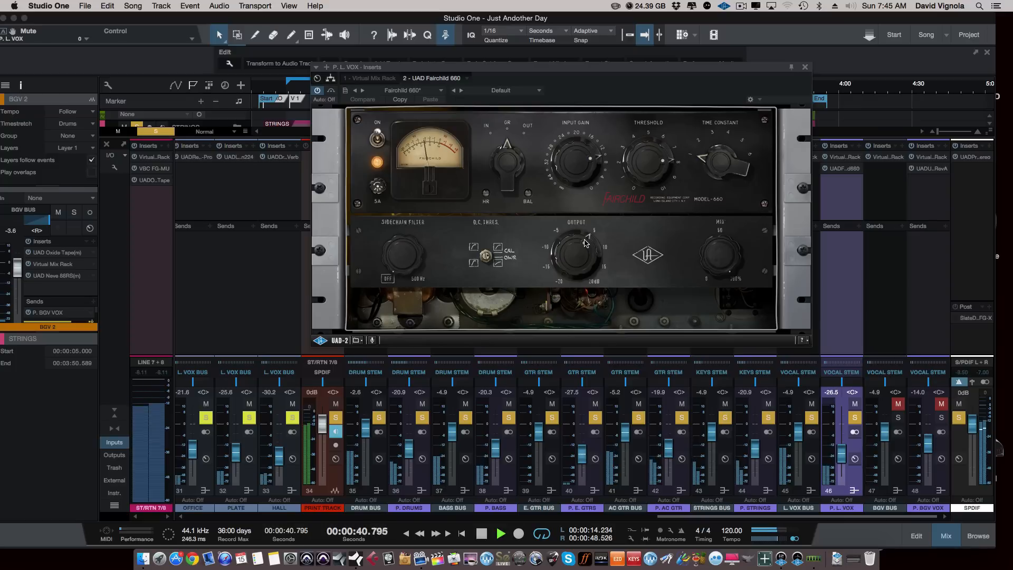
{"action": "key", "text": "space"}
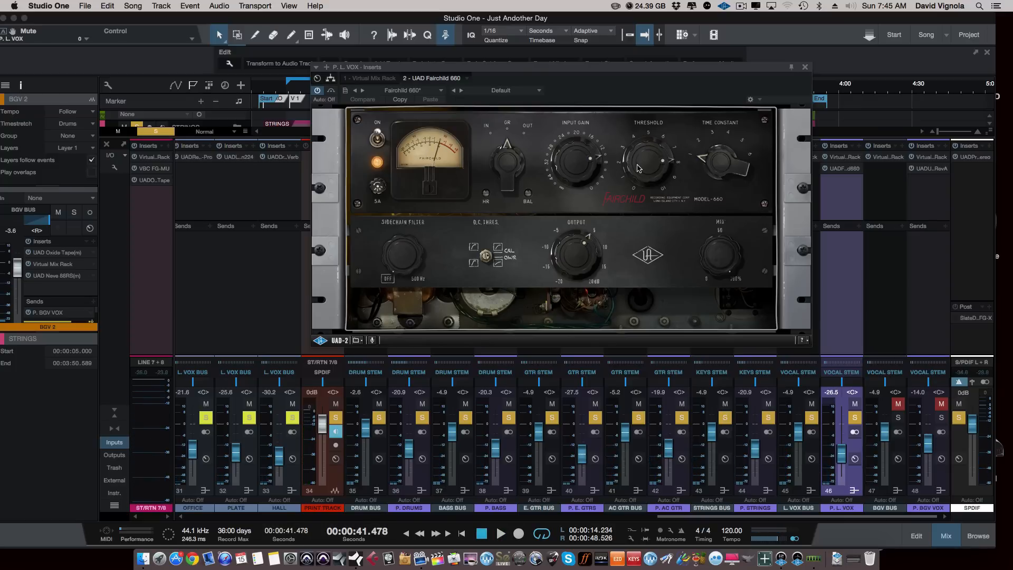
{"action": "key", "text": "space"}
{"action": "left_click_drag", "start_coordinate": [637, 168], "coordinate": [664, 177]}
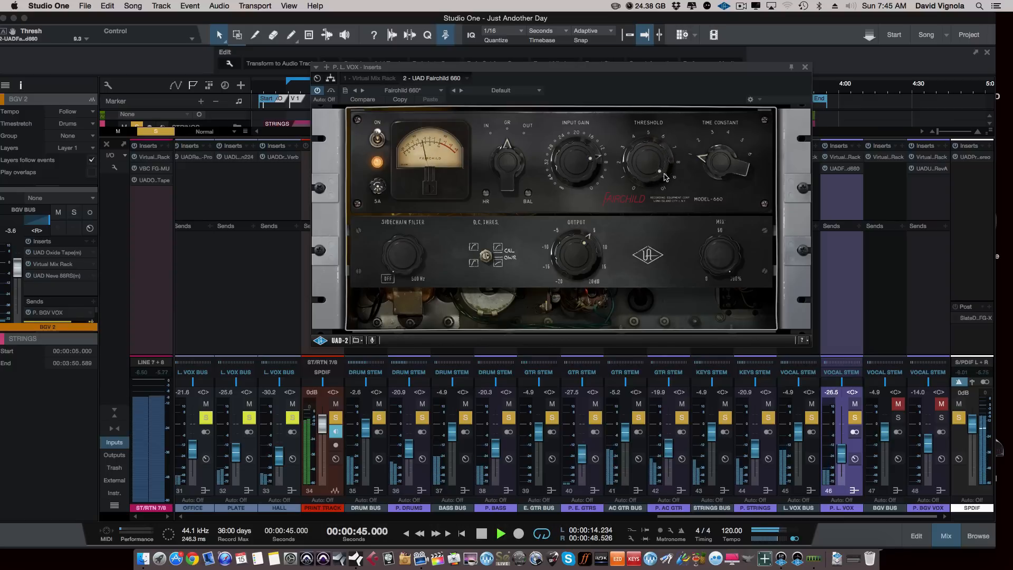
{"action": "left_click_drag", "start_coordinate": [593, 161], "coordinate": [595, 164]}
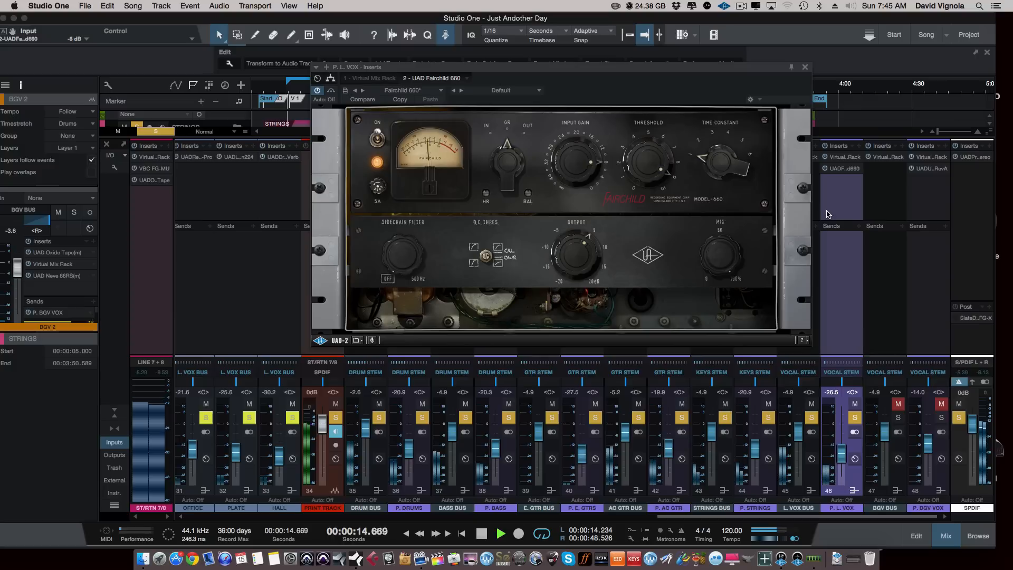
Compare the first verse with P. L. VOX muted and unmuted, stop playback, and close the Fairchild 660.
{"action": "left_click", "coordinate": [855, 404]}
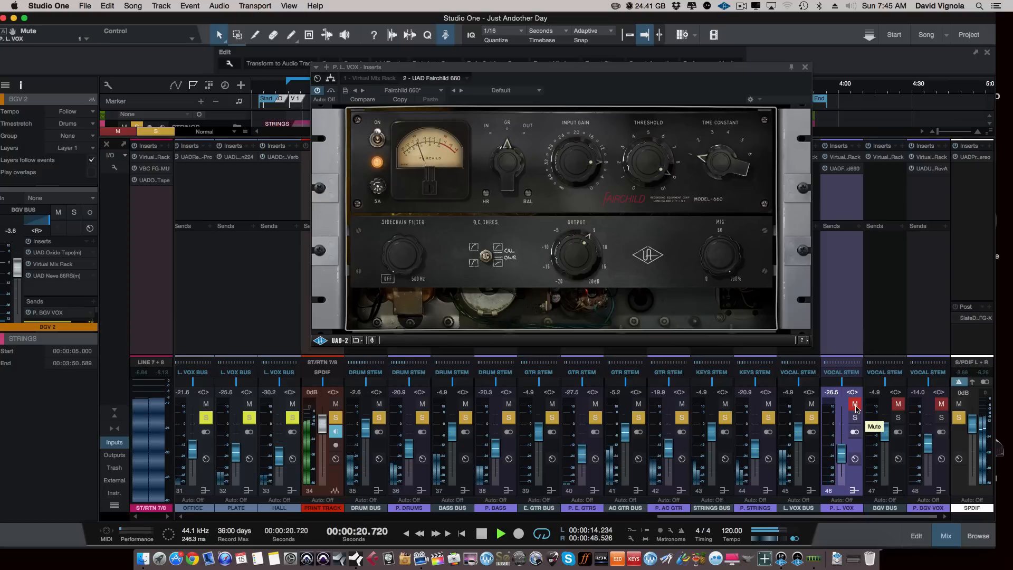
{"action": "left_click", "coordinate": [855, 404]}
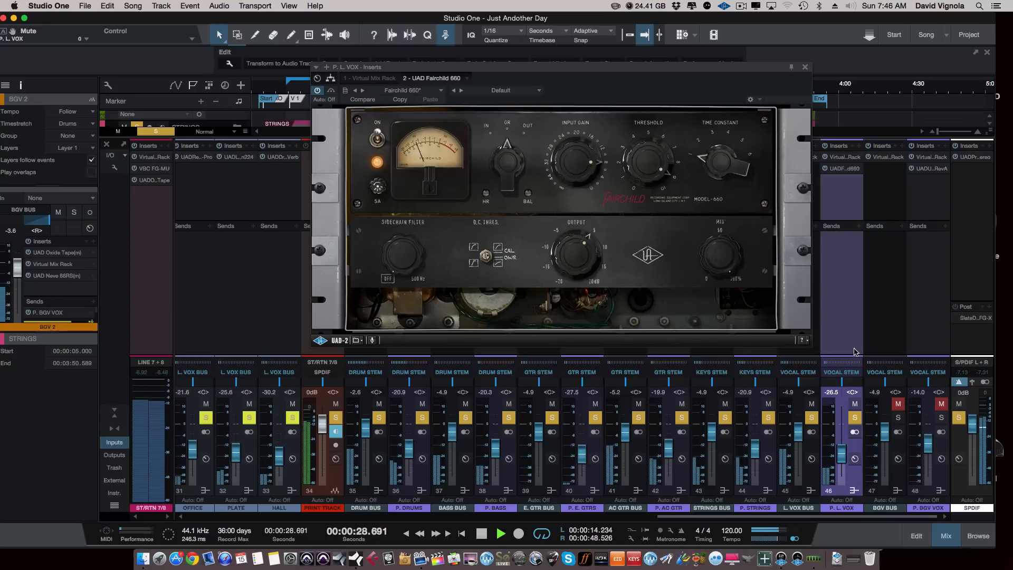
{"action": "left_click", "coordinate": [855, 403]}
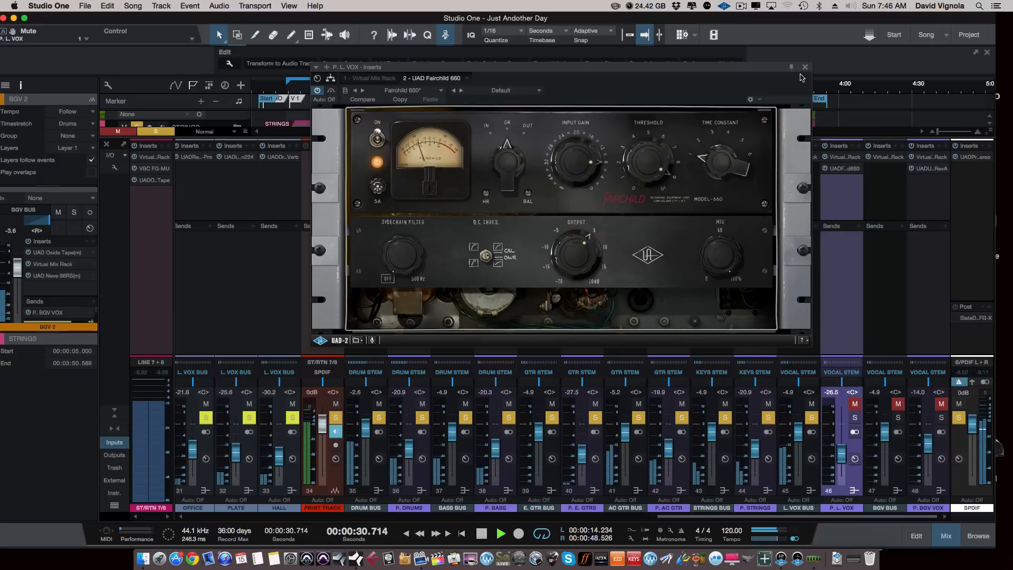
{"action": "left_click", "coordinate": [854, 404]}
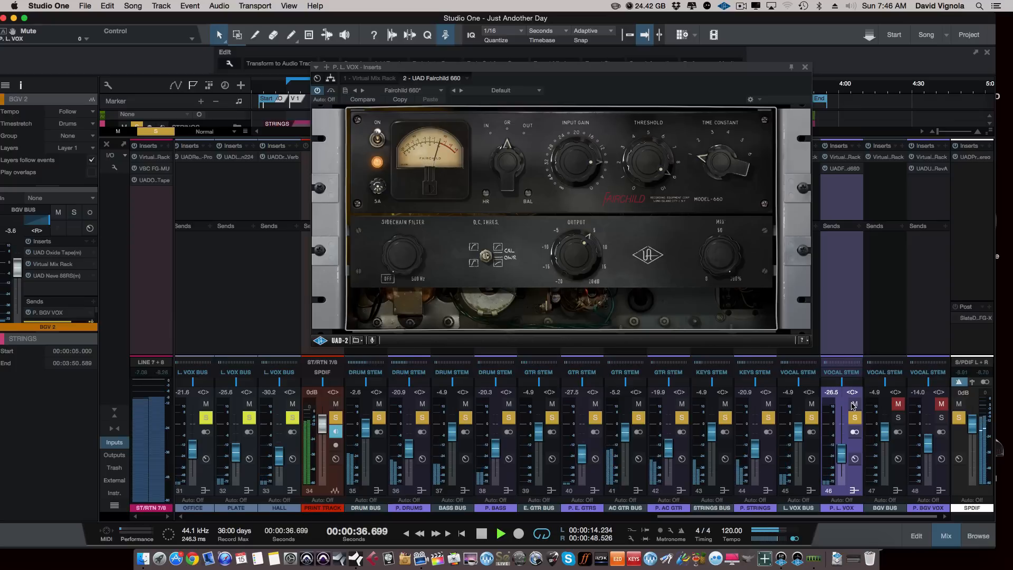
{"action": "key", "text": "space"}
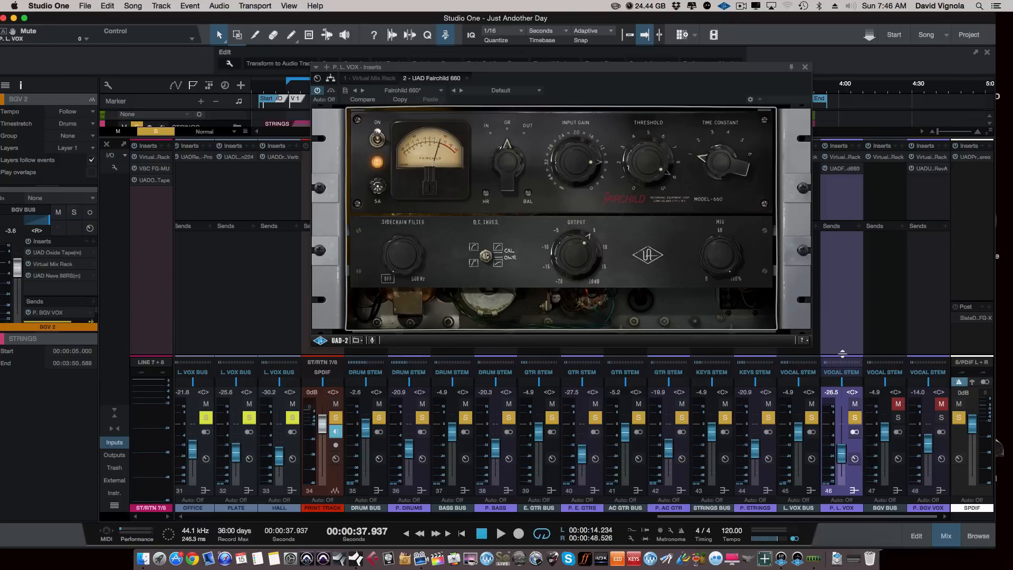
{"action": "left_click", "coordinate": [804, 67]}
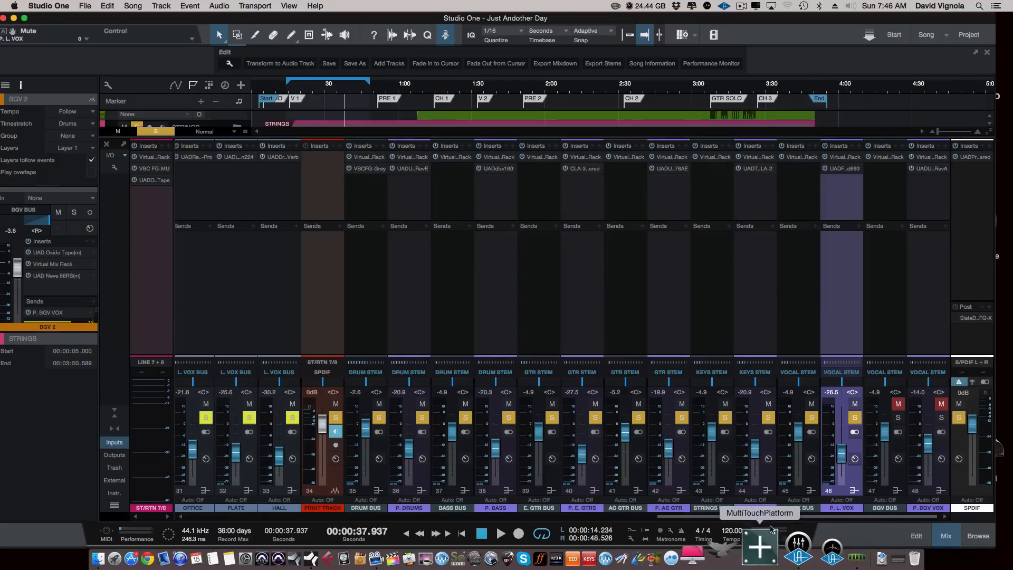
Unmute BGV BUS and its parallel bus P. BGV VOX.
{"action": "left_click", "coordinate": [899, 475]}
{"action": "left_click", "coordinate": [896, 403]}
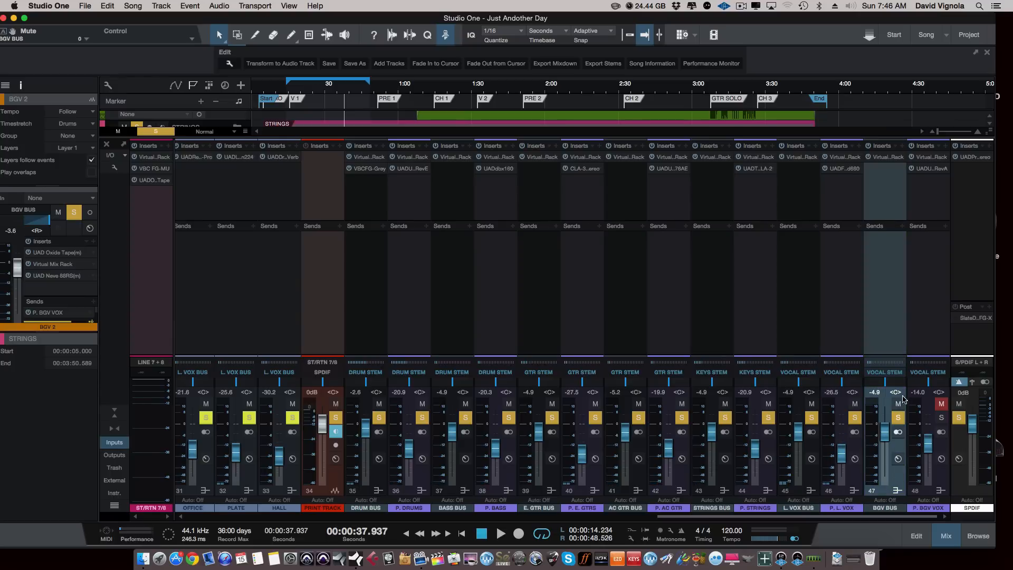
{"action": "left_click", "coordinate": [947, 479]}
{"action": "left_click", "coordinate": [941, 403]}
Examine the UAD 1176 Rev A on P. BGV VOX with a short playback, and close the plug-in.
{"action": "left_click", "coordinate": [921, 168]}
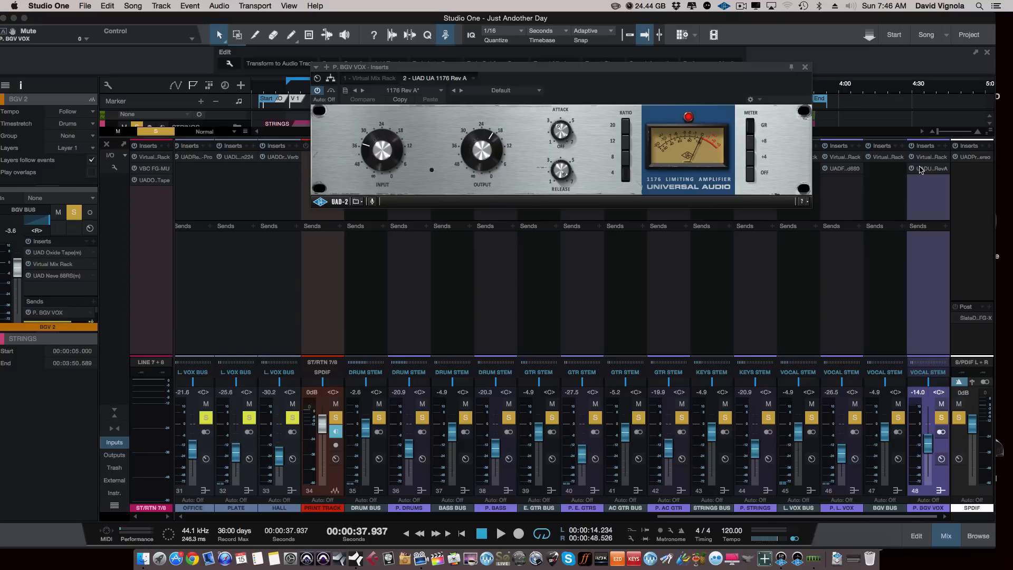
{"action": "left_click_drag", "start_coordinate": [704, 73], "coordinate": [718, 119]}
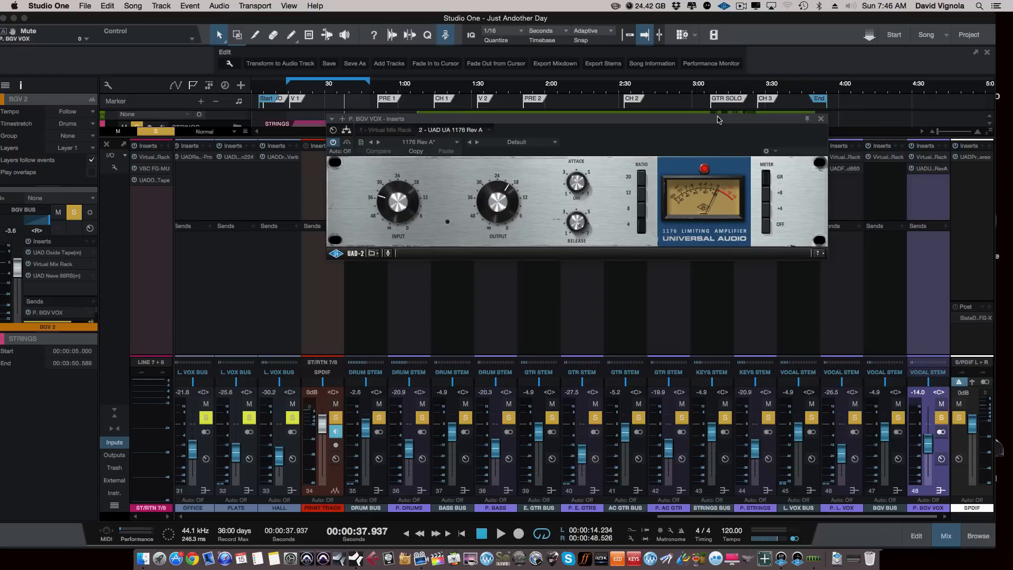
{"action": "key", "text": "space"}
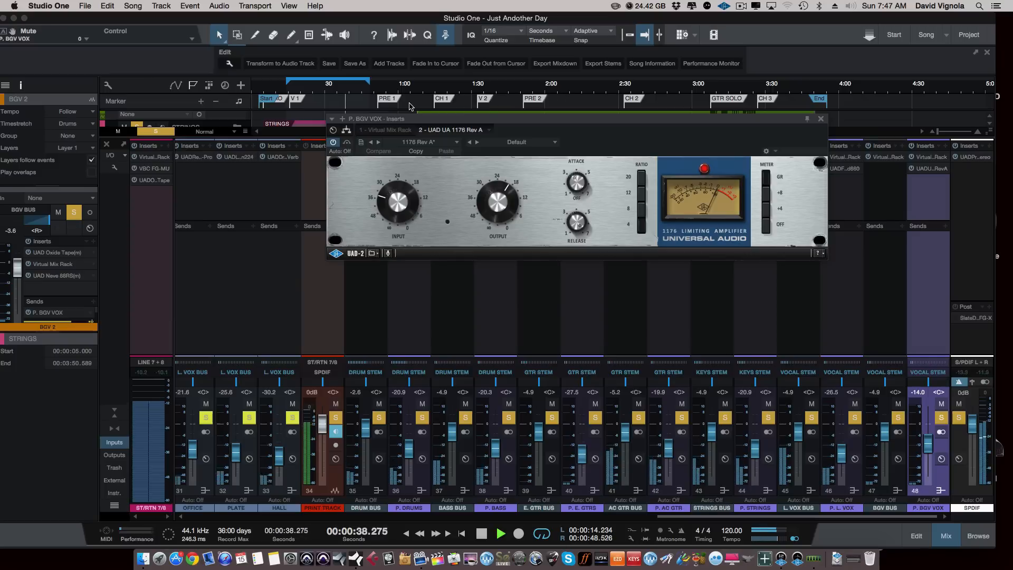
{"action": "key", "text": "space"}
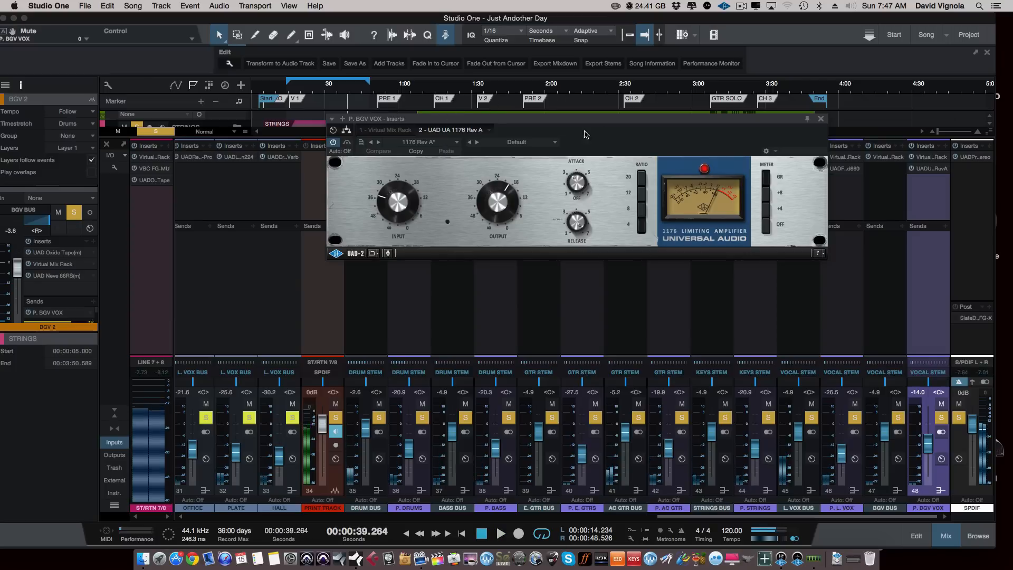
{"action": "left_click", "coordinate": [820, 119]}
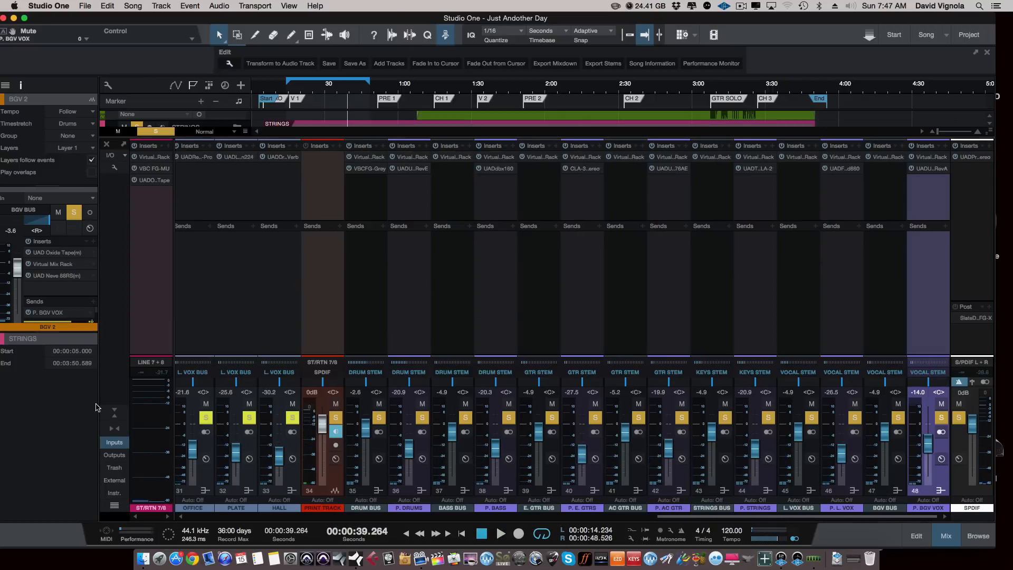
Reveal the vocal tracks in the arrangement, set the loop range over the third chorus, and start playback.
{"action": "left_click", "coordinate": [112, 412]}
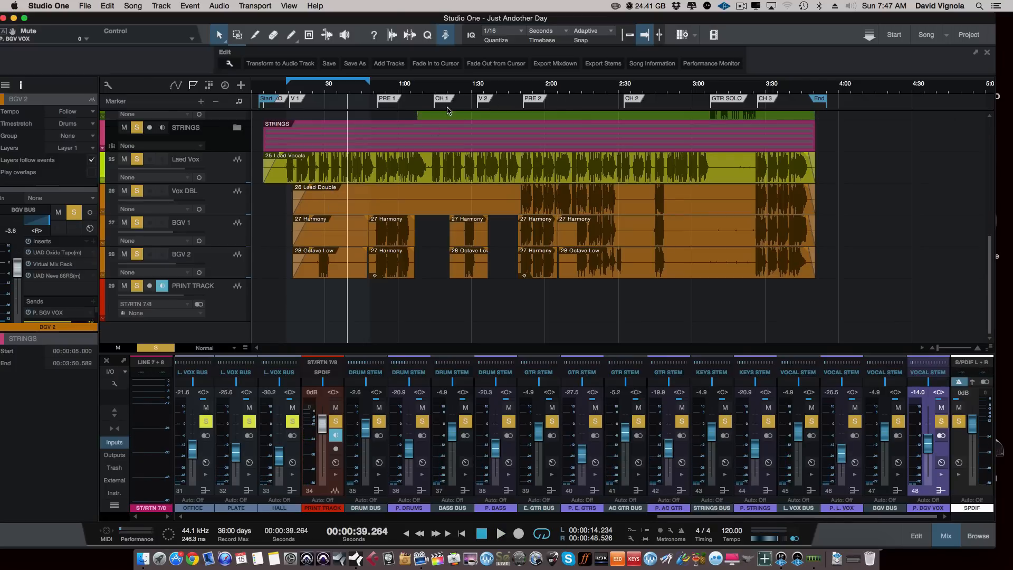
{"action": "left_click_drag", "start_coordinate": [758, 81], "coordinate": [816, 83]}
{"action": "key", "text": "space"}
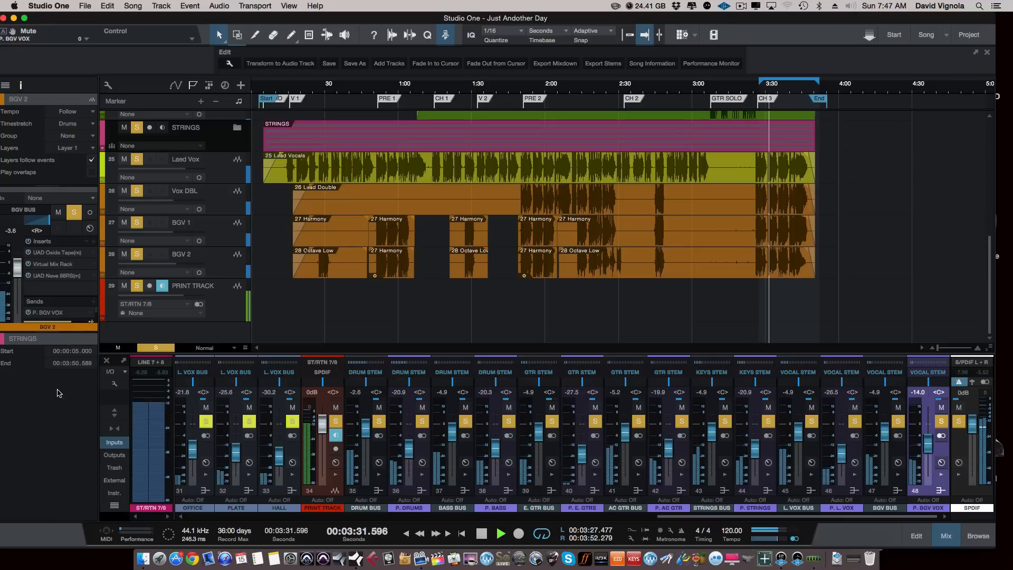
Expand the mixer again and set the UAD 1176 Rev A output on P. BGV VOX to -15.80 dB.
{"action": "key", "text": "shift+F3"}
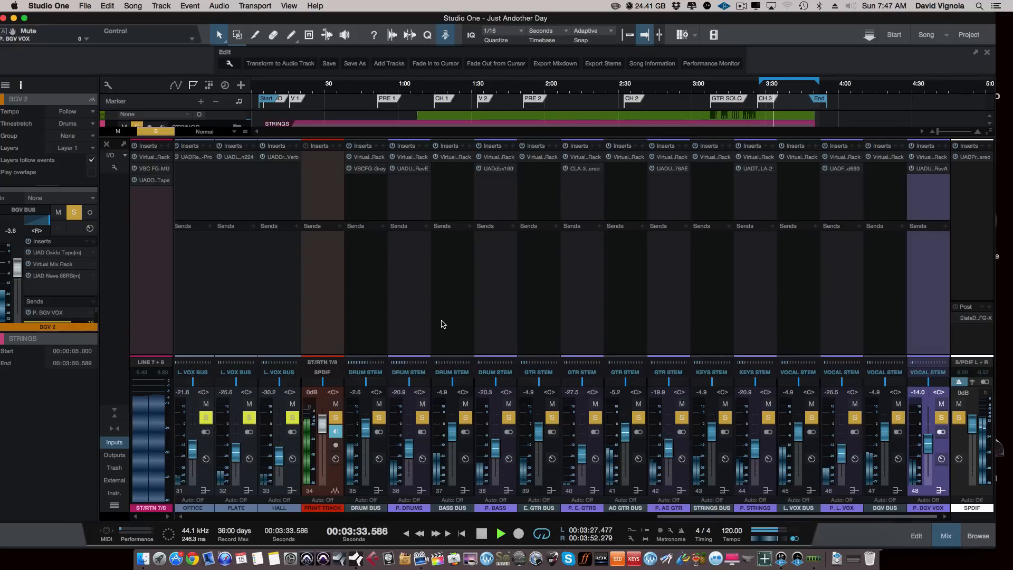
{"action": "left_click", "coordinate": [931, 170]}
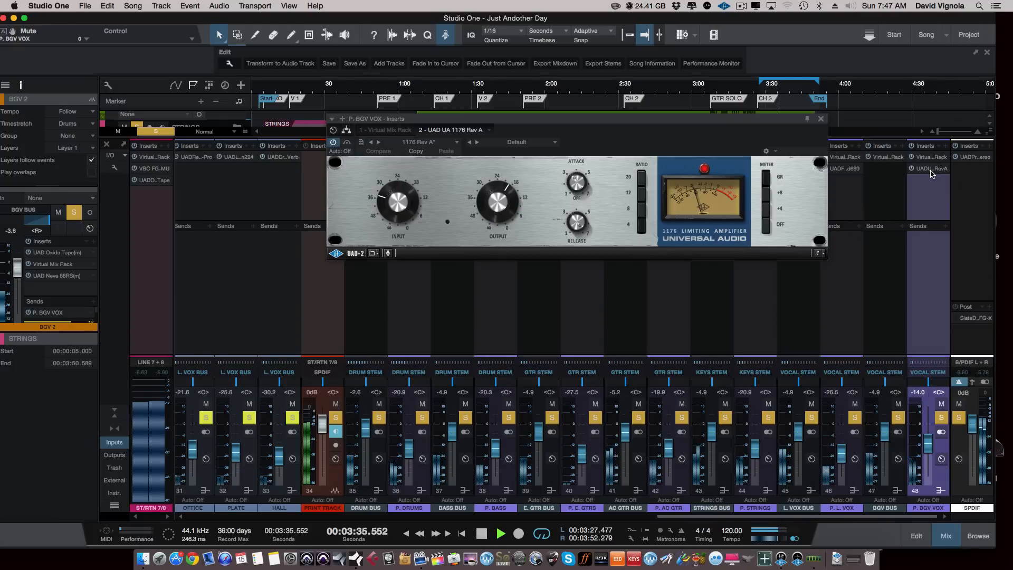
{"action": "left_click_drag", "start_coordinate": [504, 186], "coordinate": [511, 184]}
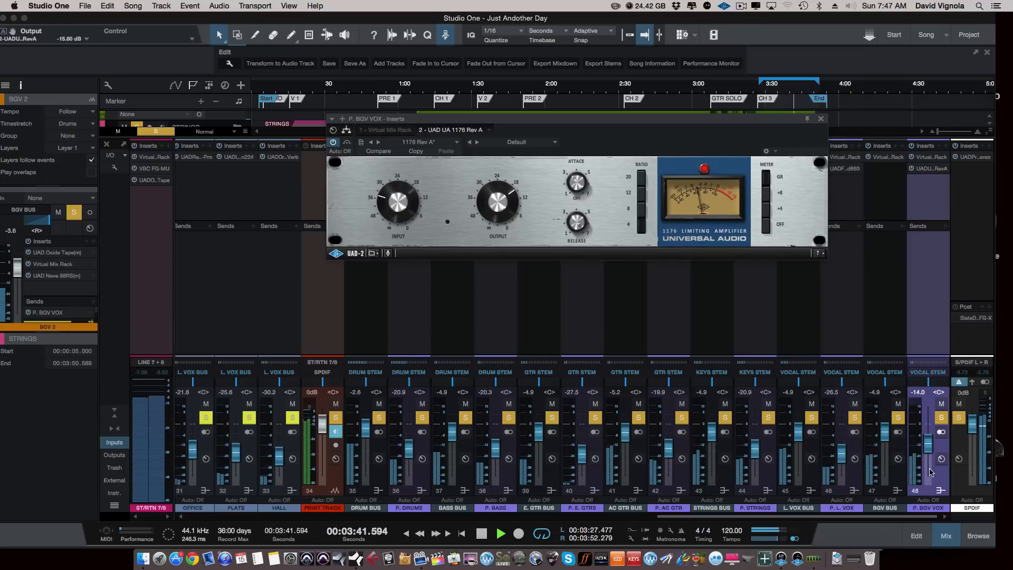
Raise BGV BUS to -1.6 dB and P. BGV VOX to -9.2 dB, and compare the chorus with P. BGV VOX muted and unmuted.
{"action": "left_click_drag", "start_coordinate": [928, 452], "coordinate": [885, 434]}
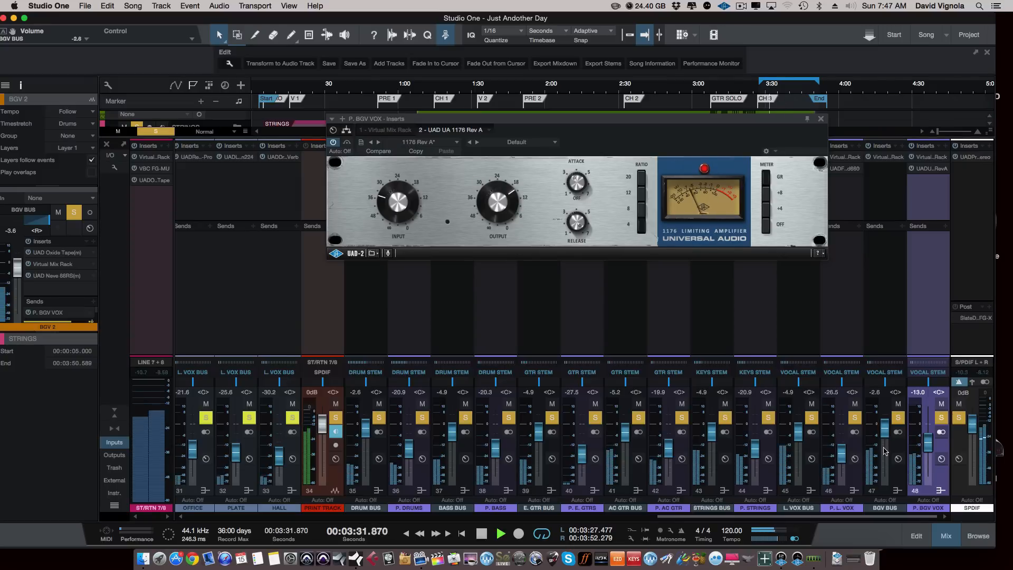
{"action": "left_click_drag", "start_coordinate": [885, 448], "coordinate": [935, 431]}
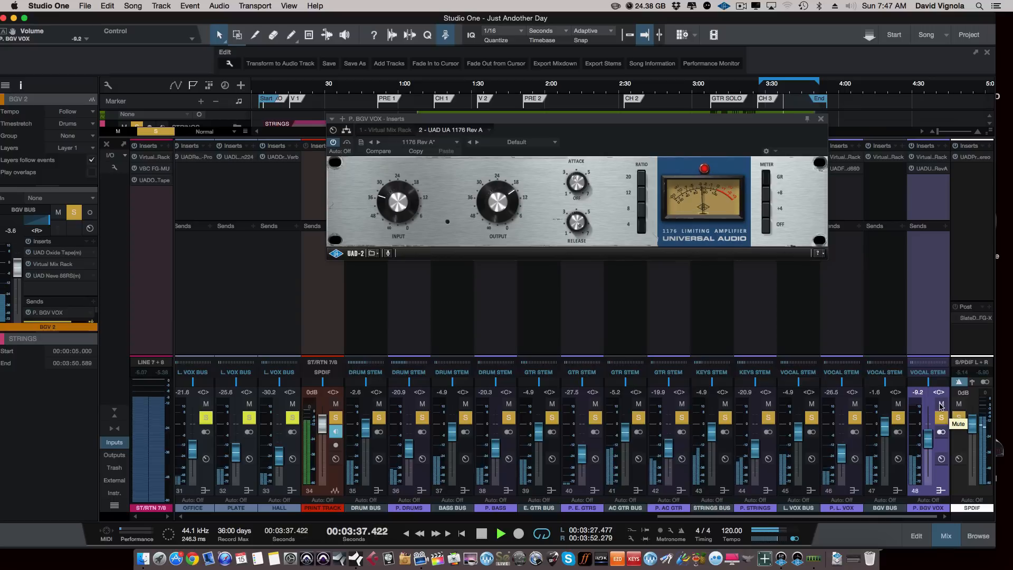
{"action": "left_click", "coordinate": [941, 404]}
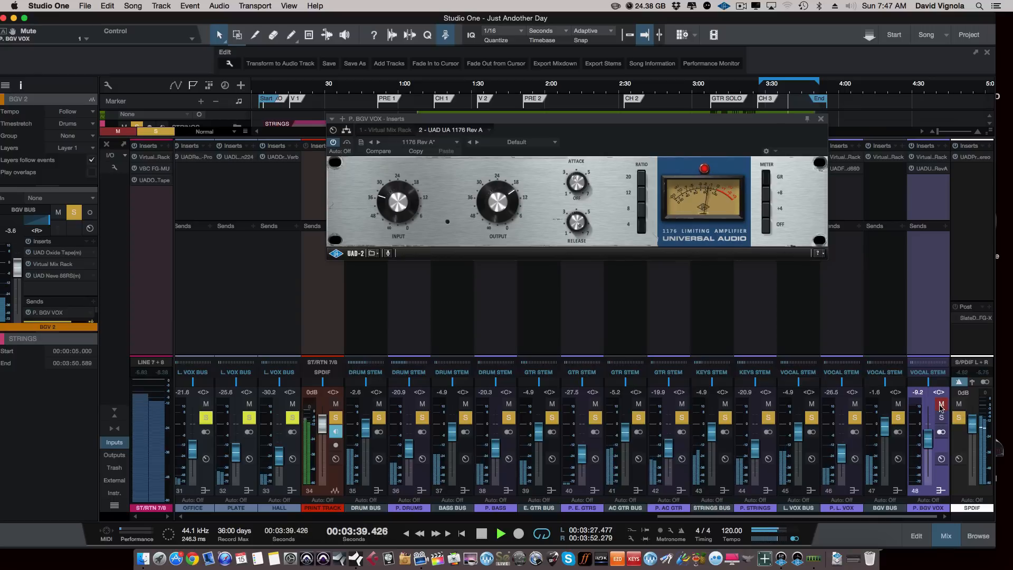
{"action": "left_click", "coordinate": [941, 404]}
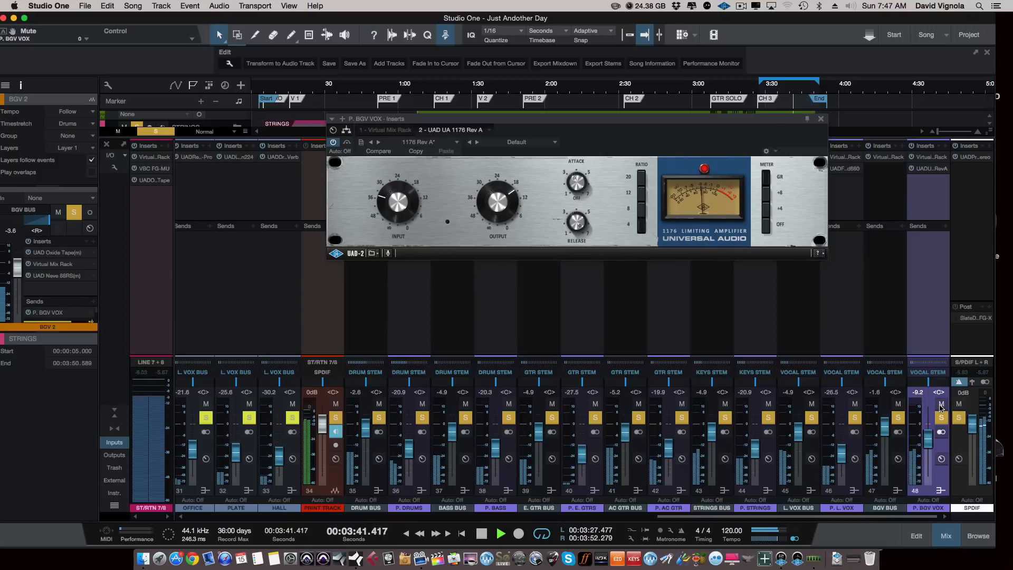
Lower P. BGV VOX to -11.0 dB, stop playback, and close the UAD 1176 Rev A window.
{"action": "left_click_drag", "start_coordinate": [927, 442], "coordinate": [927, 448]}
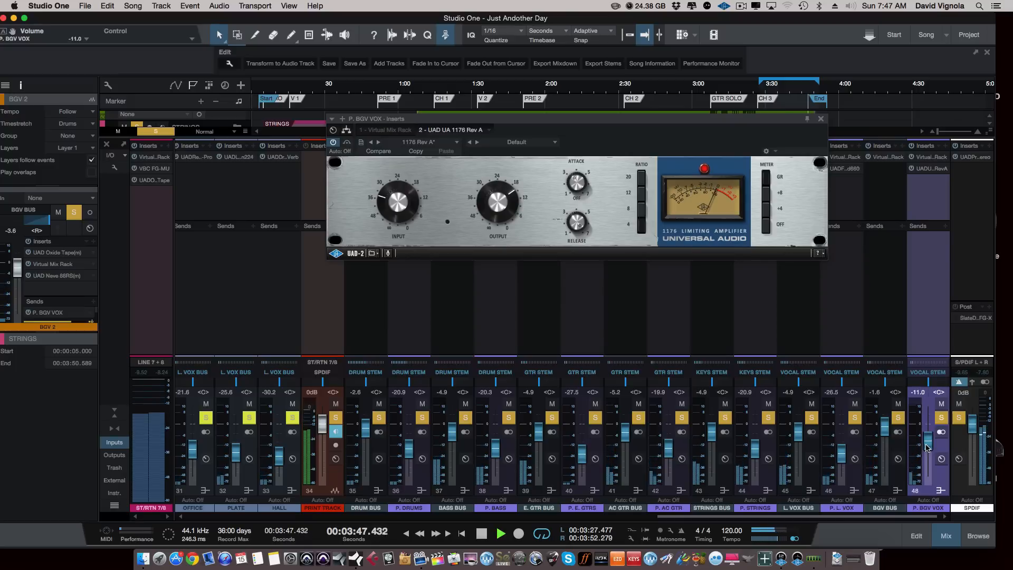
{"action": "key", "text": "space"}
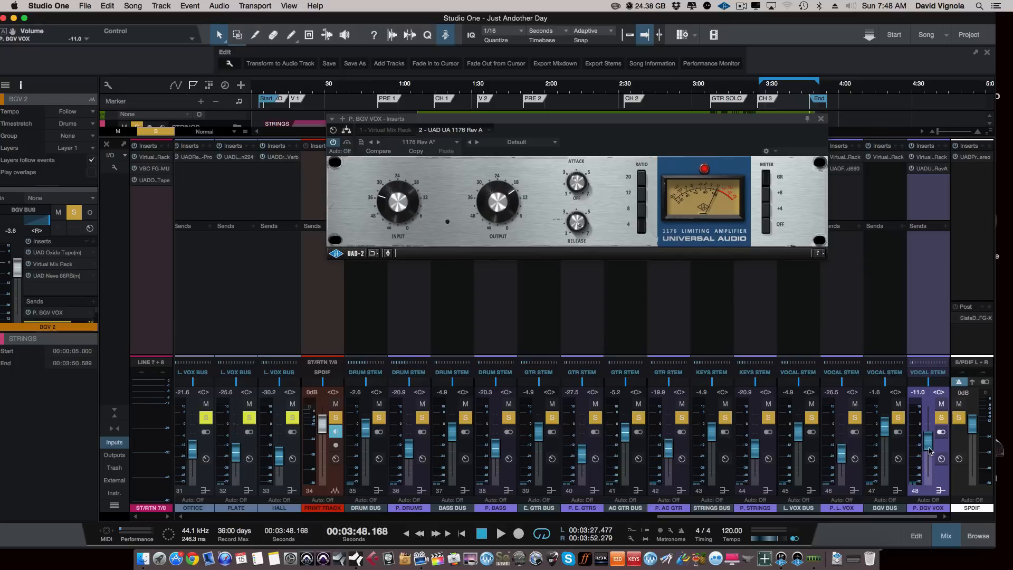
{"action": "left_click", "coordinate": [821, 119]}
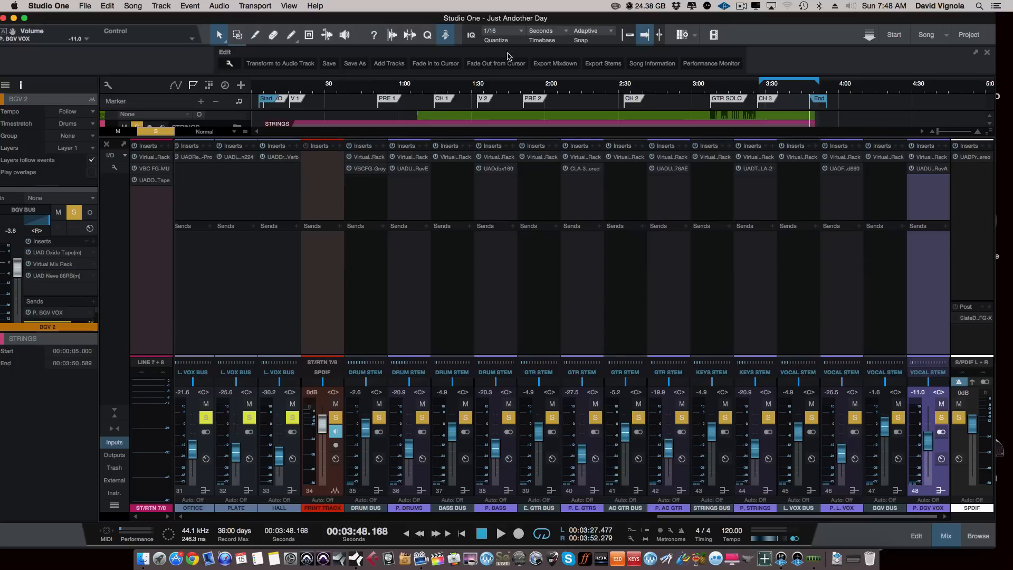
Mute all seven parallel compression buses, from P. DRUMS to P. BGV VOX, and play the song from just before verse 1.
{"action": "left_click", "coordinate": [297, 87]}
{"action": "left_click", "coordinate": [426, 480]}
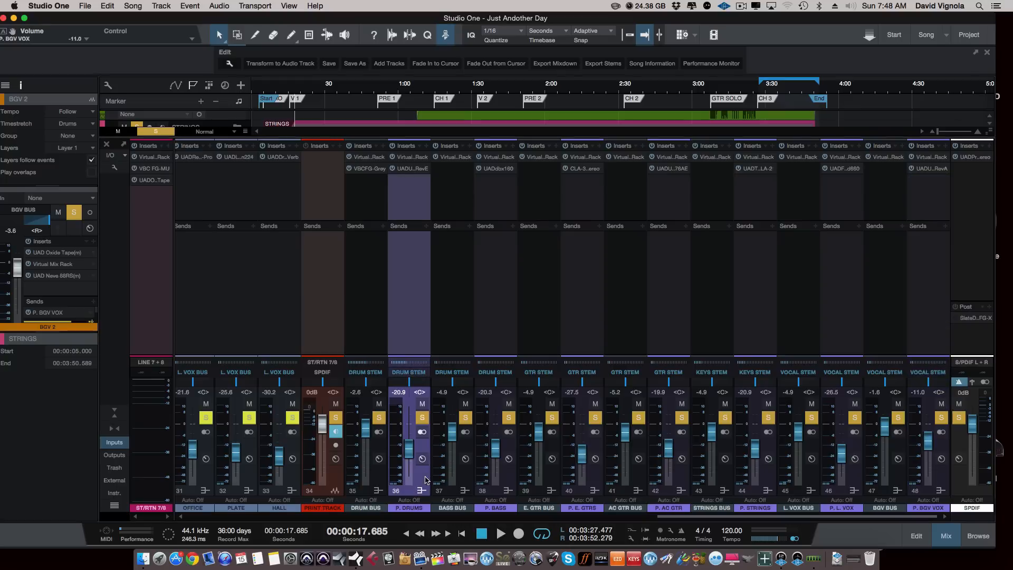
{"action": "left_click", "coordinate": [422, 404]}
{"action": "left_click", "coordinate": [509, 404]}
{"action": "left_click", "coordinate": [595, 403]}
{"action": "left_click", "coordinate": [681, 403]}
{"action": "left_click", "coordinate": [768, 404]}
{"action": "left_click", "coordinate": [854, 404]}
{"action": "left_click", "coordinate": [941, 404]}
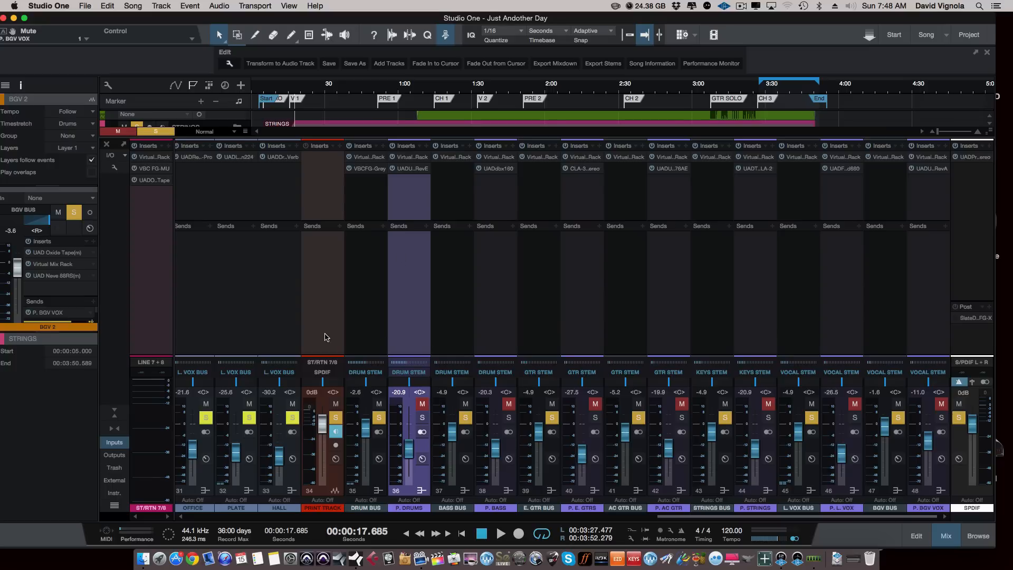
{"action": "key", "text": "space"}
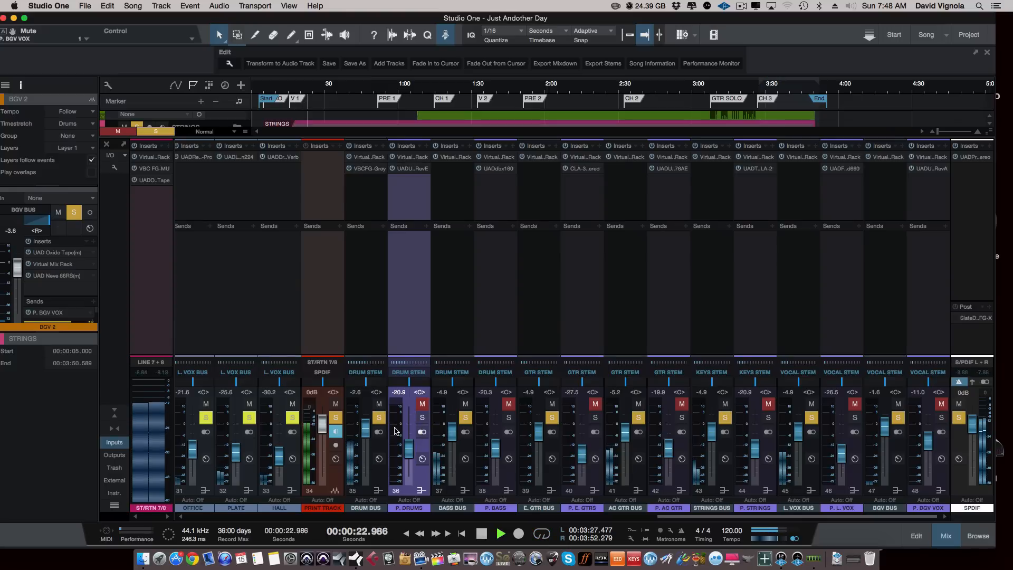
Unmute the seven parallel compression buses during verse 1 and lower P. BGV VOX to -15.0 dB.
{"action": "left_click", "coordinate": [424, 404]}
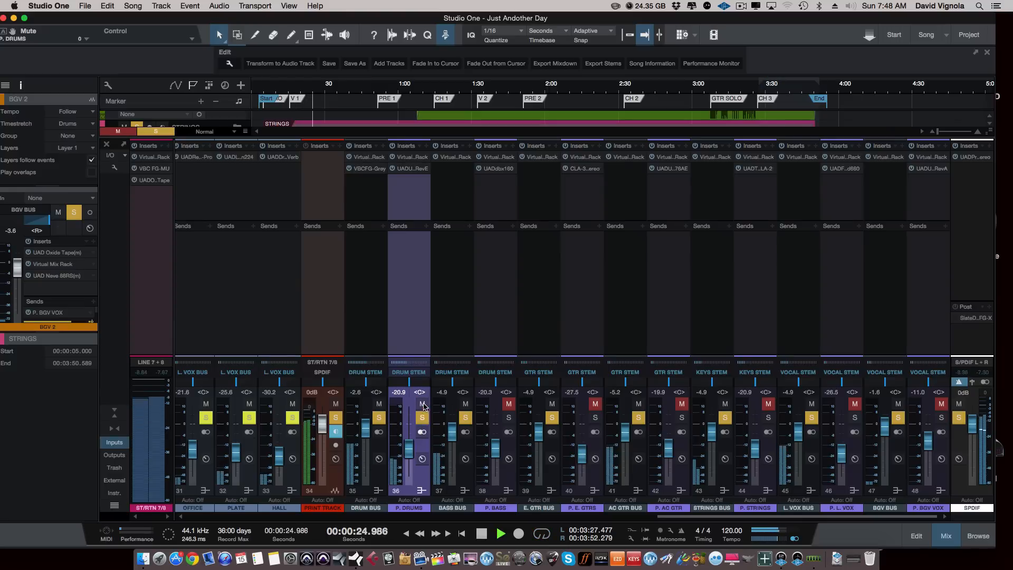
{"action": "left_click", "coordinate": [509, 404]}
{"action": "left_click", "coordinate": [595, 404]}
{"action": "left_click", "coordinate": [681, 403]}
{"action": "left_click", "coordinate": [768, 404]}
{"action": "left_click", "coordinate": [855, 404]}
{"action": "left_click", "coordinate": [941, 404]}
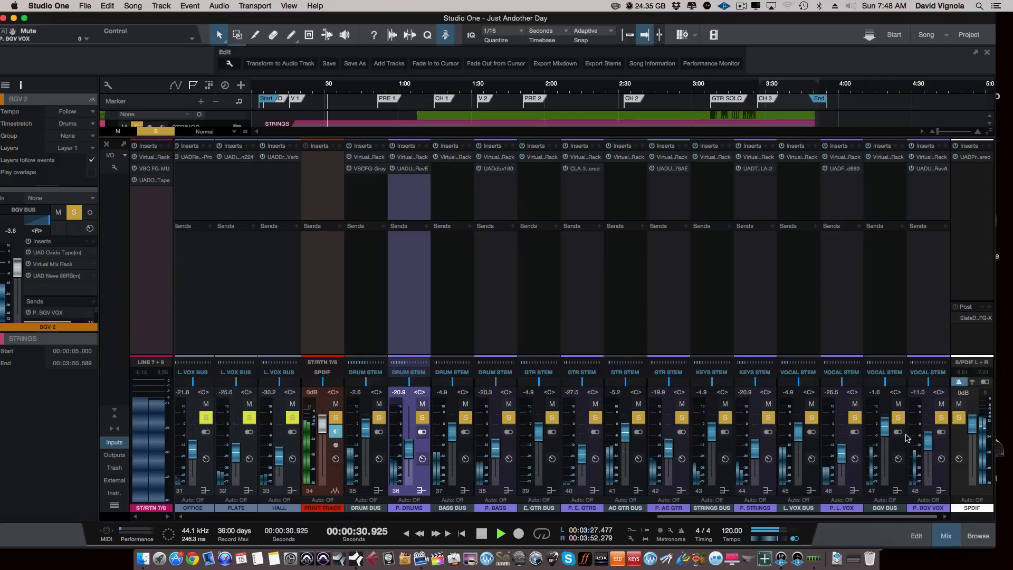
{"action": "left_click_drag", "start_coordinate": [928, 442], "coordinate": [928, 447]}
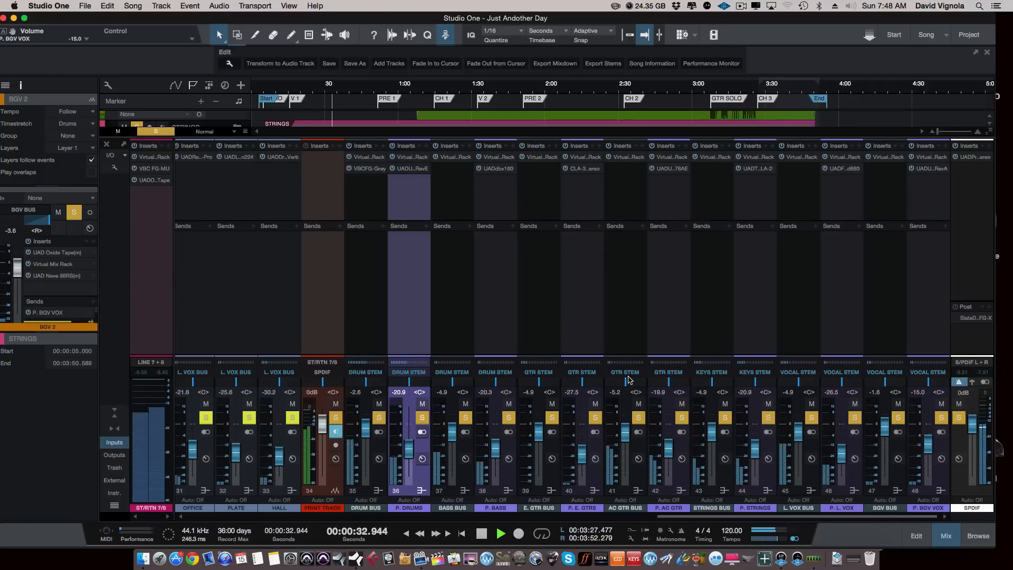
Mute every parallel bus again to hear the verse without parallel compression, and stop playback.
{"action": "left_click", "coordinate": [421, 404]}
{"action": "left_click", "coordinate": [508, 403]}
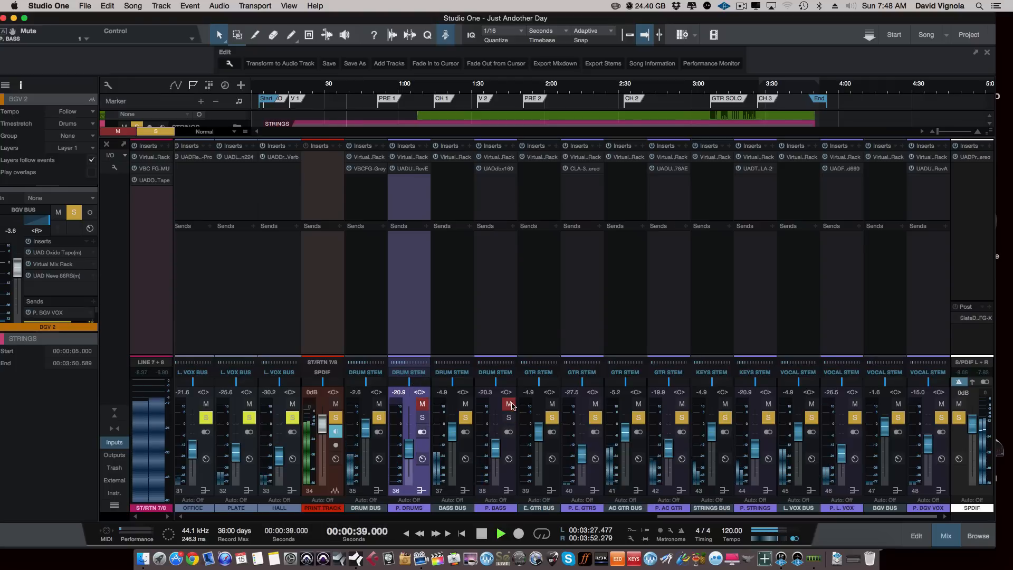
{"action": "left_click", "coordinate": [595, 404]}
{"action": "left_click", "coordinate": [682, 404]}
{"action": "left_click", "coordinate": [768, 404]}
{"action": "left_click", "coordinate": [854, 404]}
{"action": "left_click", "coordinate": [941, 404]}
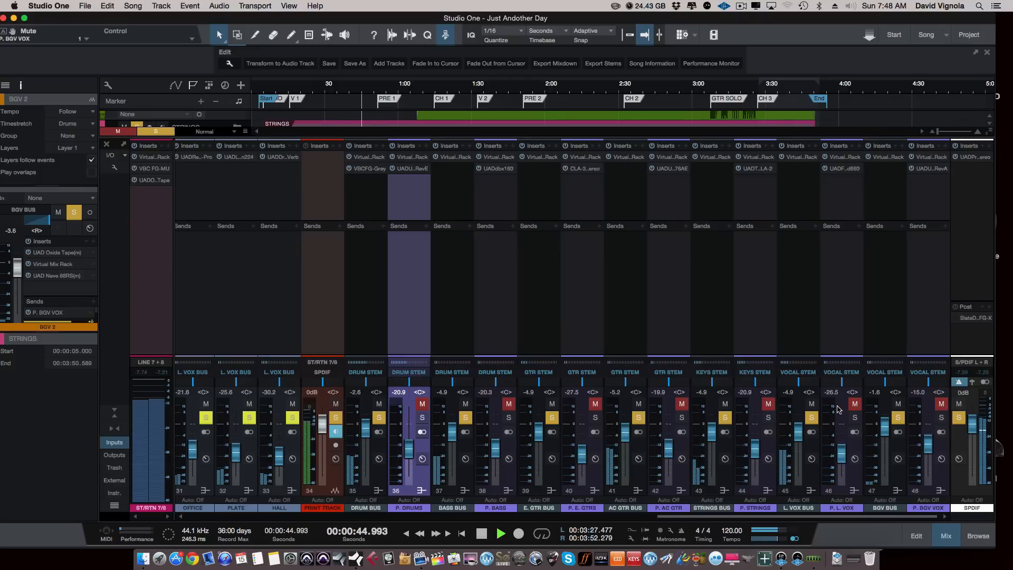
{"action": "key", "text": "space"}
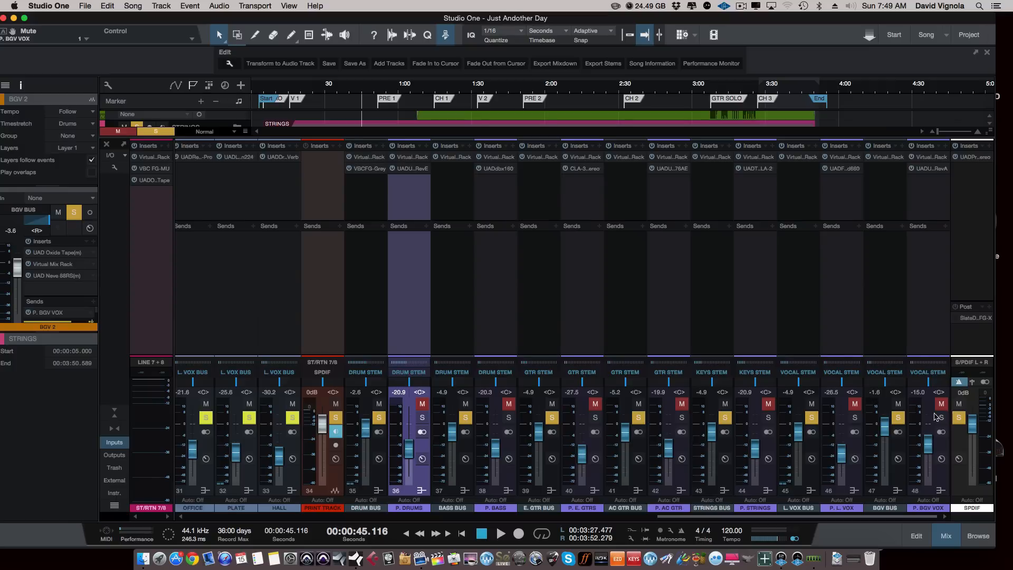
Resume playback, bring all seven parallel buses back in, and set P. BGV VOX to -15.6 dB.
{"action": "key", "text": "space"}
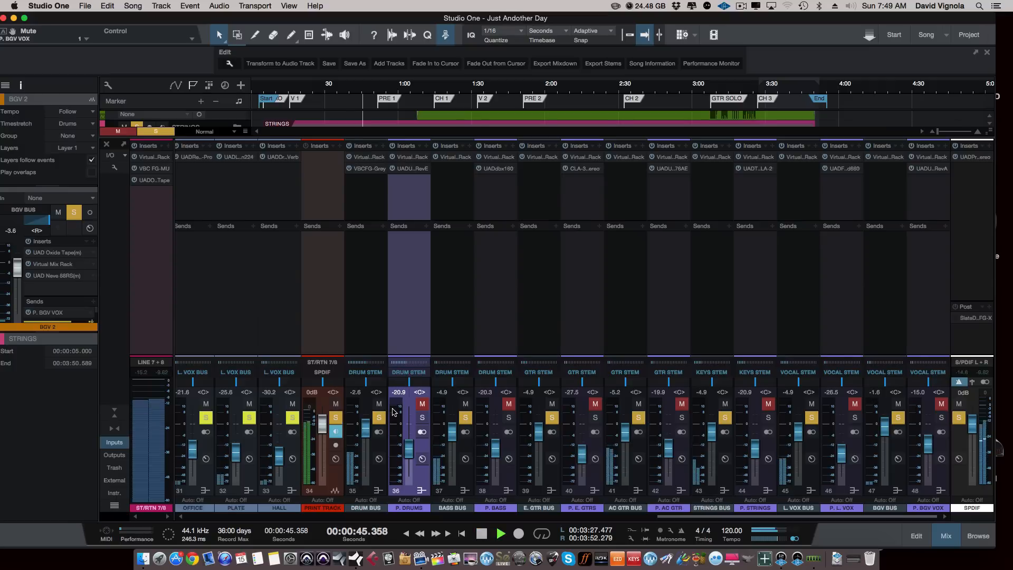
{"action": "left_click", "coordinate": [422, 404]}
{"action": "left_click", "coordinate": [508, 403]}
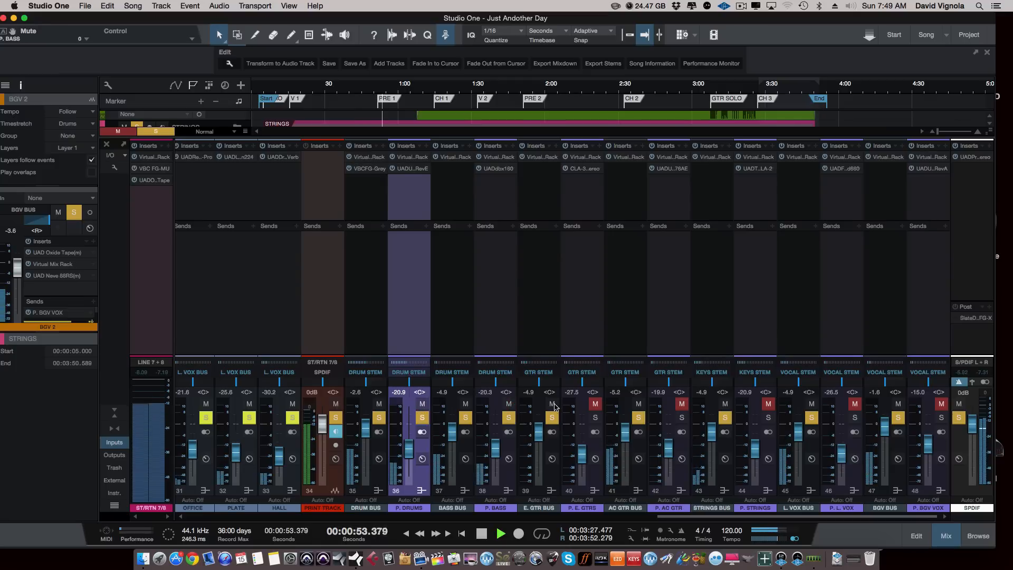
{"action": "left_click", "coordinate": [594, 405]}
{"action": "left_click", "coordinate": [681, 404]}
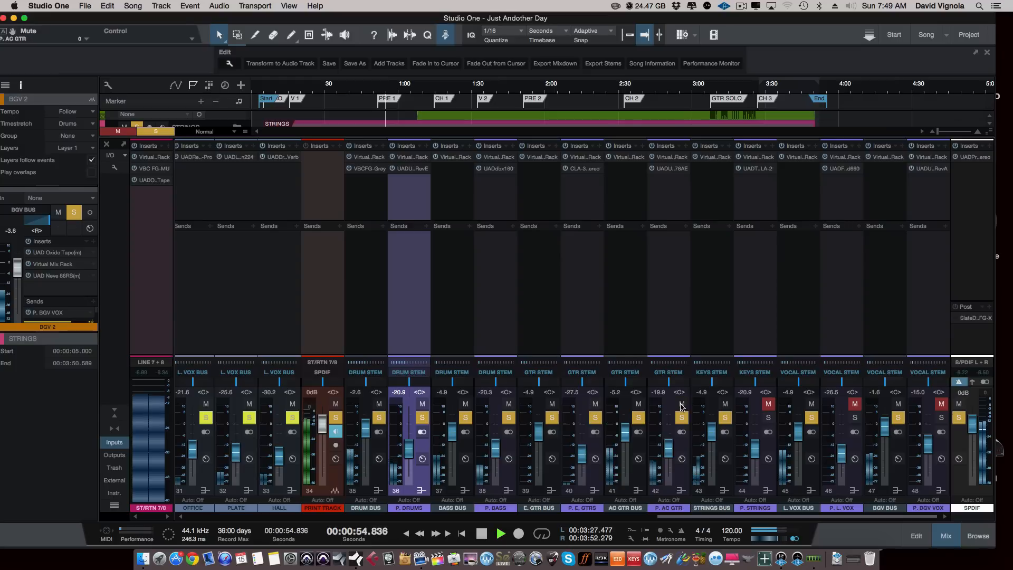
{"action": "left_click", "coordinate": [751, 407]}
{"action": "left_click", "coordinate": [768, 403]}
{"action": "left_click", "coordinate": [854, 404]}
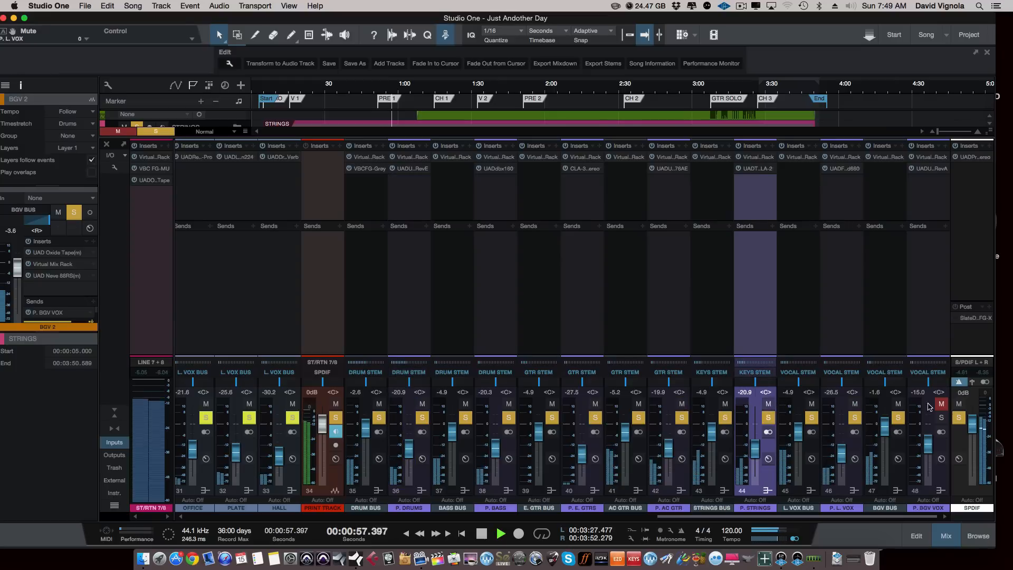
{"action": "left_click", "coordinate": [941, 403]}
{"action": "left_click_drag", "start_coordinate": [930, 445], "coordinate": [929, 448]}
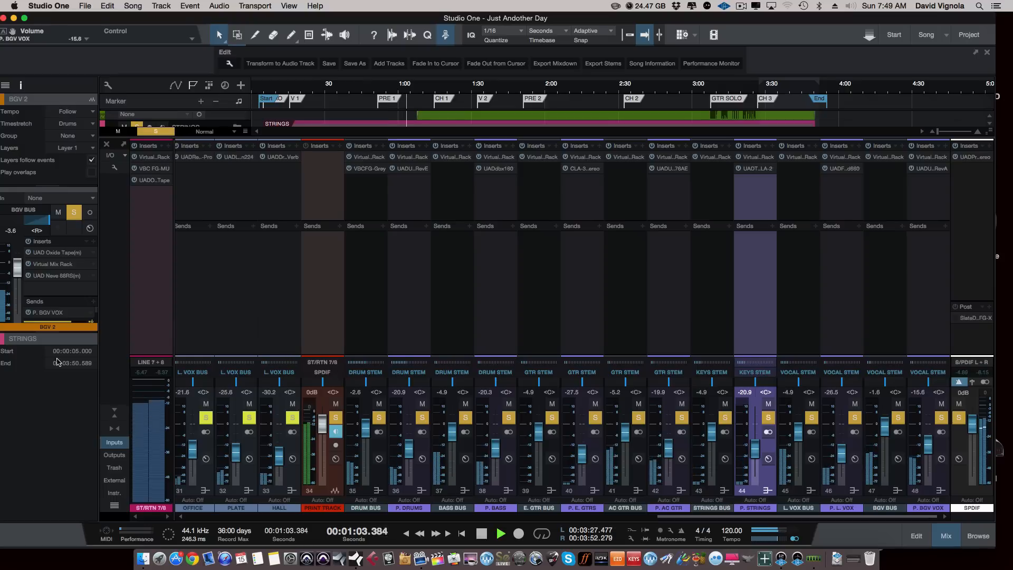
Shrink the mixer to reveal the arrangement, and mute all seven parallel buses around the start of chorus 1.
{"action": "left_click", "coordinate": [114, 413]}
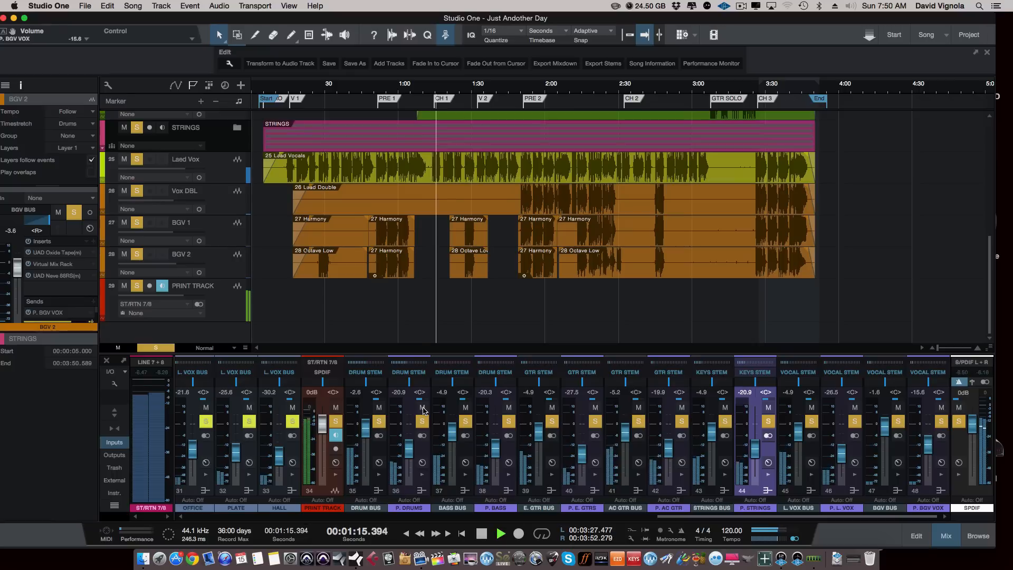
{"action": "left_click", "coordinate": [422, 407]}
{"action": "left_click", "coordinate": [508, 409]}
{"action": "left_click", "coordinate": [595, 408]}
{"action": "left_click", "coordinate": [682, 408]}
{"action": "left_click", "coordinate": [768, 407]}
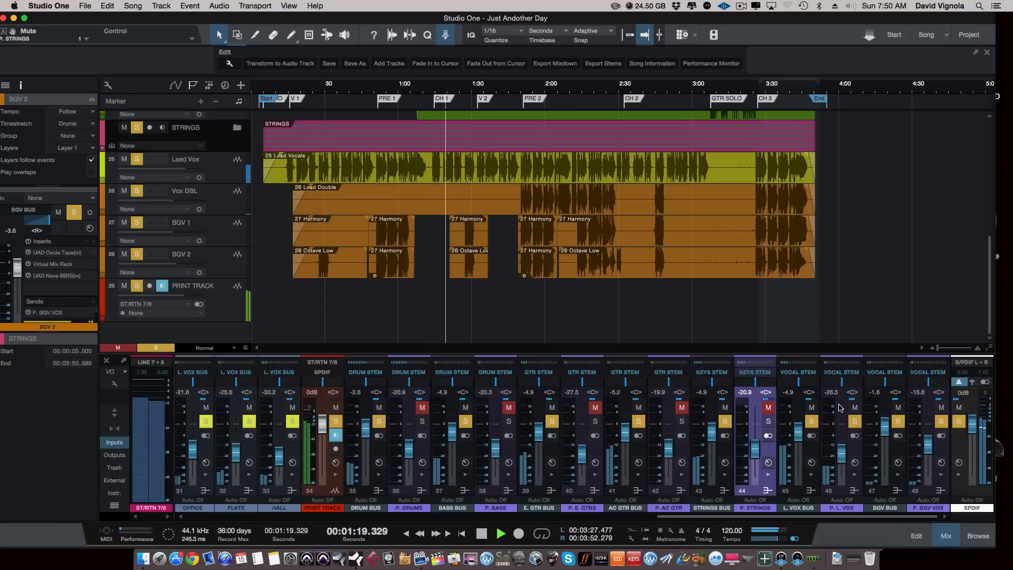
{"action": "left_click", "coordinate": [855, 407]}
{"action": "left_click", "coordinate": [941, 408]}
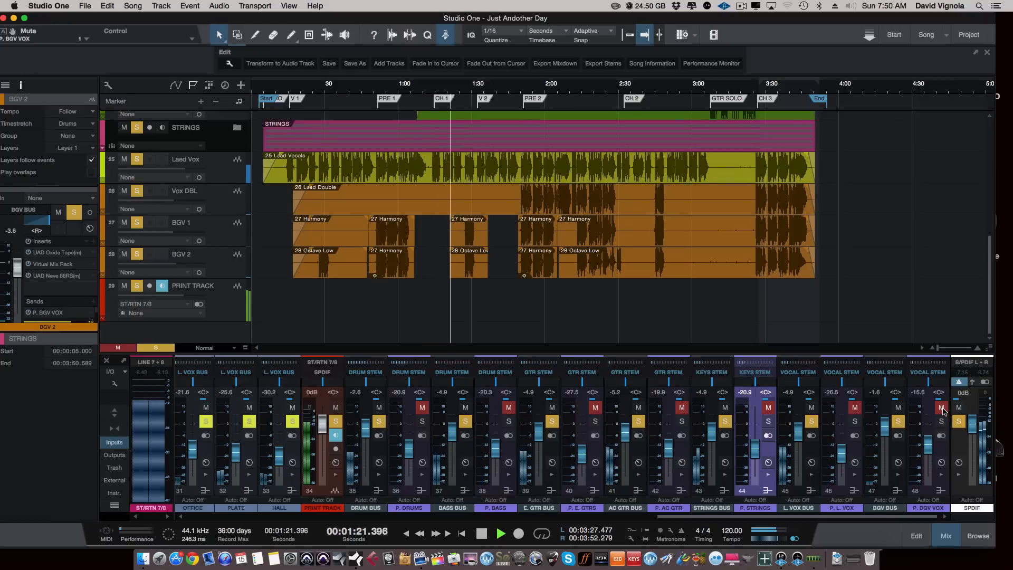
Unmute the parallel buses from P. DRUMS to P. BGV VOX to hear chorus 1 with parallel compression.
{"action": "left_click", "coordinate": [422, 408]}
{"action": "left_click", "coordinate": [509, 407]}
{"action": "left_click", "coordinate": [595, 408]}
{"action": "left_click", "coordinate": [682, 408]}
{"action": "left_click", "coordinate": [768, 408]}
{"action": "left_click", "coordinate": [854, 407]}
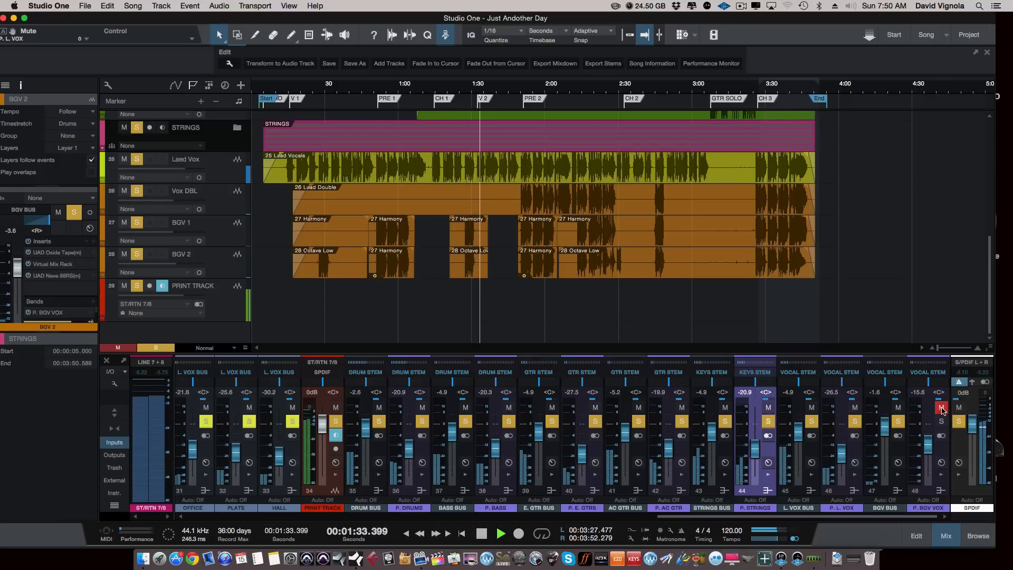
{"action": "left_click", "coordinate": [941, 407]}
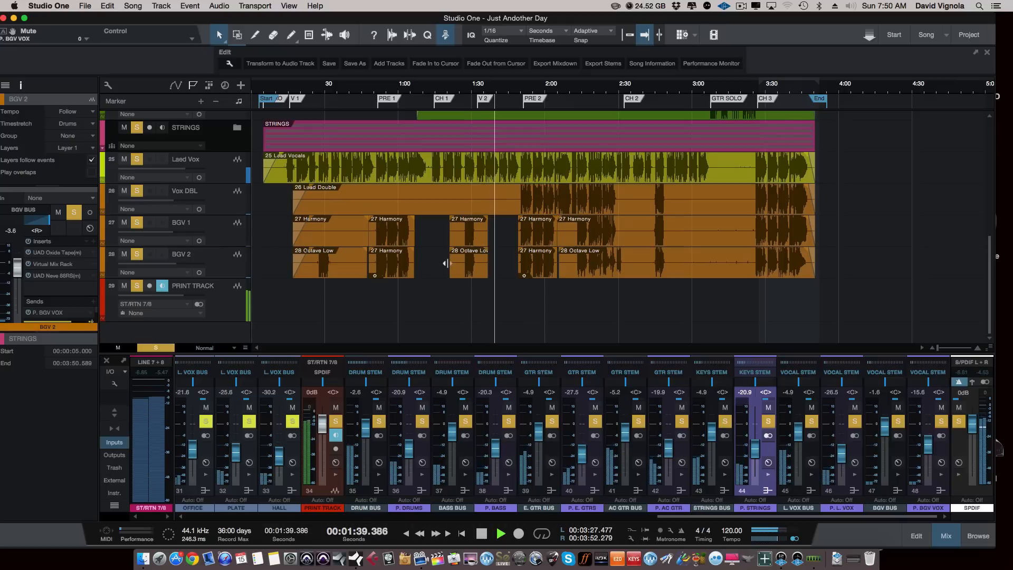
Expand the mixer, open the Virtual Mix Rack on ST/RTN 7/8, and stop playback.
{"action": "left_click", "coordinate": [117, 415]}
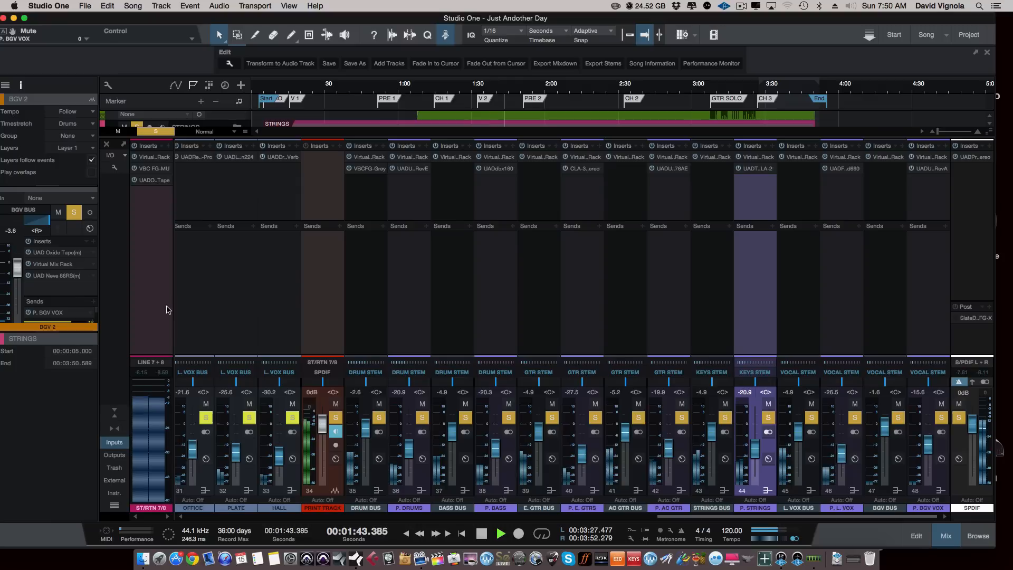
{"action": "double_click", "coordinate": [158, 158]}
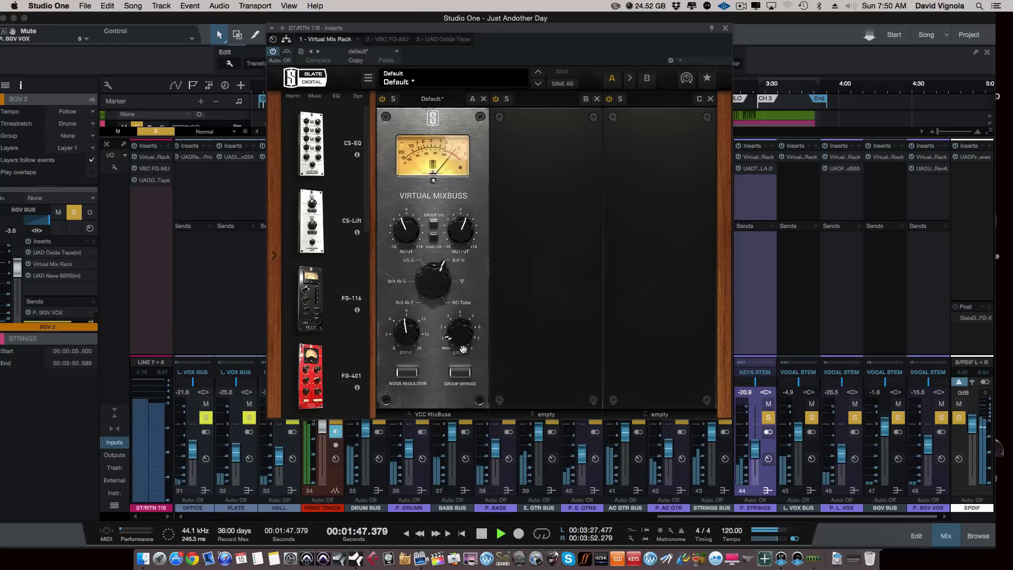
{"action": "key", "text": "space"}
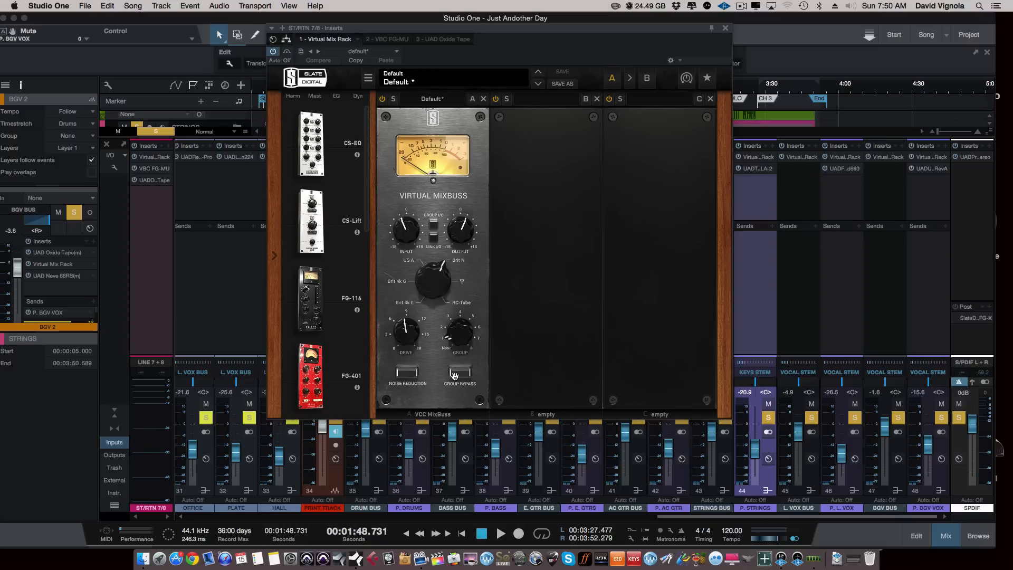
Compare the full mix with the Virtual Mixbuss Group Bypass on and off, leave it off, and stop playback.
{"action": "left_click", "coordinate": [455, 377]}
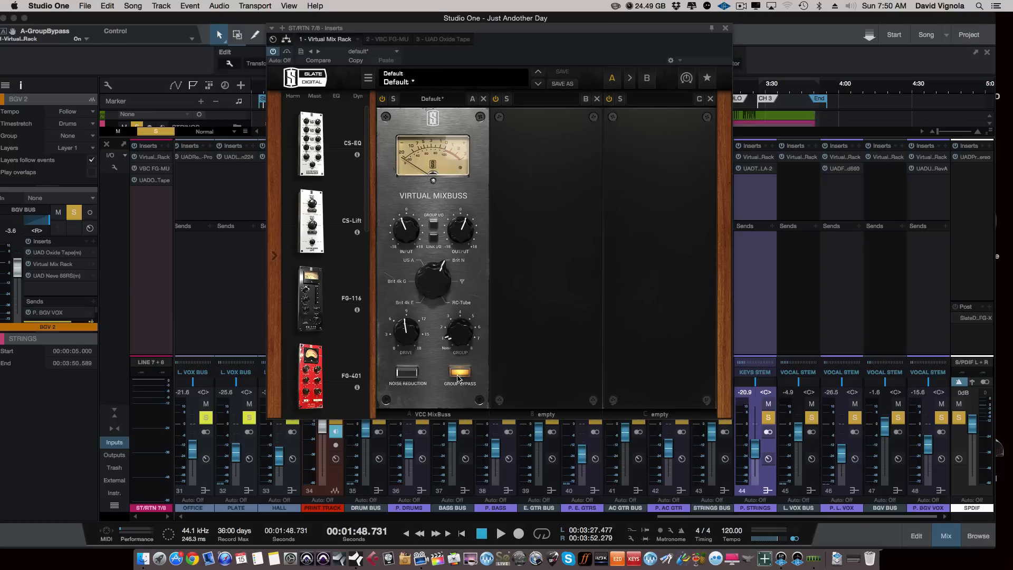
{"action": "left_click", "coordinate": [458, 378]}
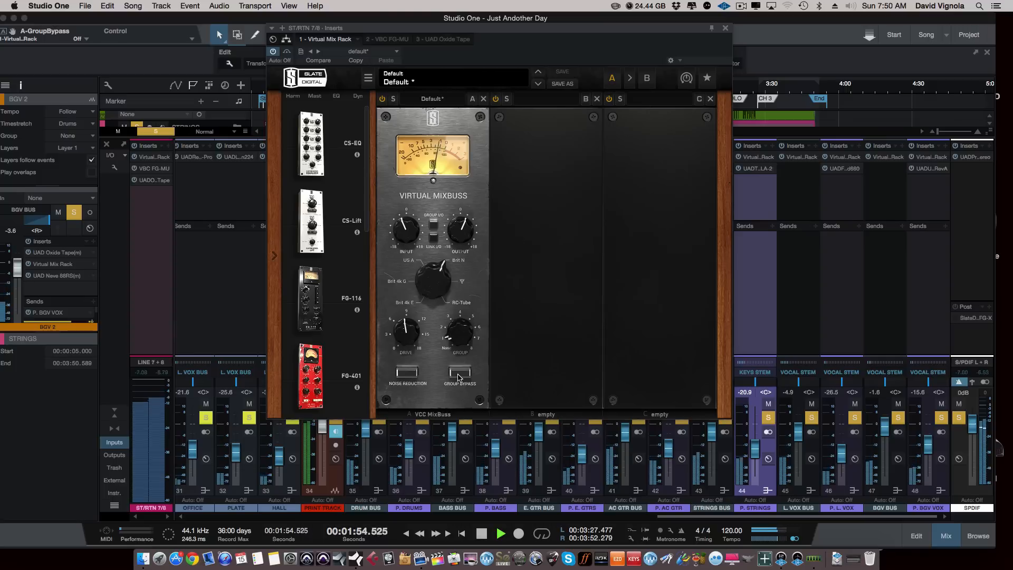
{"action": "left_click", "coordinate": [458, 373]}
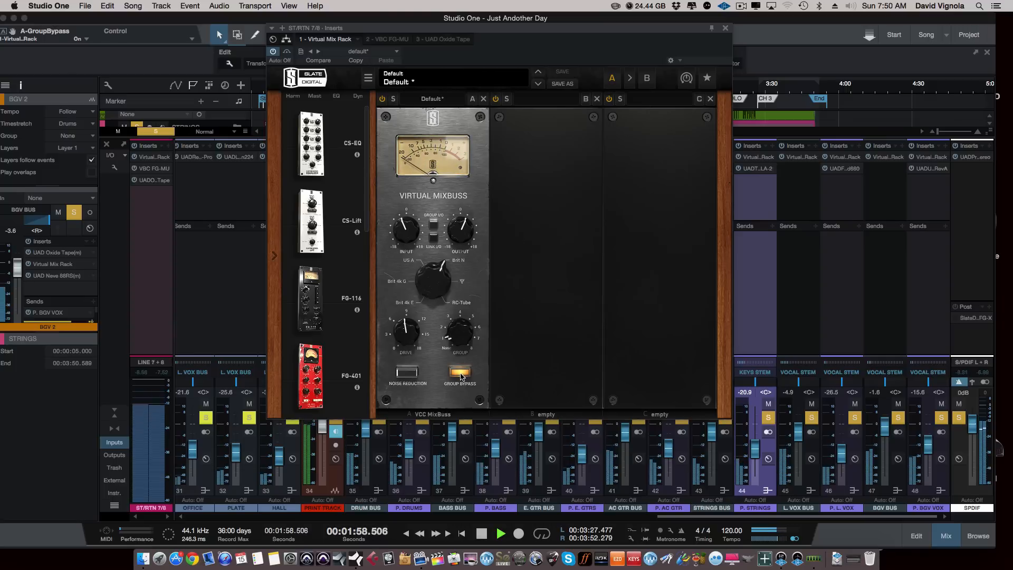
{"action": "left_click", "coordinate": [461, 373]}
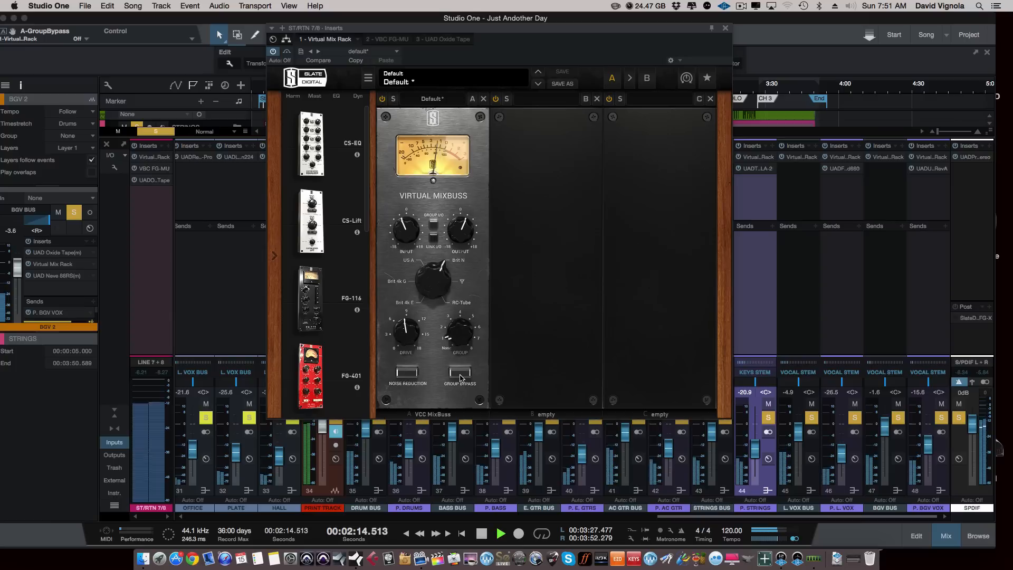
{"action": "left_click", "coordinate": [460, 373]}
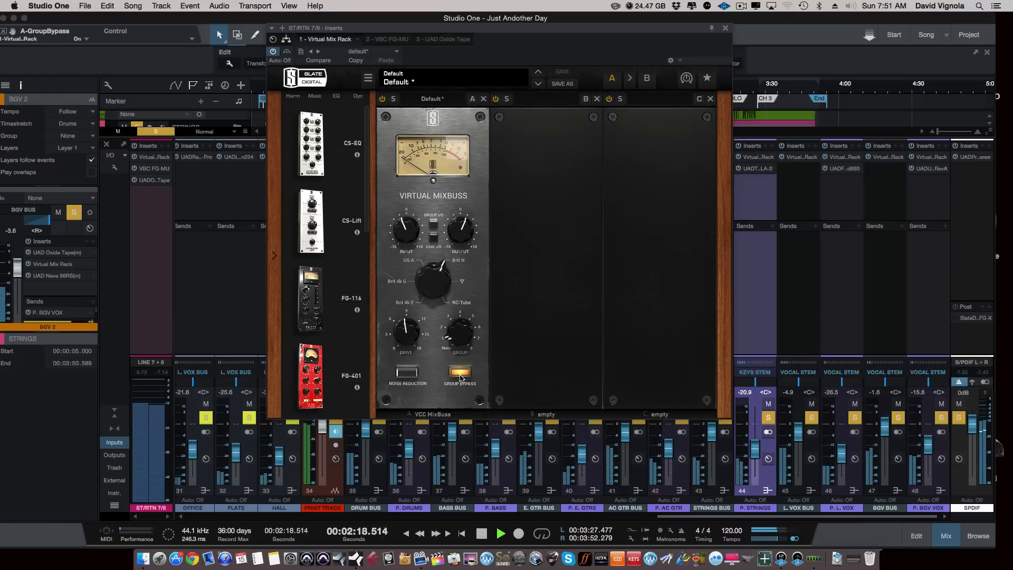
{"action": "left_click", "coordinate": [460, 373]}
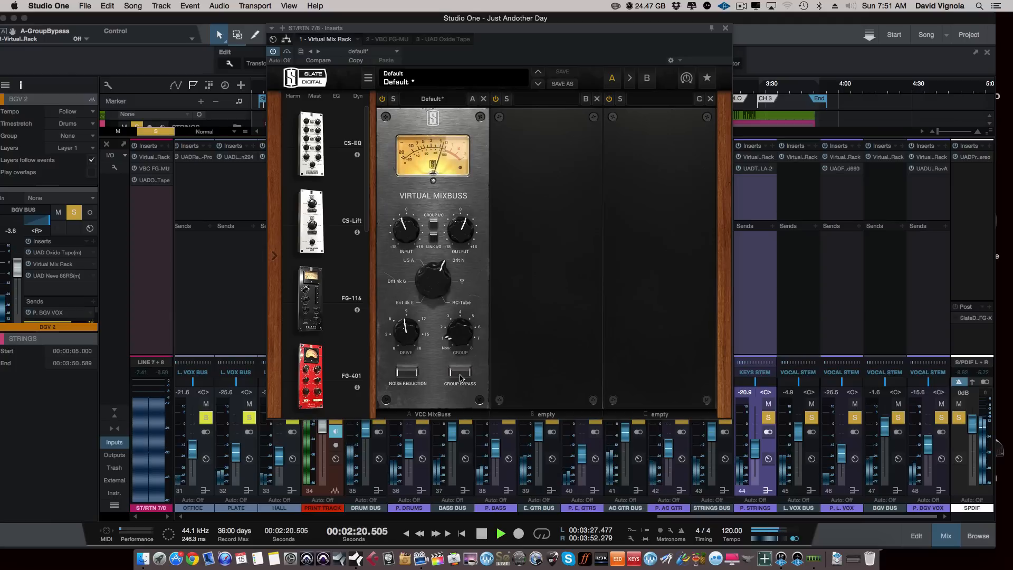
{"action": "key", "text": "space"}
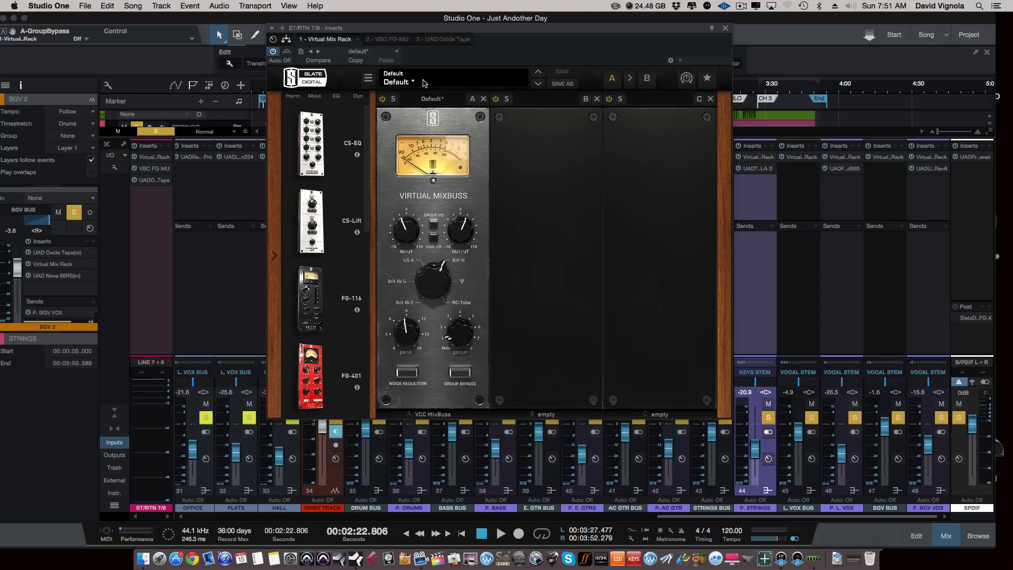
Compare the full mix with the VBC FG-MU compressor powered off and on, leave it on, and stop playback.
{"action": "left_click", "coordinate": [397, 38]}
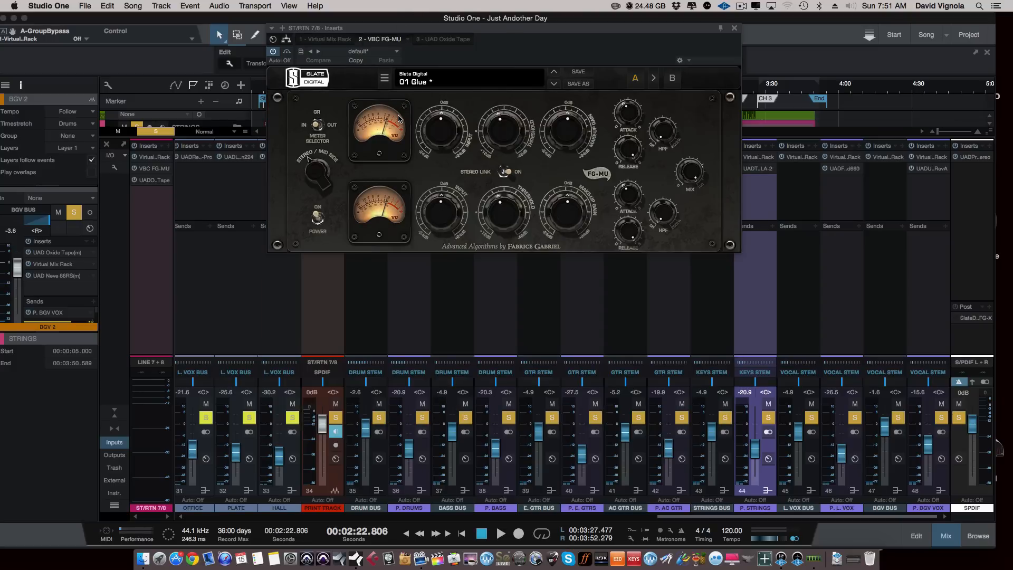
{"action": "key", "text": "space"}
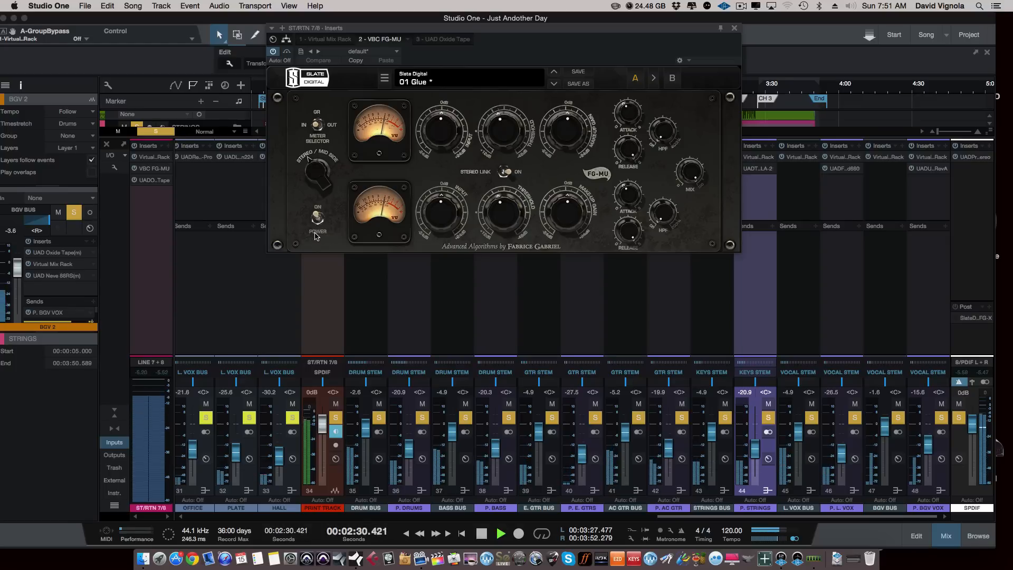
{"action": "left_click", "coordinate": [316, 216]}
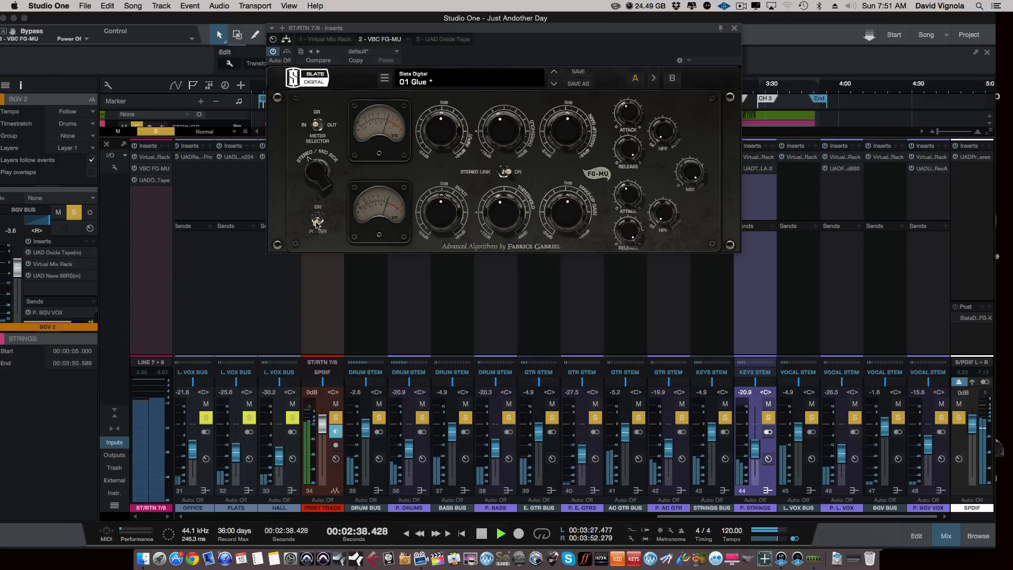
{"action": "left_click", "coordinate": [316, 218]}
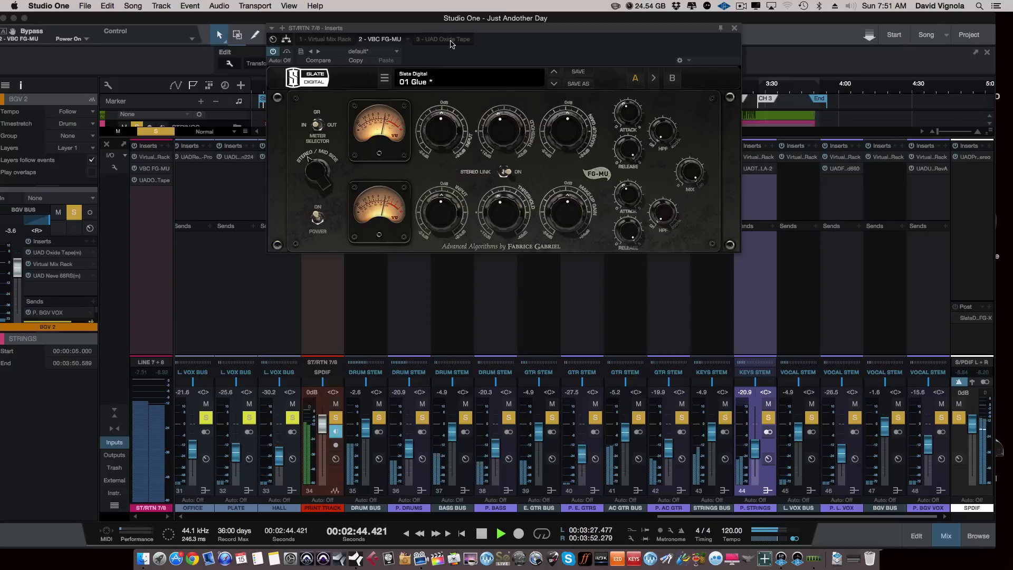
{"action": "left_click", "coordinate": [317, 216]}
{"action": "left_click", "coordinate": [316, 216]}
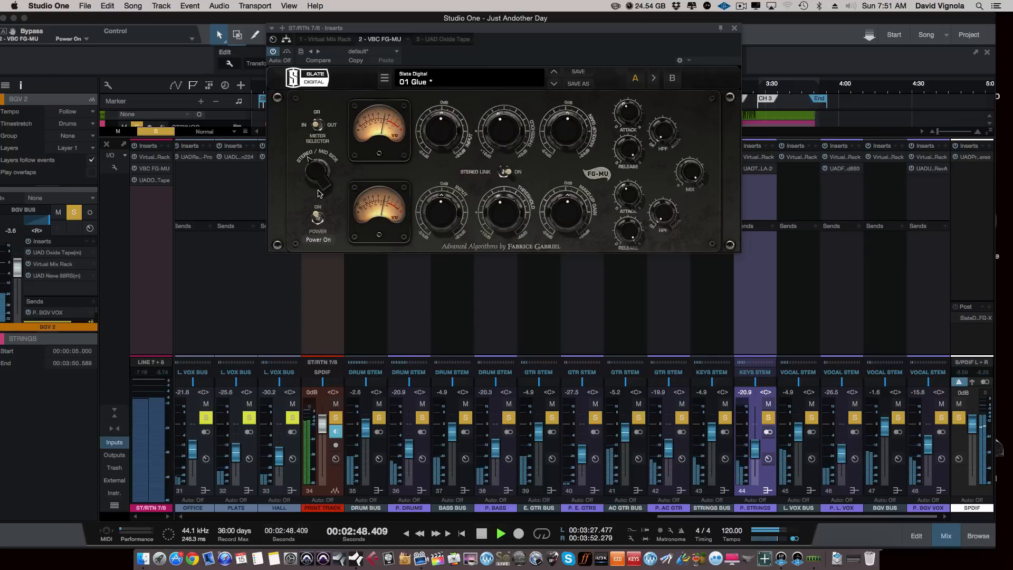
{"action": "key", "text": "space"}
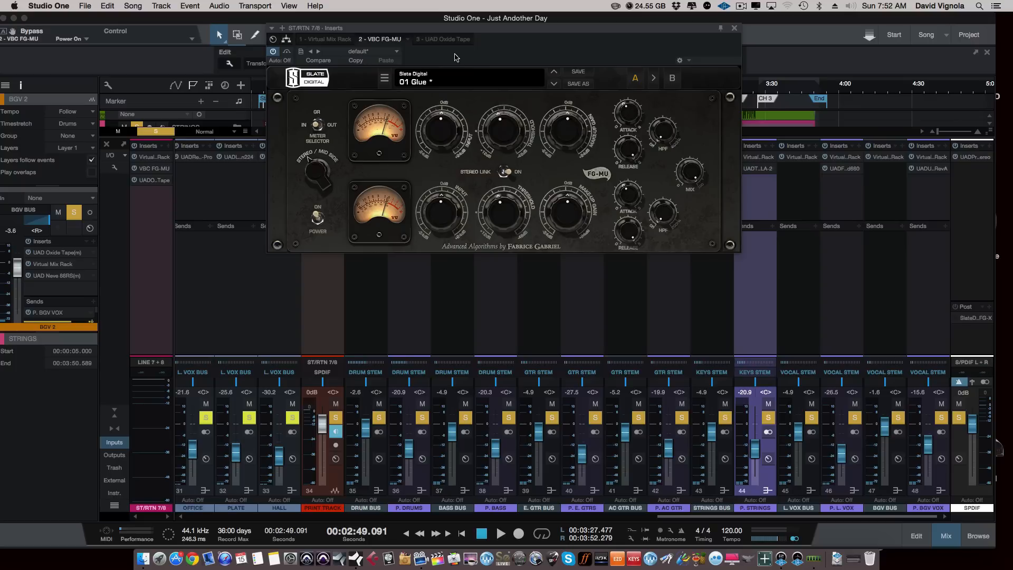
Compare the full mix with the UAD Oxide Tape powered off and on, leave it on, stop playback, and close the plug-in window.
{"action": "left_click", "coordinate": [442, 40]}
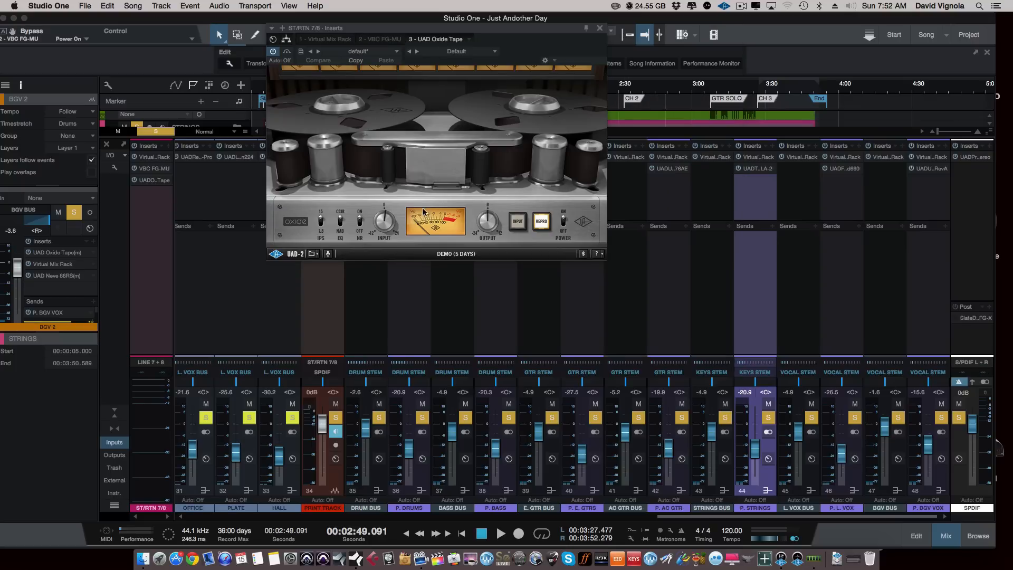
{"action": "left_click", "coordinate": [563, 222]}
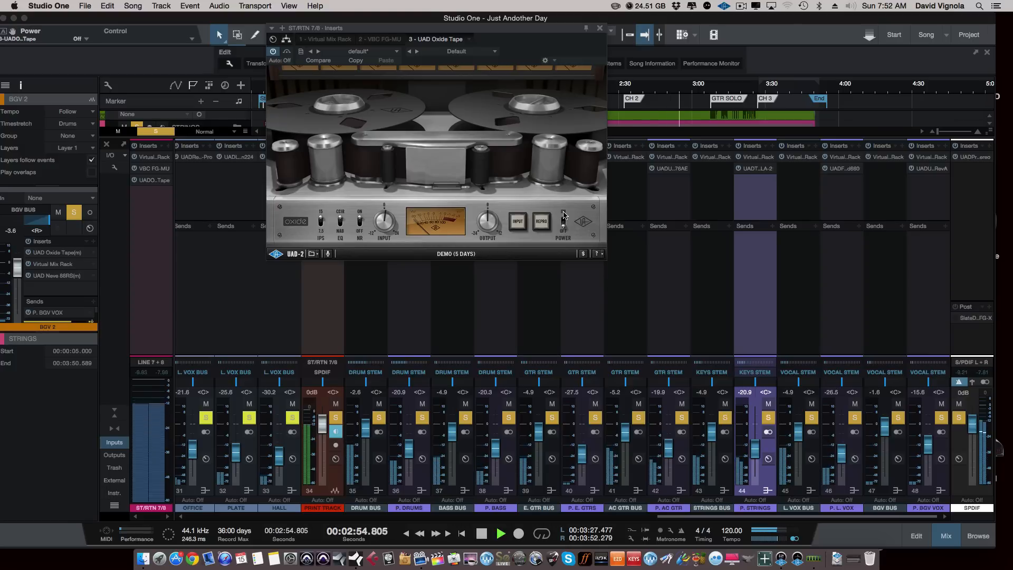
{"action": "left_click", "coordinate": [563, 214]}
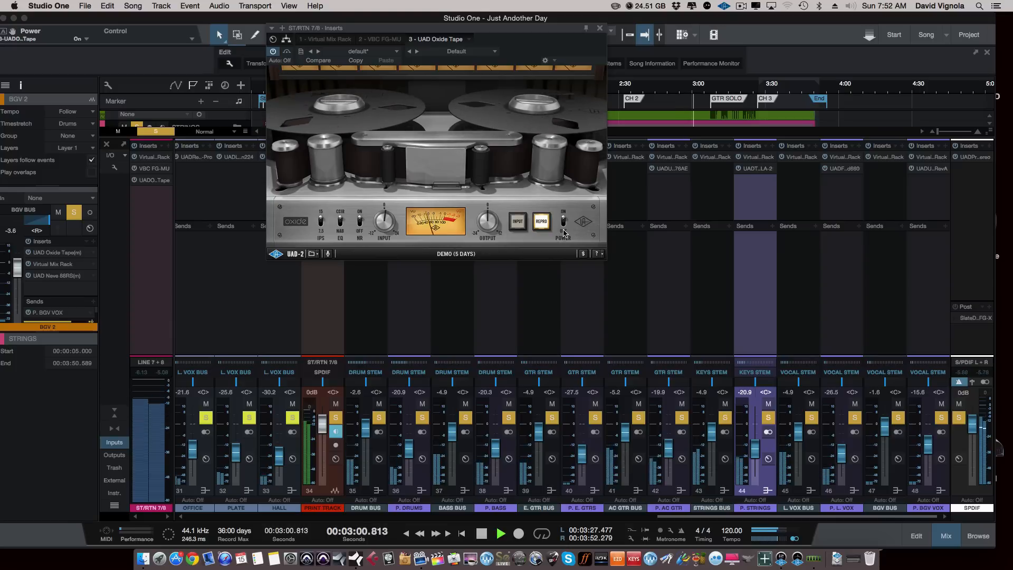
{"action": "left_click", "coordinate": [565, 223]}
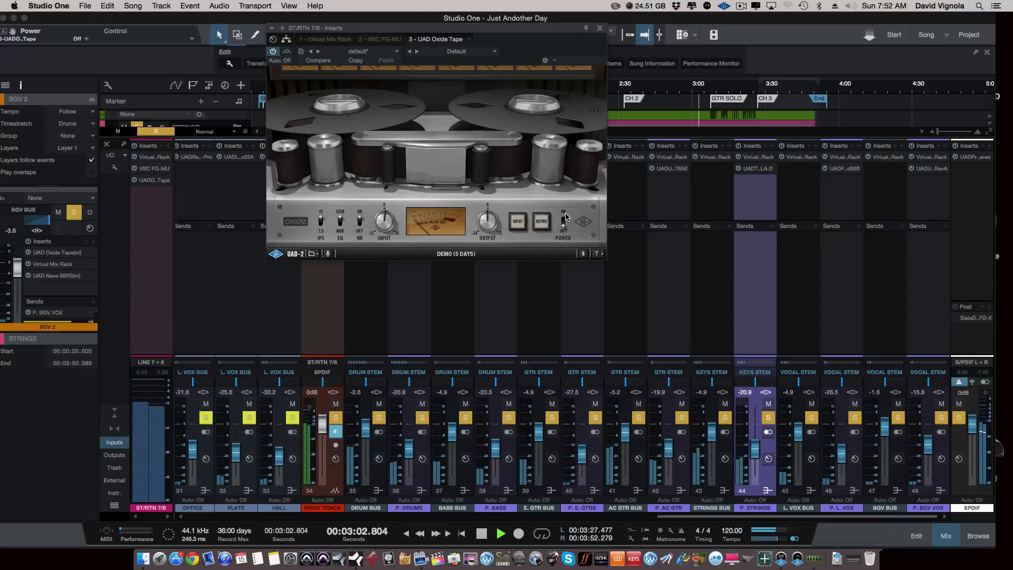
{"action": "left_click", "coordinate": [563, 220]}
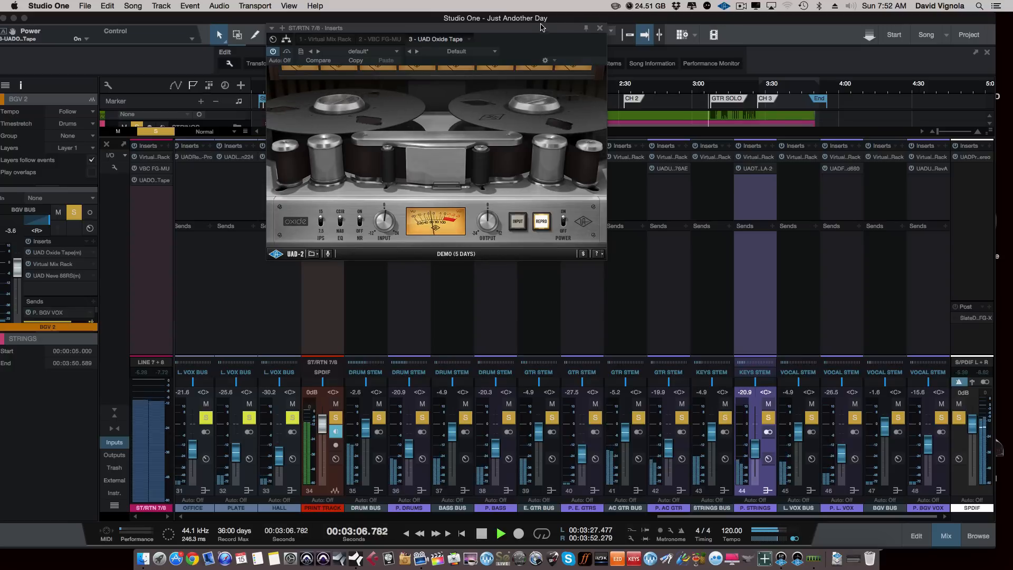
{"action": "left_click_drag", "start_coordinate": [536, 30], "coordinate": [546, 46]}
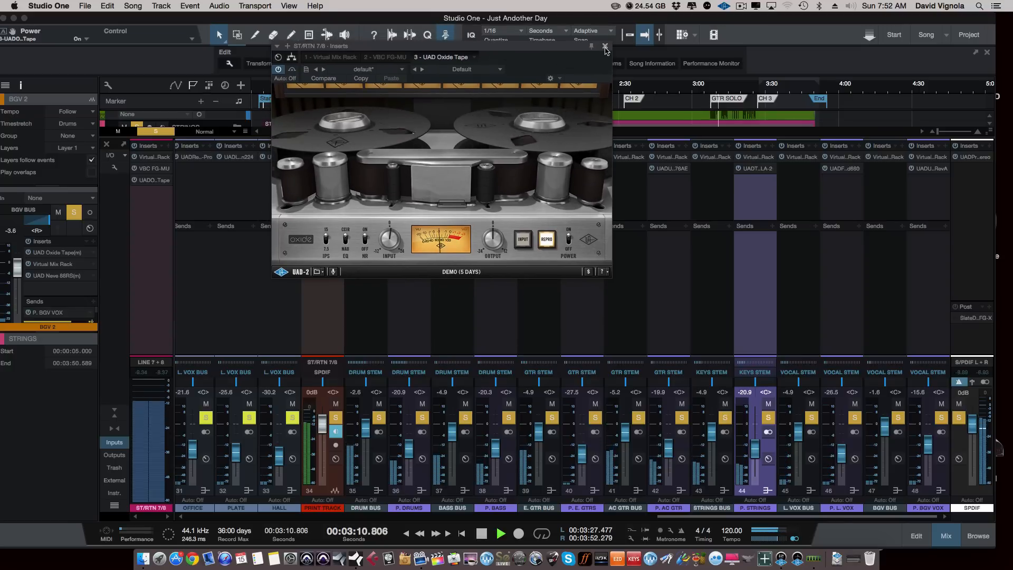
{"action": "key", "text": "space"}
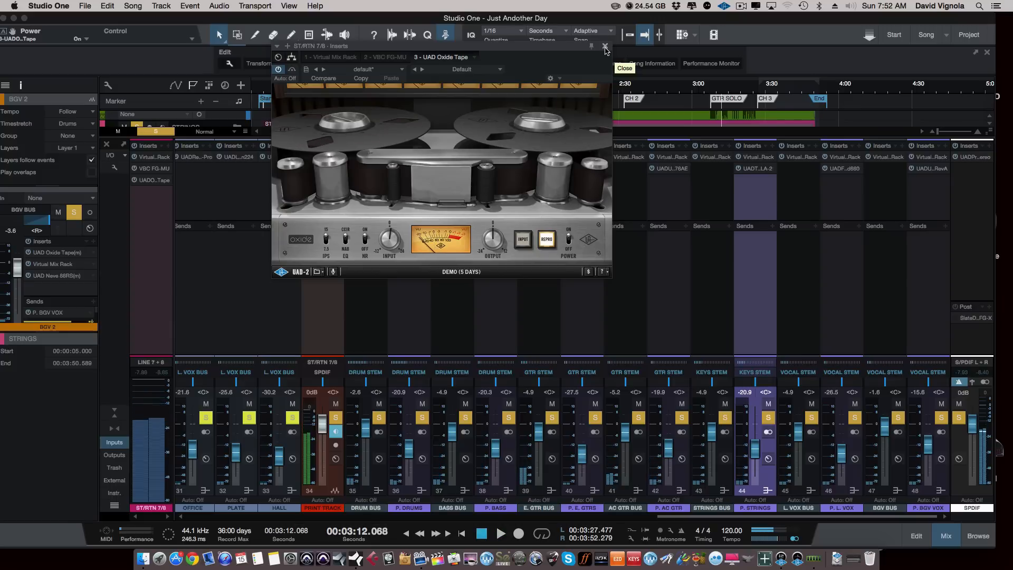
{"action": "left_click", "coordinate": [605, 49]}
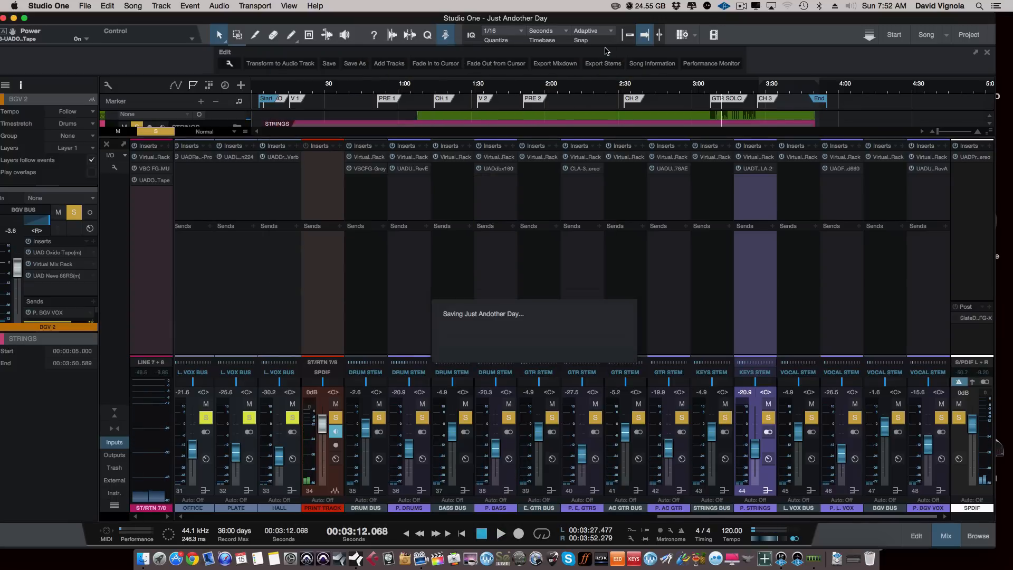
Shrink the mixer to reveal the arrangement, and clear the solo on all tracks and buses.
{"action": "left_click", "coordinate": [114, 409]}
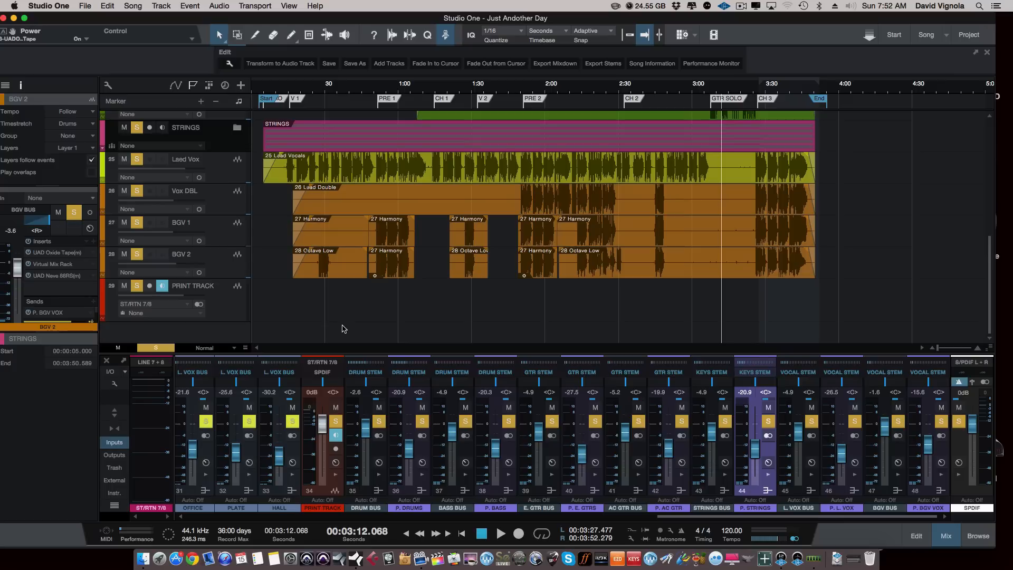
{"action": "left_click", "coordinate": [154, 347]}
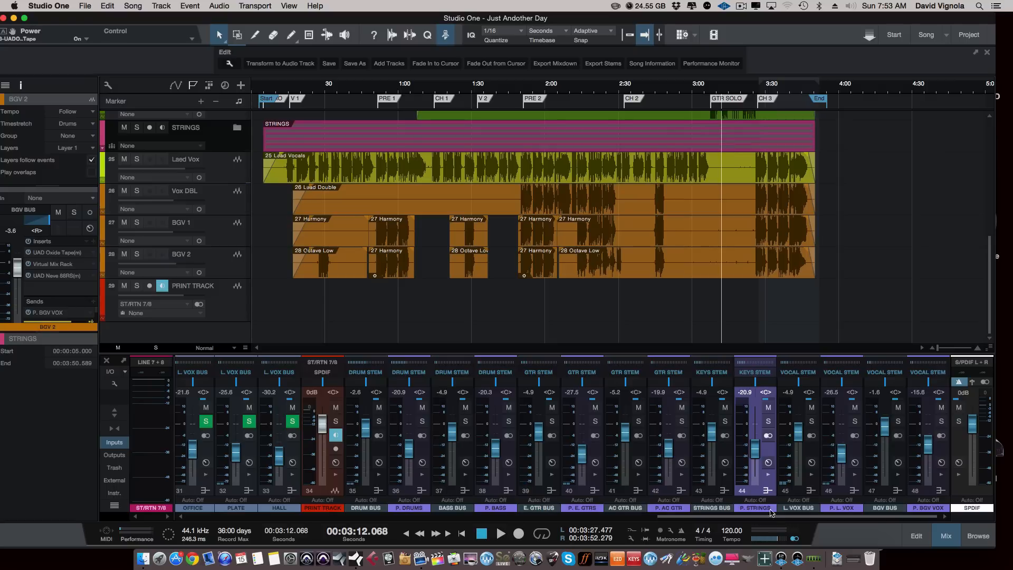
{"action": "left_click_drag", "start_coordinate": [773, 516], "coordinate": [299, 509]}
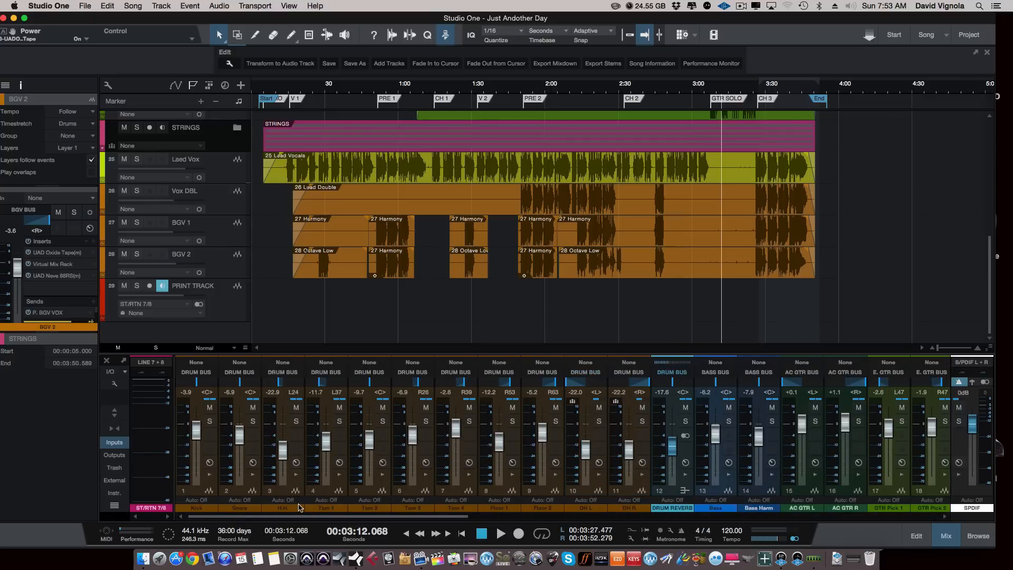